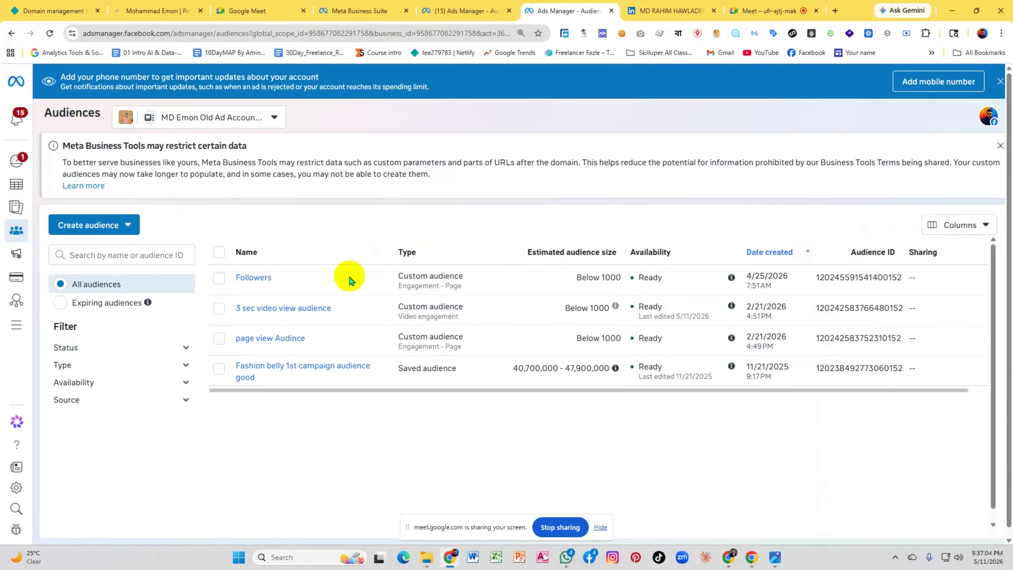
Locate the Audiences tool in Meta Business Suite's full tool list, and return to the Ads Manager Audiences page
click(353, 11)
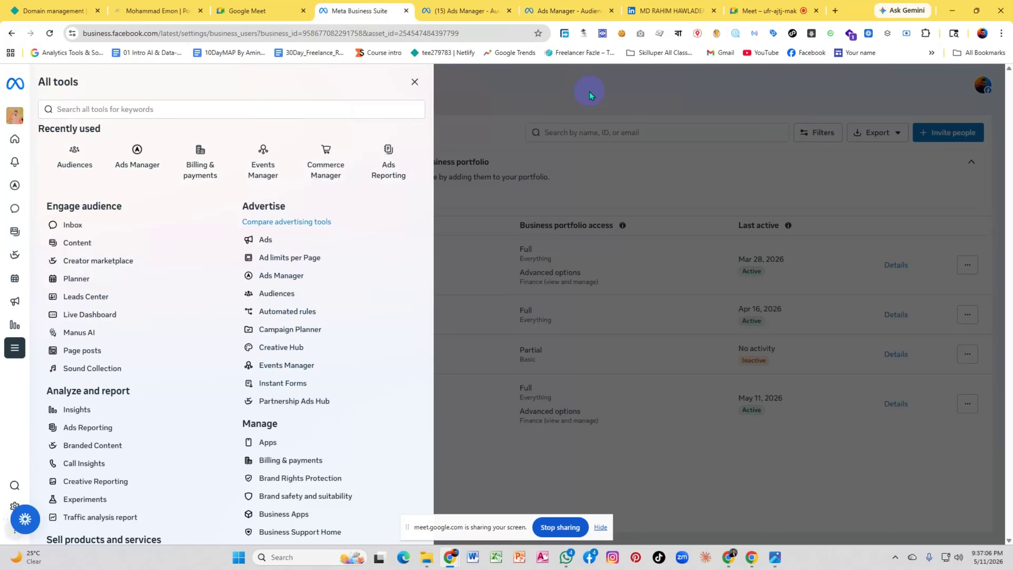
click(687, 163)
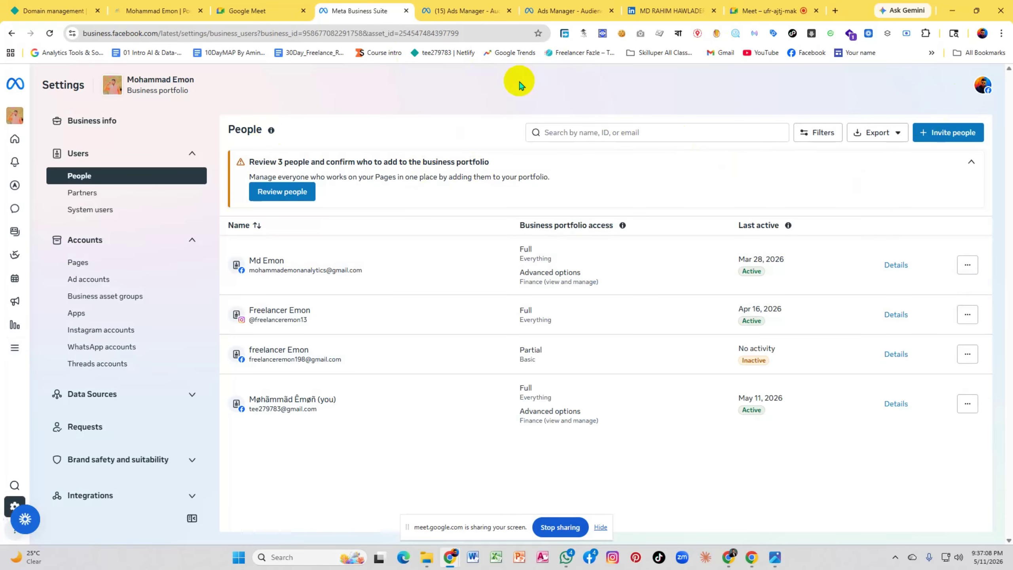
click(11, 353)
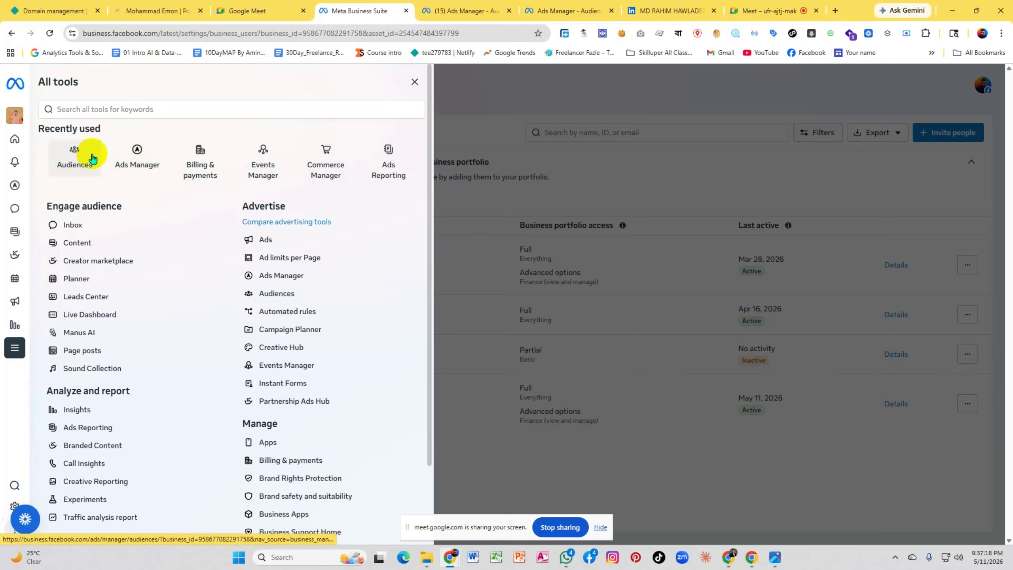
click(466, 6)
click(568, 10)
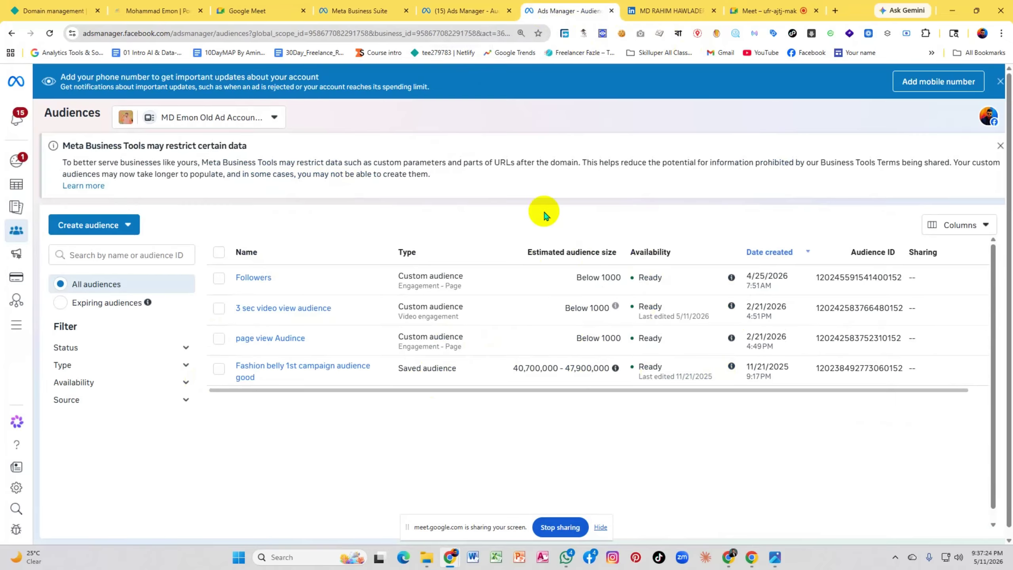
Select the custom audiences Followers, 3 sec video view audience and page view Audince
mouse_move(246, 290)
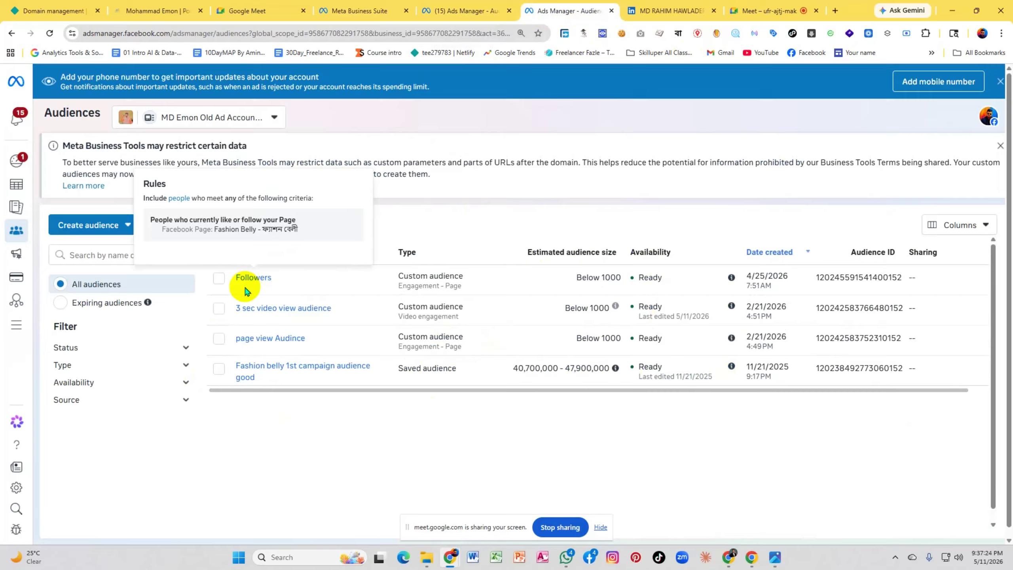
click(218, 277)
click(219, 307)
click(218, 338)
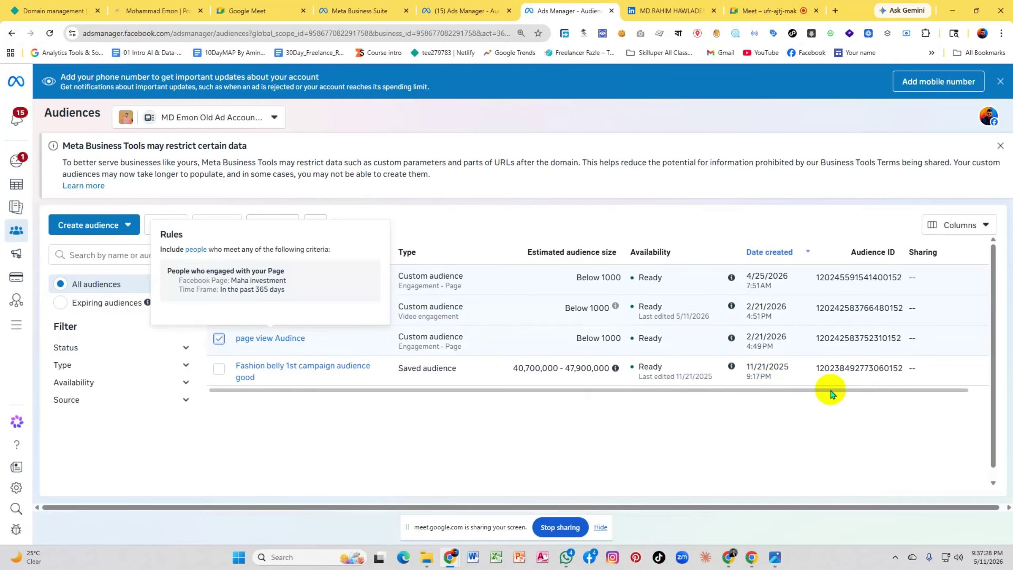
Switch to the Google Meet call, admit the waiting guest, and return to the Audiences page without the floating call window
click(766, 11)
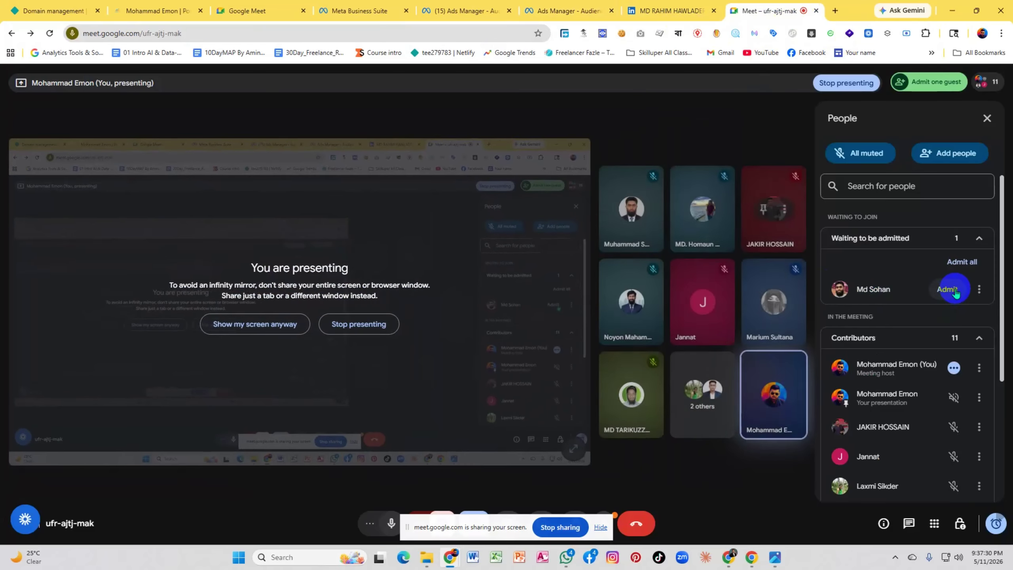
click(566, 11)
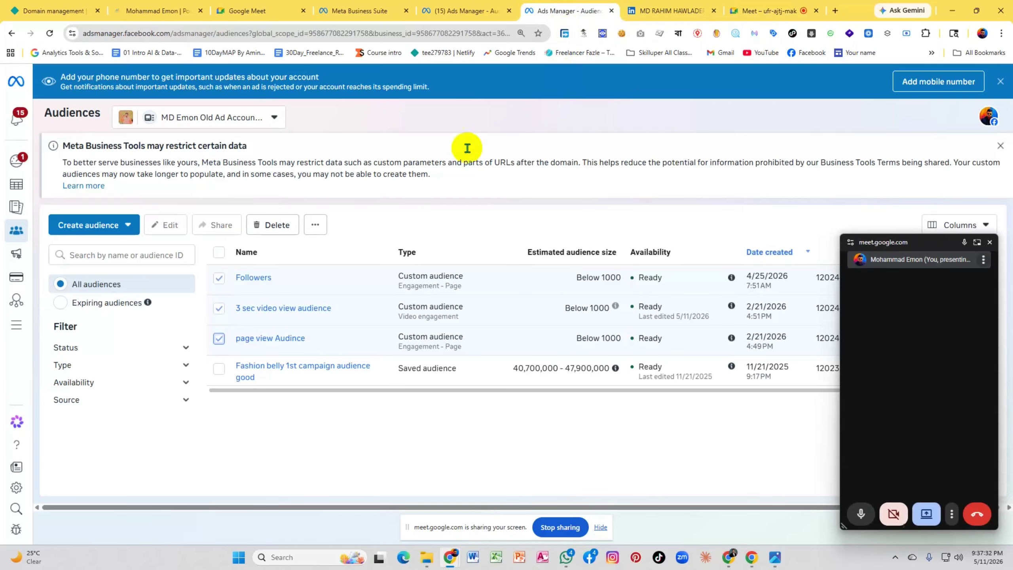
click(977, 244)
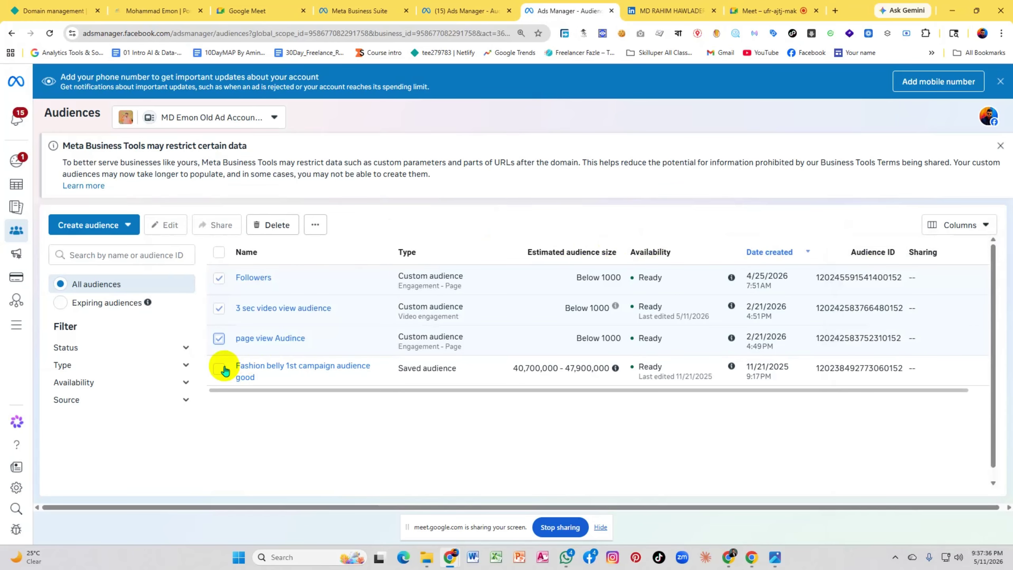
Deselect the three selected custom audiences
click(218, 338)
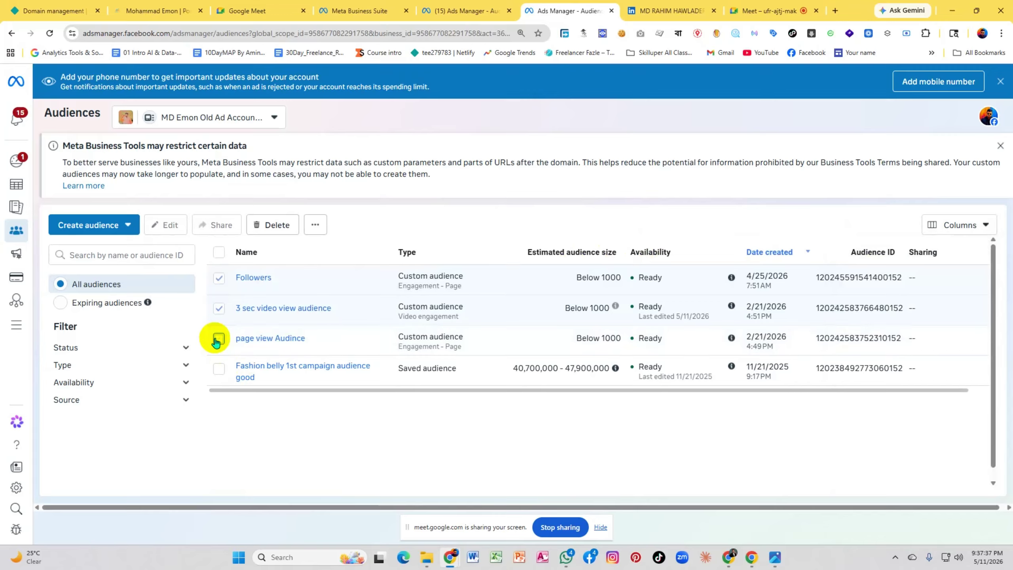
click(218, 307)
click(218, 277)
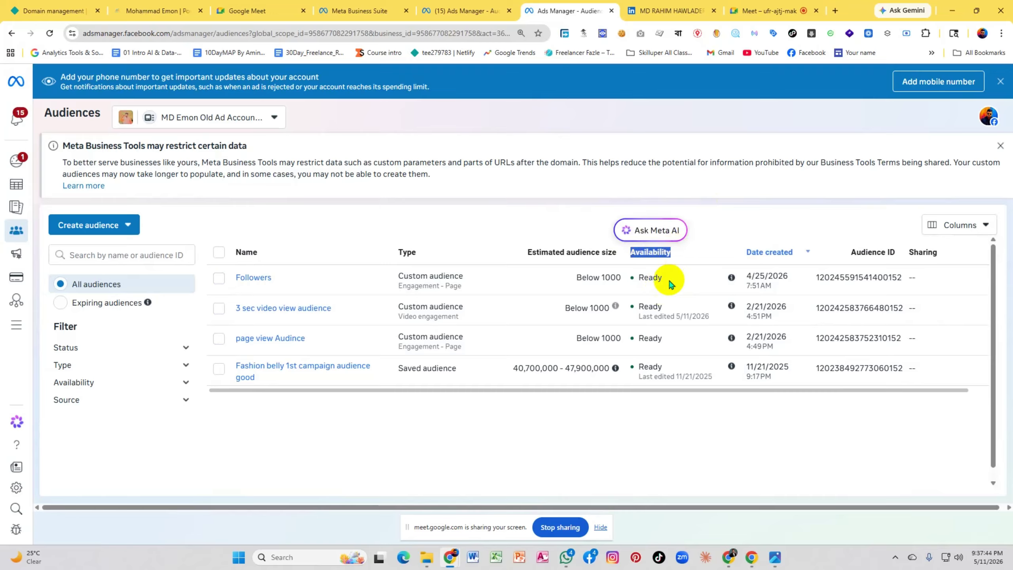
Examine the availability and estimated audience size of the Followers audience
drag(669, 277, 622, 279)
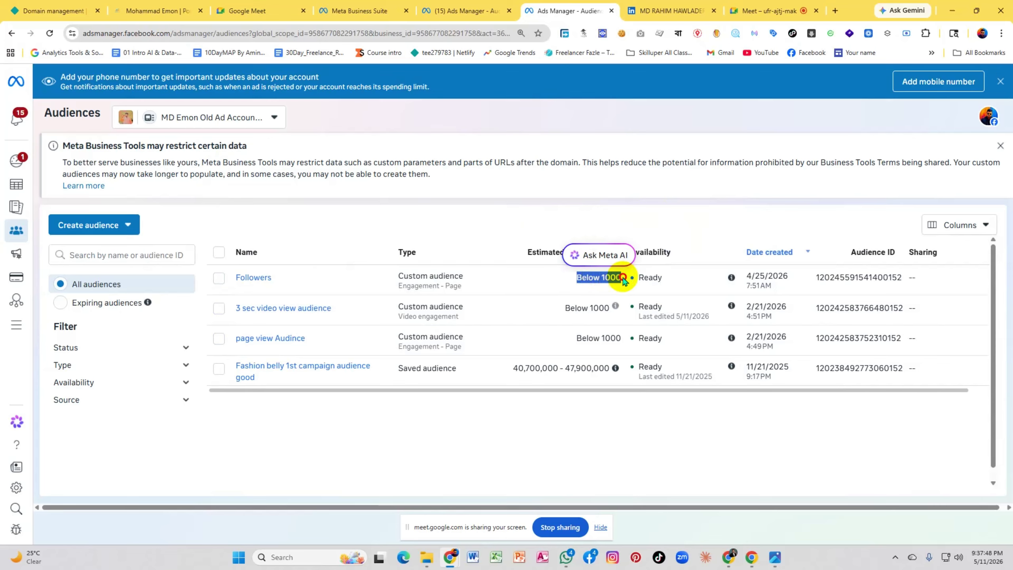
click(714, 240)
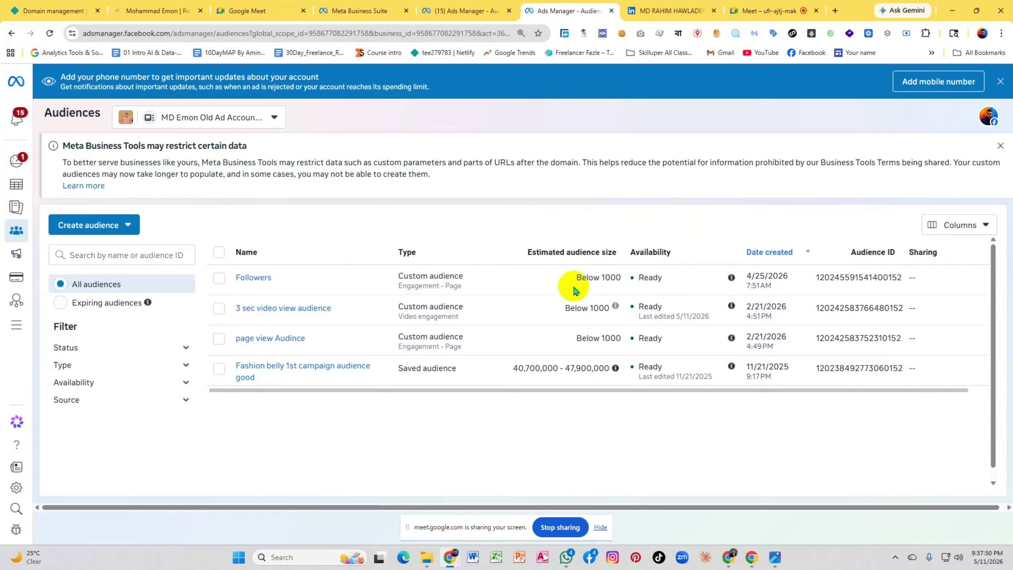
mouse_move(240, 279)
drag(568, 275, 624, 276)
click(718, 248)
drag(575, 277, 638, 278)
click(686, 240)
drag(571, 280, 621, 279)
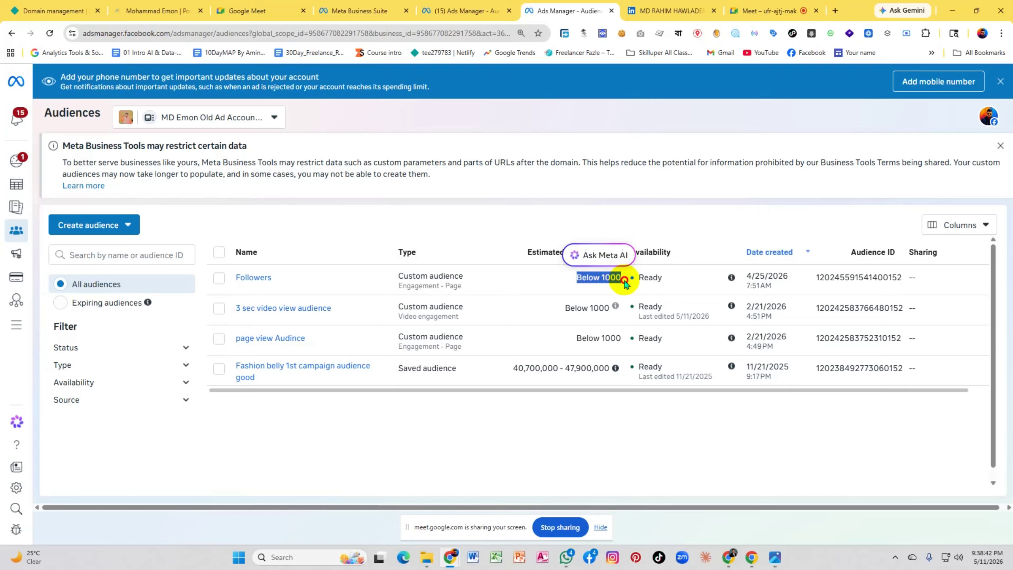
click(736, 222)
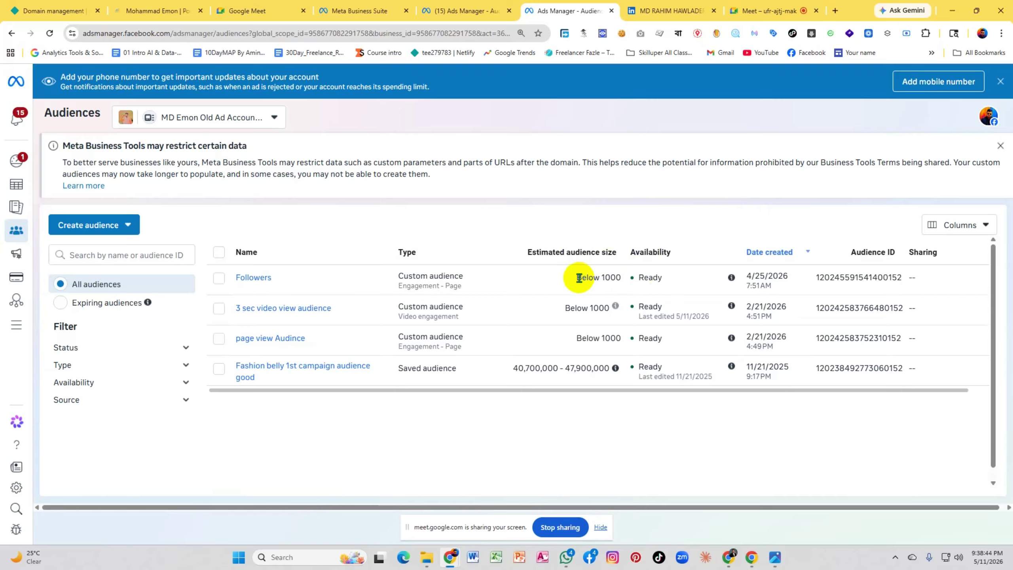
drag(572, 281, 612, 279)
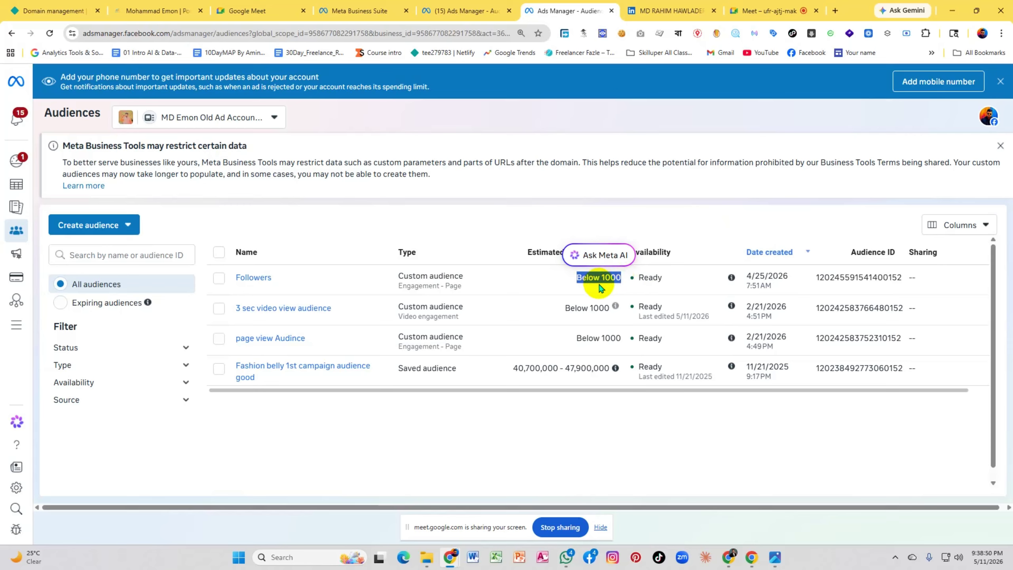
click(613, 292)
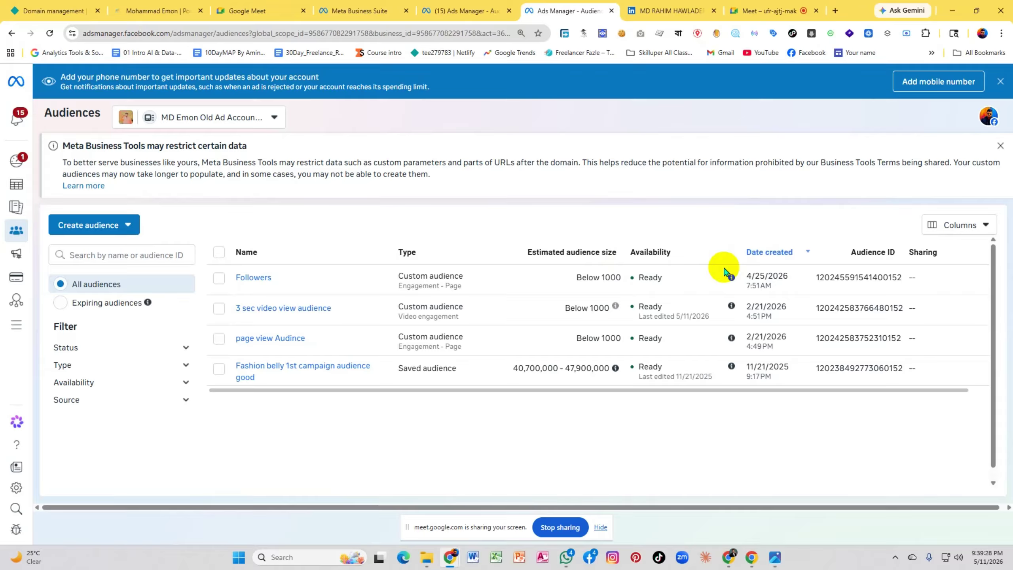
Delete the custom audiences Followers, 3 sec video view audience and page view Audince
click(219, 278)
click(219, 308)
click(219, 338)
mouse_move(262, 271)
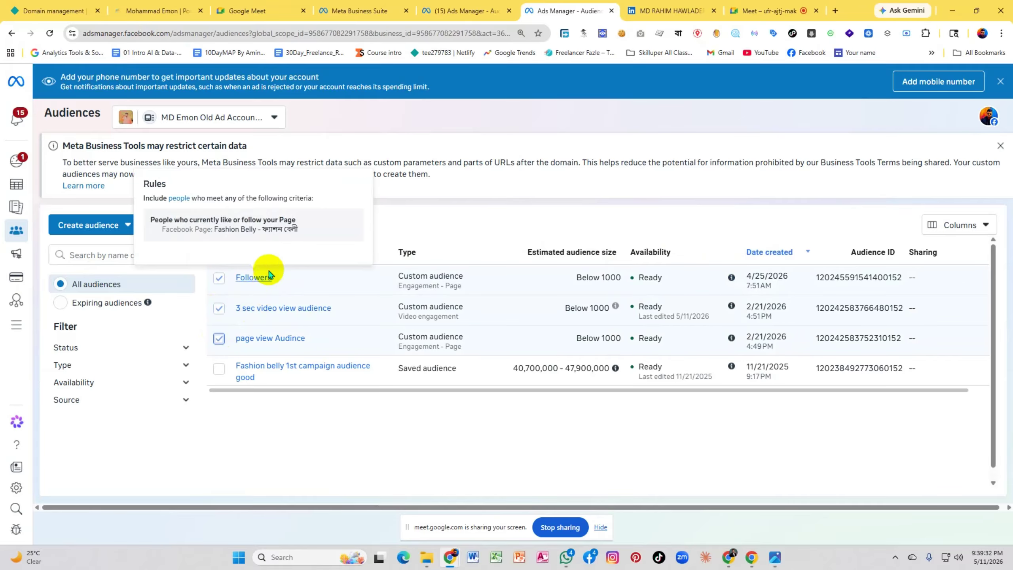
click(285, 224)
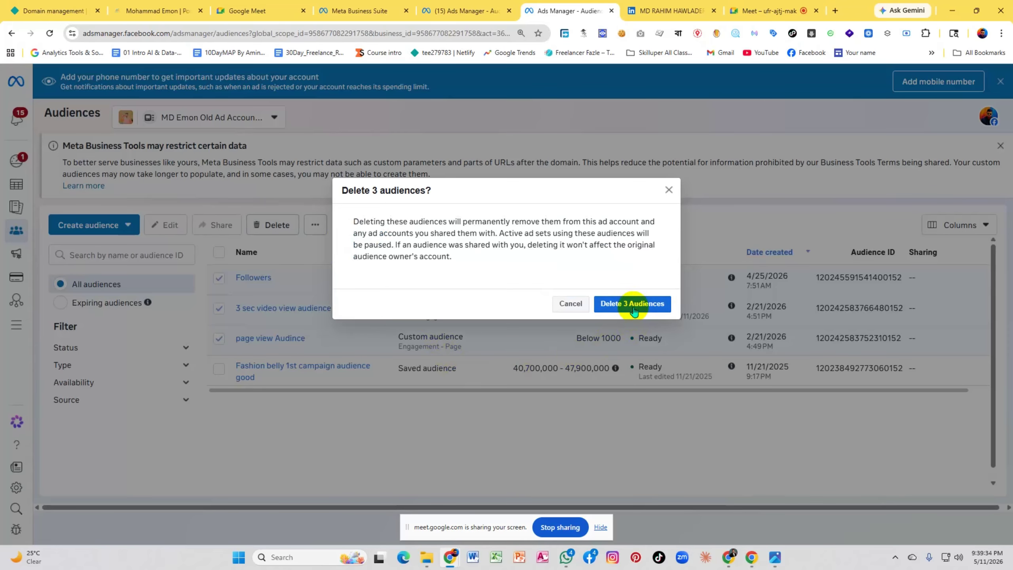
click(634, 304)
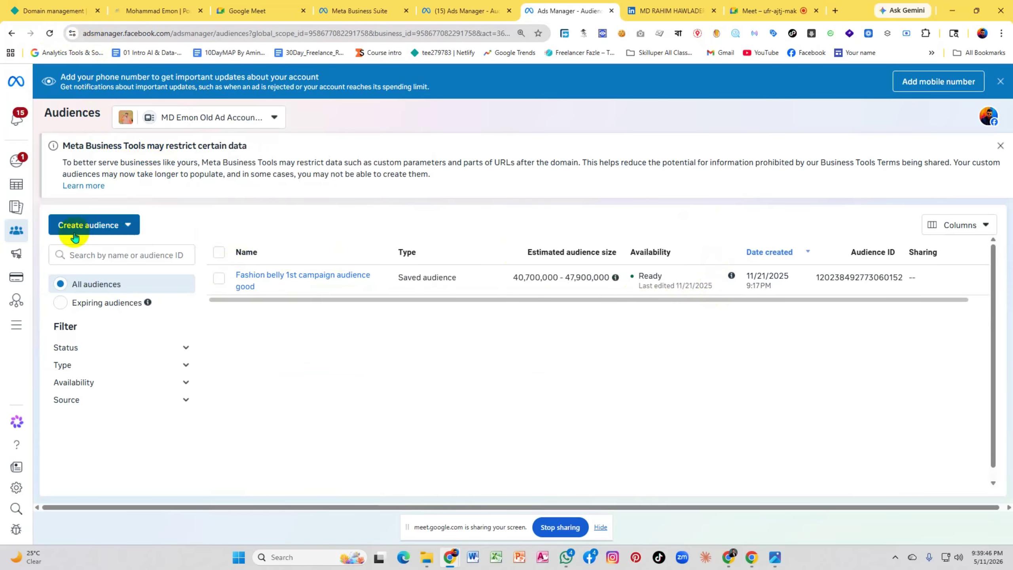
Review the audience types available for creation: custom, lookalike and saved
click(89, 226)
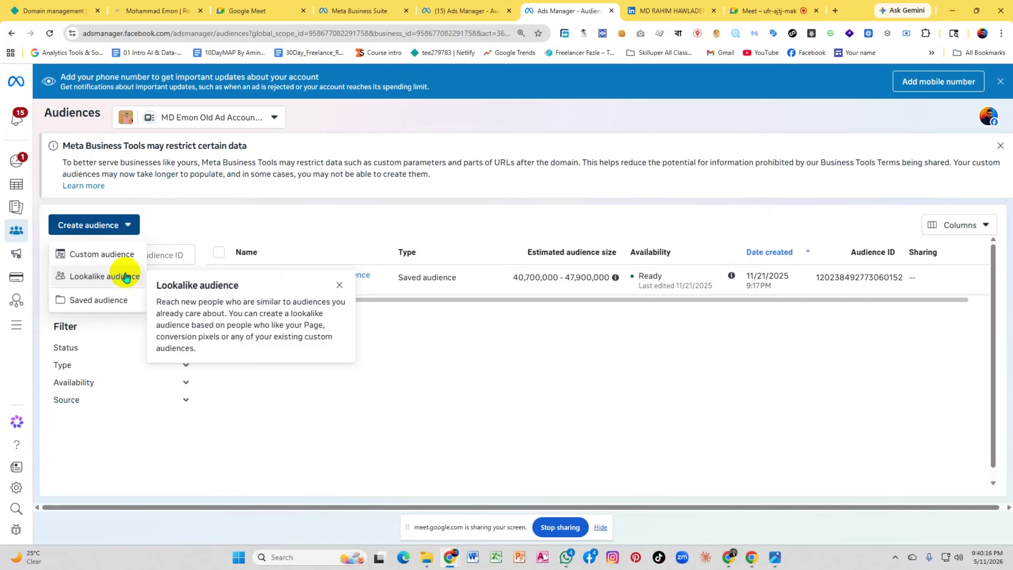
click(474, 250)
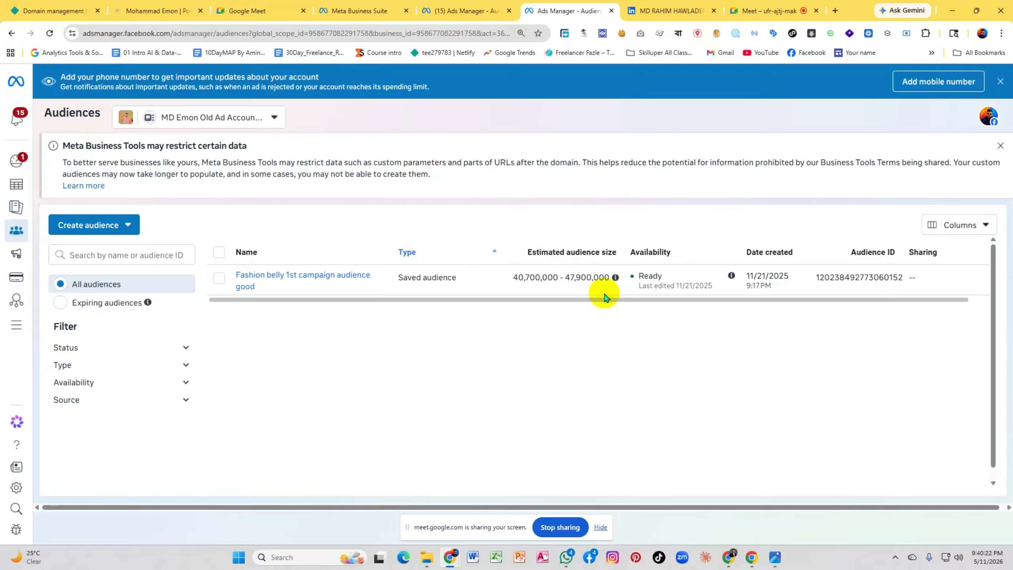
click(128, 225)
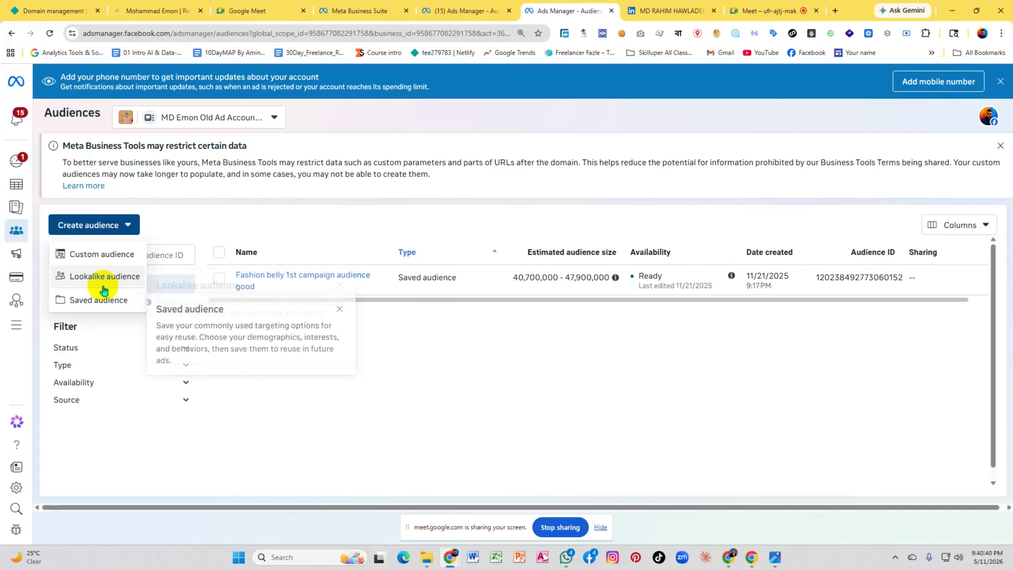
Switch to Google Meet to admit the waiting guest, and return to the Audiences page
click(774, 5)
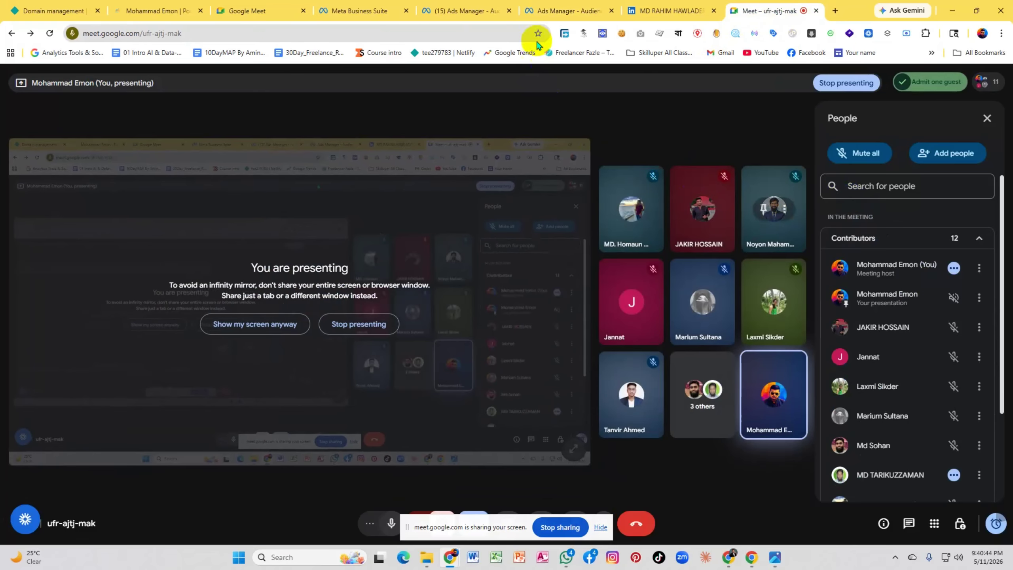
click(558, 10)
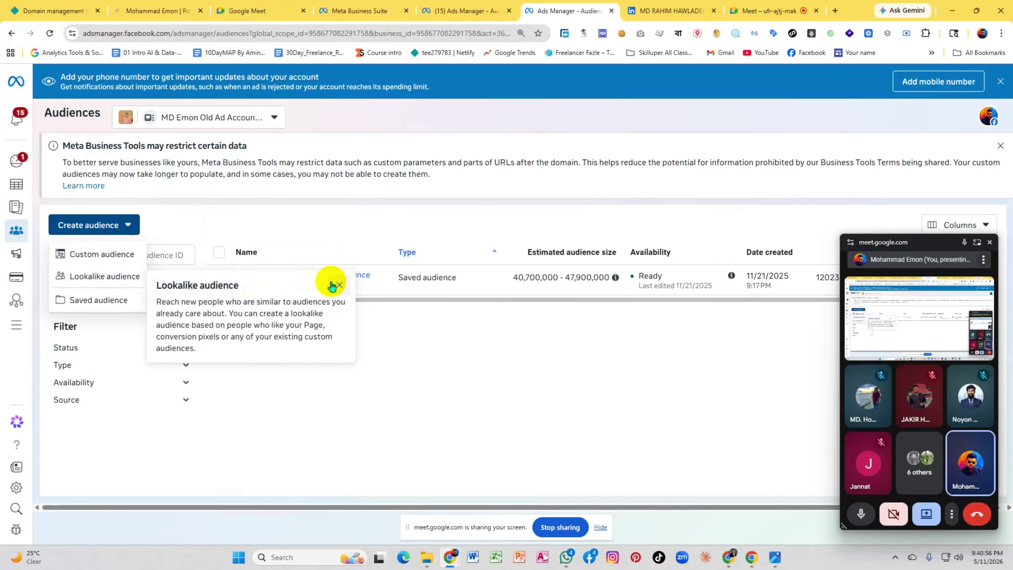
Start creating a custom audience and look over its available sources
click(108, 259)
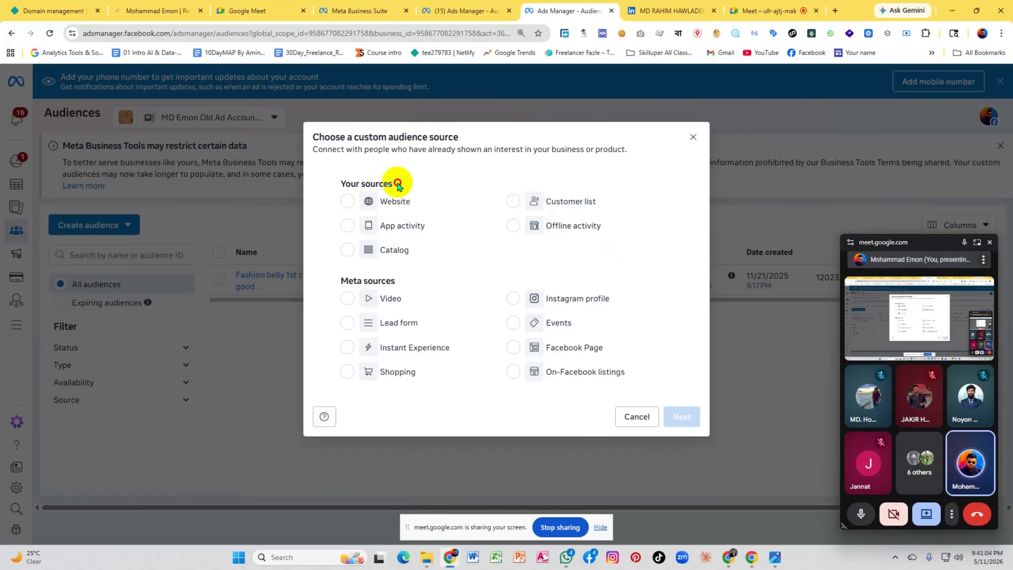
drag(395, 183, 342, 182)
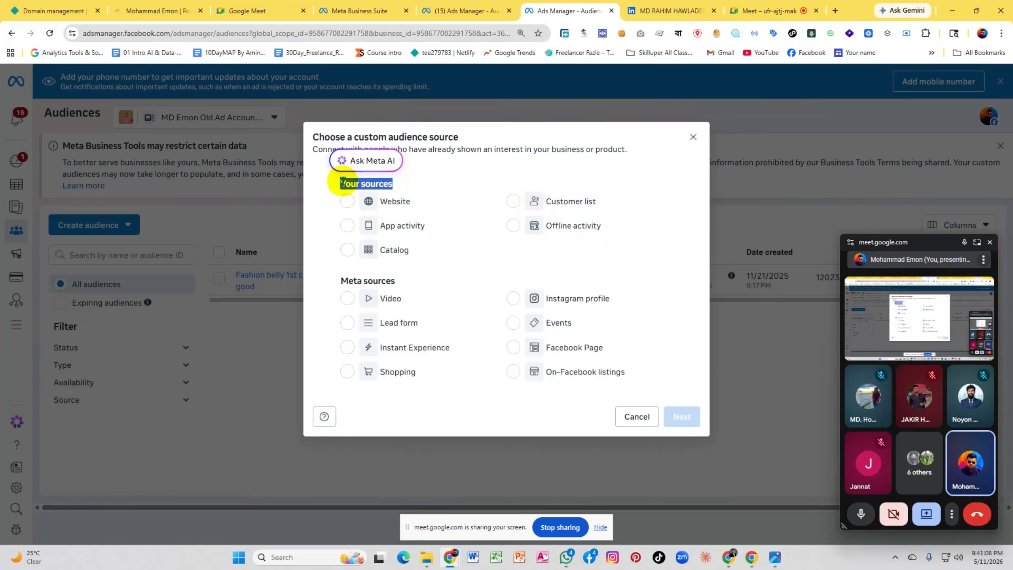
Admit the next waiting guest in the Google Meet call, and return to the custom audience source selection
click(976, 241)
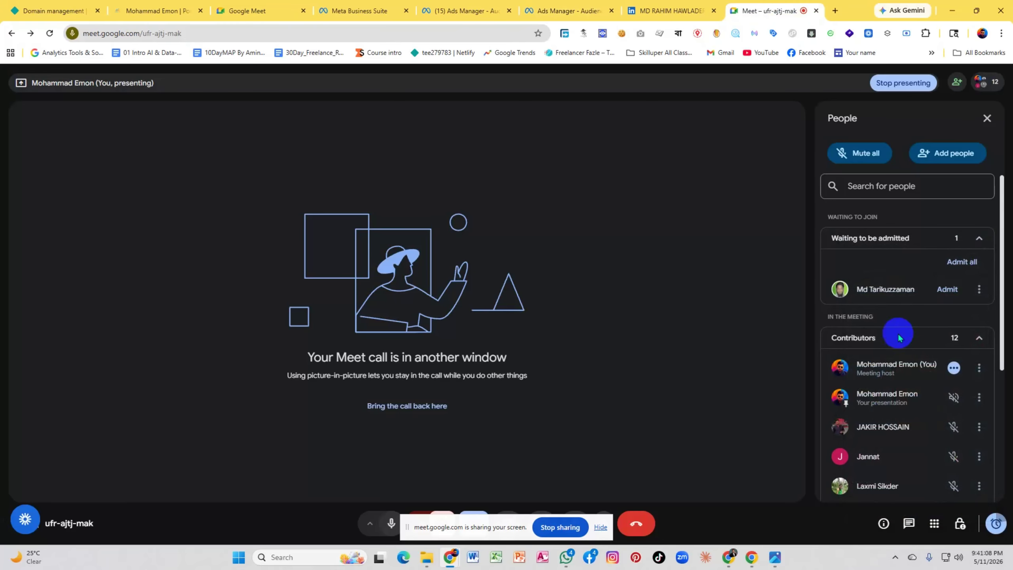
click(945, 289)
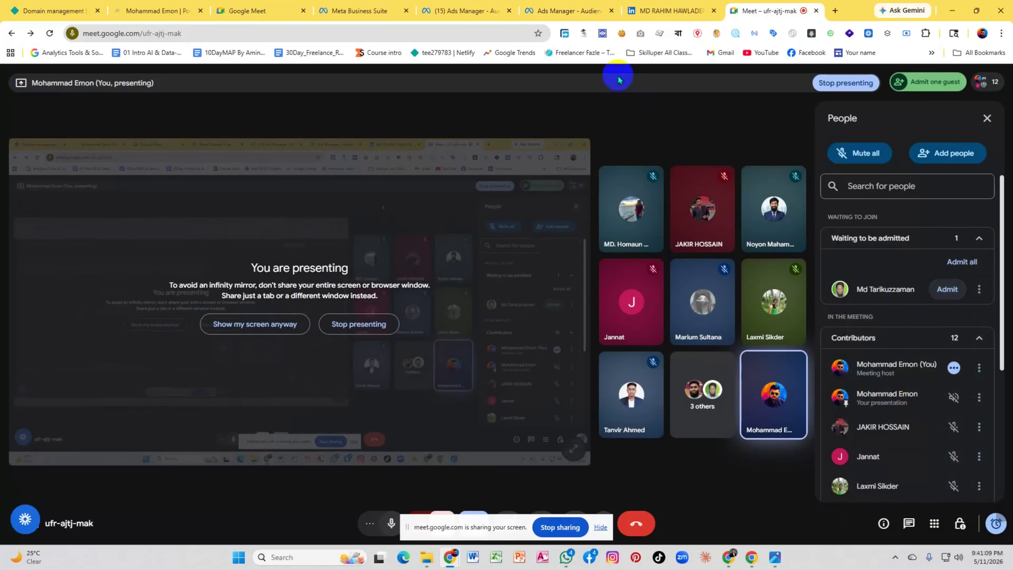
click(460, 11)
click(566, 11)
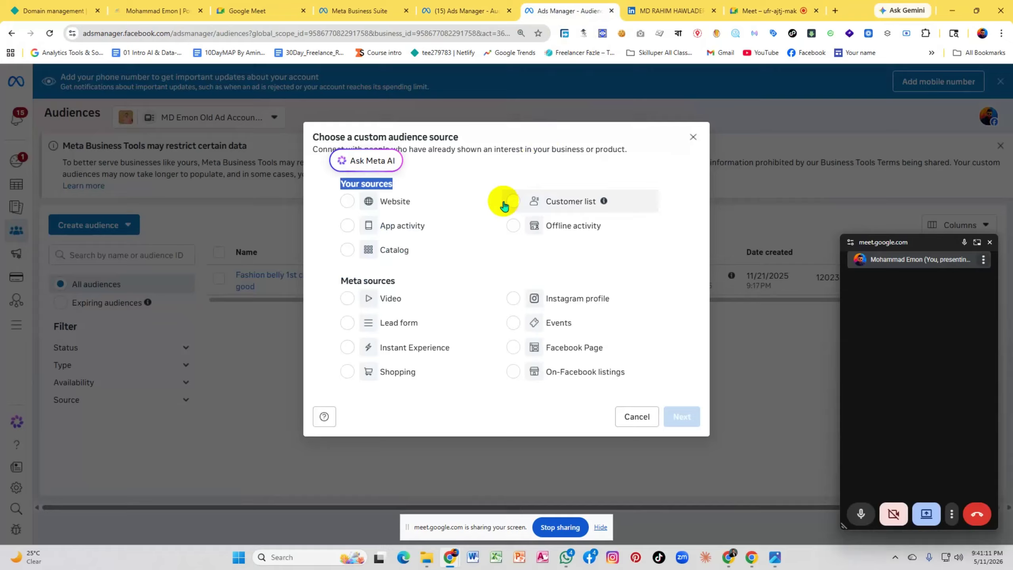
click(989, 242)
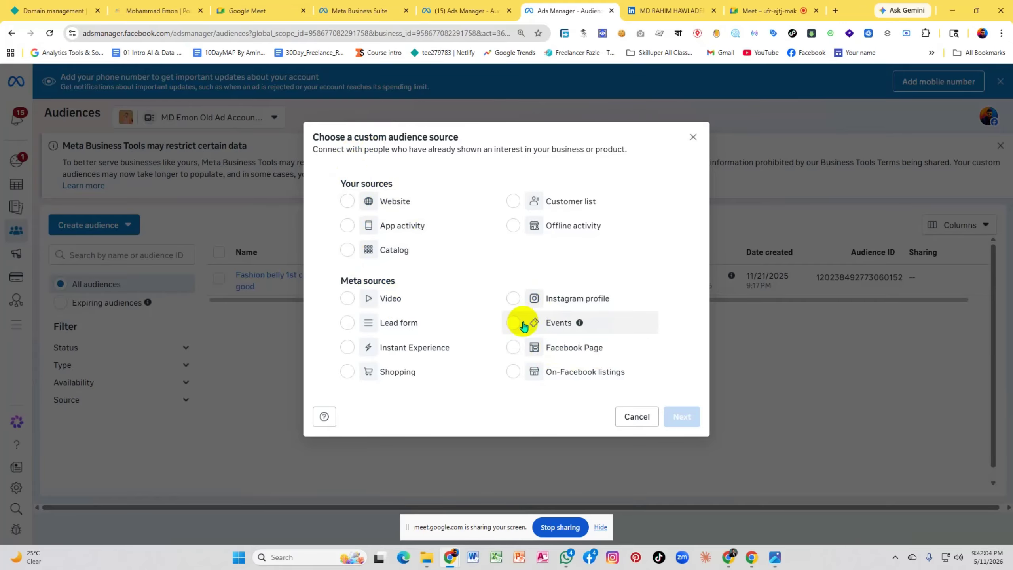
Choose Facebook Page as the custom audience source and continue to its settings
click(518, 352)
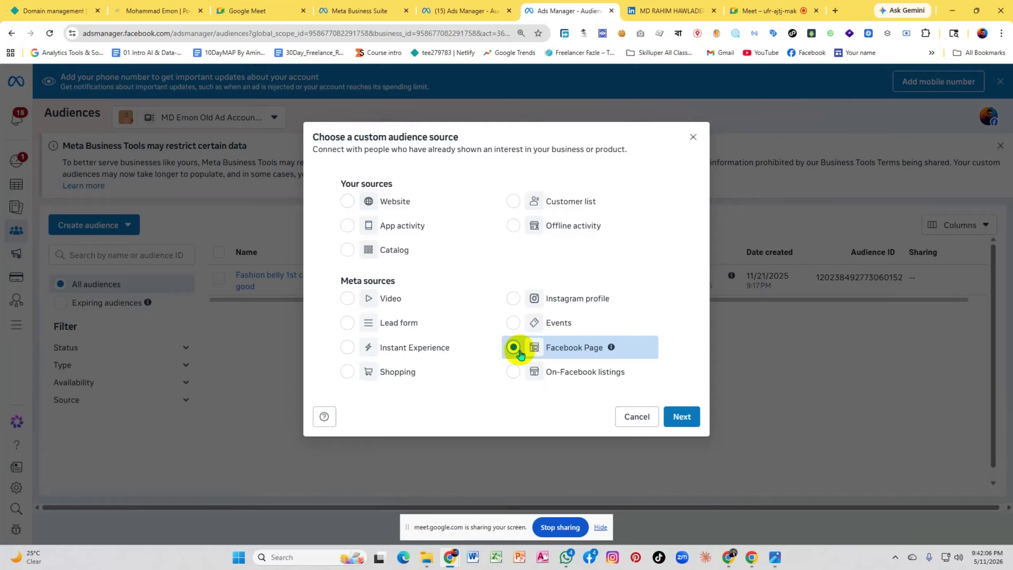
click(679, 419)
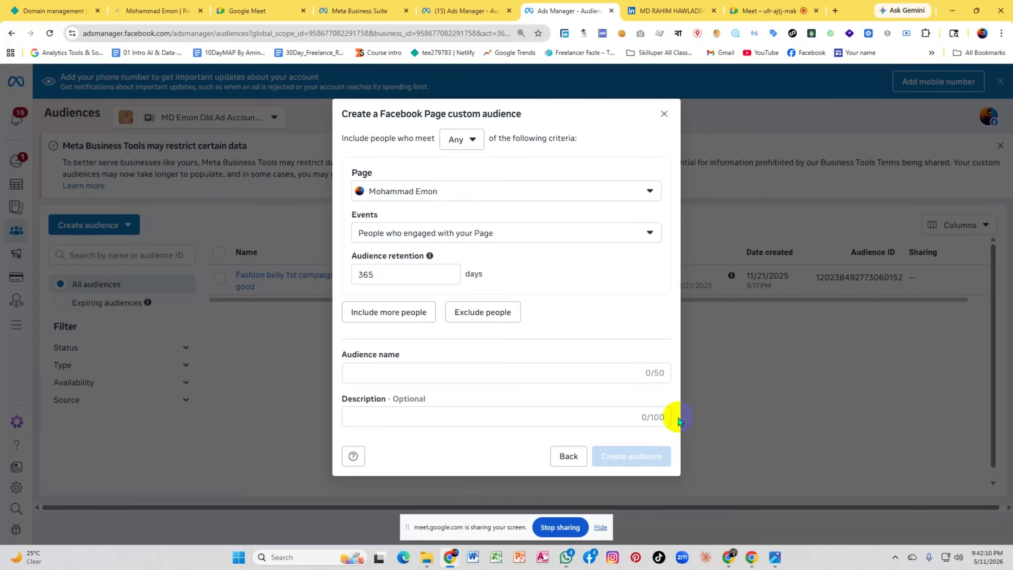
Choose the Fashion Belly - ফ্যাশন বেলী Page from the Personal group as the audience's source Page
click(461, 196)
scroll(431, 275, down, 1)
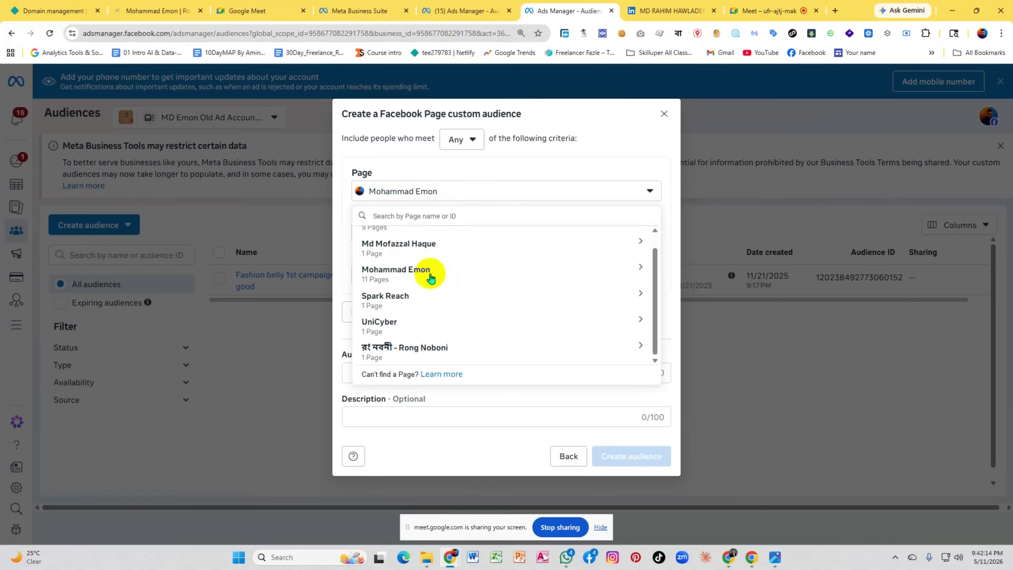
scroll(429, 274, up, 1)
click(425, 235)
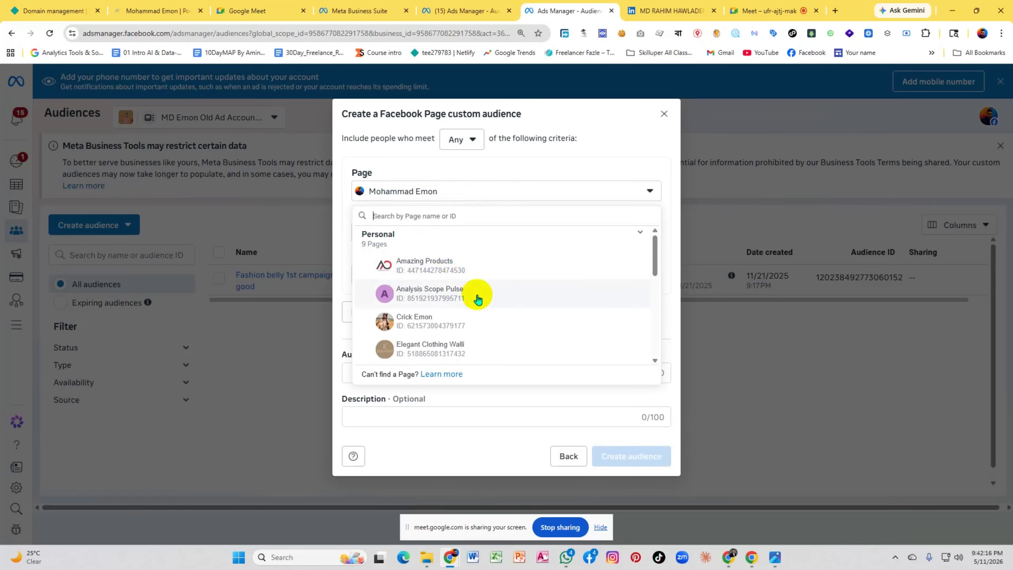
scroll(477, 299, down, 3)
click(452, 236)
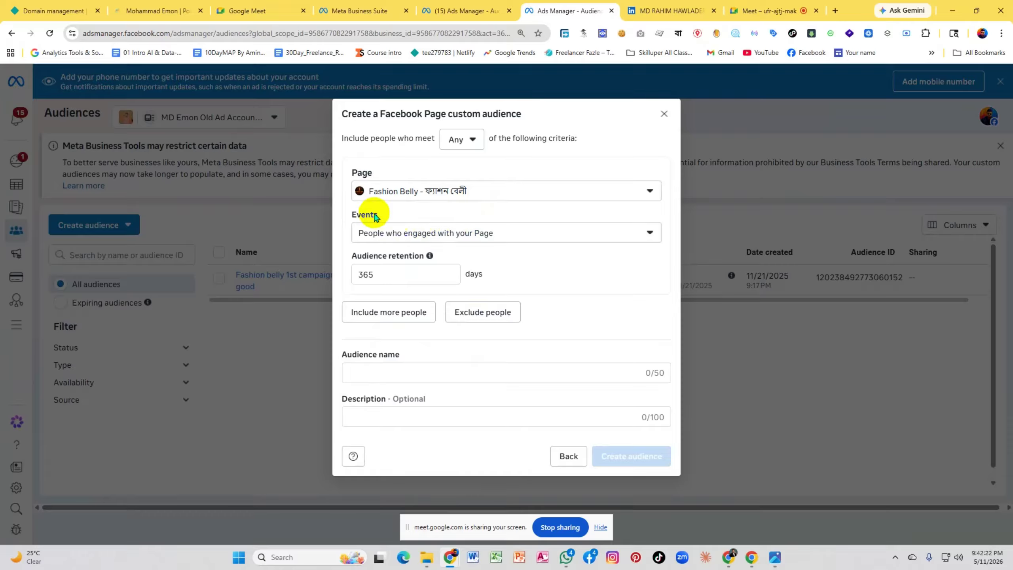
Examine the Page audience's available events and the audience retention setting, and close the dialog without creating the audience
click(451, 236)
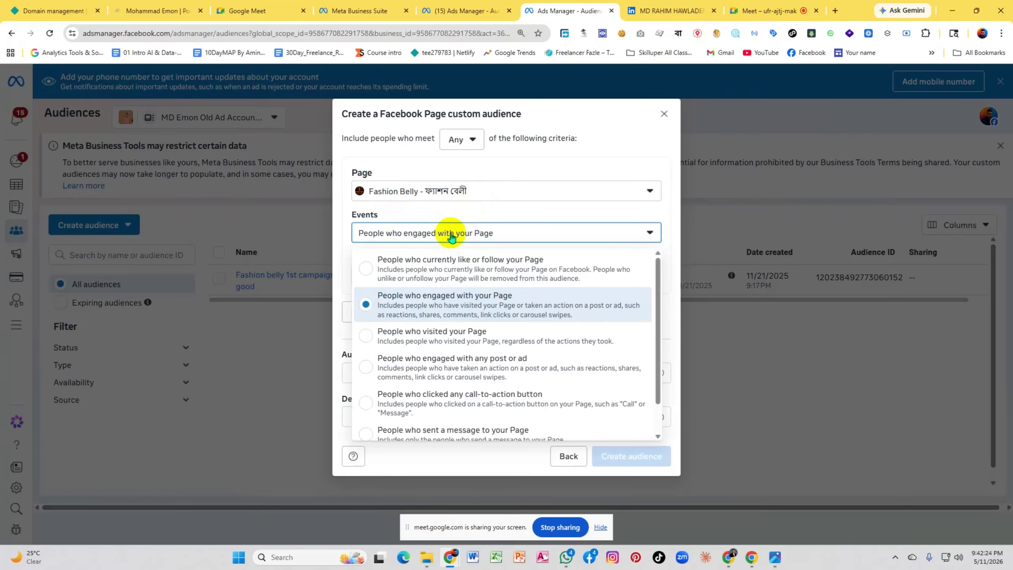
scroll(487, 323, down, 1)
scroll(501, 330, up, 1)
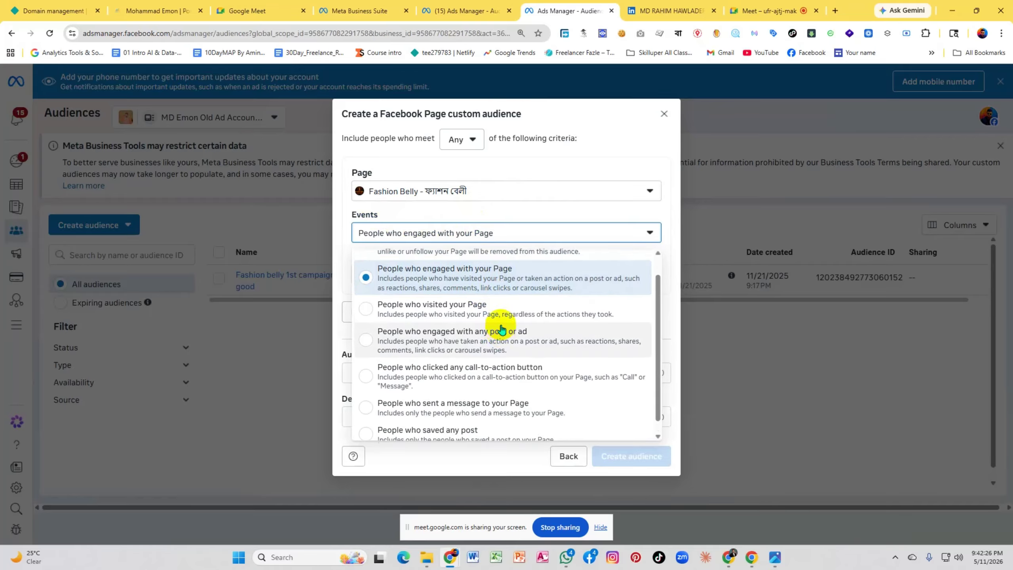
scroll(501, 330, down, 1)
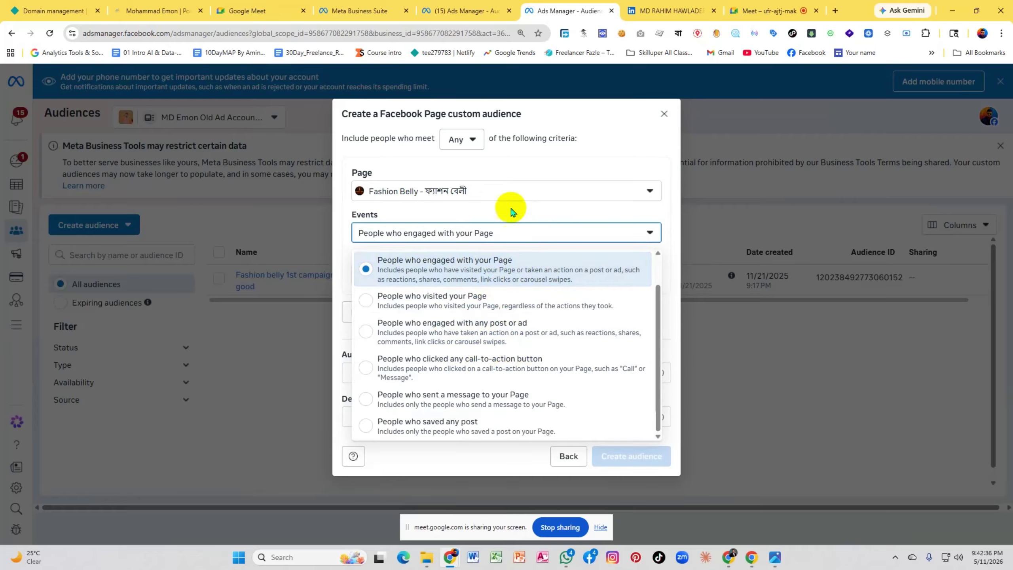
click(524, 209)
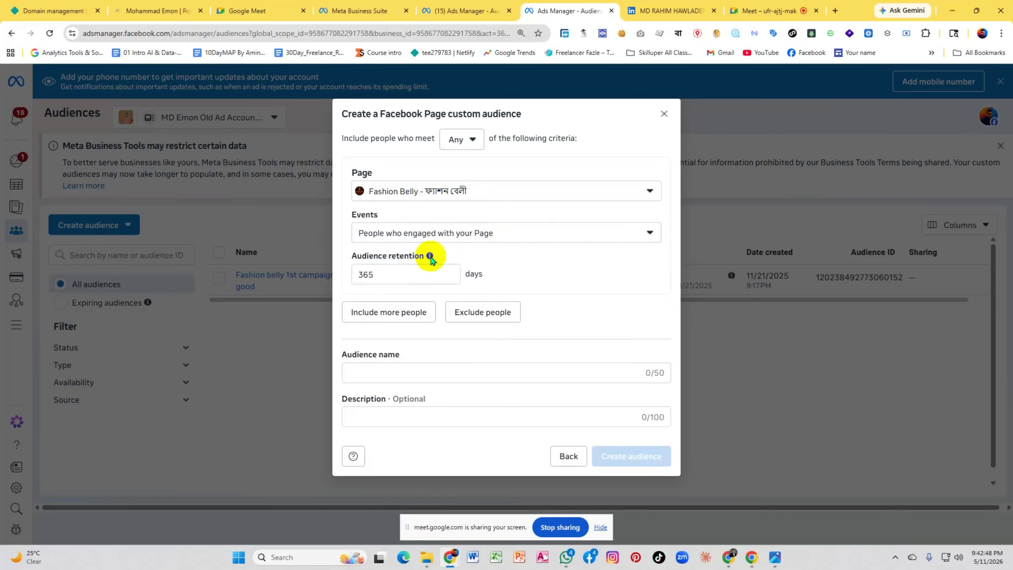
mouse_move(429, 257)
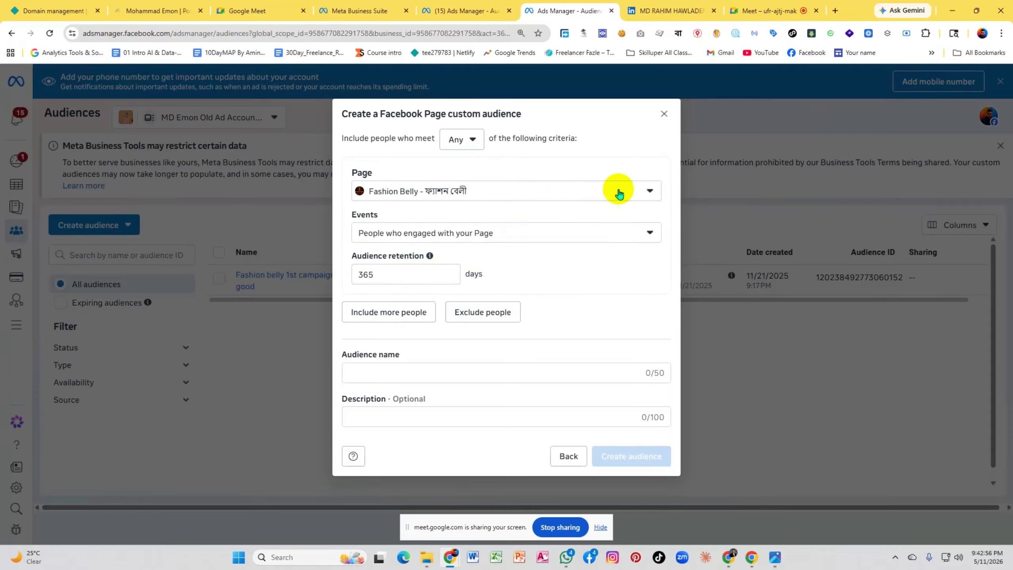
click(665, 115)
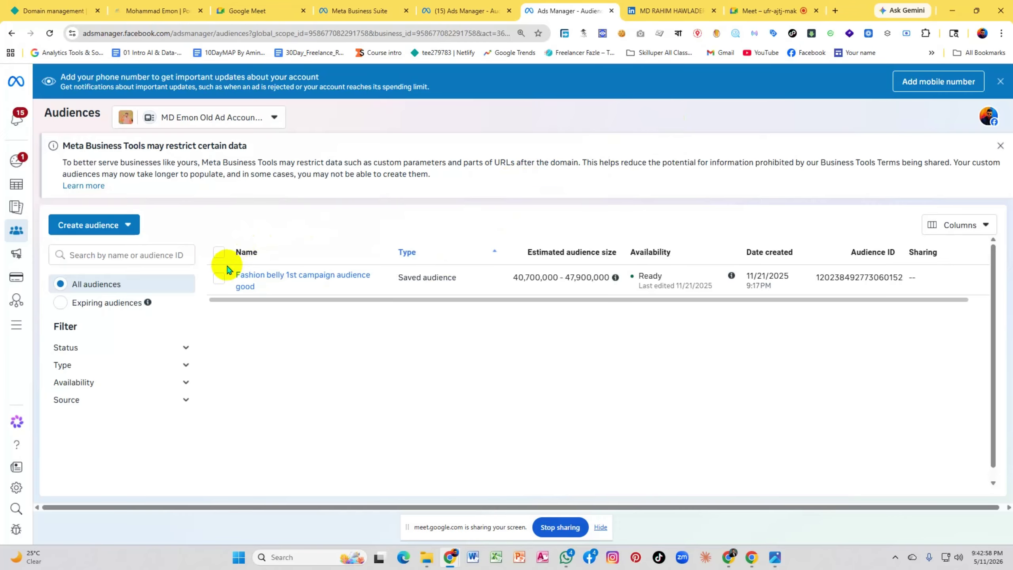
Start a custom audience with Website as the source, look over its settings, and close it without creating the audience
click(86, 225)
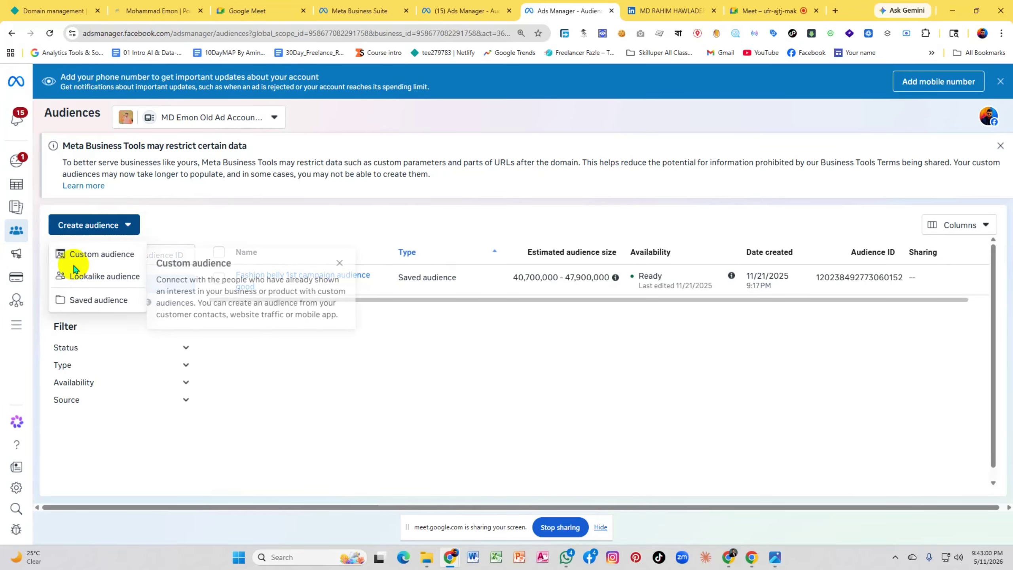
click(76, 253)
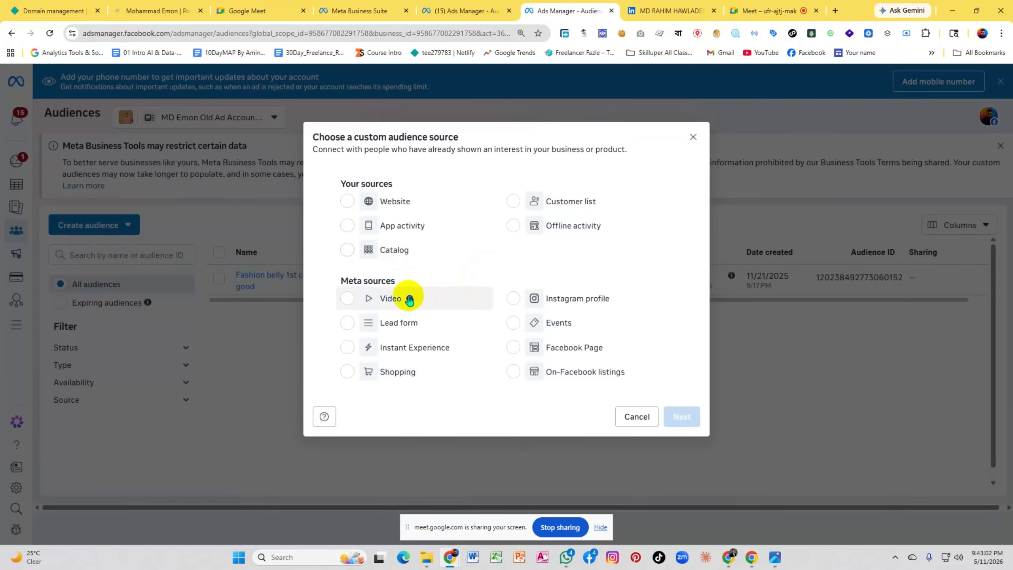
click(344, 204)
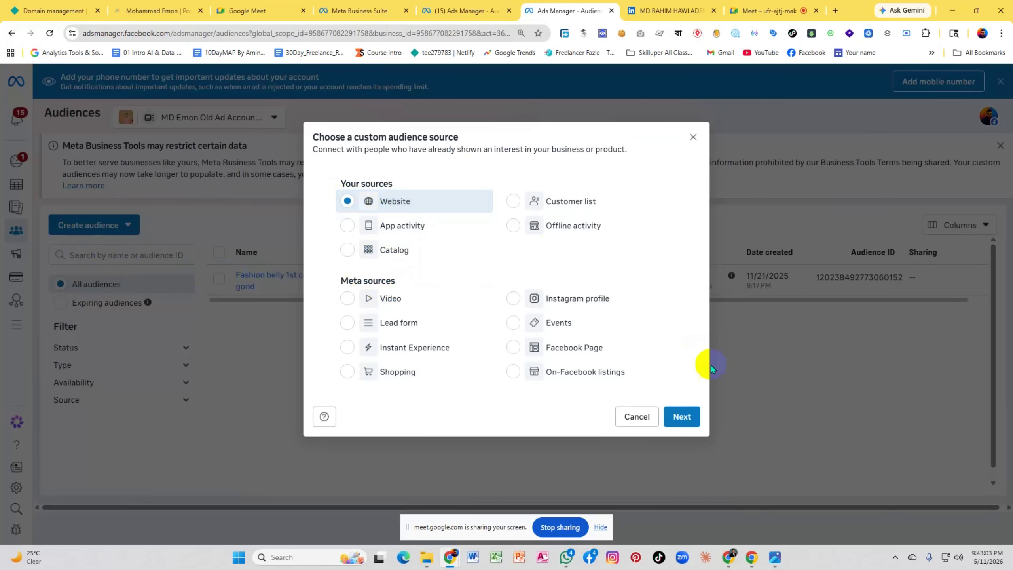
click(681, 416)
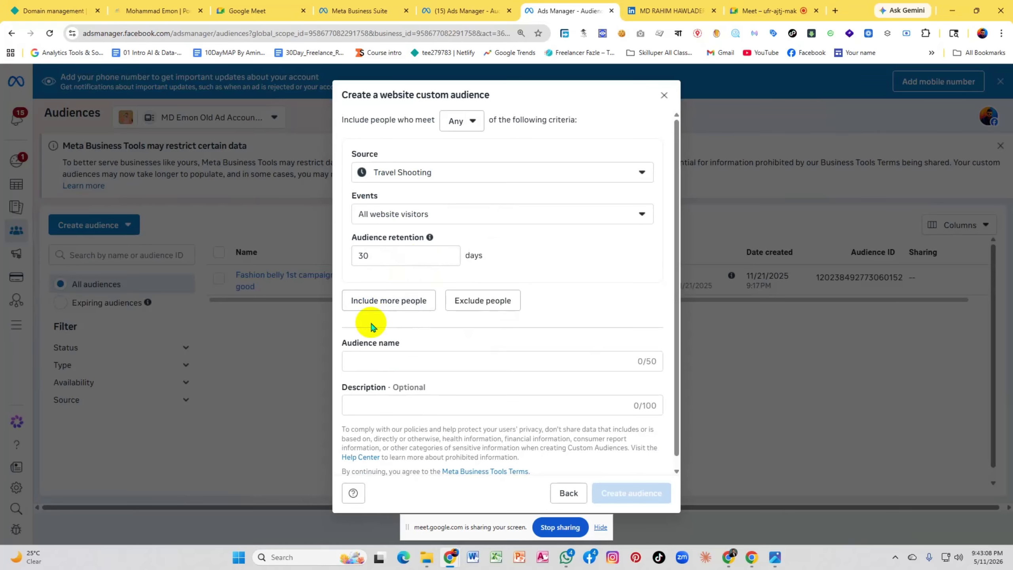
click(663, 95)
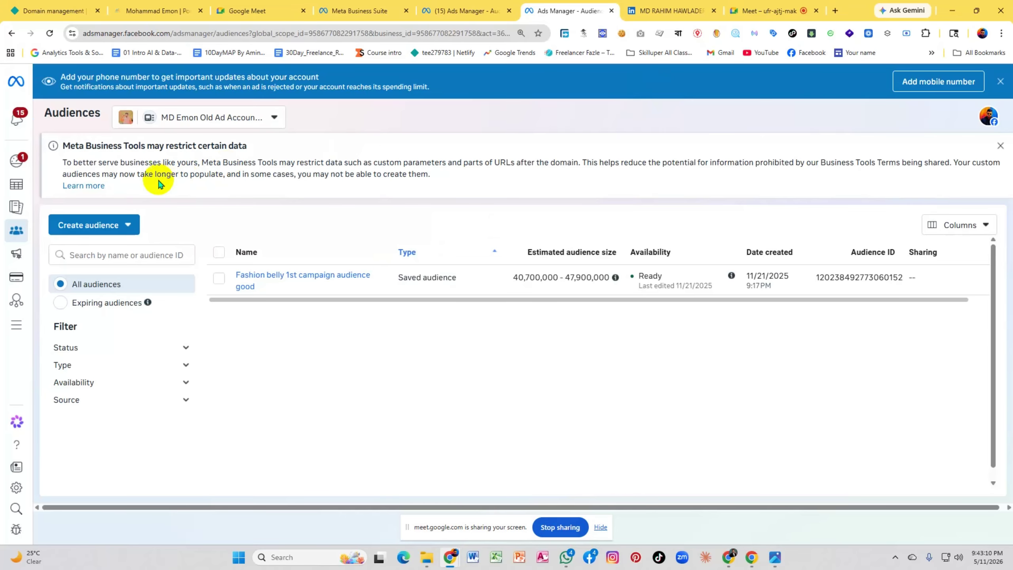
Start a custom audience with Video as the source, look over its engagement settings, and close it without creating the audience
click(80, 225)
click(80, 255)
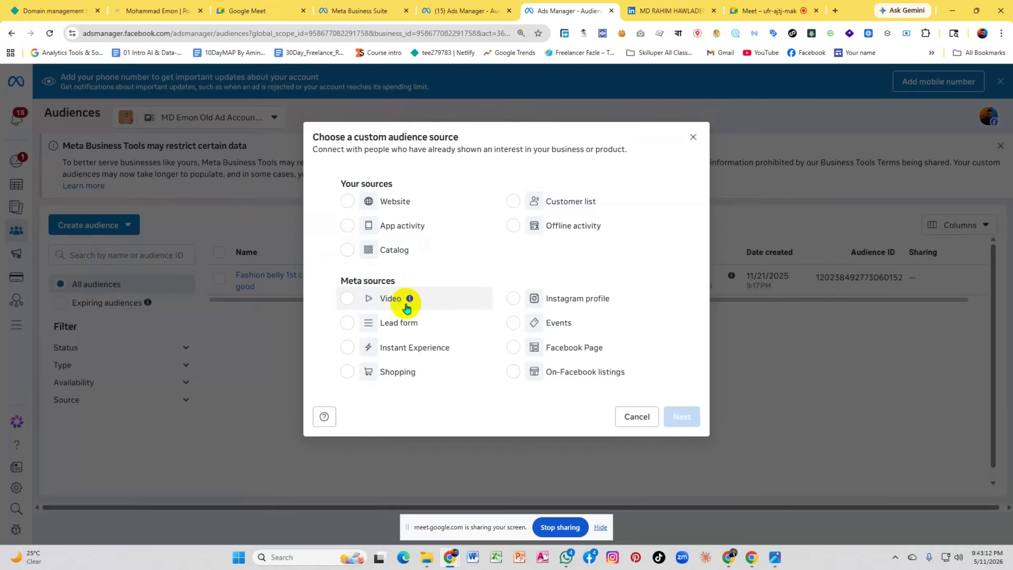
click(368, 303)
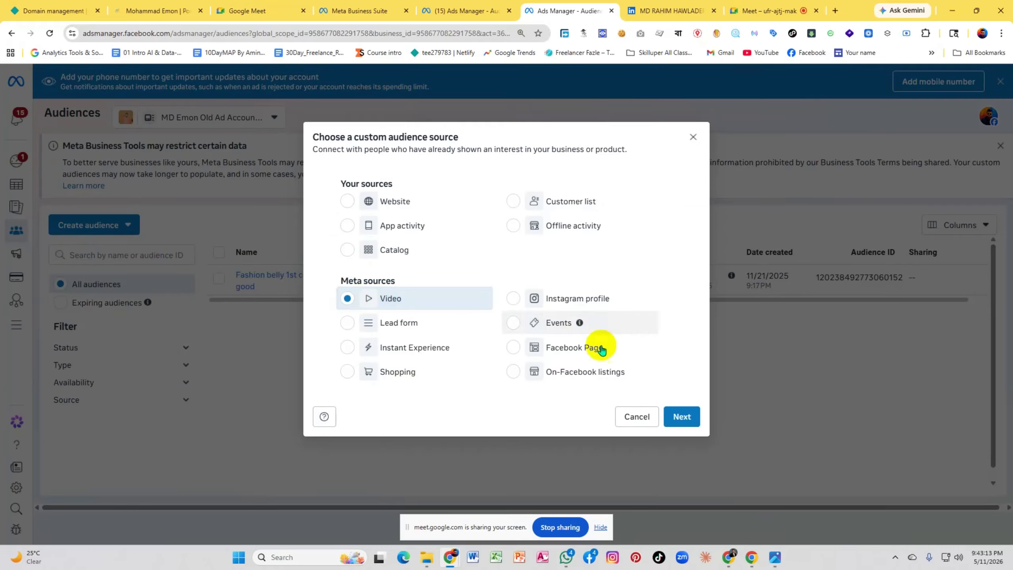
click(682, 416)
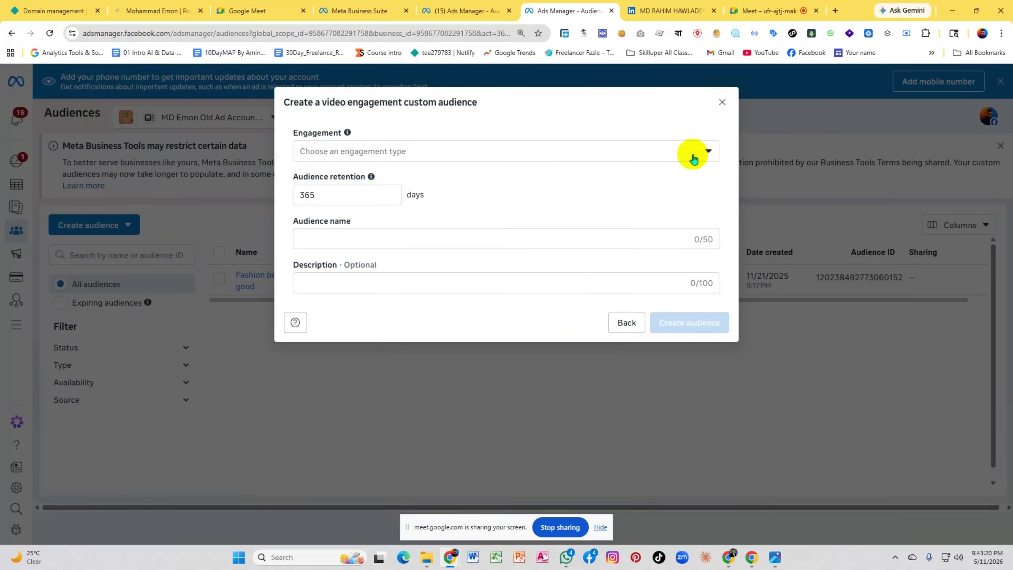
click(722, 102)
Start a new custom audience with Facebook Page as the source and continue to its settings
click(128, 224)
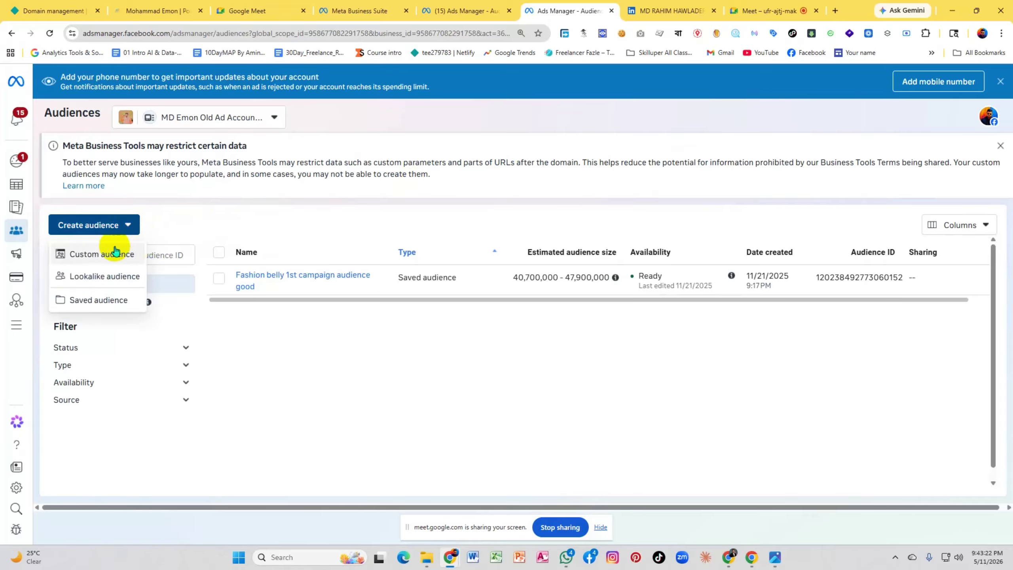
click(102, 253)
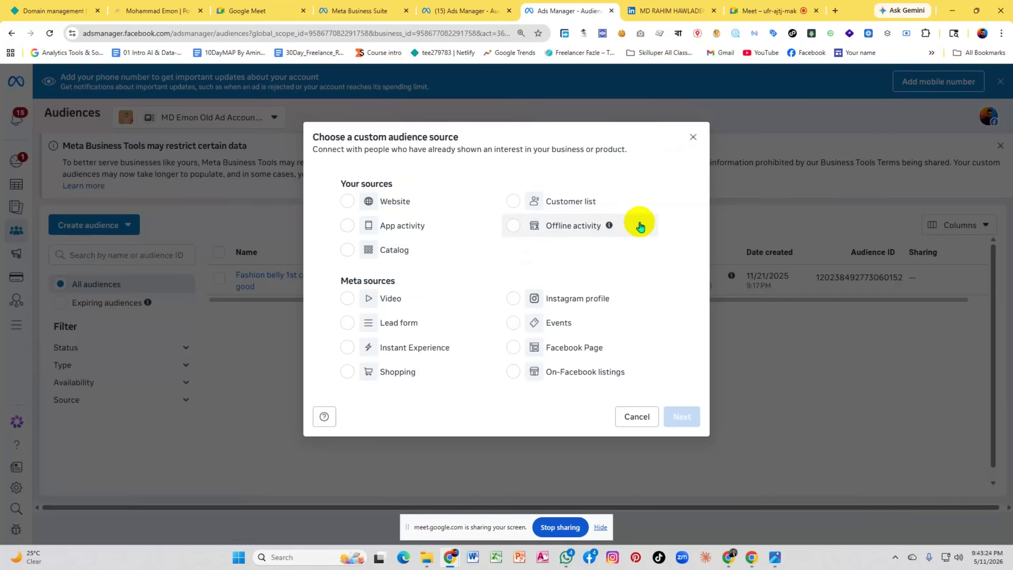
click(527, 348)
click(682, 416)
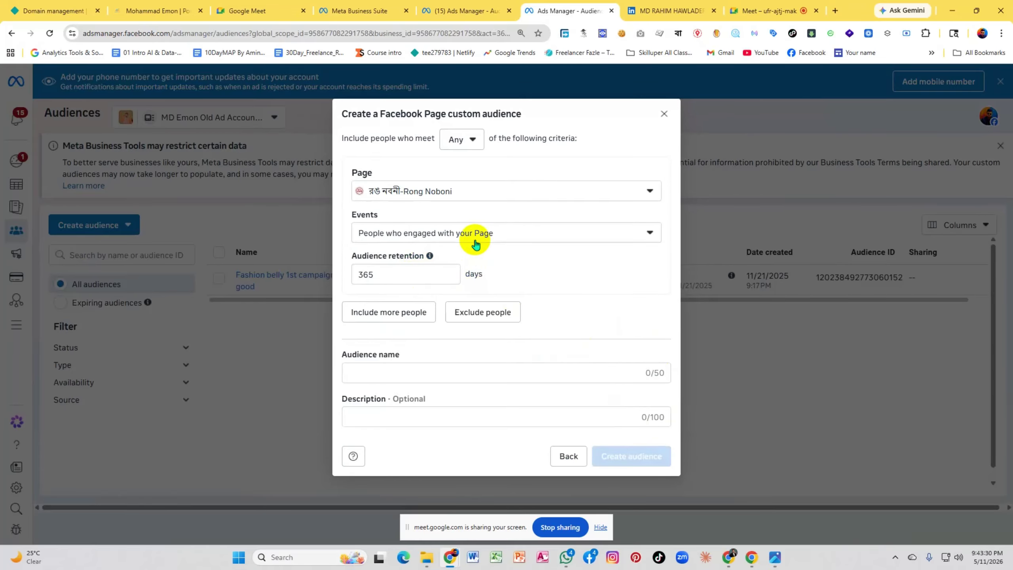
Set the custom audience's source Page to Fashion Belly - ফ্যাশন বেলী from the Personal group
click(484, 194)
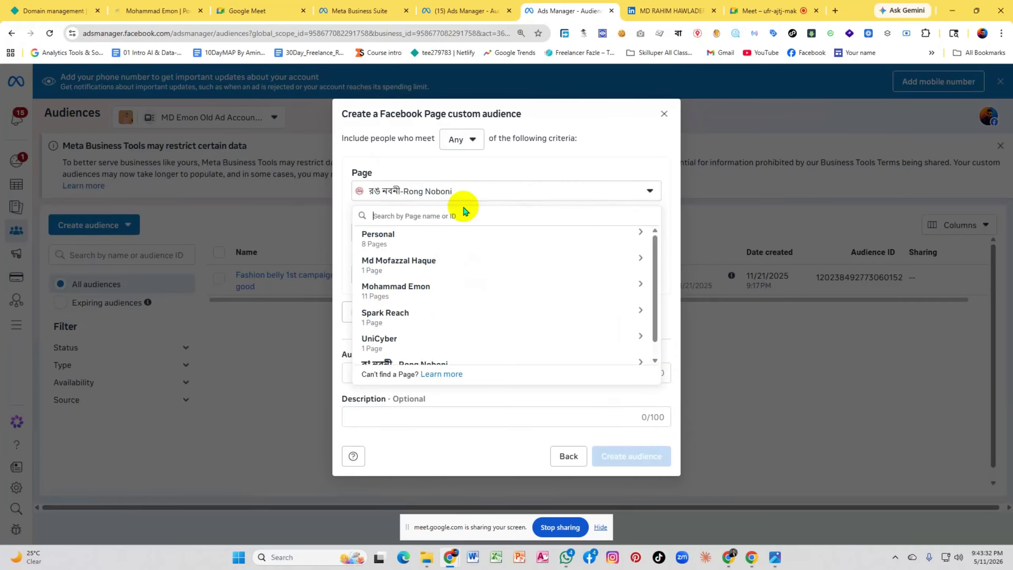
scroll(443, 290, down, 5)
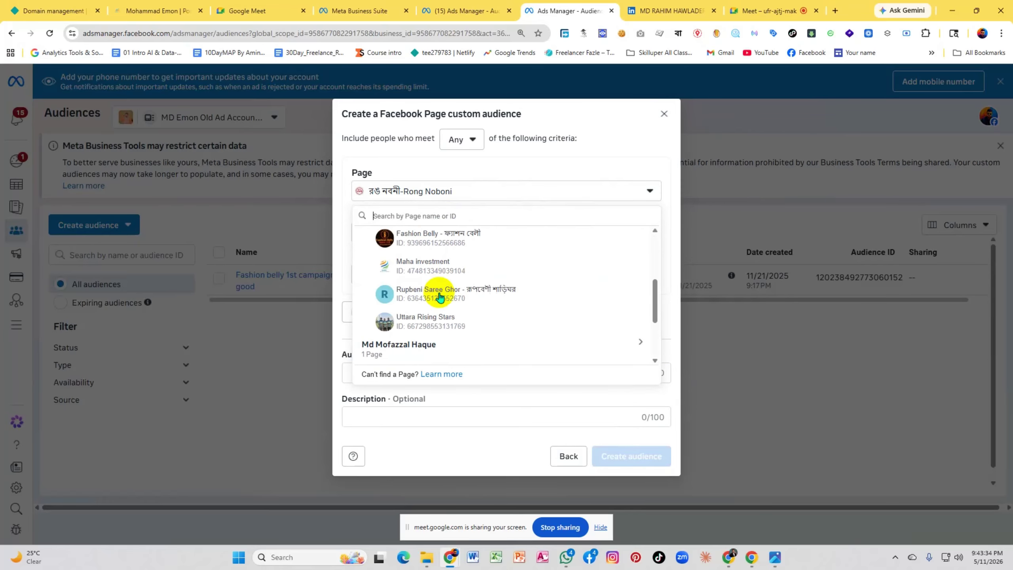
click(429, 233)
Try the events for people who visited the Page, currently like or follow it, and engaged with any post or ad
click(510, 233)
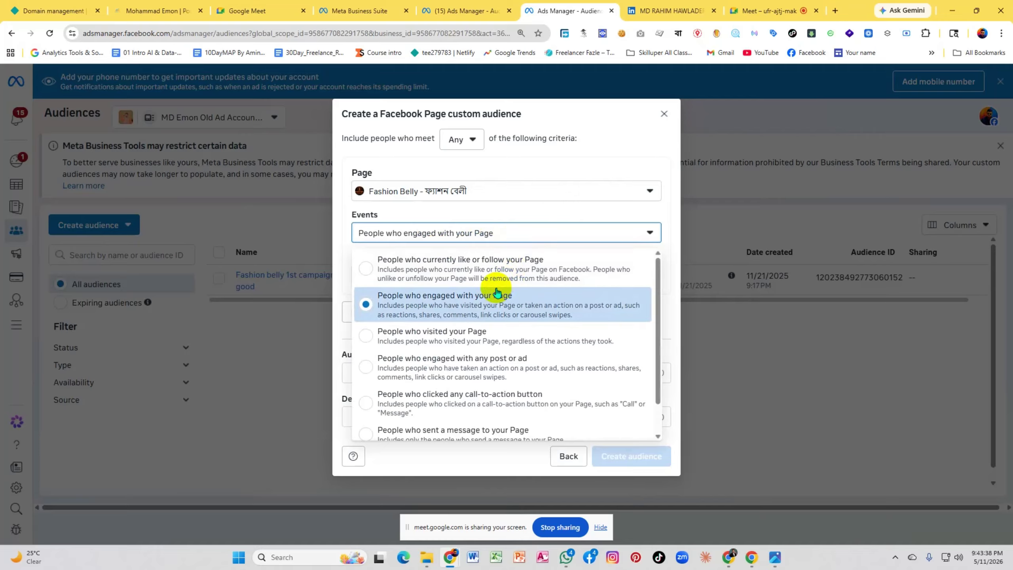
click(498, 330)
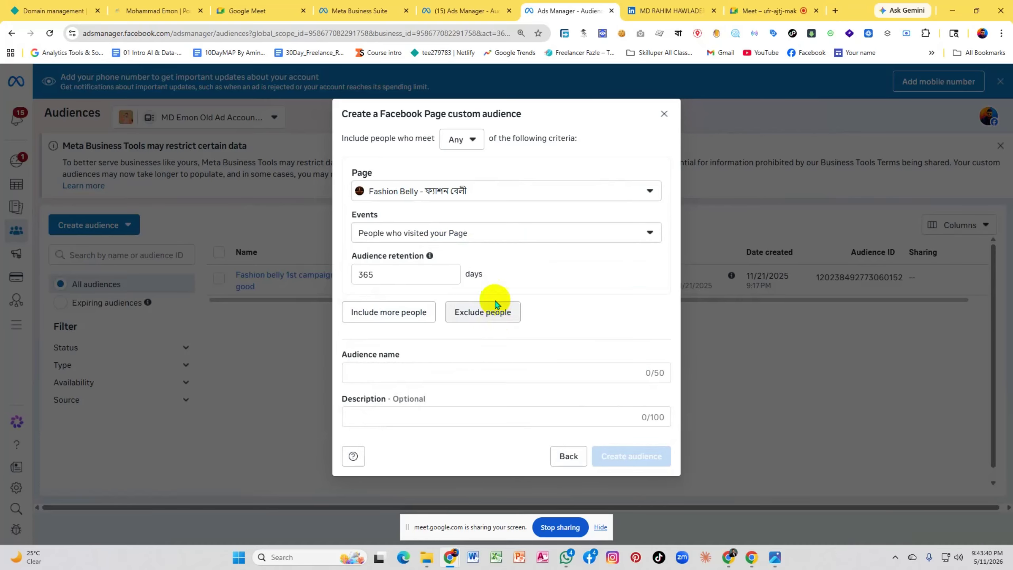
click(494, 233)
click(508, 271)
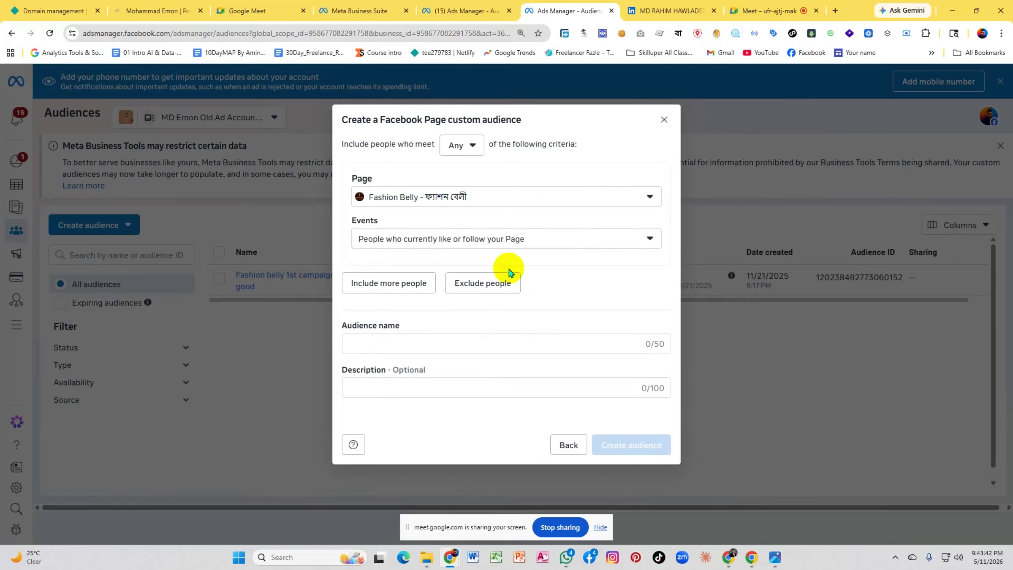
click(512, 239)
scroll(517, 318, down, 1)
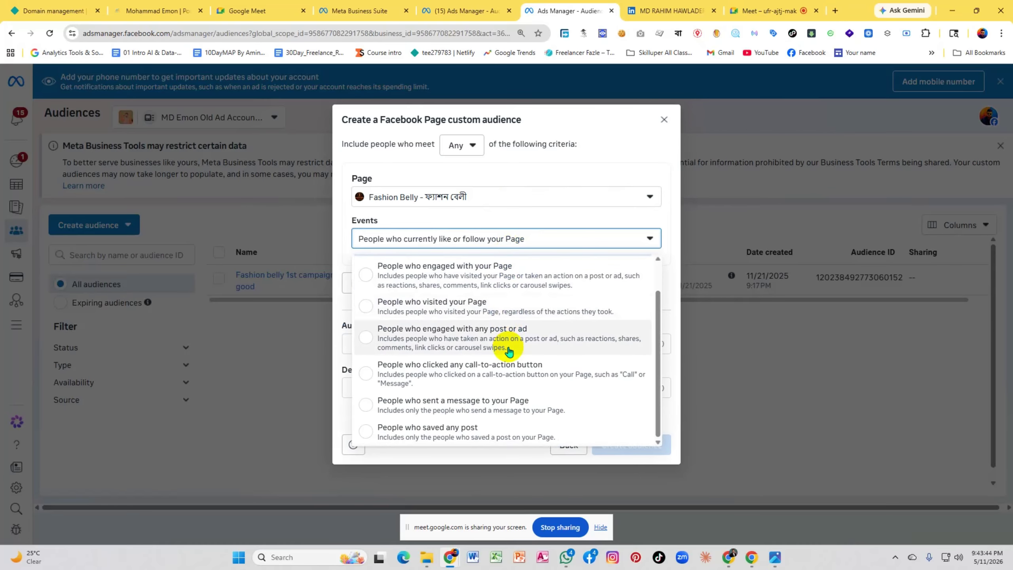
click(514, 324)
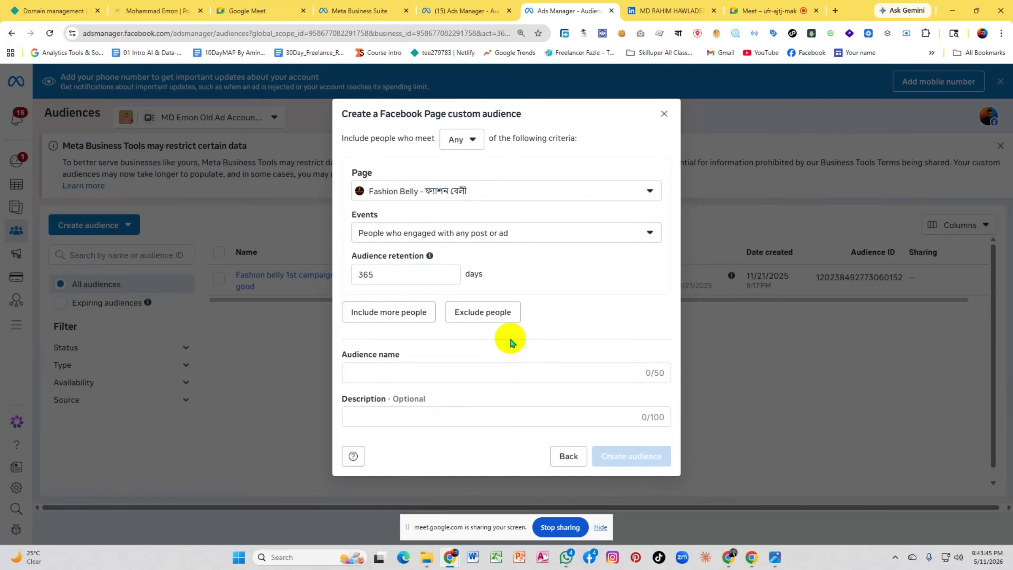
Try the events "People who sent a message to your Page" and "People who saved any post"
click(516, 240)
scroll(524, 421, down, 1)
click(492, 407)
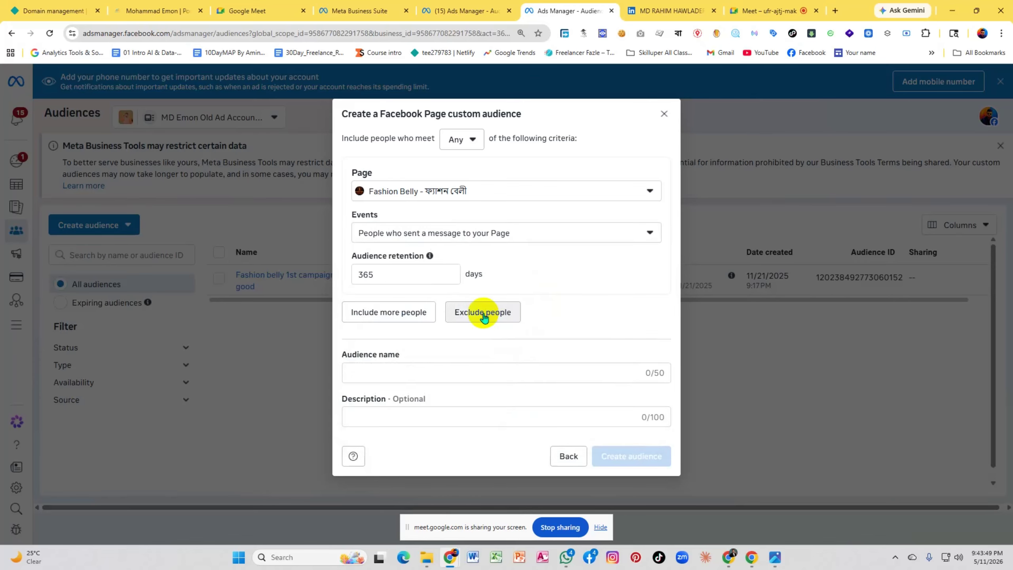
click(484, 233)
scroll(488, 389, down, 1)
click(485, 418)
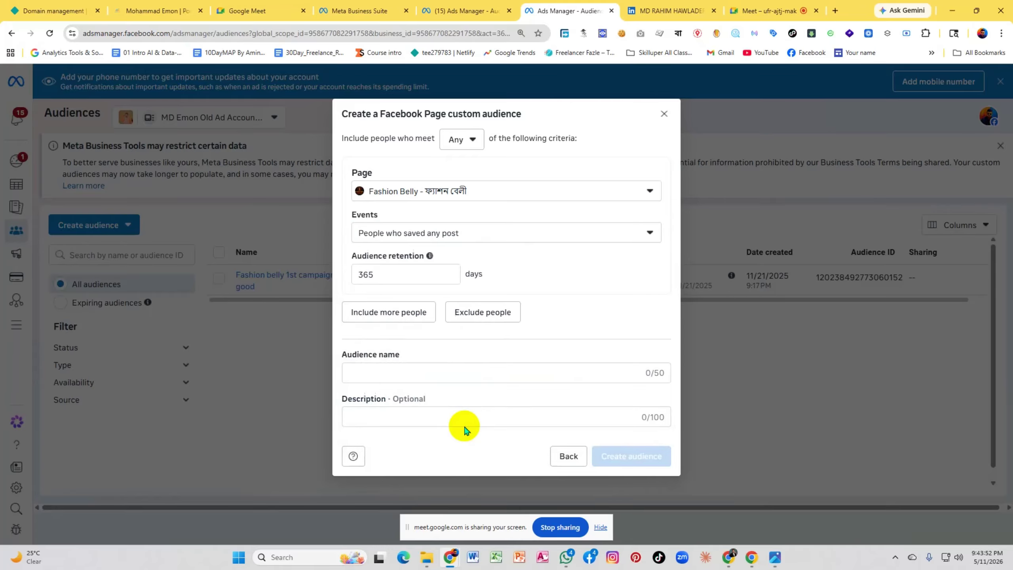
Set the event to "People who visited your Page" and point out the audience retention setting
click(481, 228)
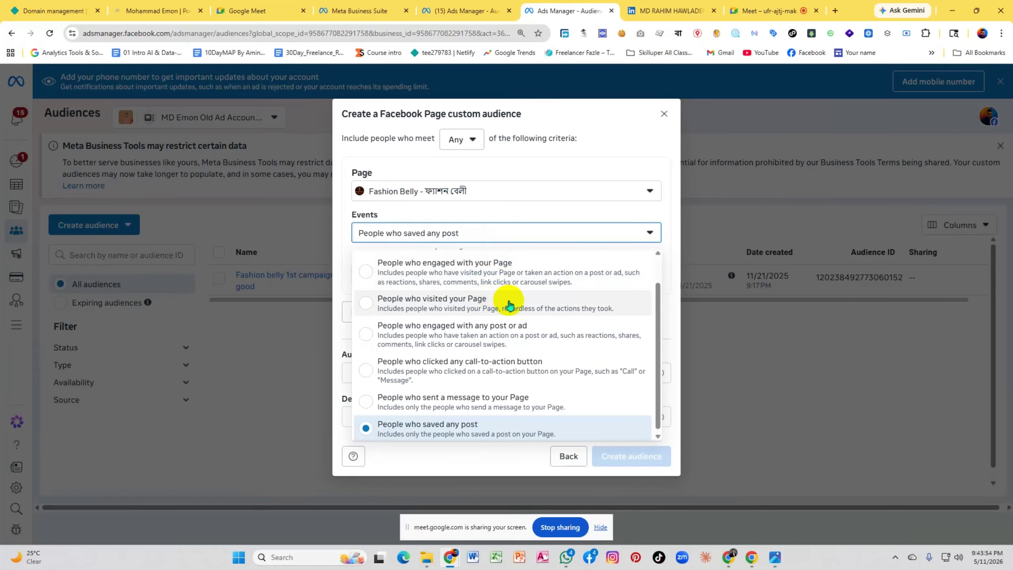
click(506, 301)
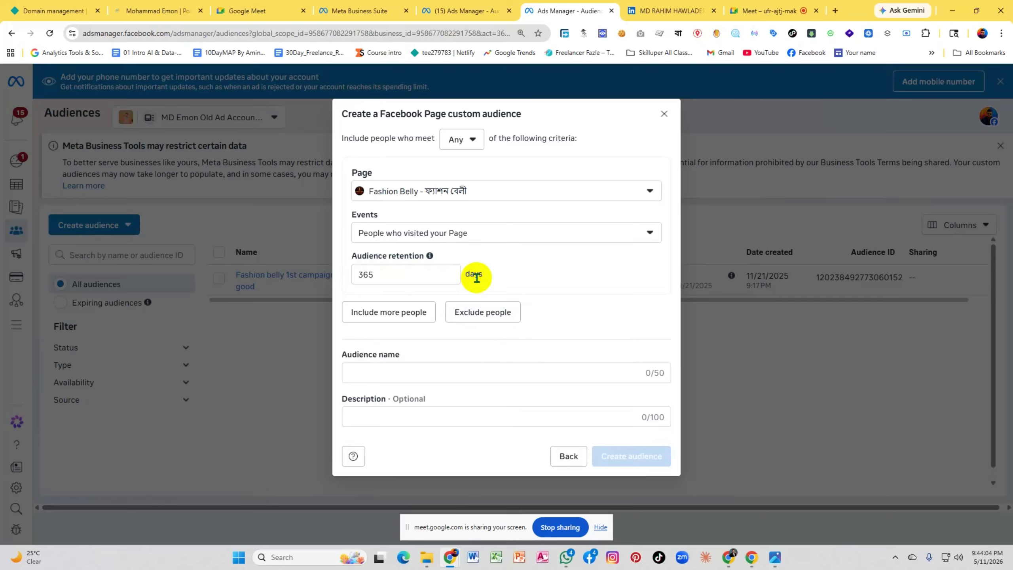
drag(344, 259, 420, 260)
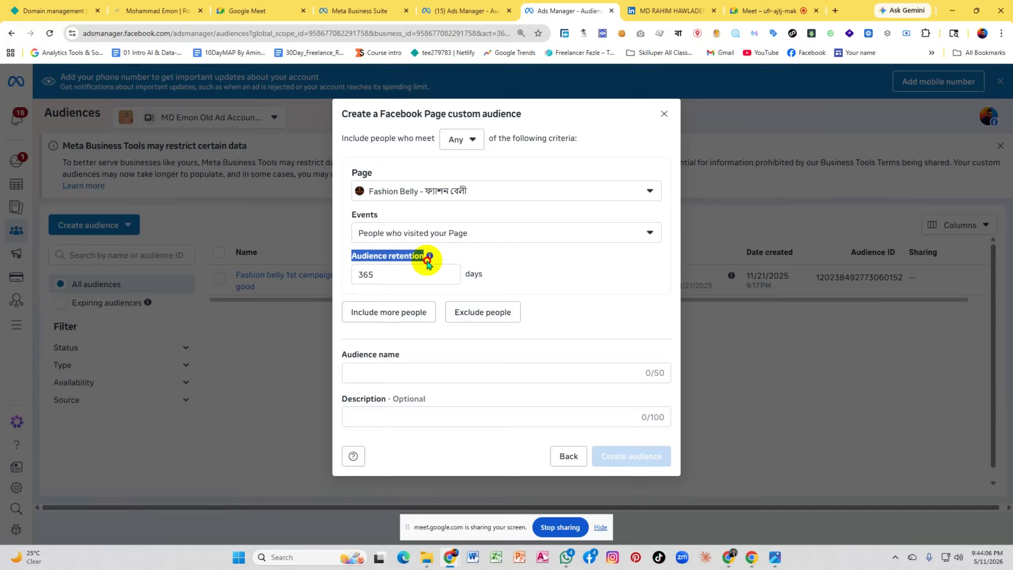
click(530, 263)
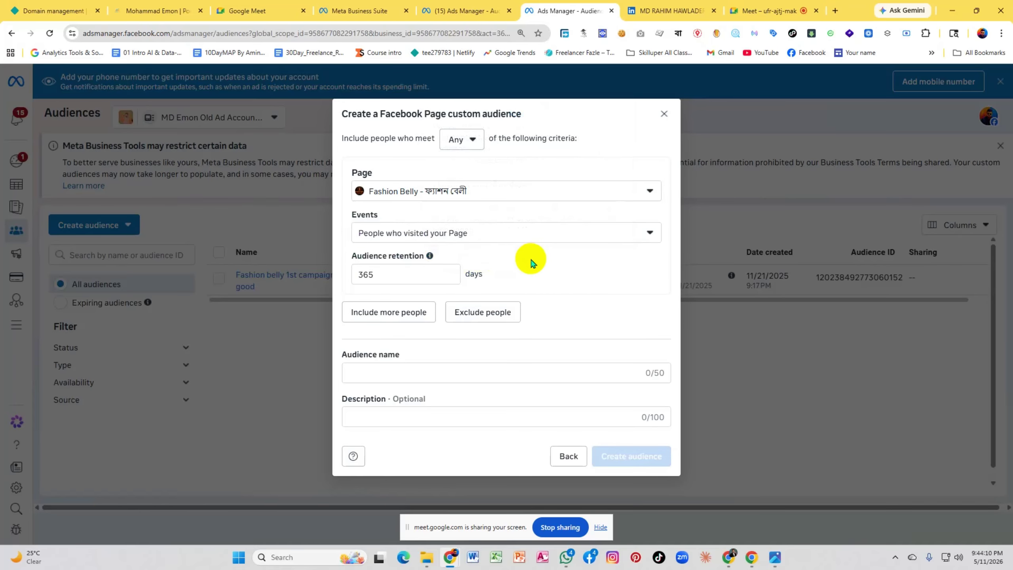
Try the events for people who engaged with the Page, currently like or follow it, and clicked any call-to-action button
click(461, 238)
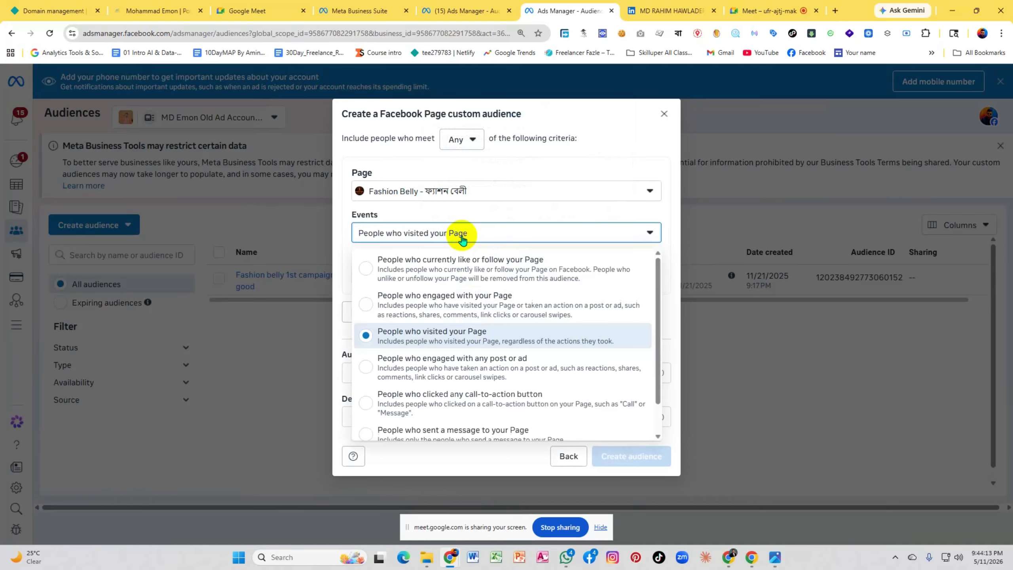
click(458, 293)
click(516, 232)
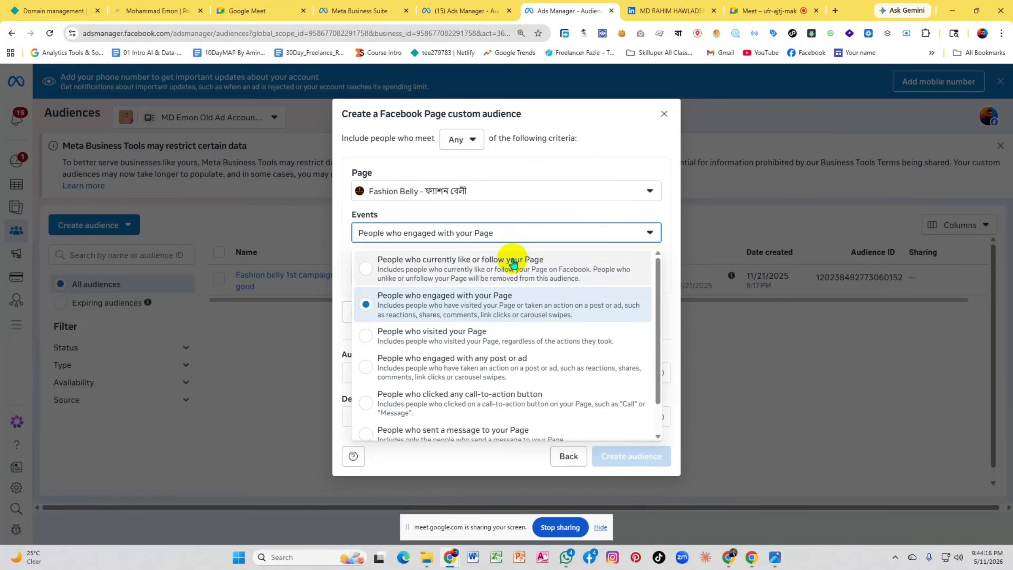
click(515, 258)
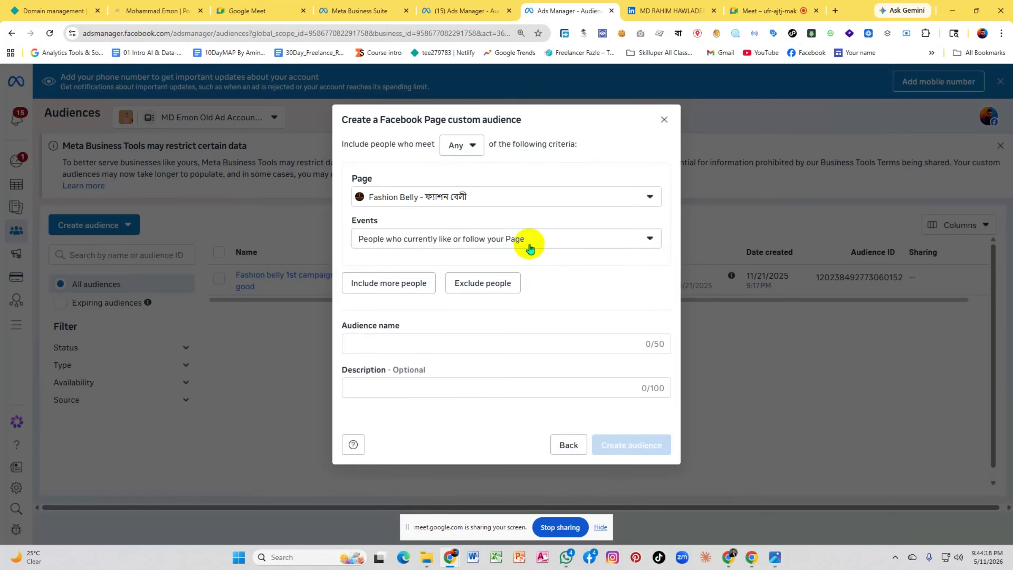
click(525, 245)
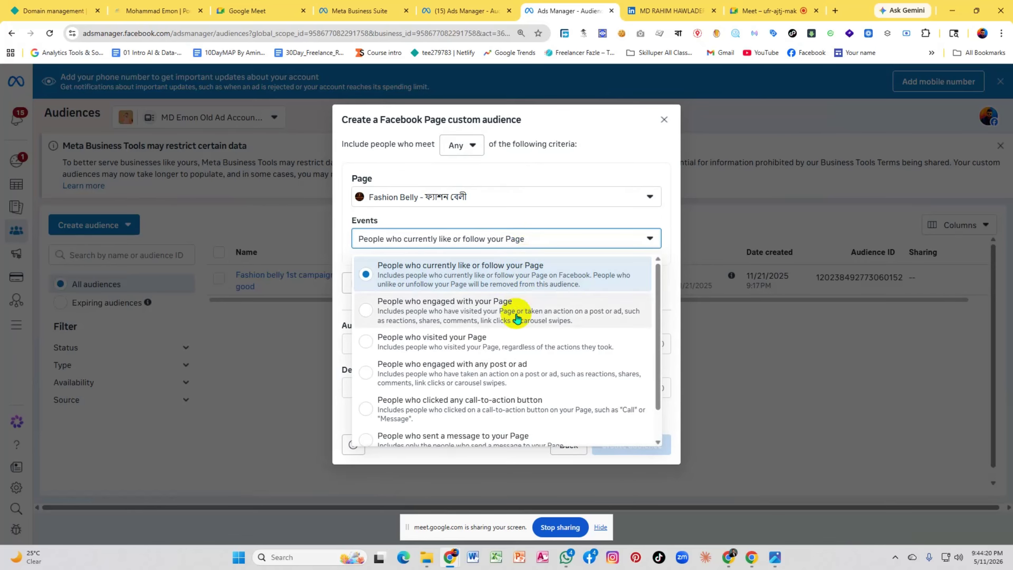
click(506, 402)
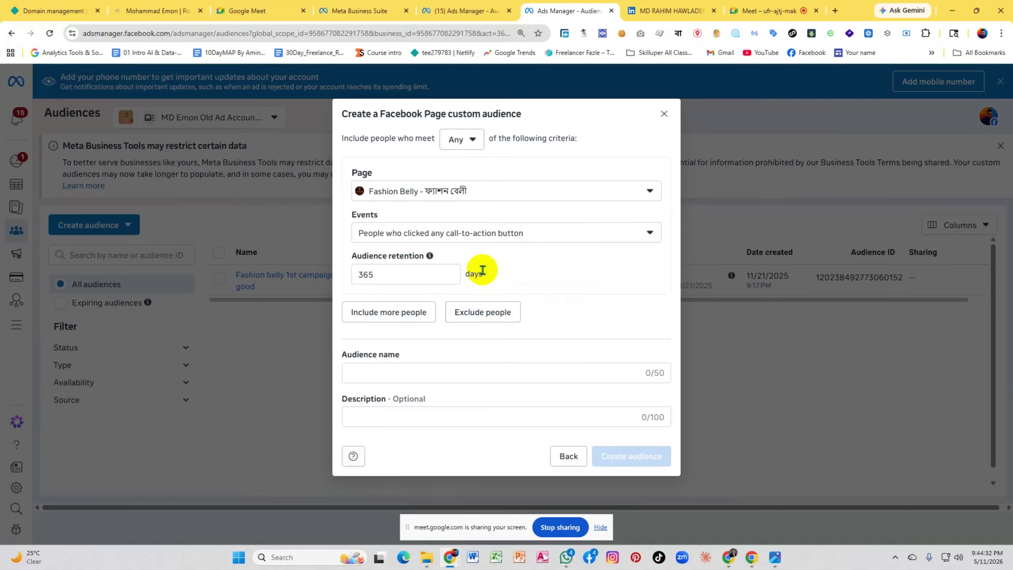
Review the available Page events and set the event to "People who engaged with your Page"
click(455, 232)
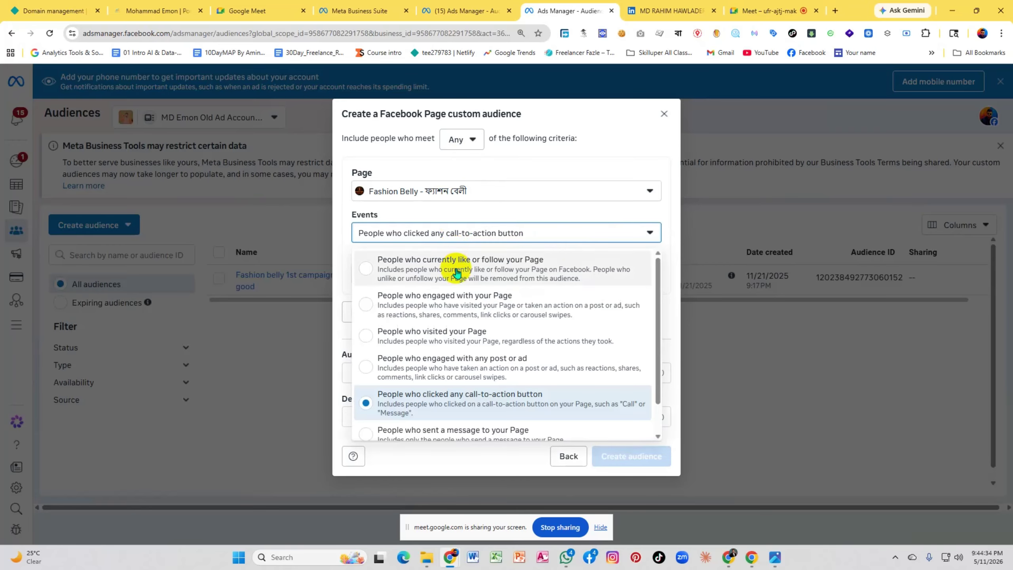
scroll(449, 325, down, 1)
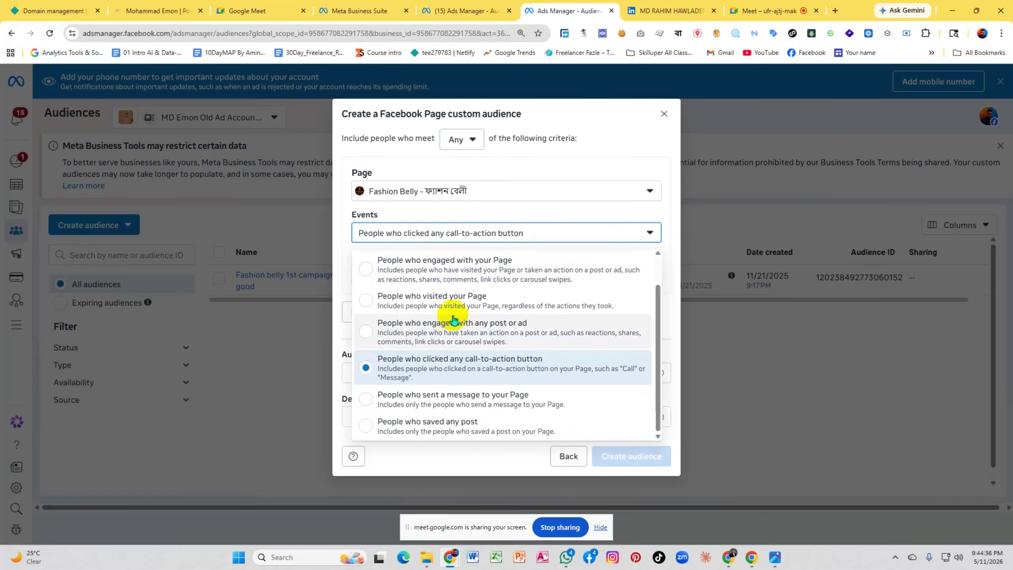
click(581, 175)
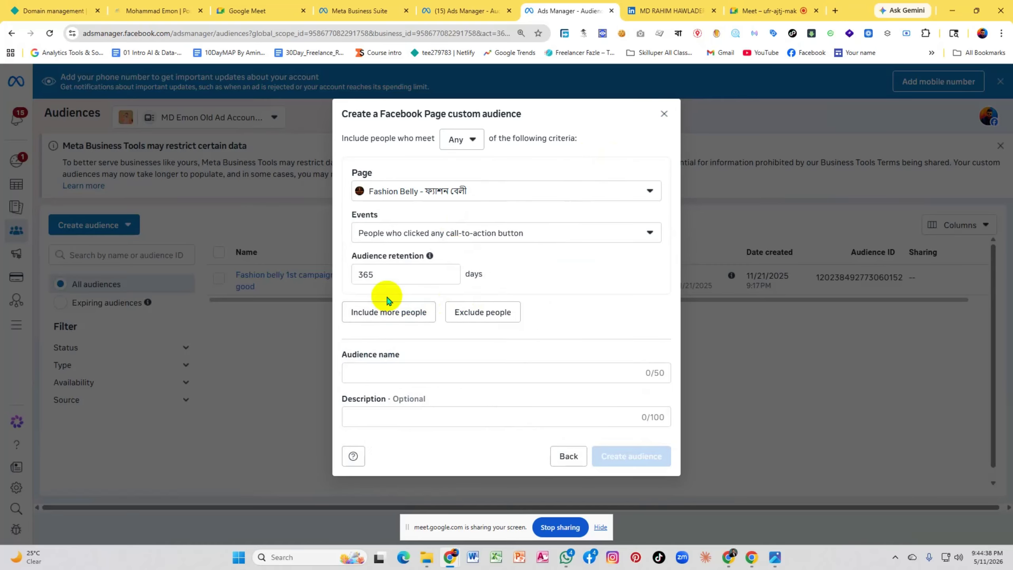
click(484, 236)
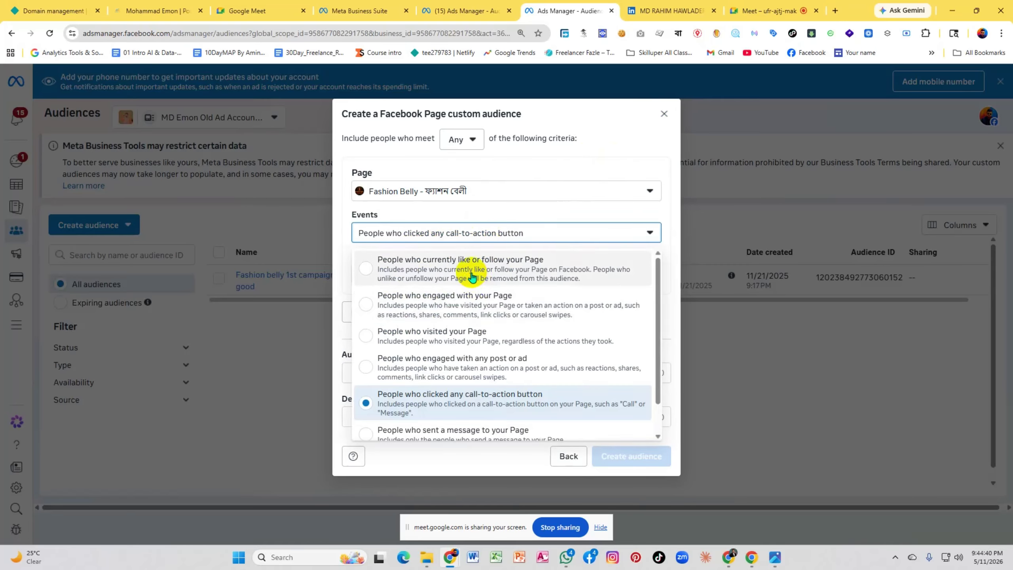
drag(473, 269, 477, 330)
click(592, 225)
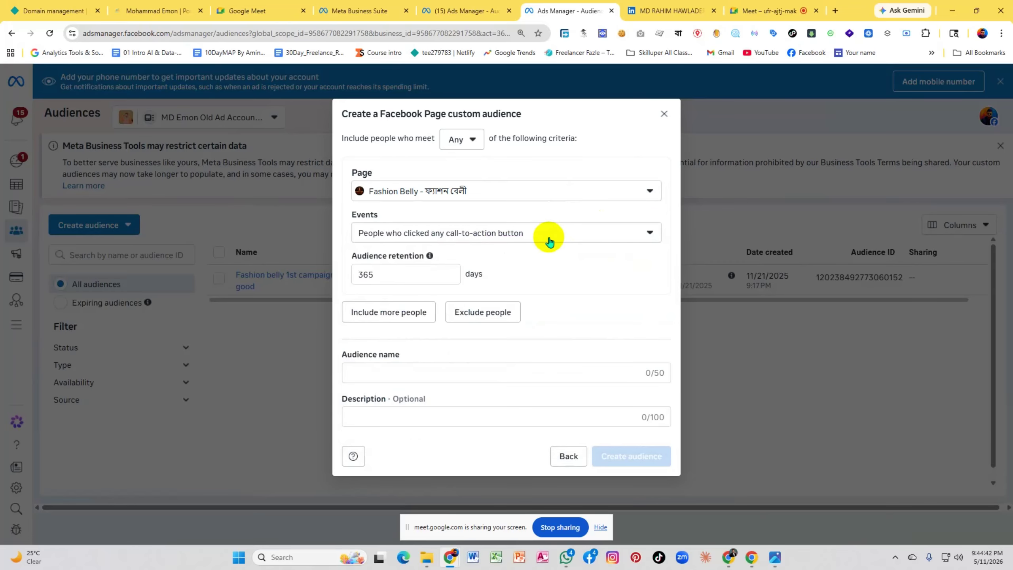
click(546, 237)
click(420, 313)
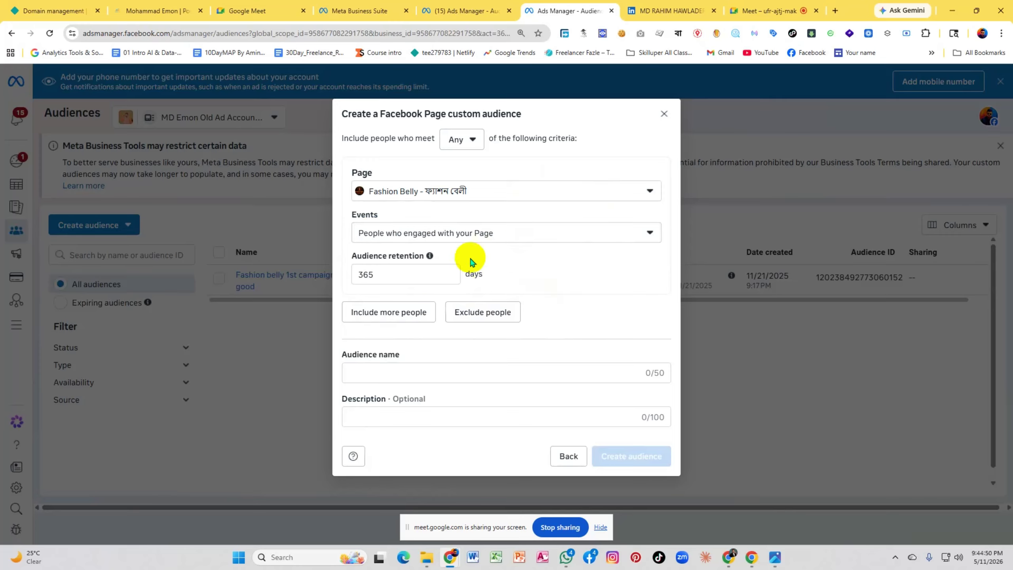
Set the audience retention for people who engaged with the Page to 30 days
click(389, 275)
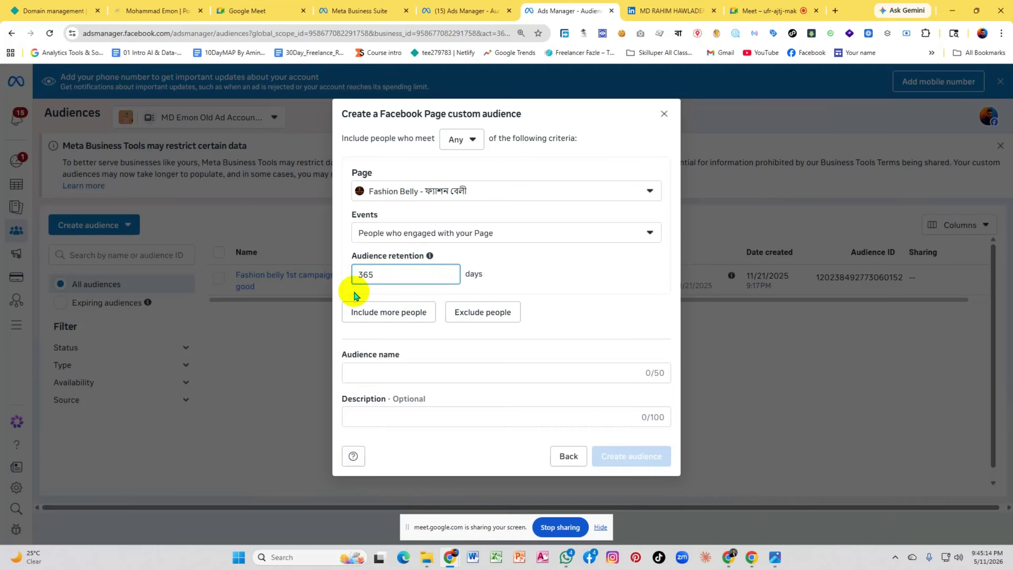
key(BackSpace)
key(BackSpace)
key(BackSpace)
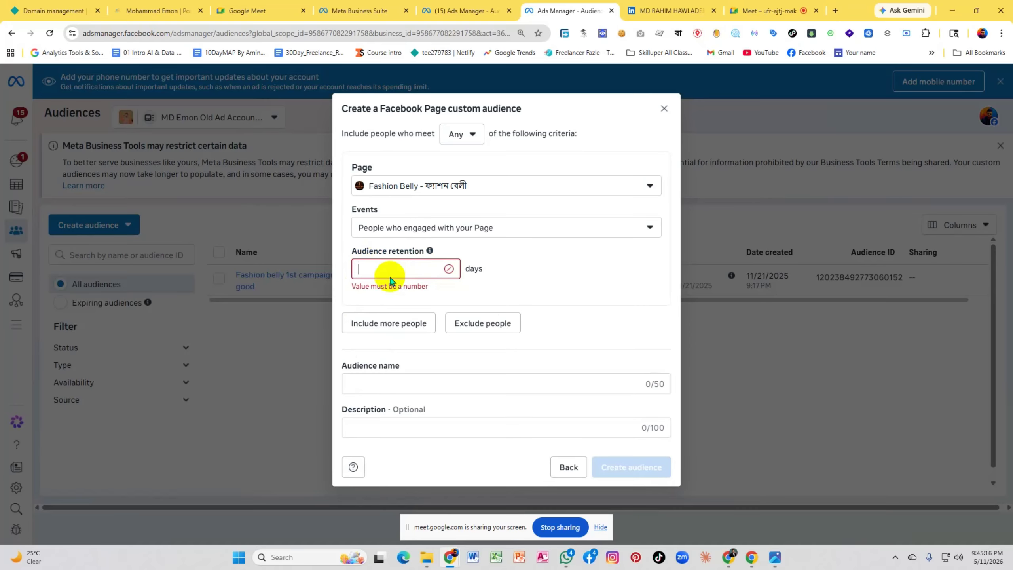
text(30)
click(552, 271)
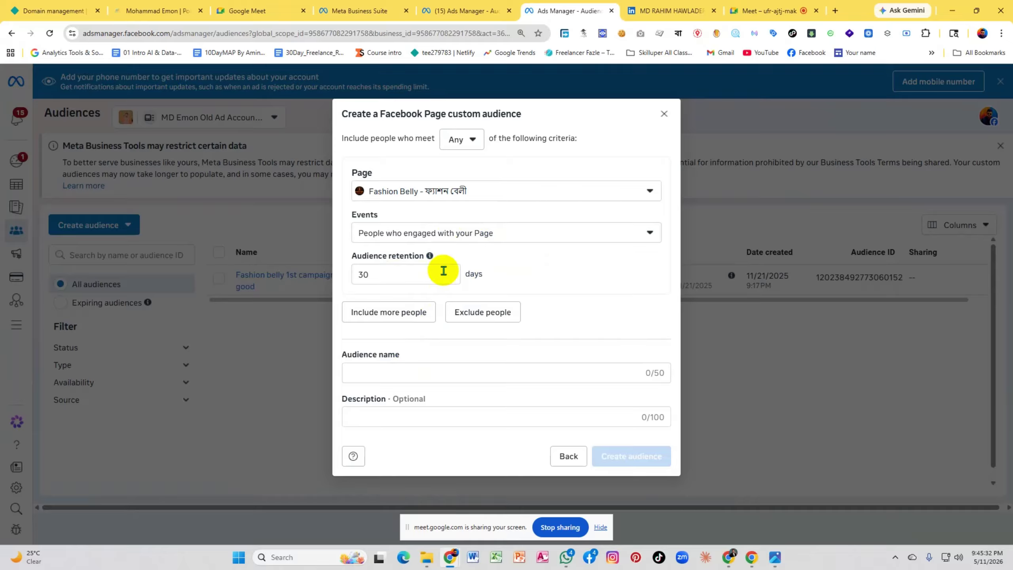
Add an exclusion for the Fashion Belly Page with the event "People who sent a message to your Page"
click(461, 315)
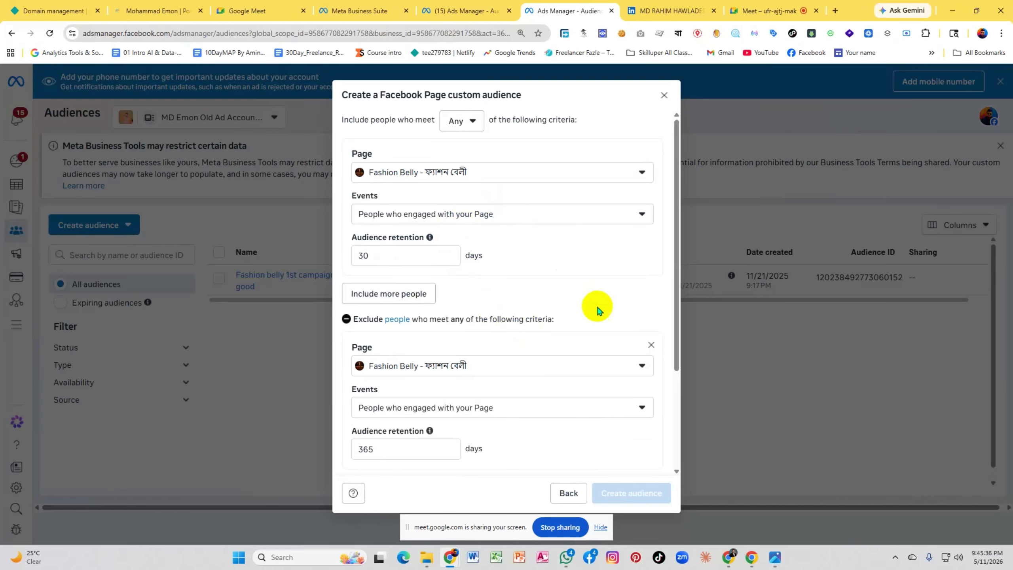
click(650, 345)
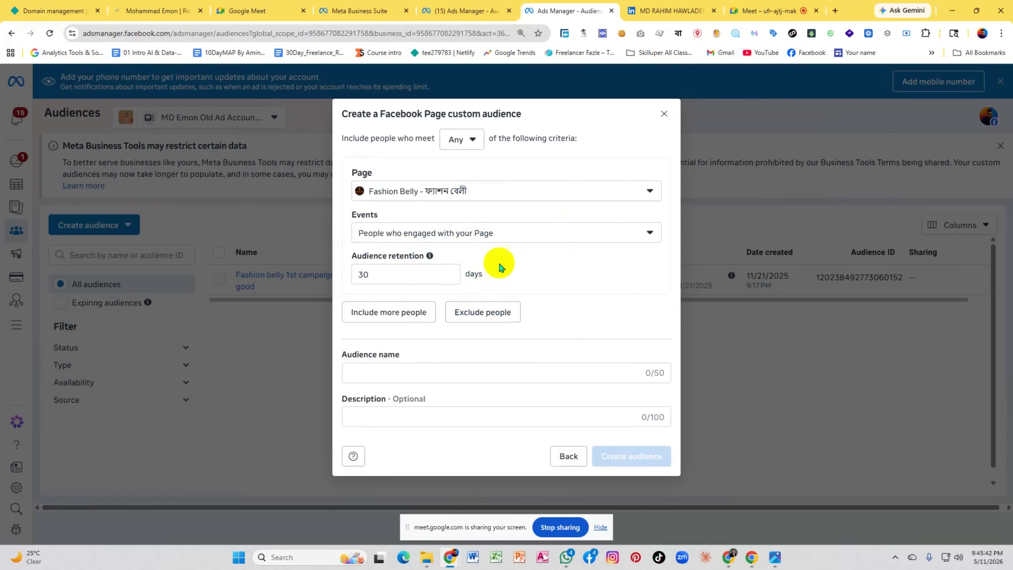
click(502, 316)
scroll(500, 365, down, 3)
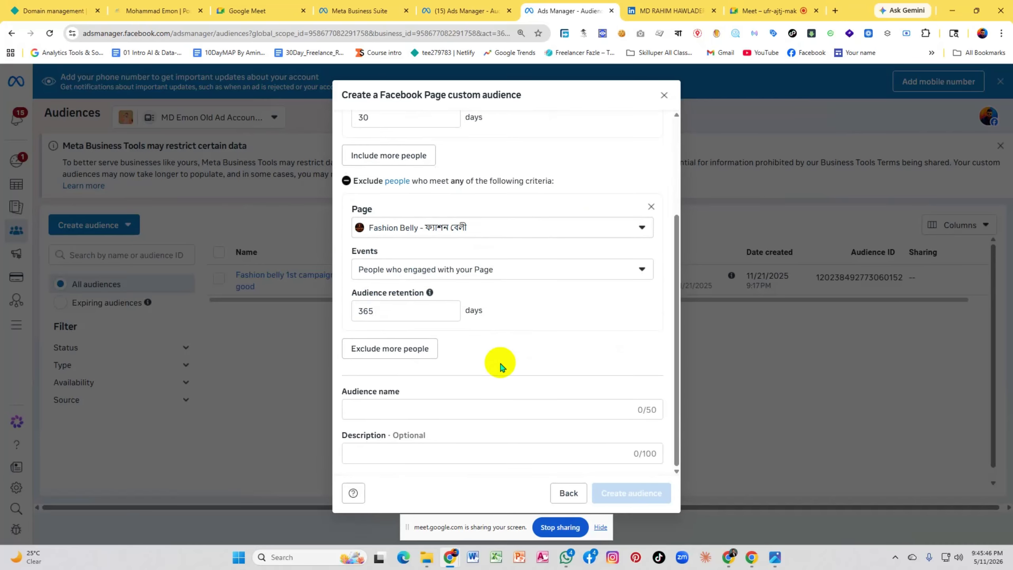
scroll(482, 263, up, 3)
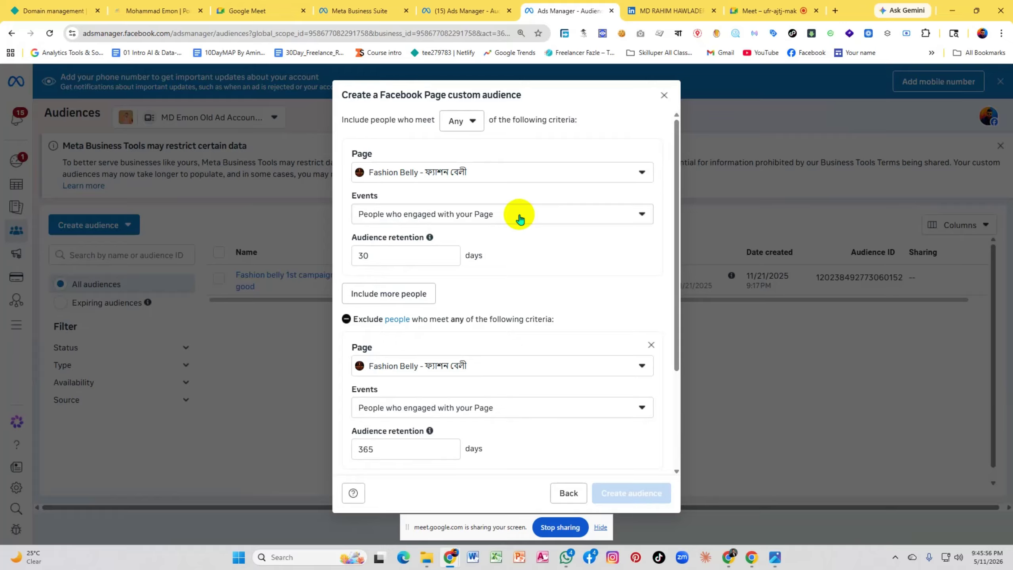
scroll(519, 219, down, 3)
click(385, 276)
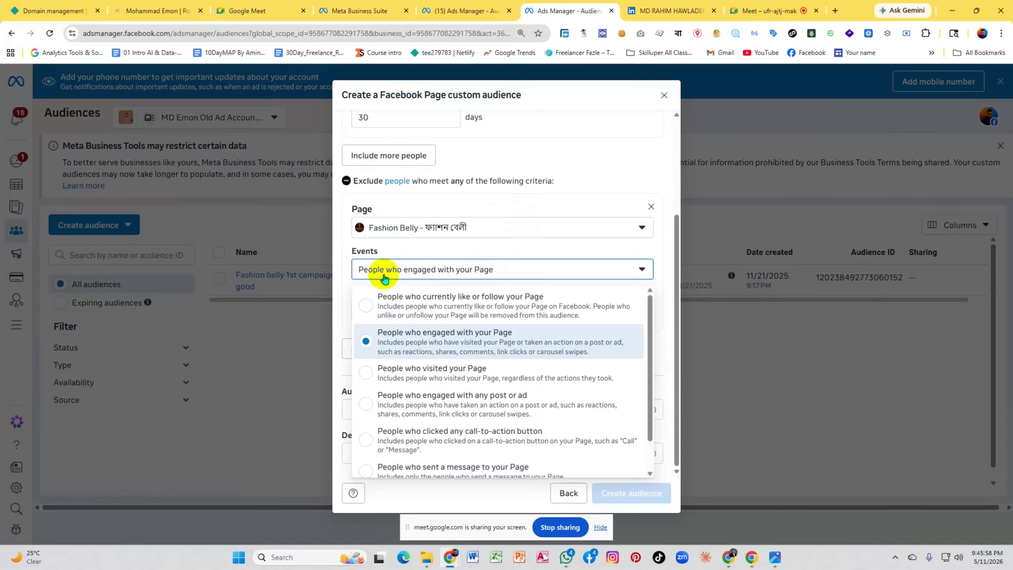
scroll(448, 307, down, 1)
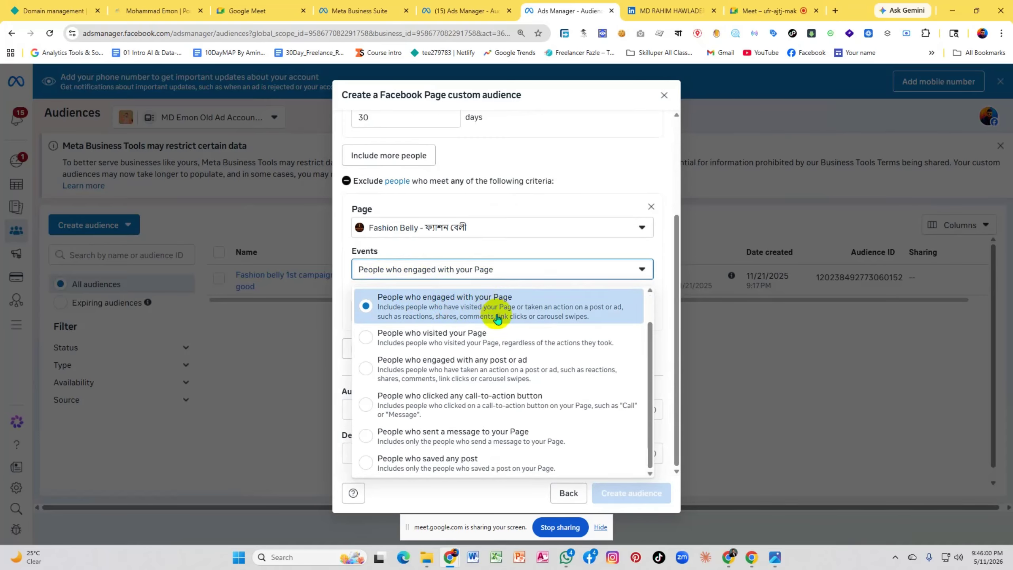
click(518, 434)
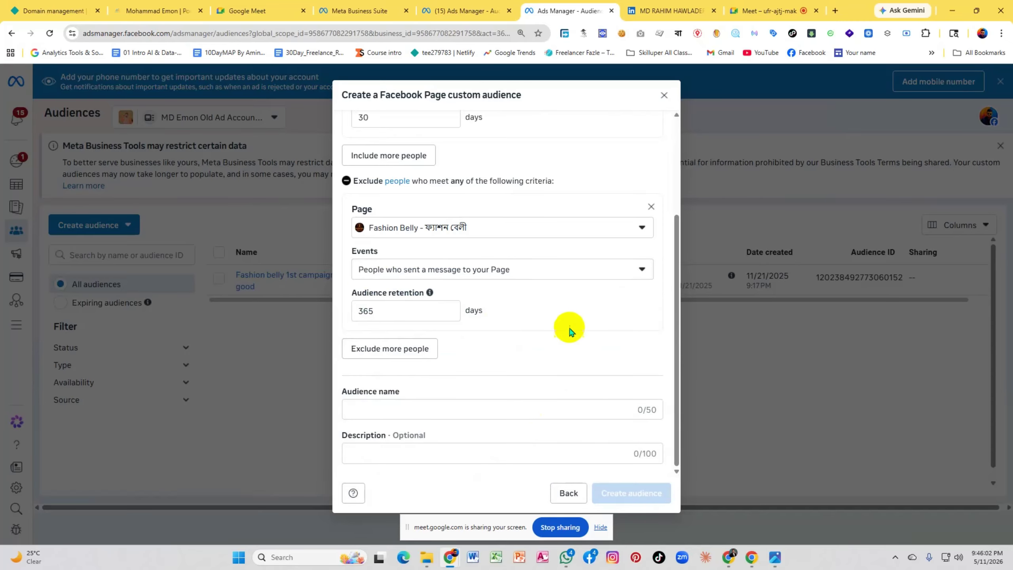
Set the audience retention of the excluded message senders to 14 days
drag(355, 182, 378, 183)
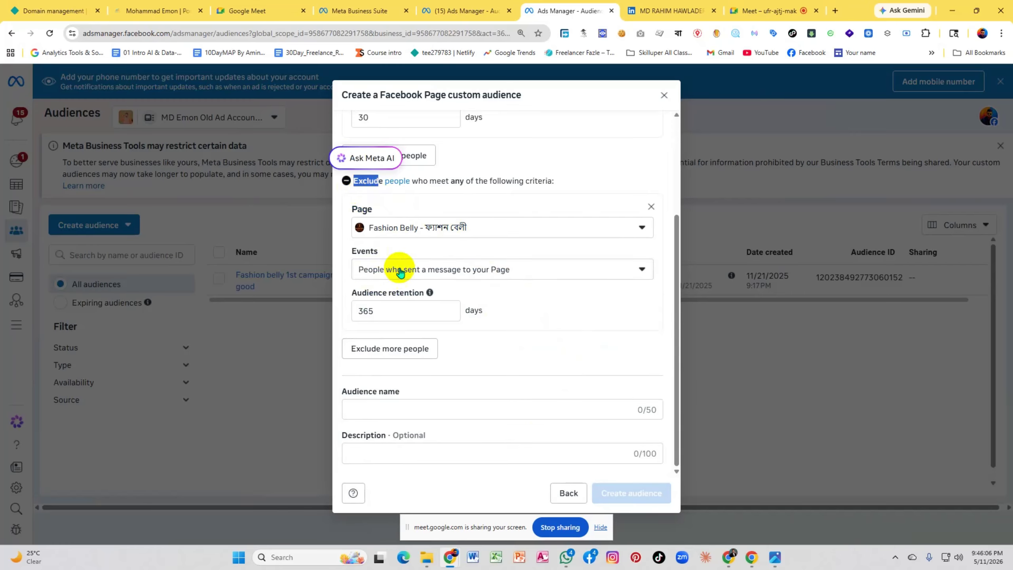
click(523, 294)
scroll(511, 251, up, 3)
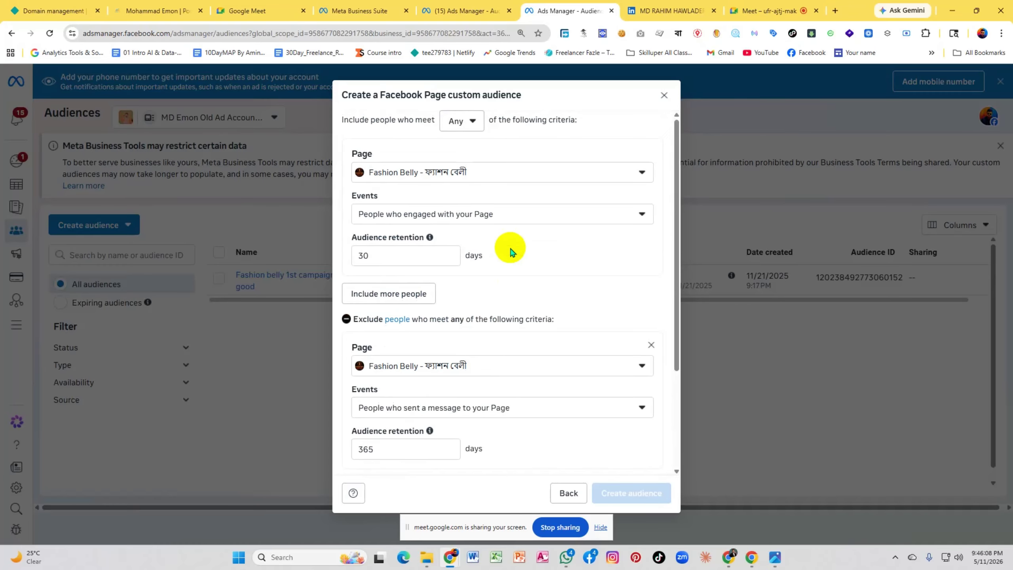
scroll(462, 230, down, 3)
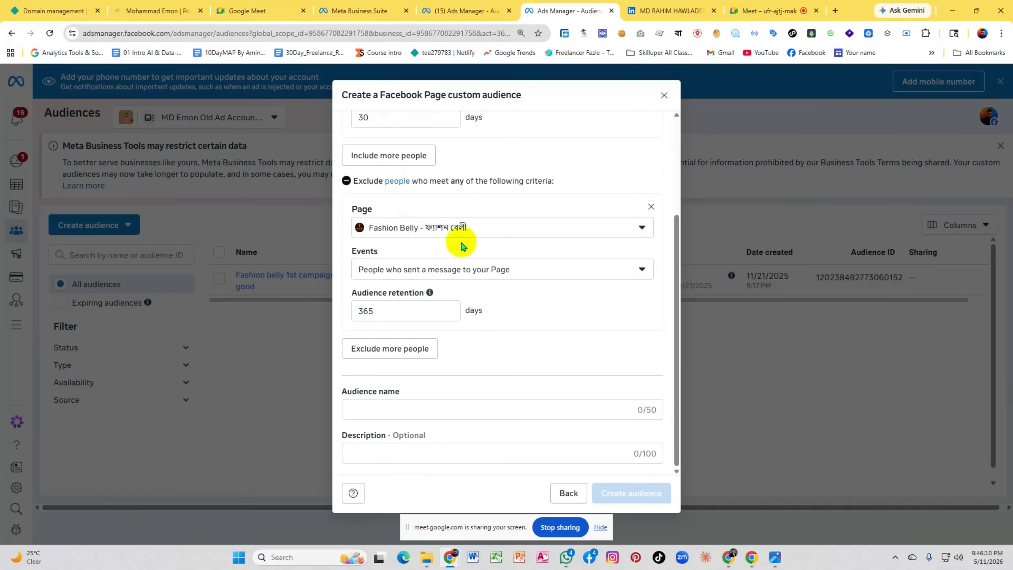
drag(381, 309, 356, 313)
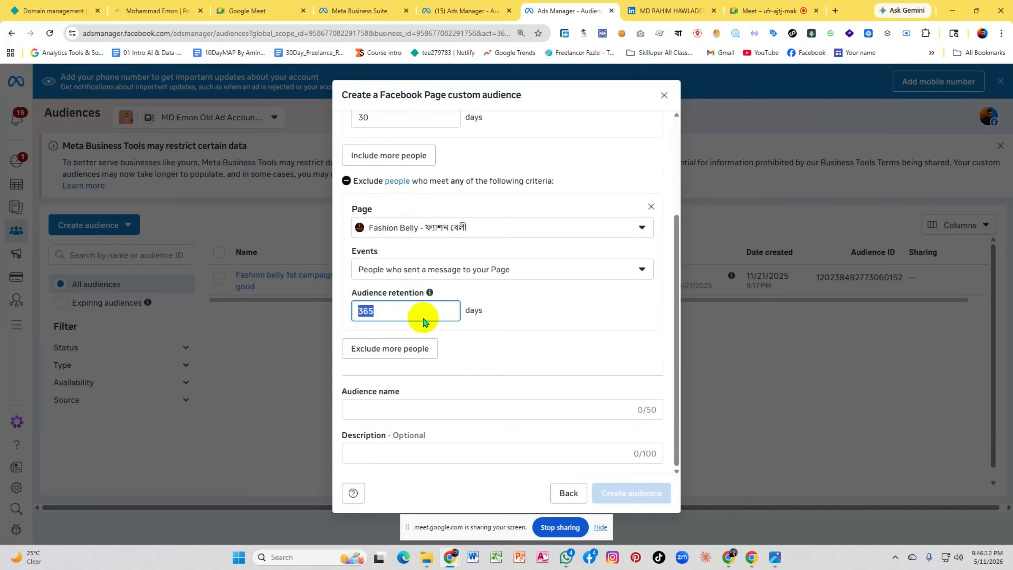
text(14)
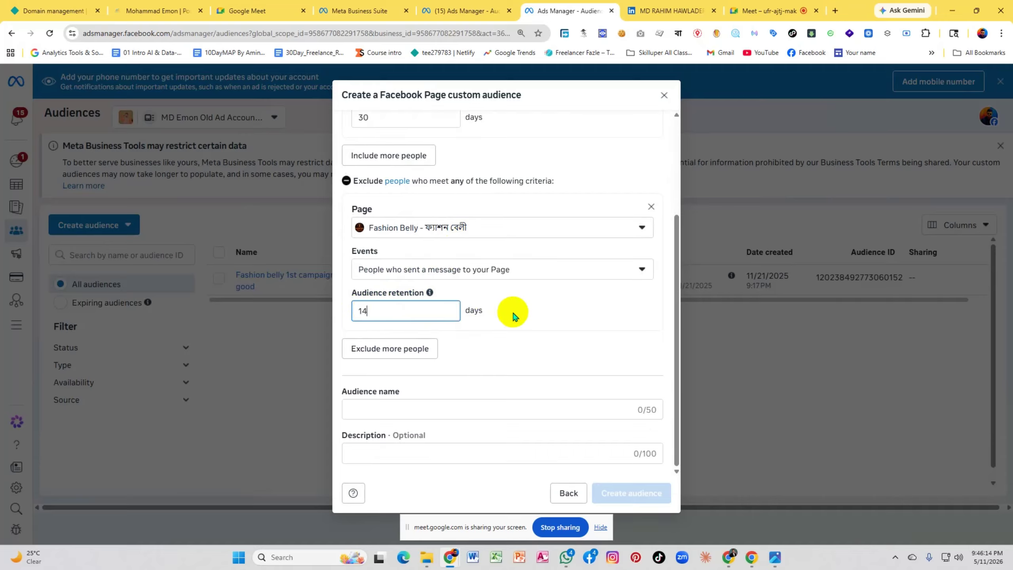
click(513, 316)
Review the retention and event settings of the included and excluded audience criteria
scroll(513, 317, up, 3)
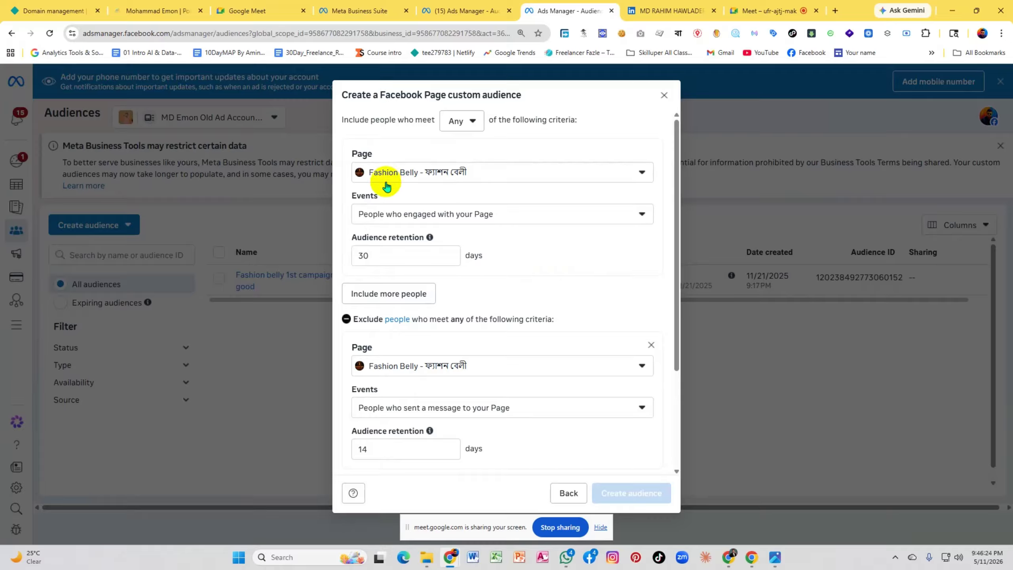
click(383, 255)
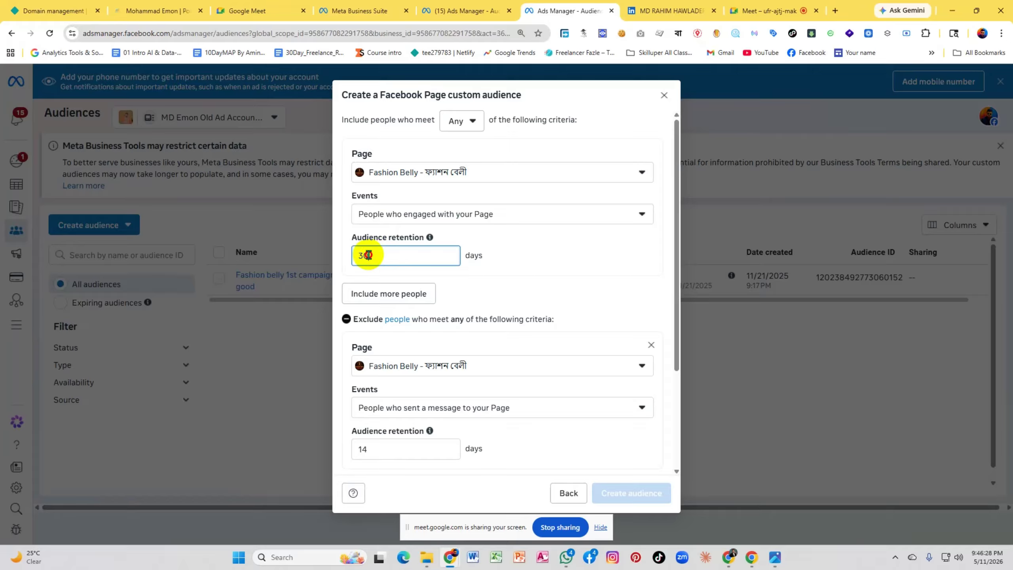
double_click(367, 255)
click(558, 237)
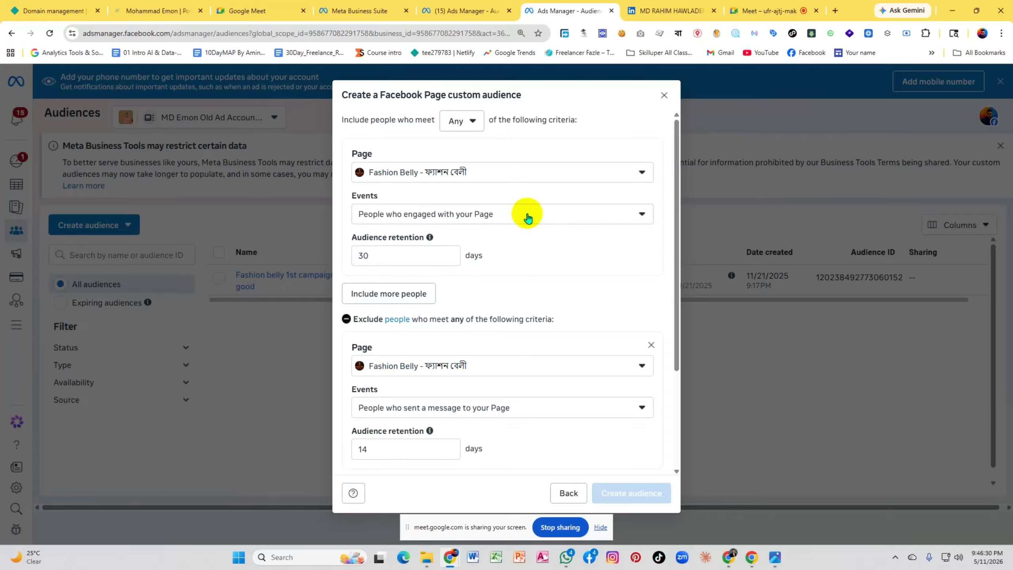
scroll(514, 239, down, 3)
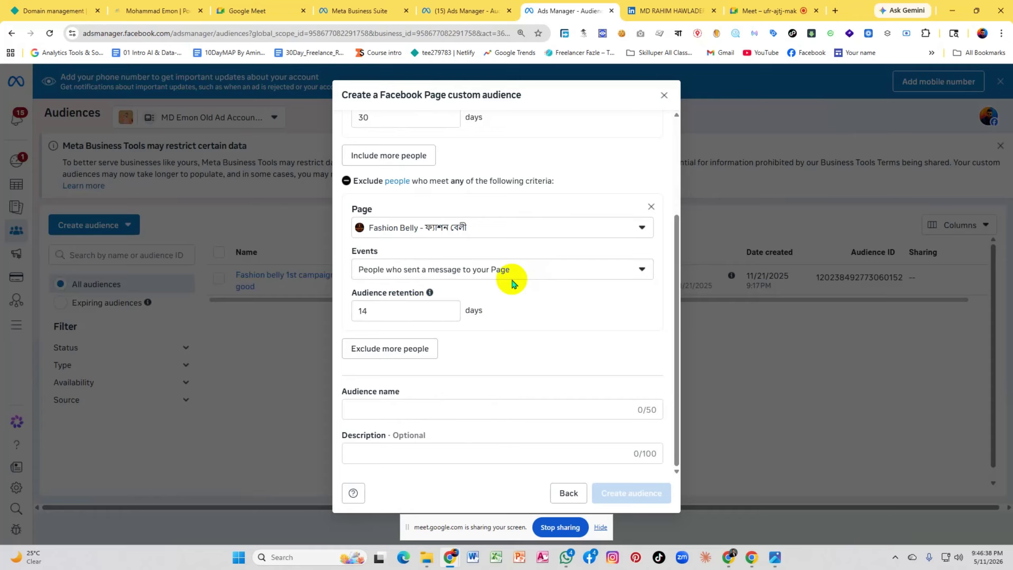
scroll(512, 283, up, 3)
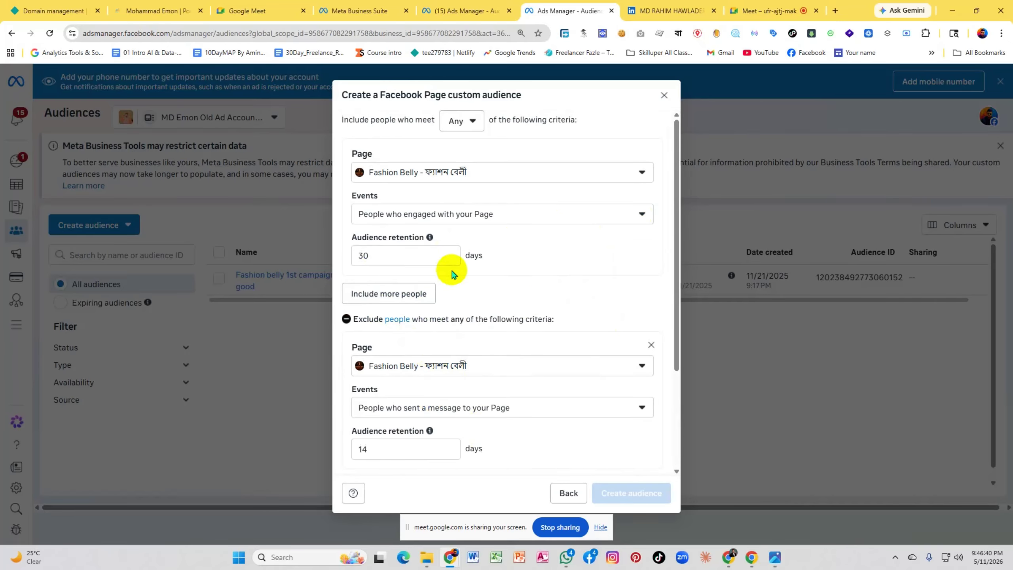
Enter "Who Engage Page Last 30 Day's But Not sent Any me" as the audience name
scroll(558, 272, down, 3)
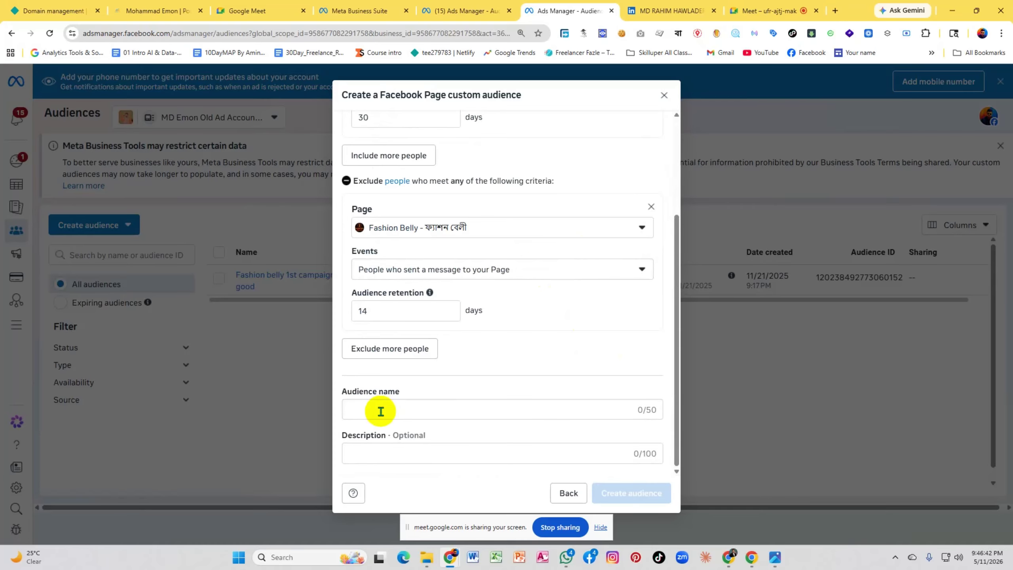
click(493, 408)
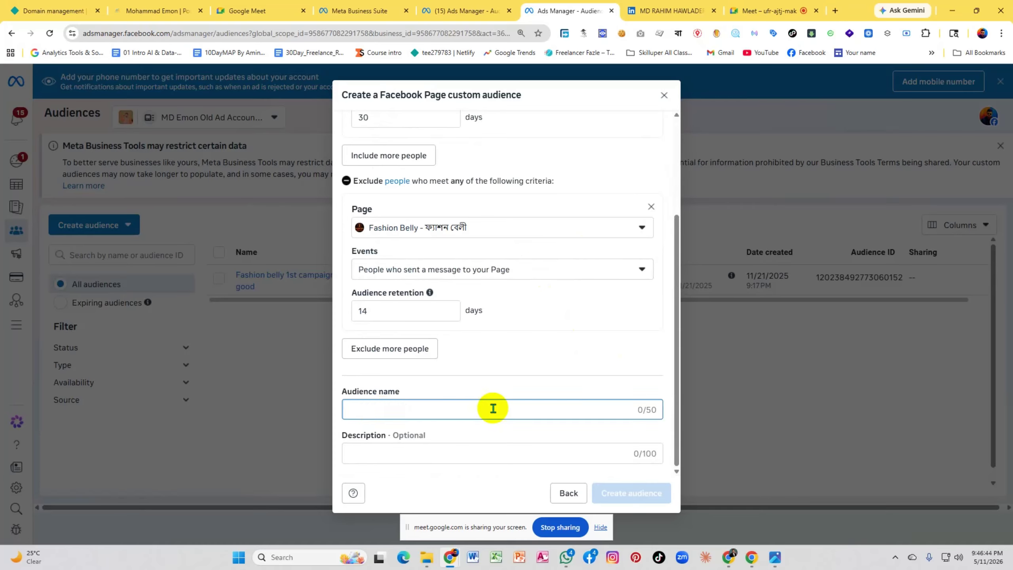
text(Who)
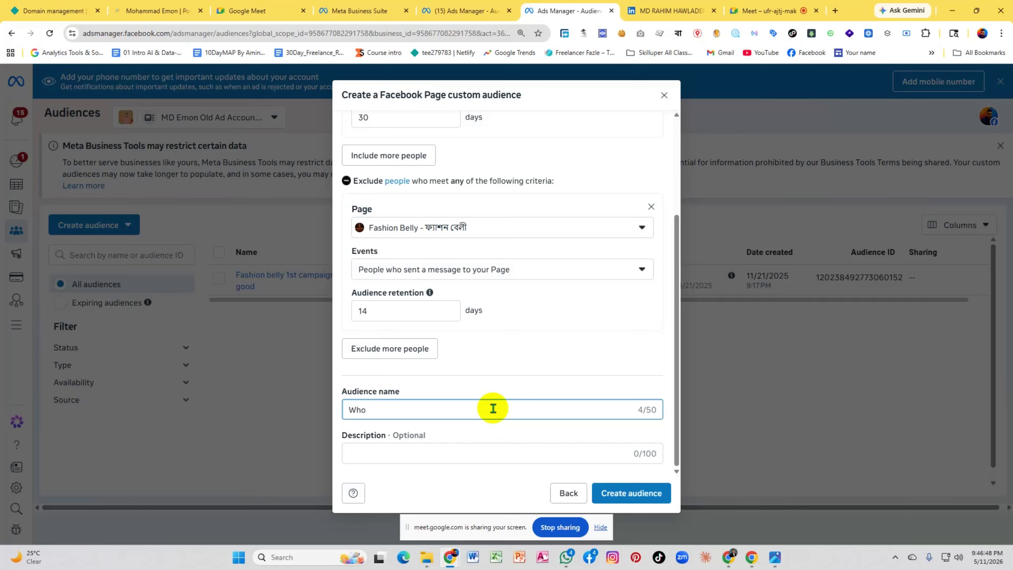
scroll(613, 316, up, 3)
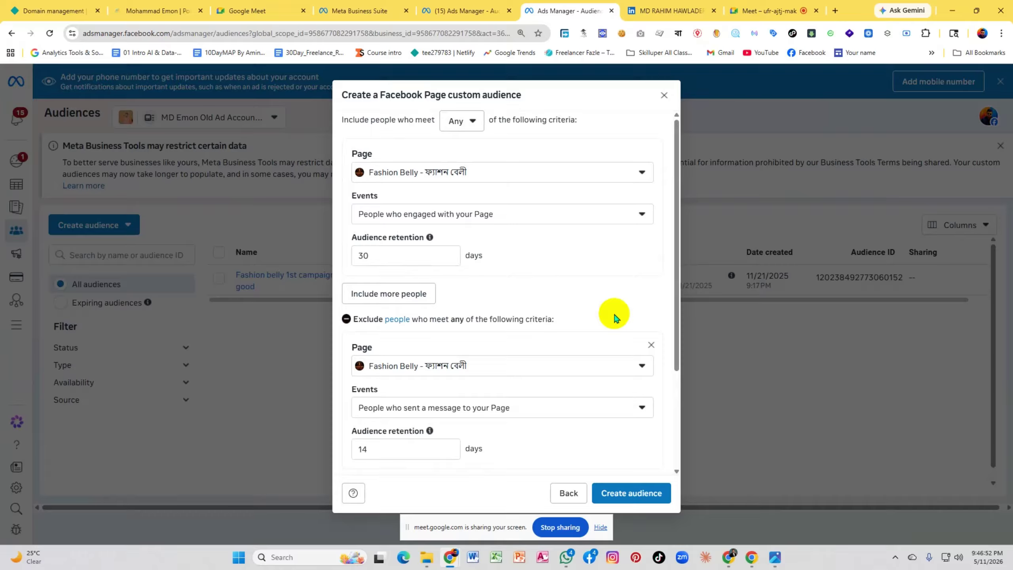
scroll(614, 318, down, 3)
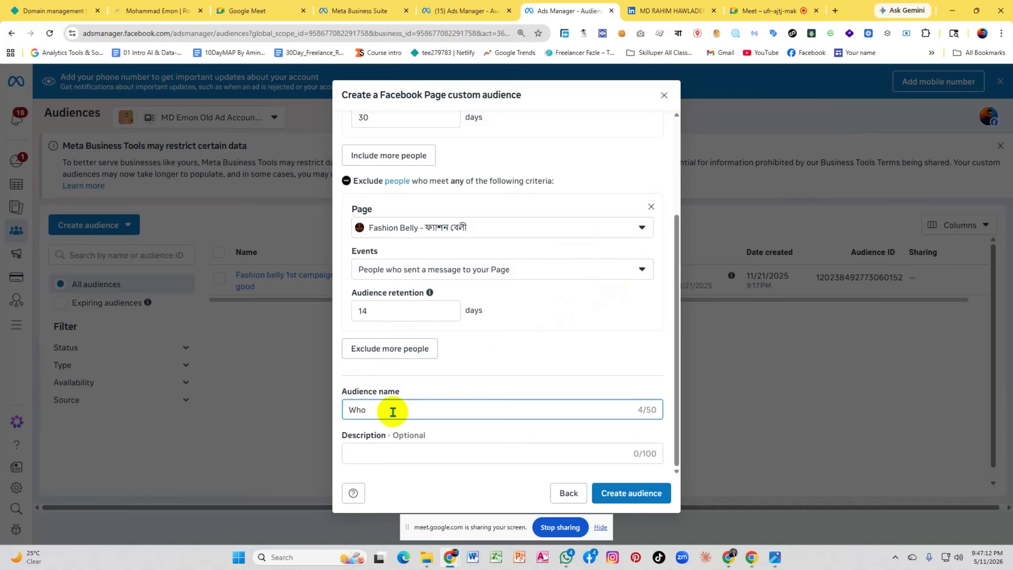
text(Engaged Page B)
key(BackSpace)
text(Last 30 Day's )
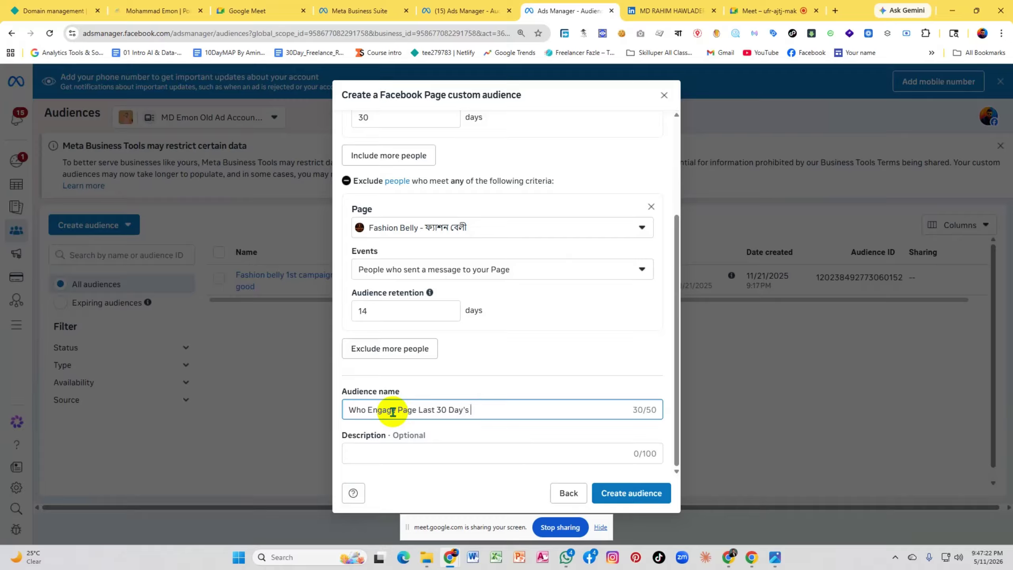
text(But Not sent Any me)
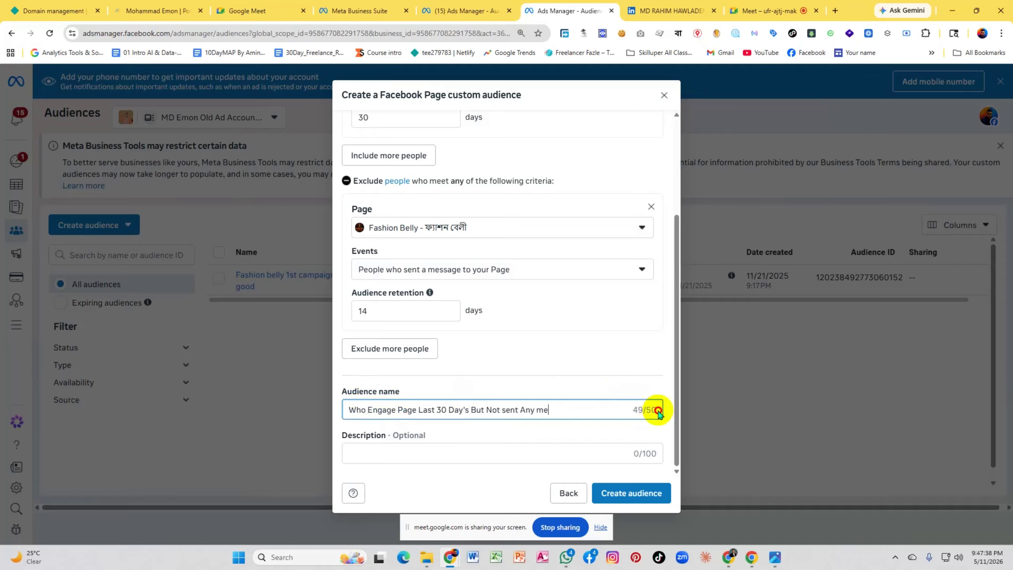
Shorten the audience name to "Who Engage Page But Not sent any messege"
key(BackSpace)
key(BackSpace)
key(BackSpace)
key(BackSpace)
key(BackSpace)
key(BackSpace)
key(BackSpace)
key(BackSpace)
key(BackSpace)
key(BackSpace)
key(BackSpace)
key(BackSpace)
key(BackSpace)
key(BackSpace)
key(BackSpace)
key(BackSpace)
key(BackSpace)
key(BackSpace)
key(BackSpace)
key(BackSpace)
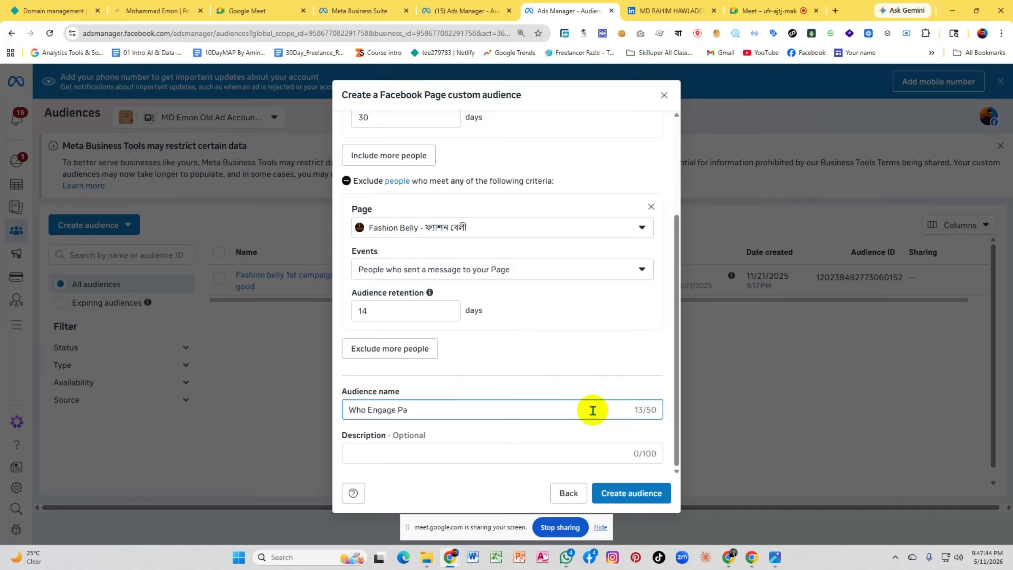
text(ge B)
text(ut Not )
text(s)
key(BackSpace)
text(sent any messege)
Recheck the include and exclude criteria, create the custom audience, and close its confirmation and summary
scroll(600, 410, up, 3)
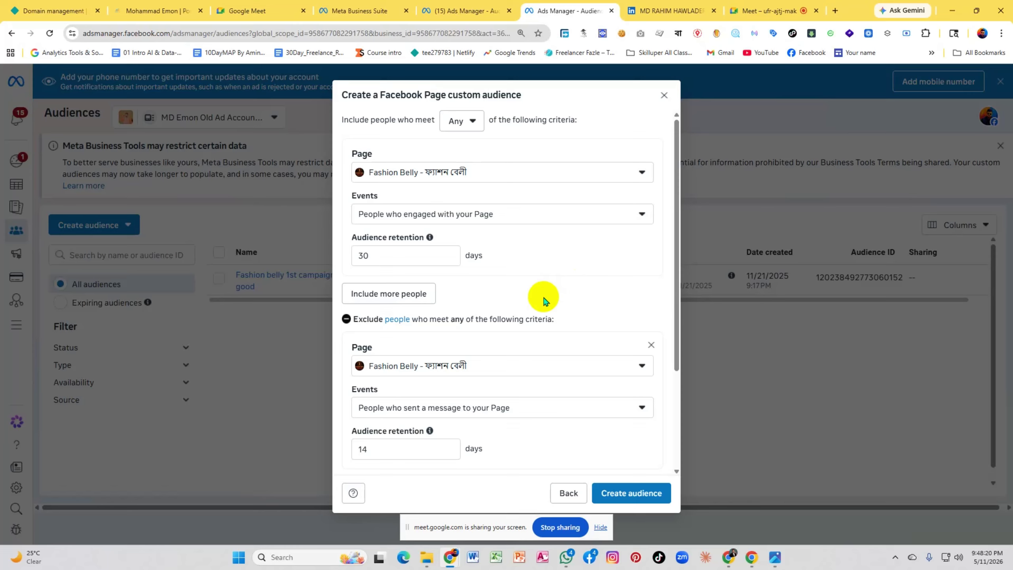
scroll(544, 300, down, 3)
scroll(544, 300, up, 3)
scroll(544, 300, down, 3)
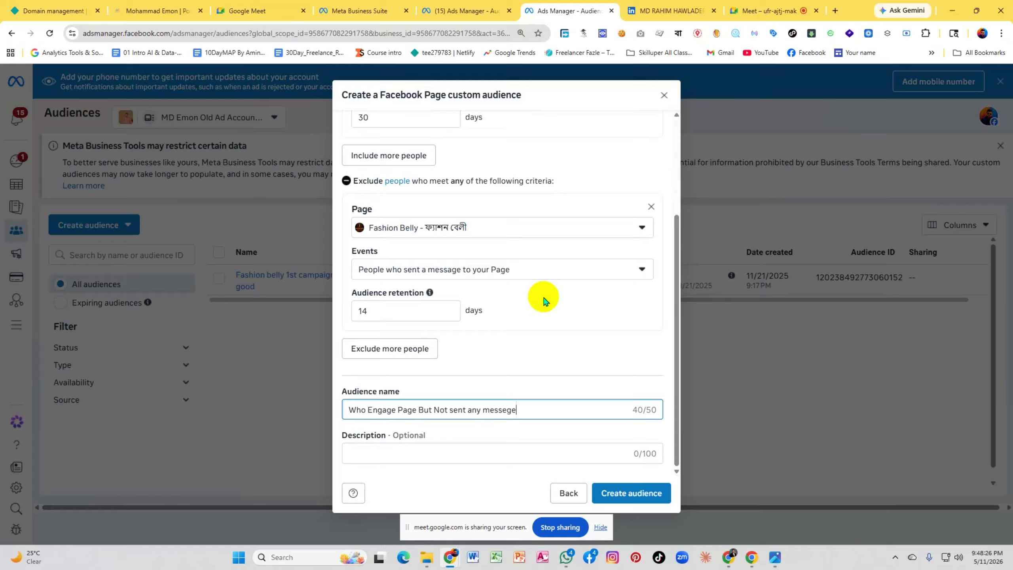
scroll(544, 300, up, 3)
scroll(544, 300, down, 3)
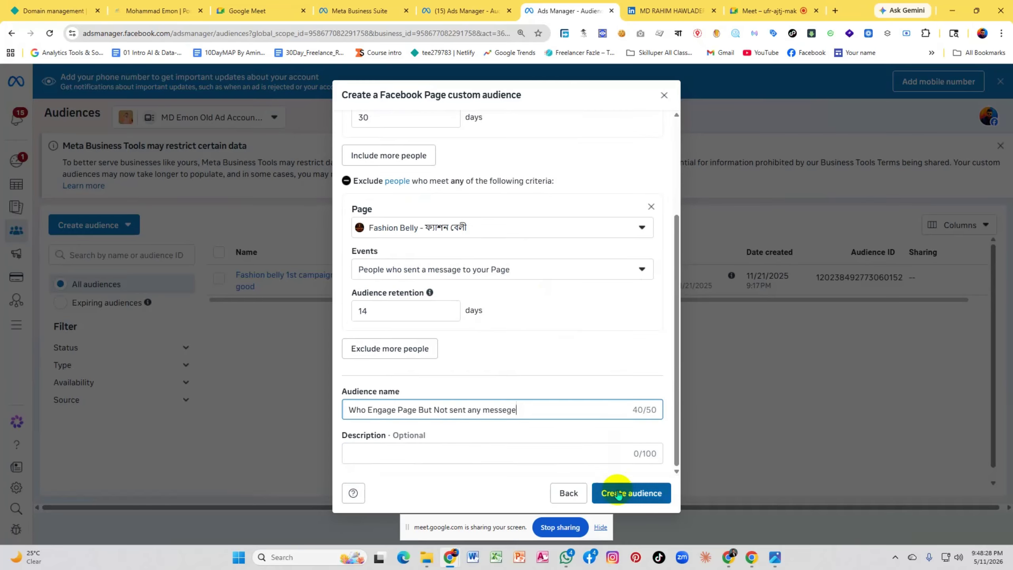
click(648, 495)
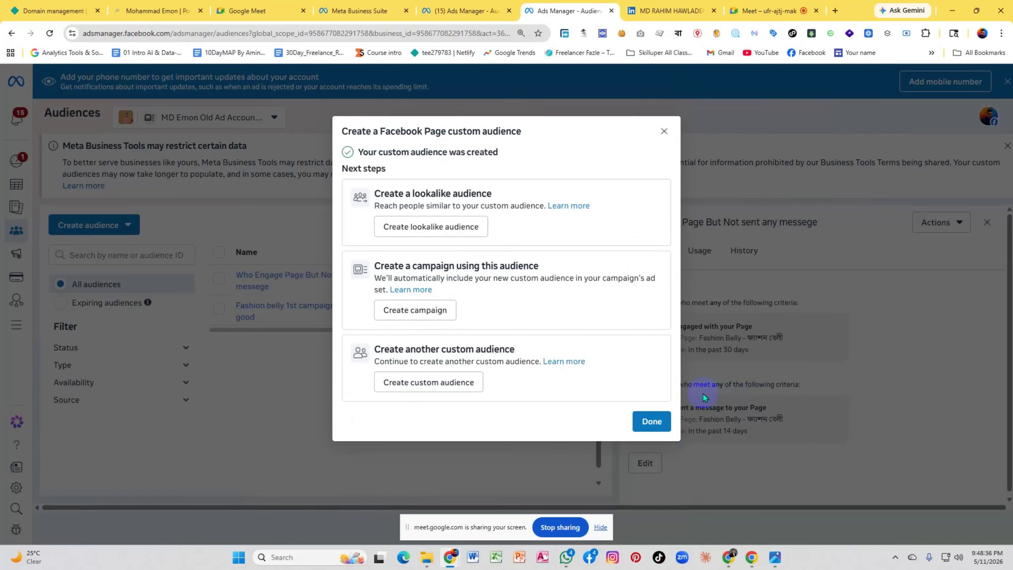
click(651, 420)
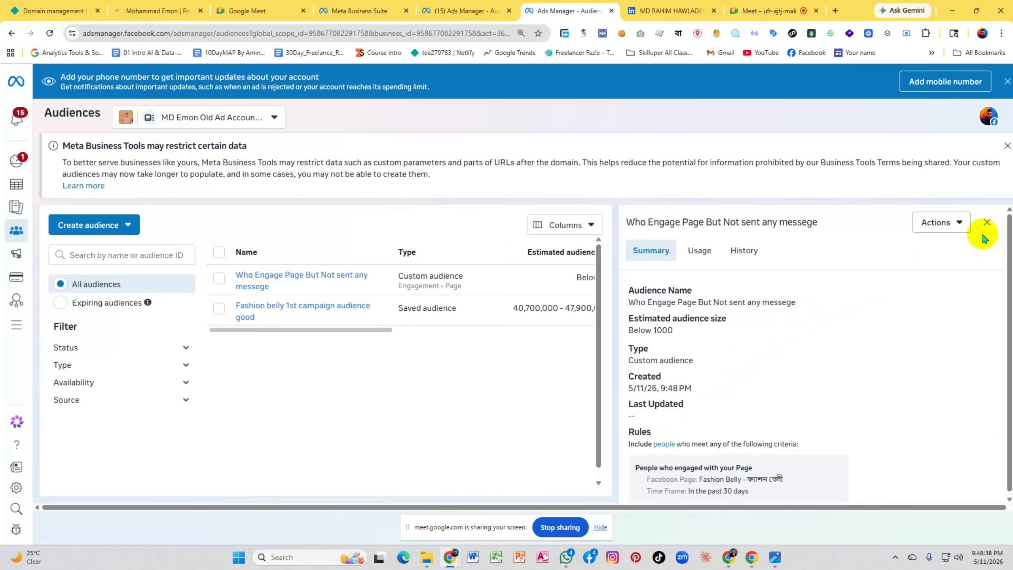
click(986, 222)
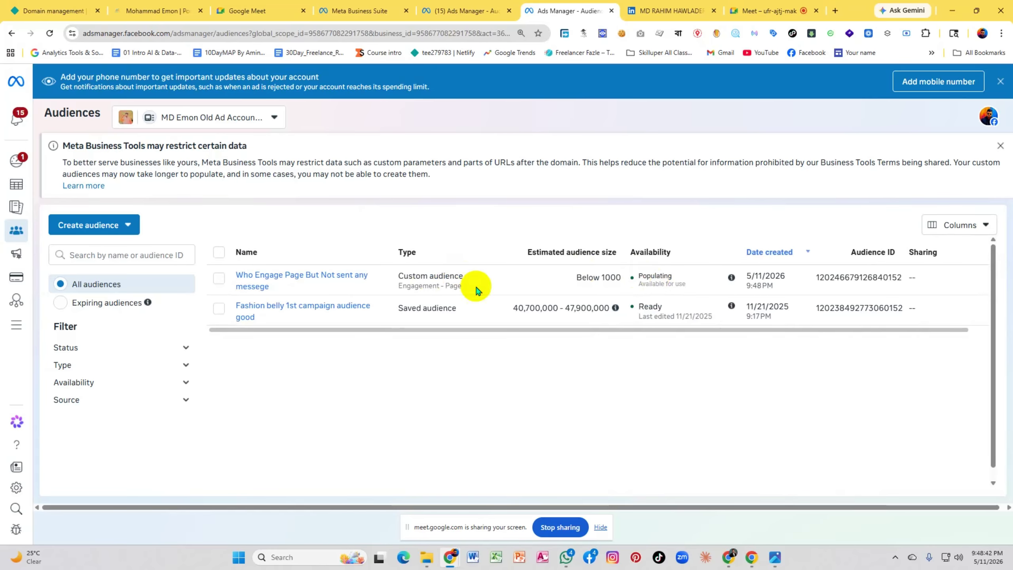
Examine the new custom audience's availability status in the list and the available types for creating another audience
drag(638, 277, 672, 275)
click(717, 235)
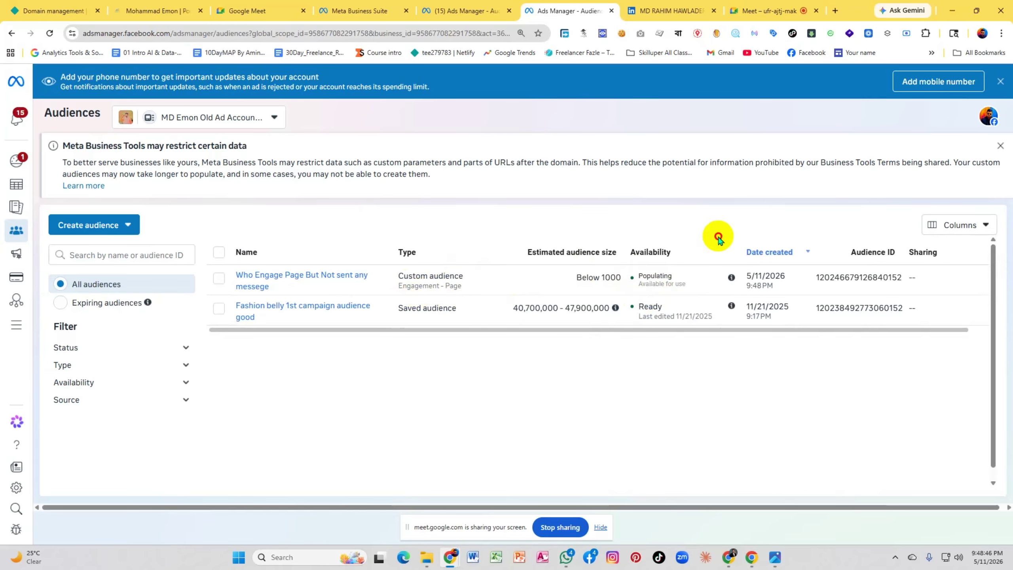
click(637, 278)
drag(637, 278, 670, 276)
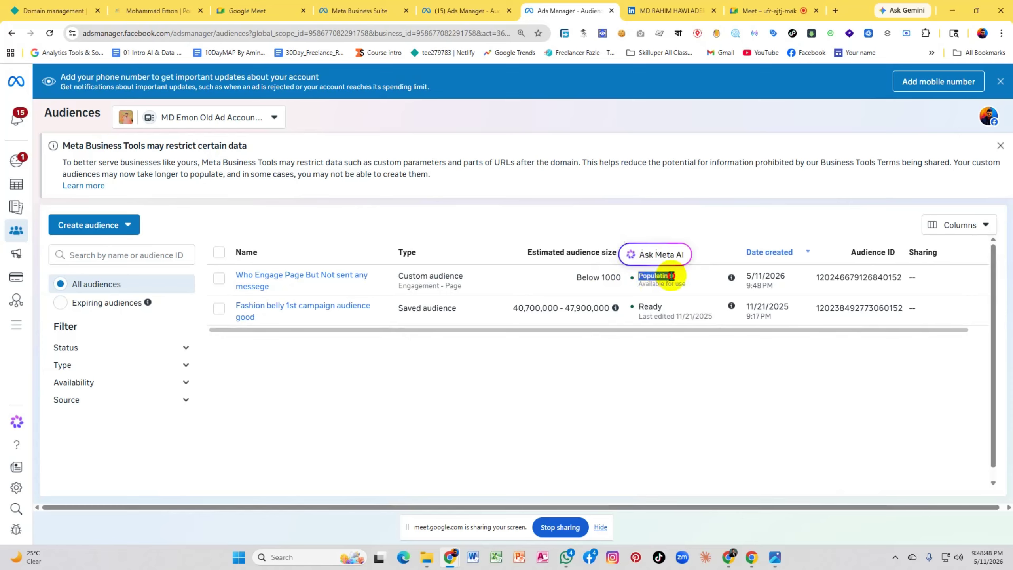
click(716, 226)
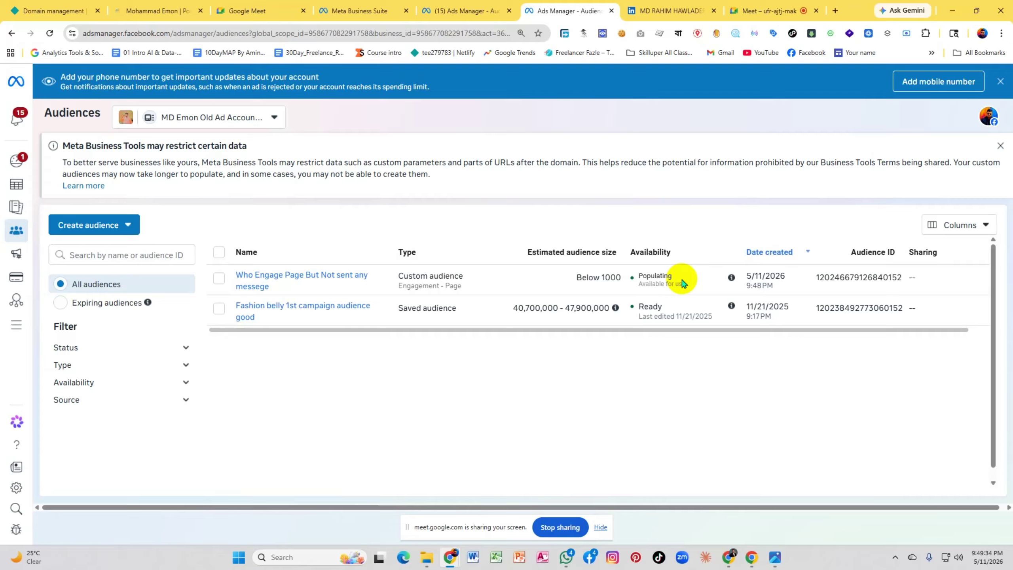
click(91, 226)
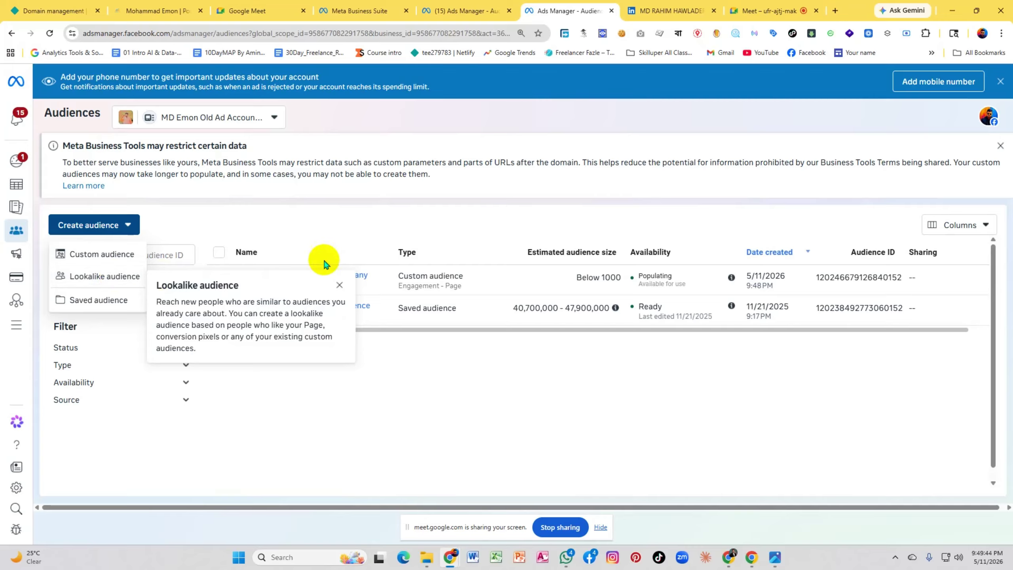
click(468, 245)
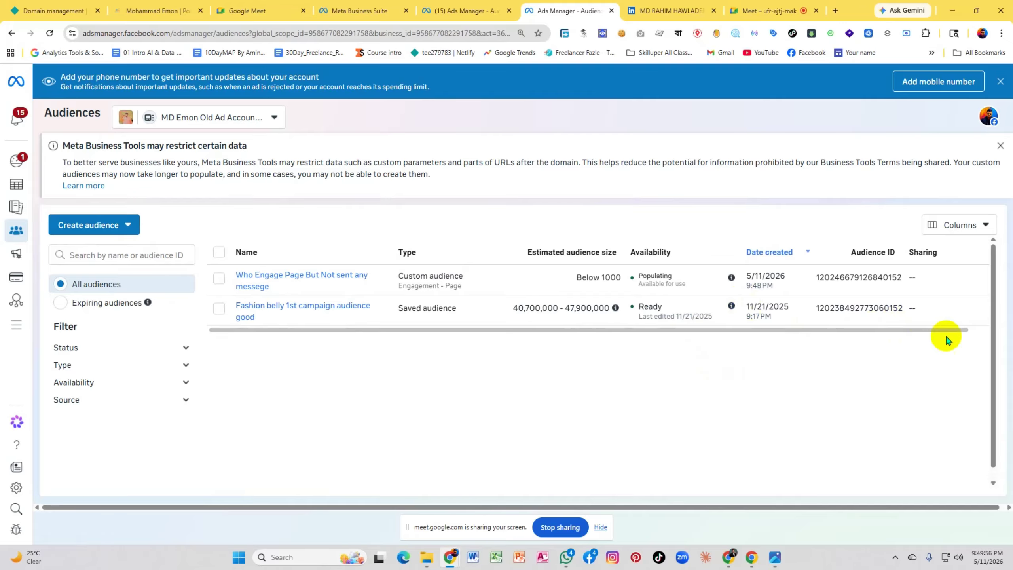
Switch to Google Meet, admit the waiting guest, and return to the Ads Manager Audiences page without the floating meeting window
click(772, 11)
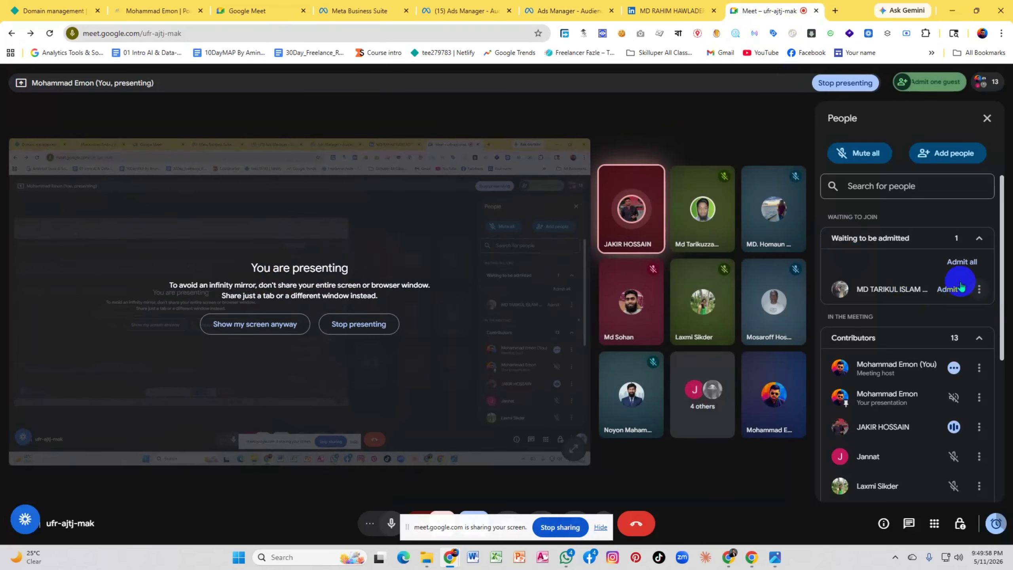
click(961, 286)
click(529, 10)
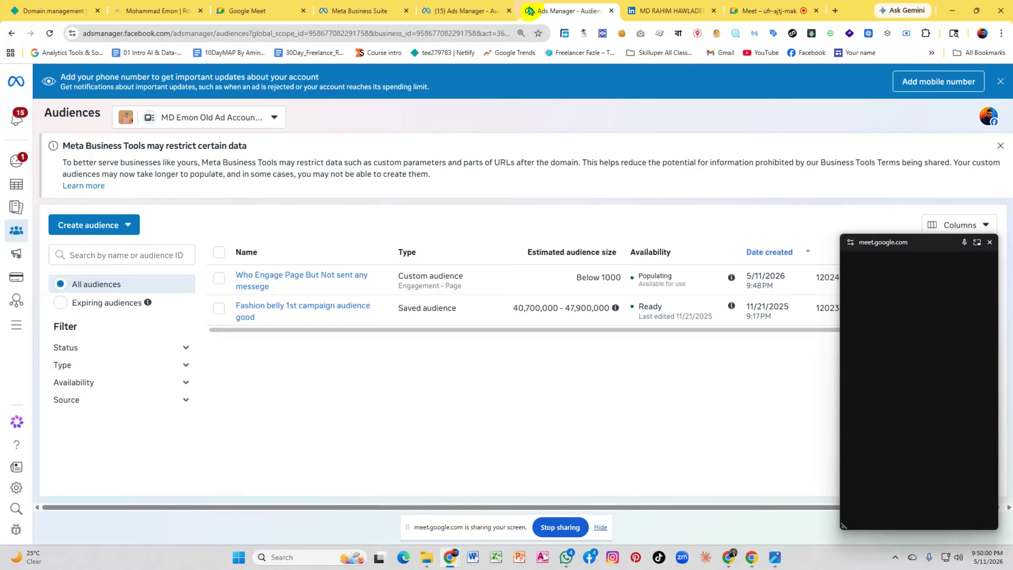
click(990, 242)
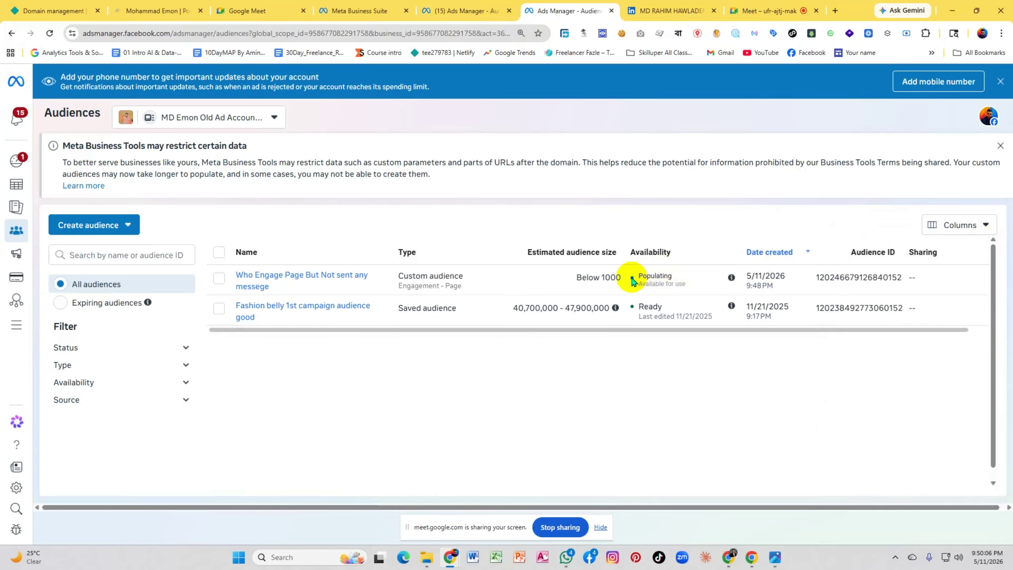
Compare the new custom audience's availability with the availability and type of the Fashion belly 1st campaign audience
drag(640, 276, 678, 279)
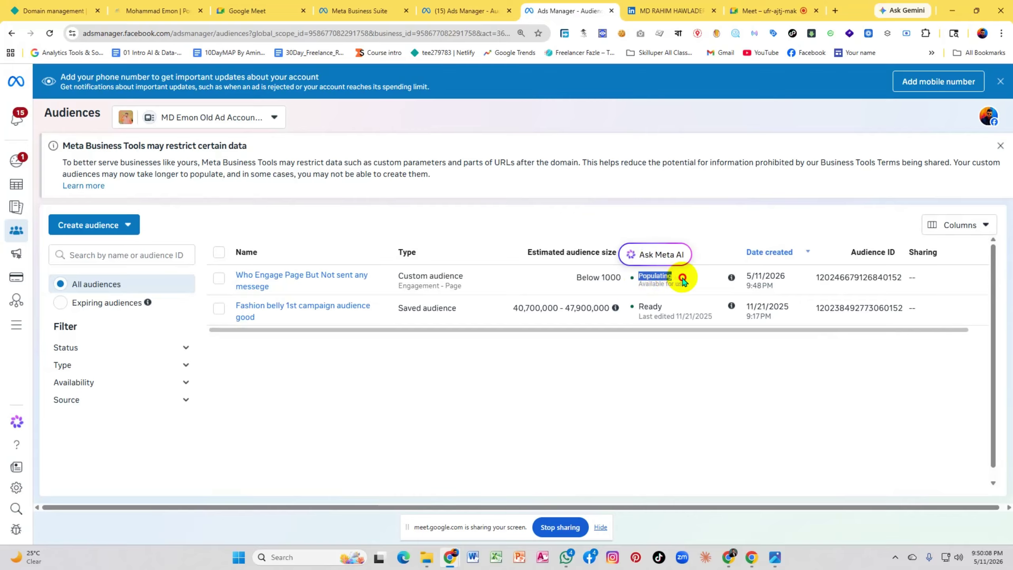
click(723, 246)
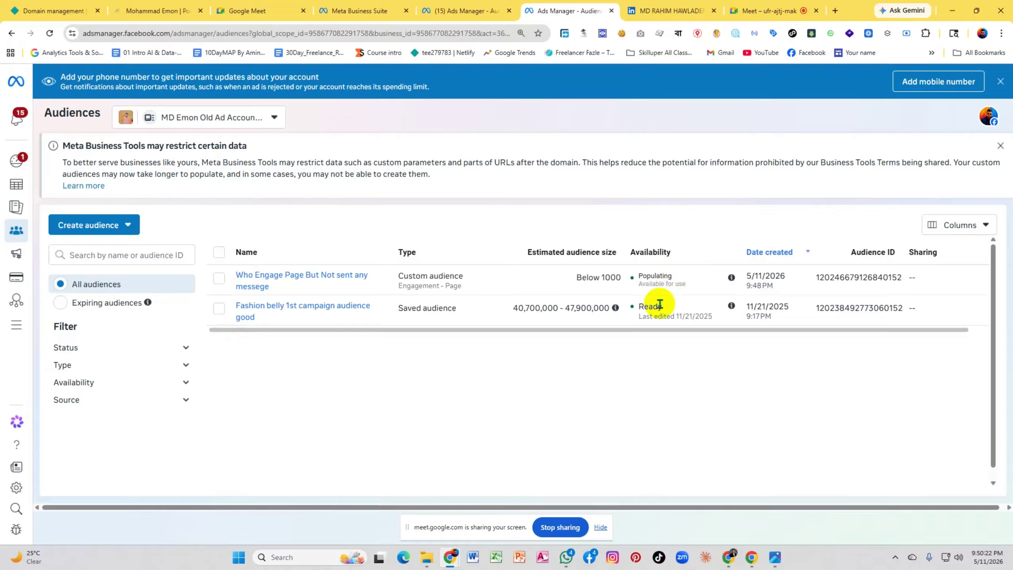
drag(666, 308, 641, 306)
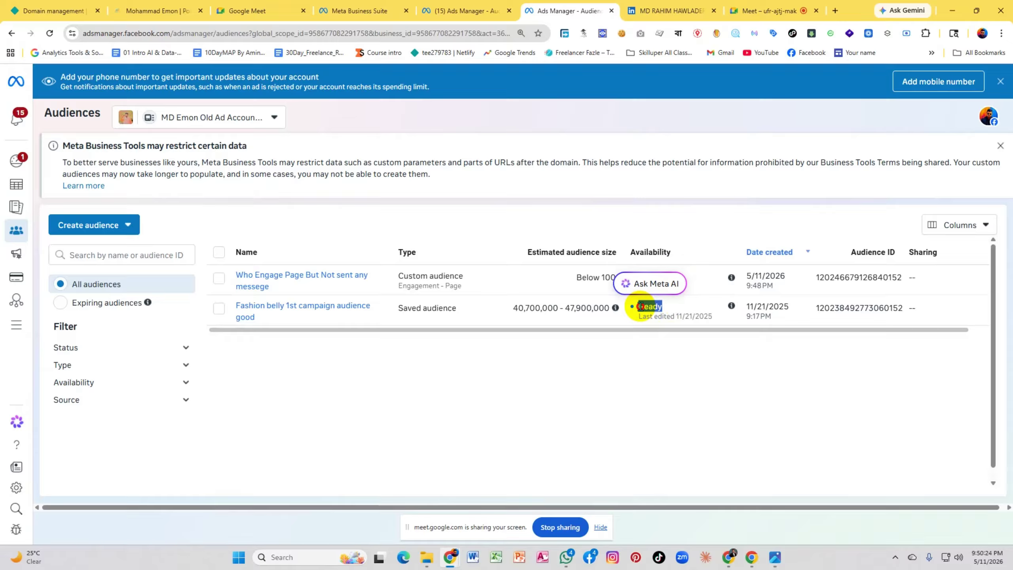
click(688, 311)
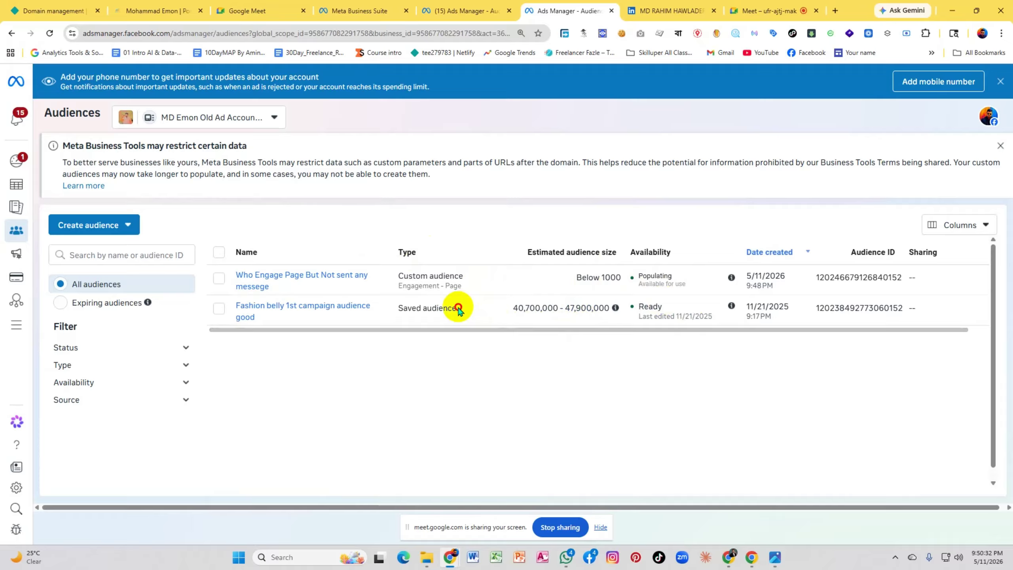
drag(458, 307, 398, 310)
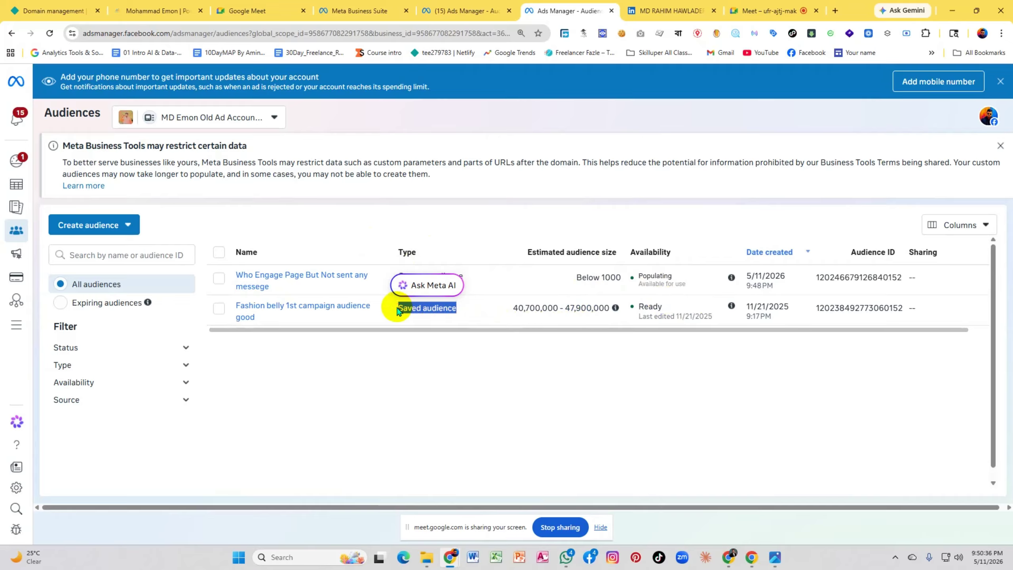
click(404, 356)
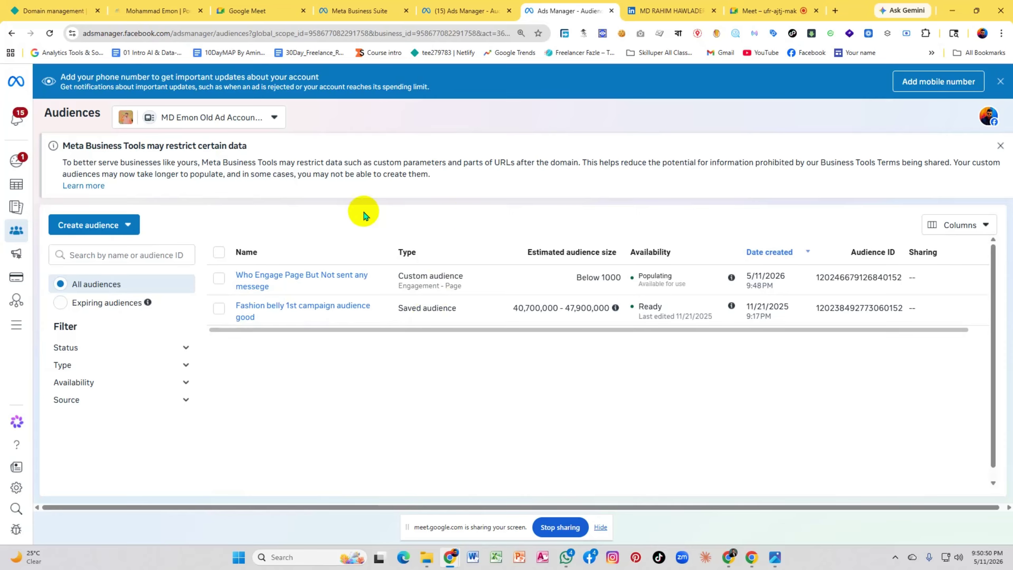
Examine the value-based, other and new source options for a lookalike audience, and close the setup without creating one
click(121, 223)
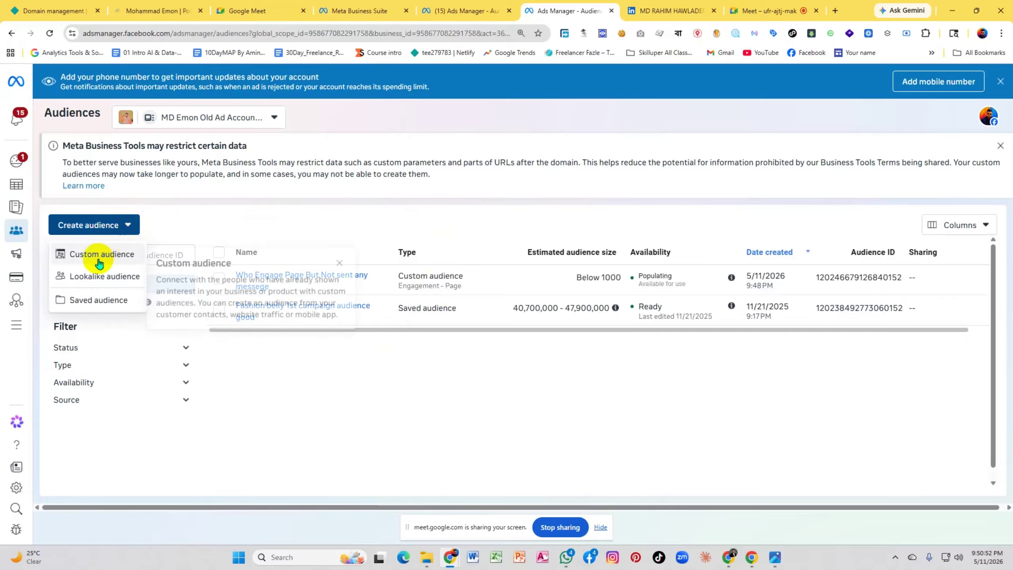
click(101, 276)
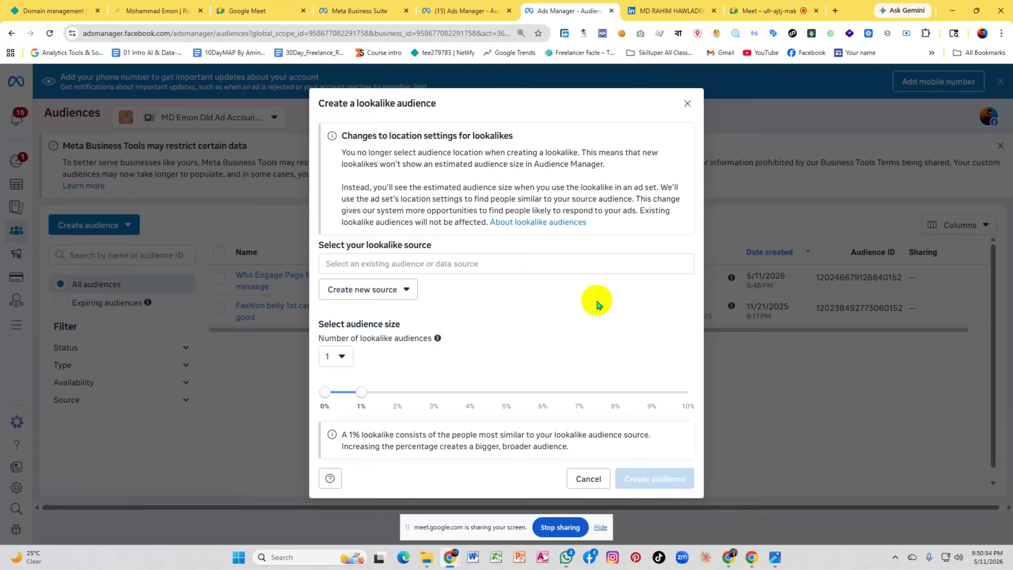
click(406, 270)
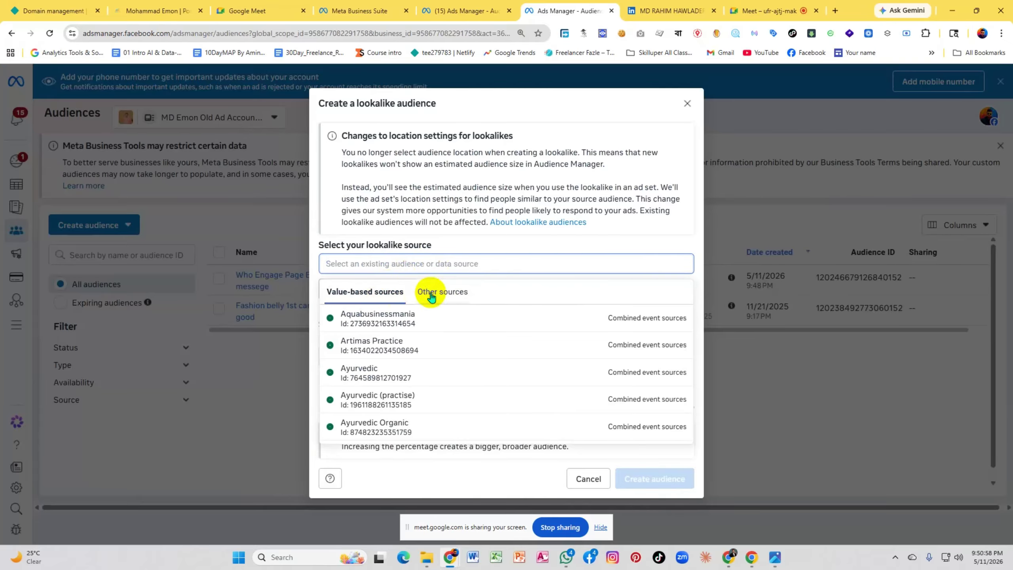
click(443, 294)
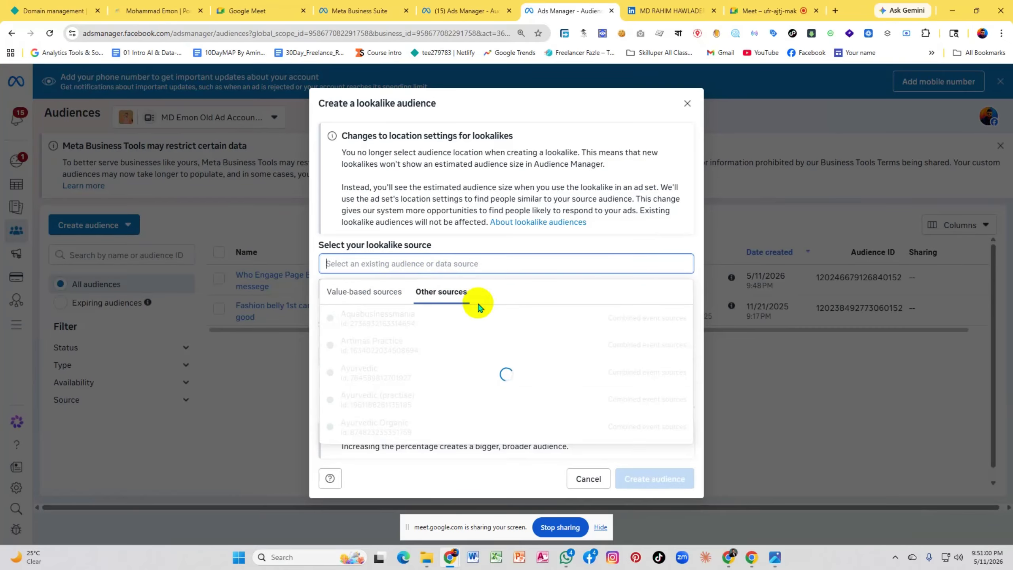
click(363, 291)
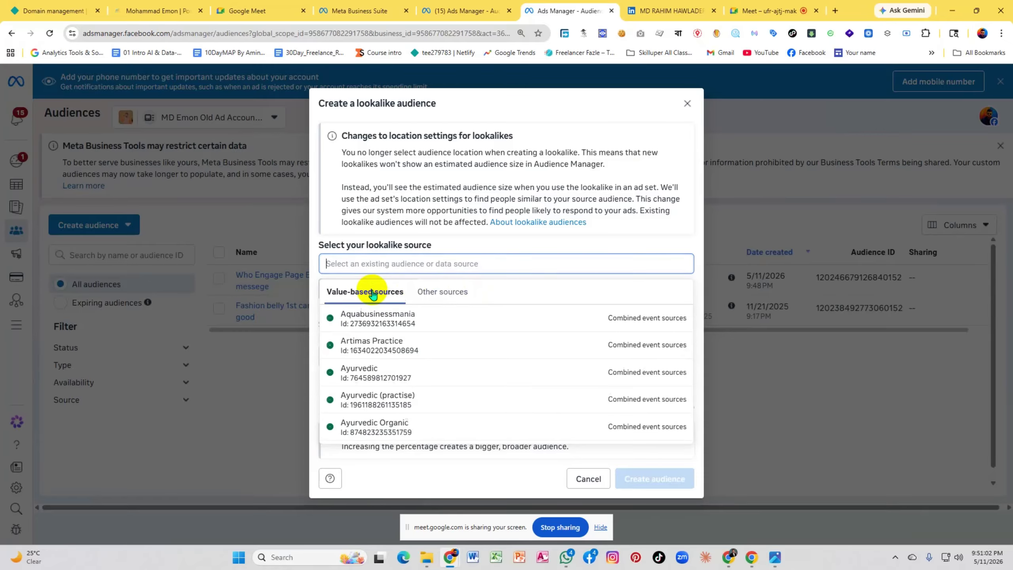
scroll(496, 332, down, 3)
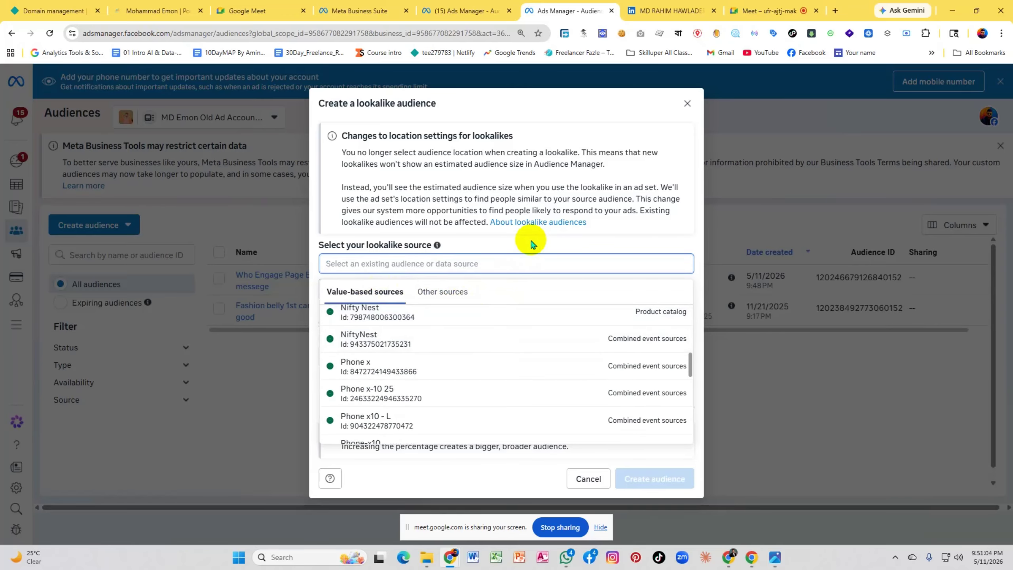
click(519, 255)
click(409, 289)
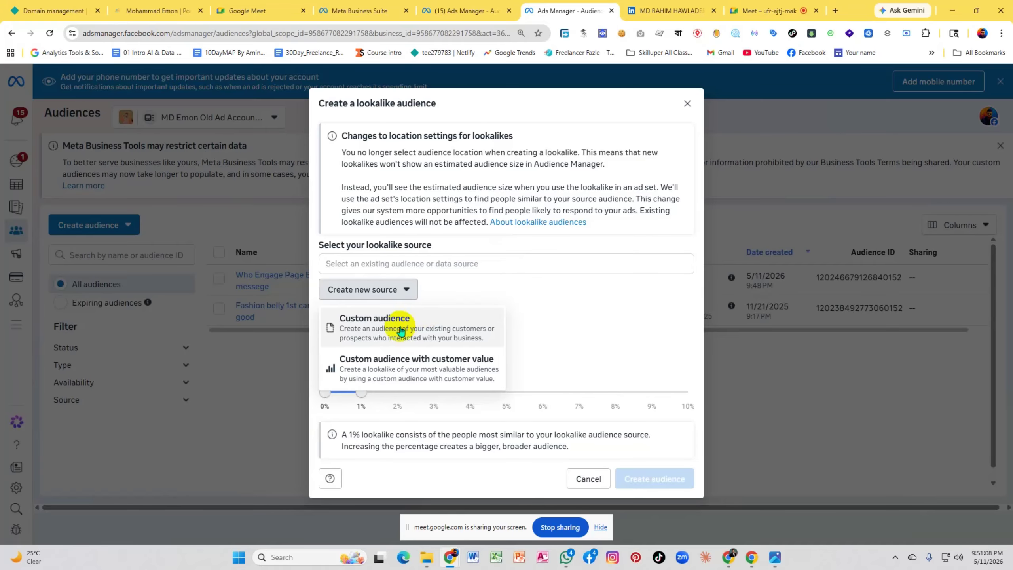
click(687, 103)
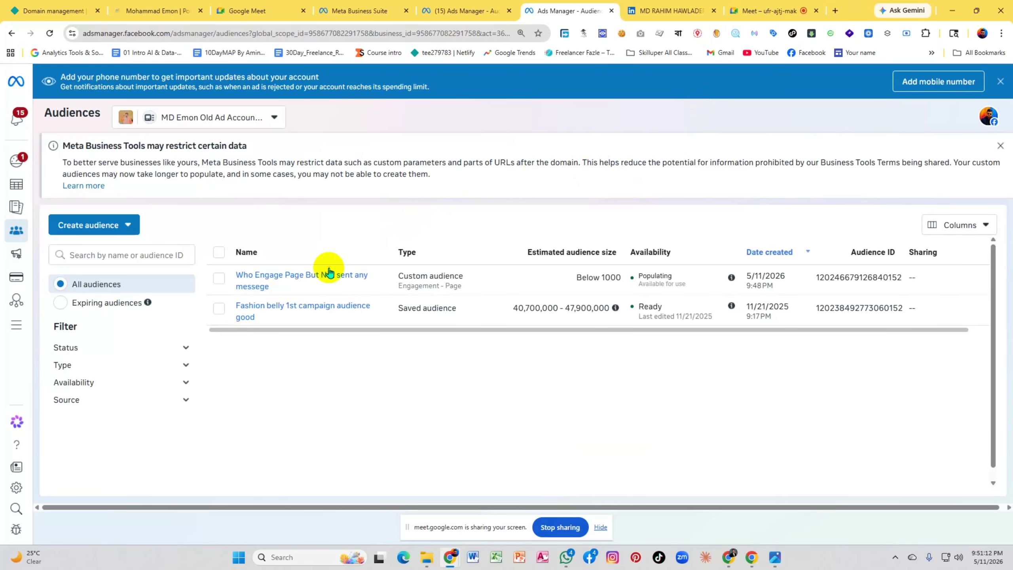
Create one 1% lookalike audience from the "Who Engage Page But Not sent any messege" custom audience and check its availability
mouse_move(316, 275)
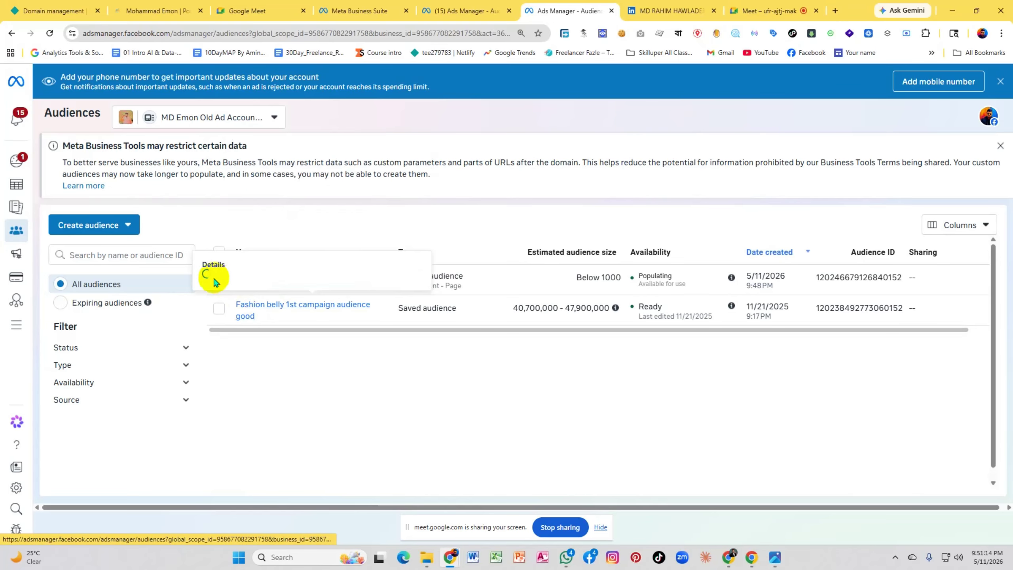
click(218, 279)
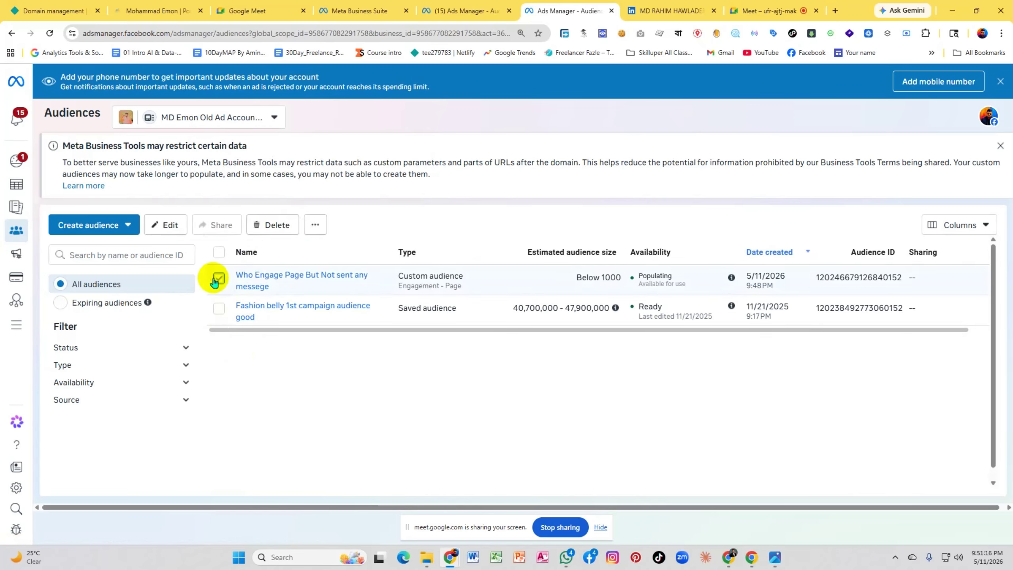
mouse_move(239, 274)
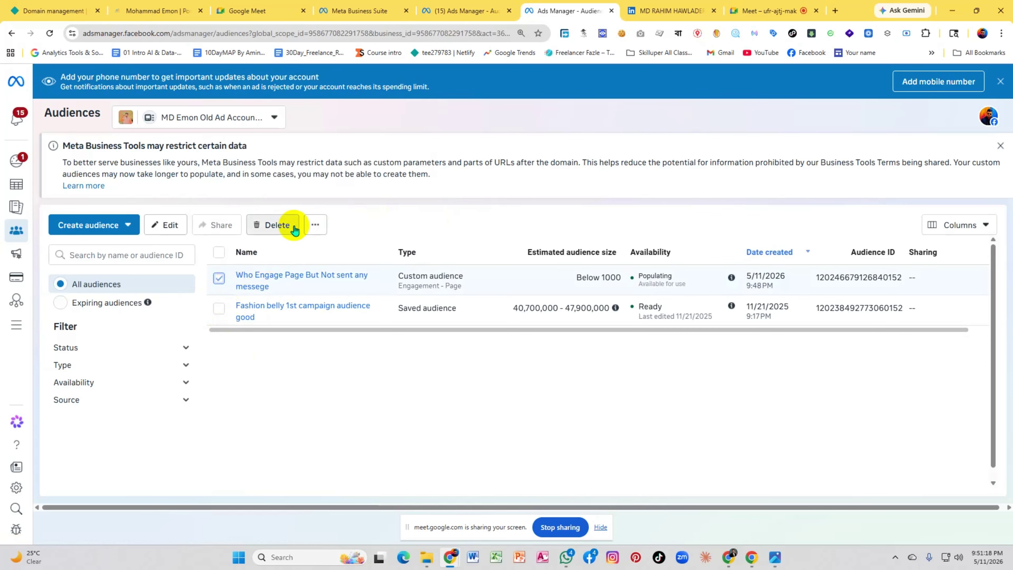
click(315, 224)
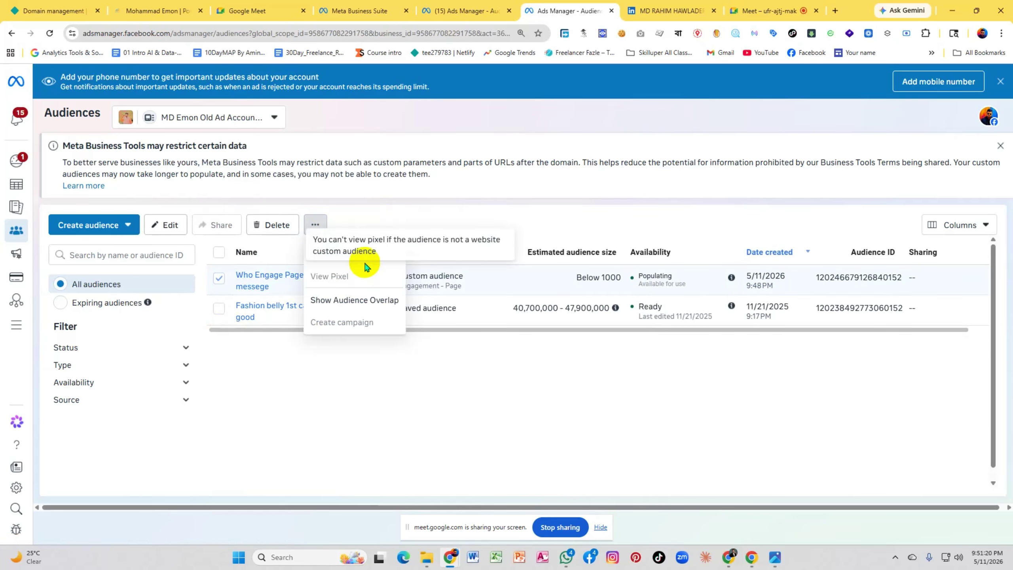
click(333, 254)
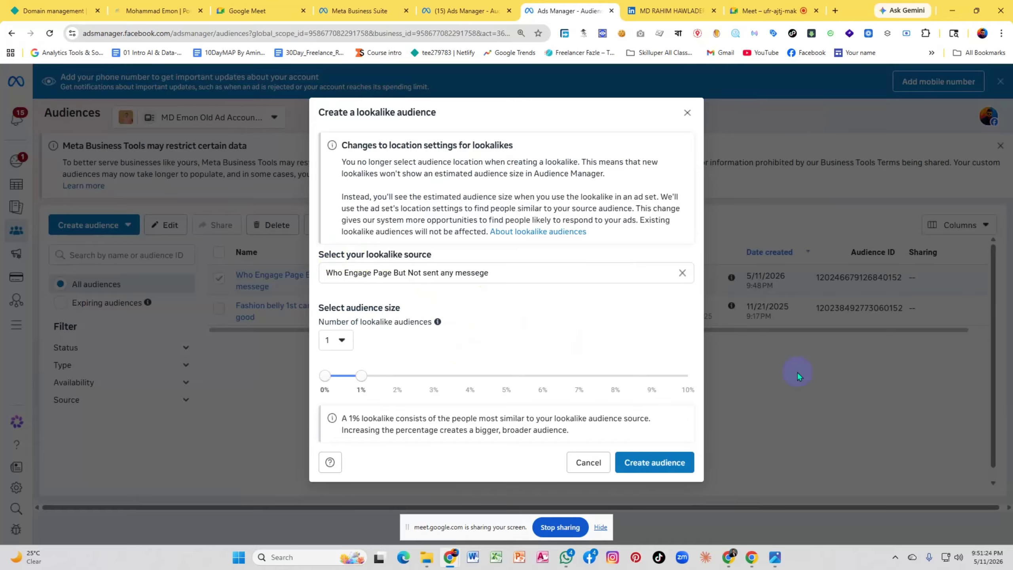
click(652, 463)
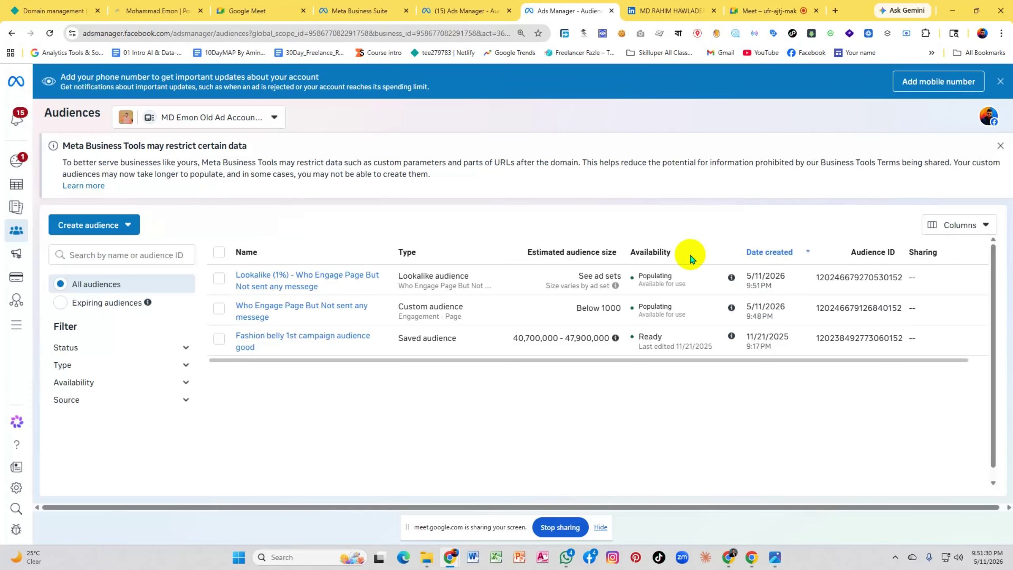
drag(672, 276, 636, 275)
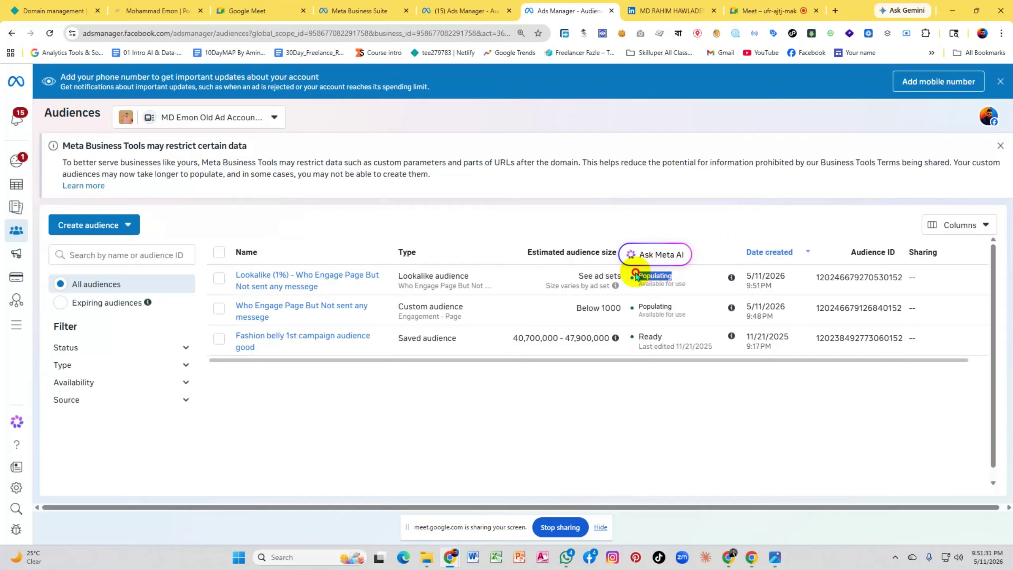
click(776, 214)
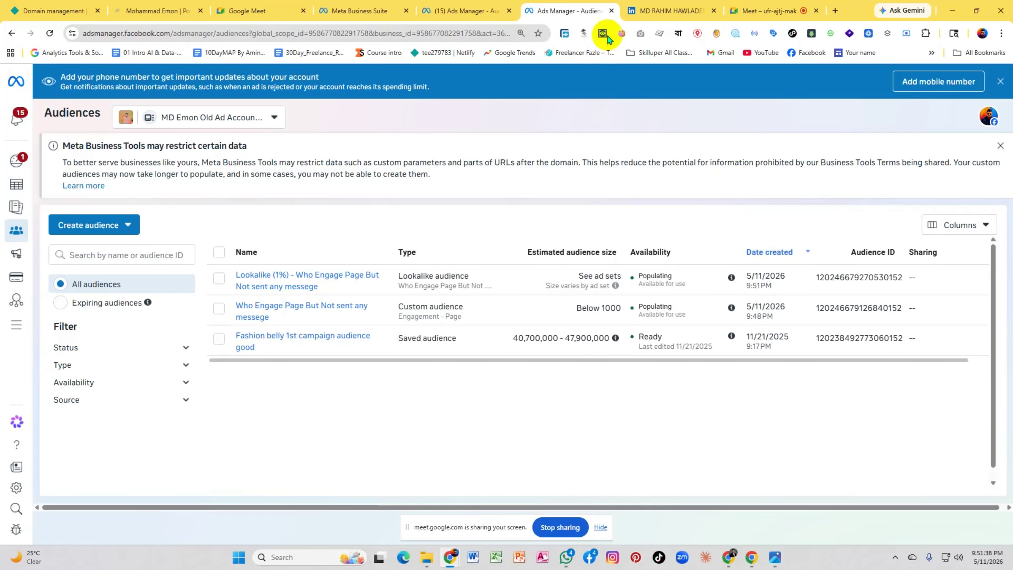
Open the Ads Manager Campaigns page from Meta Business Suite and switch it to the old ad account
click(470, 6)
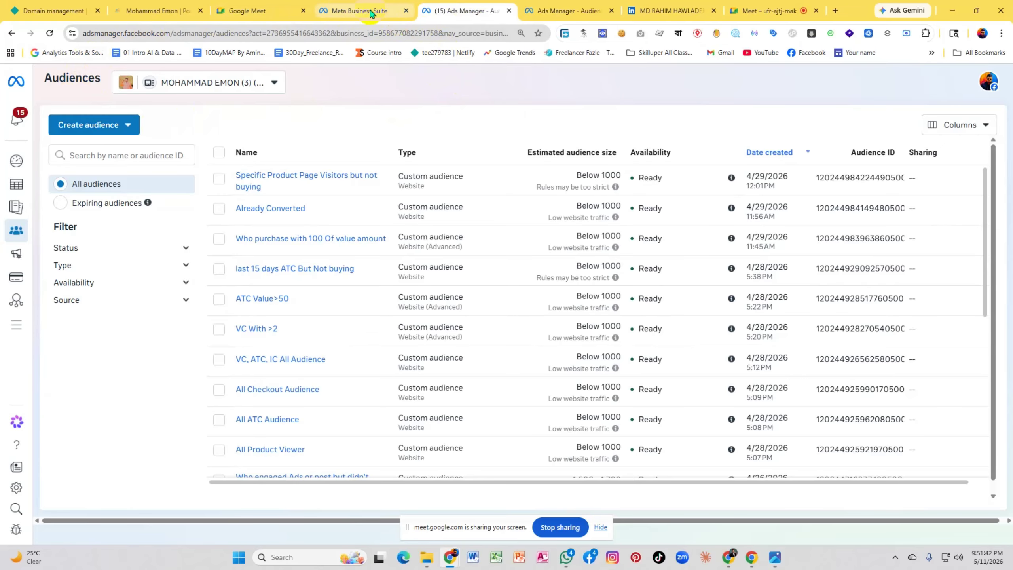
click(370, 12)
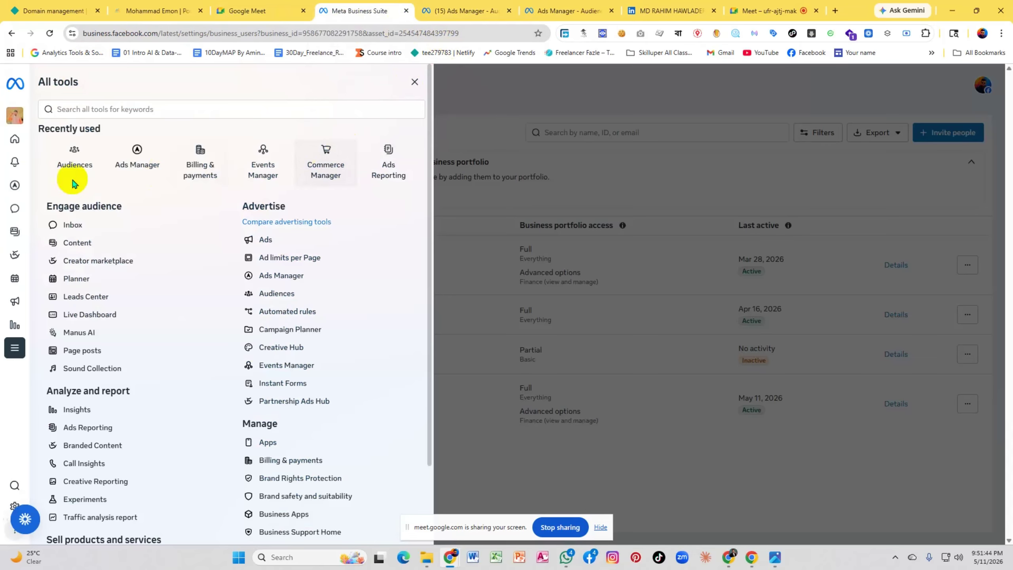
mouse_move(79, 194)
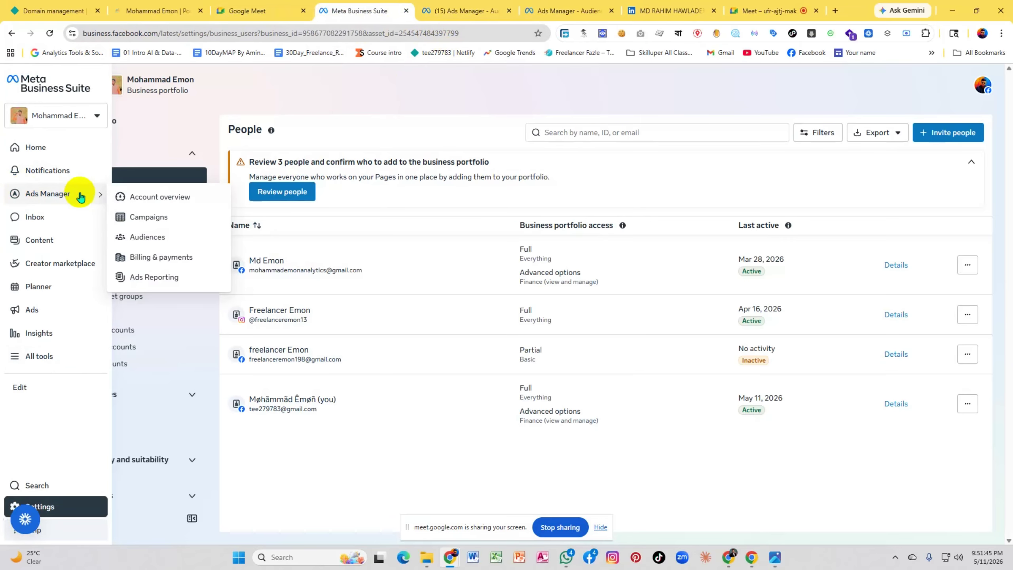
click(140, 217)
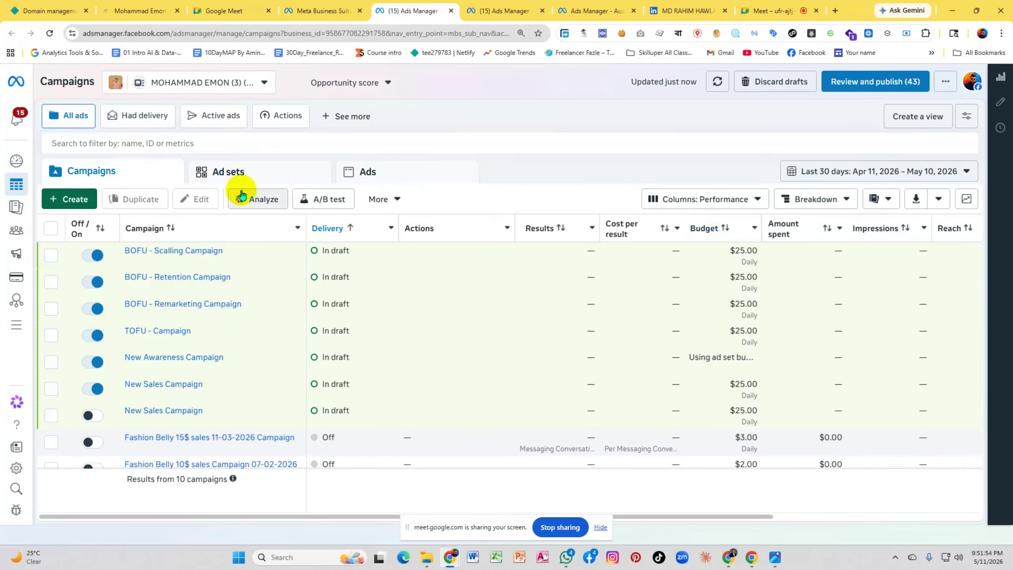
click(242, 82)
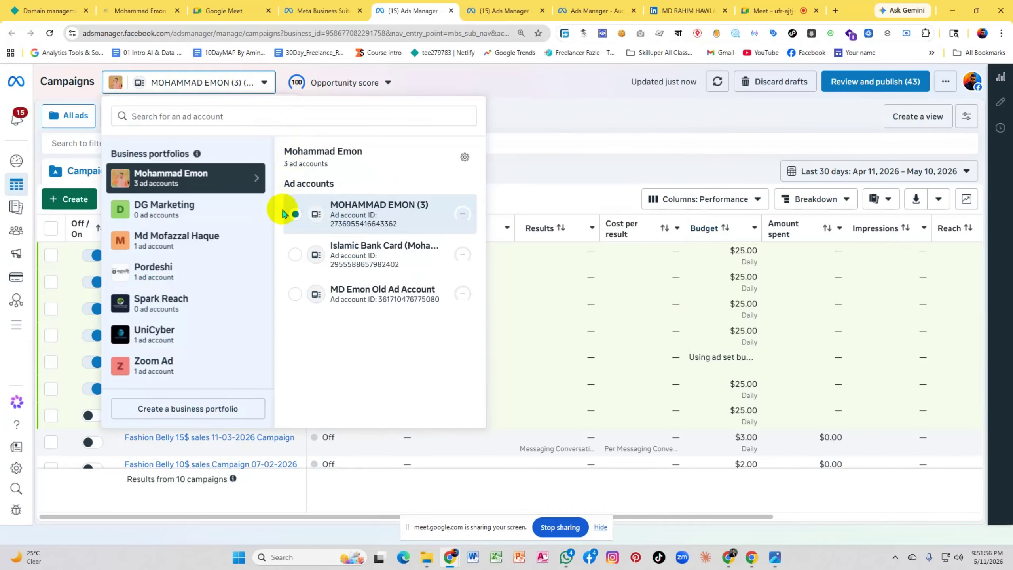
click(300, 291)
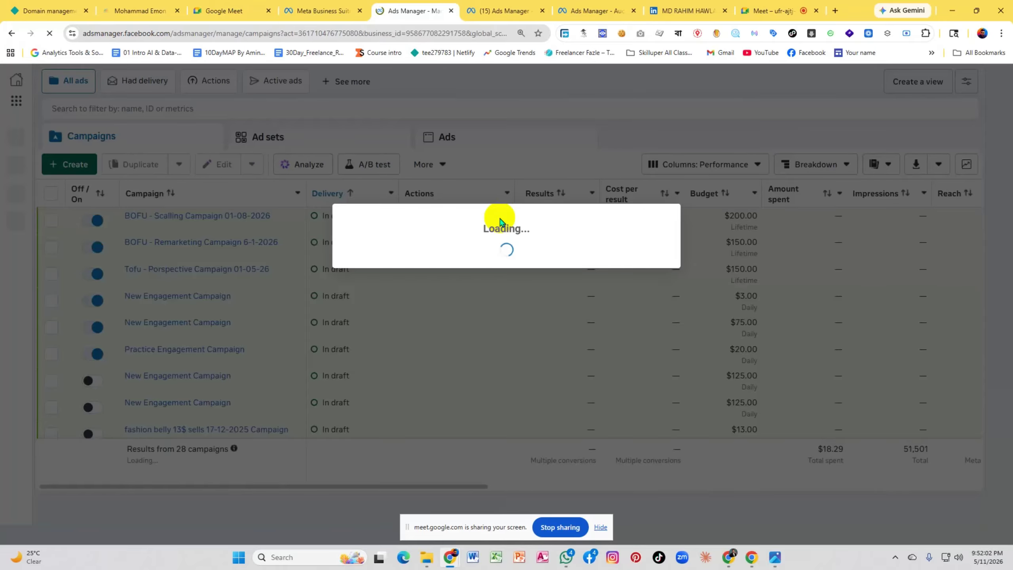
Return to the Audiences page and read the availability details of the new lookalike audience and the other listed audiences
click(589, 5)
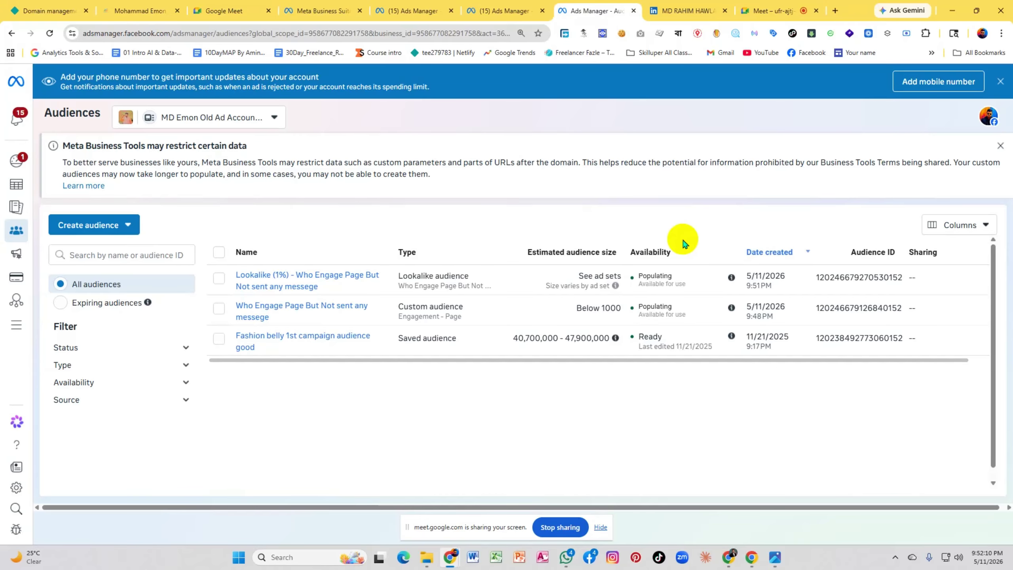
mouse_move(725, 284)
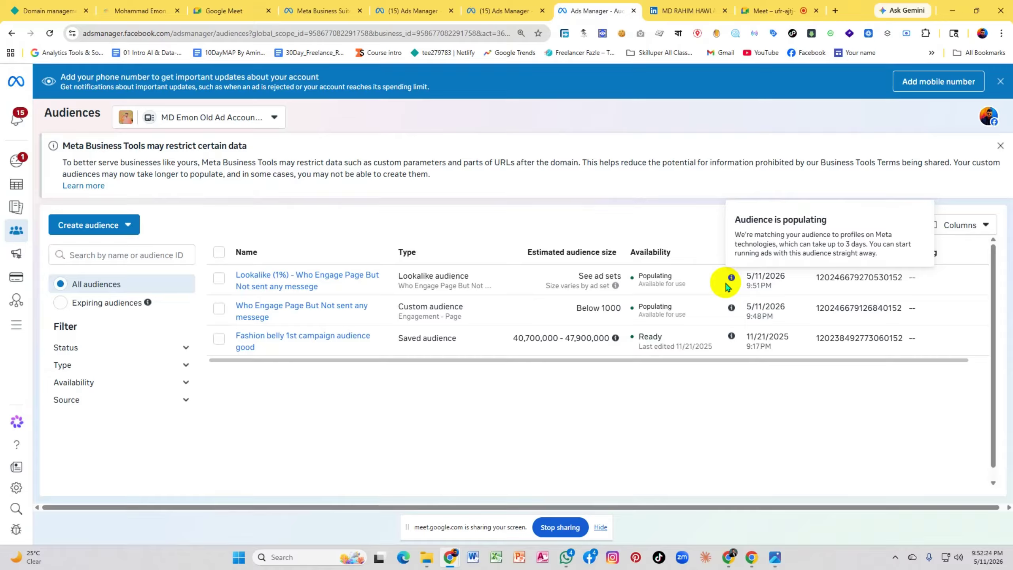
mouse_move(736, 314)
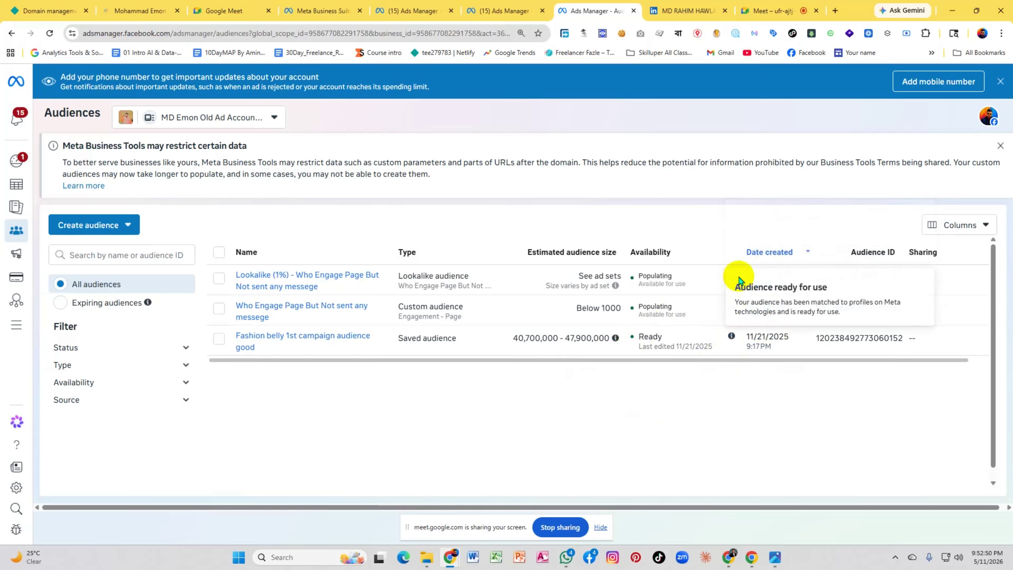
Create a new Auction campaign with the Engagement objective in the old ad account
click(492, 18)
click(410, 14)
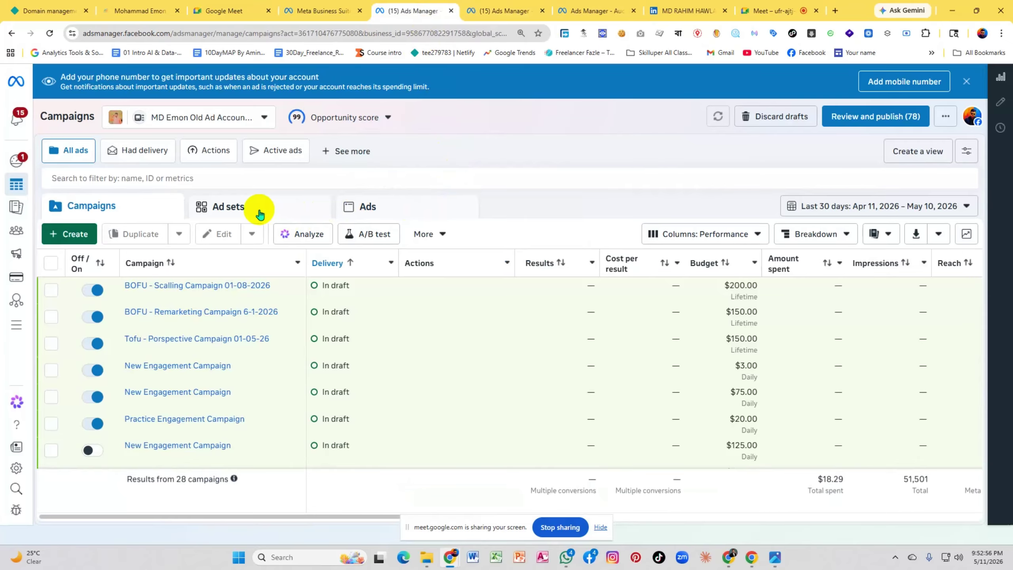
click(74, 232)
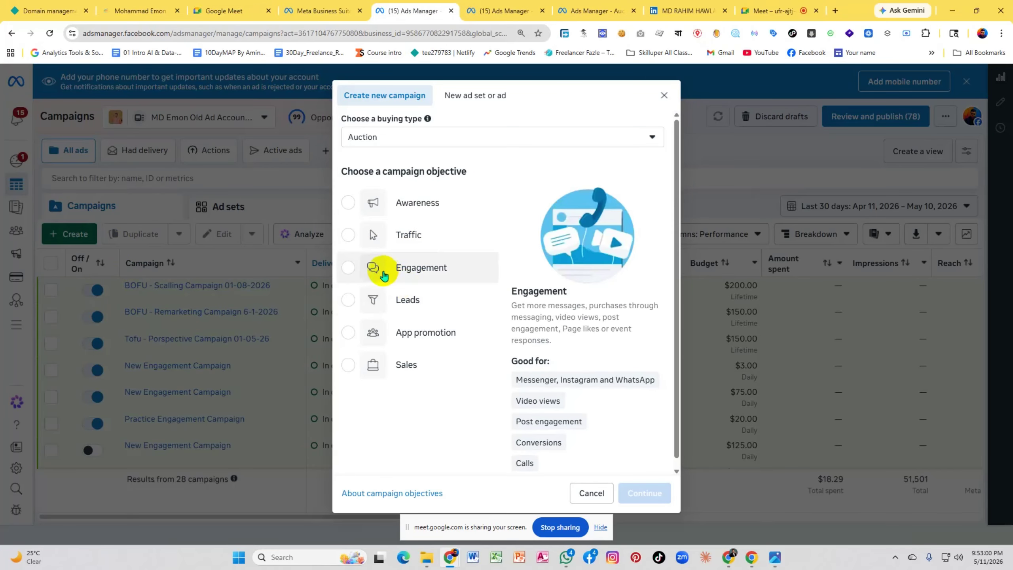
click(347, 271)
click(644, 493)
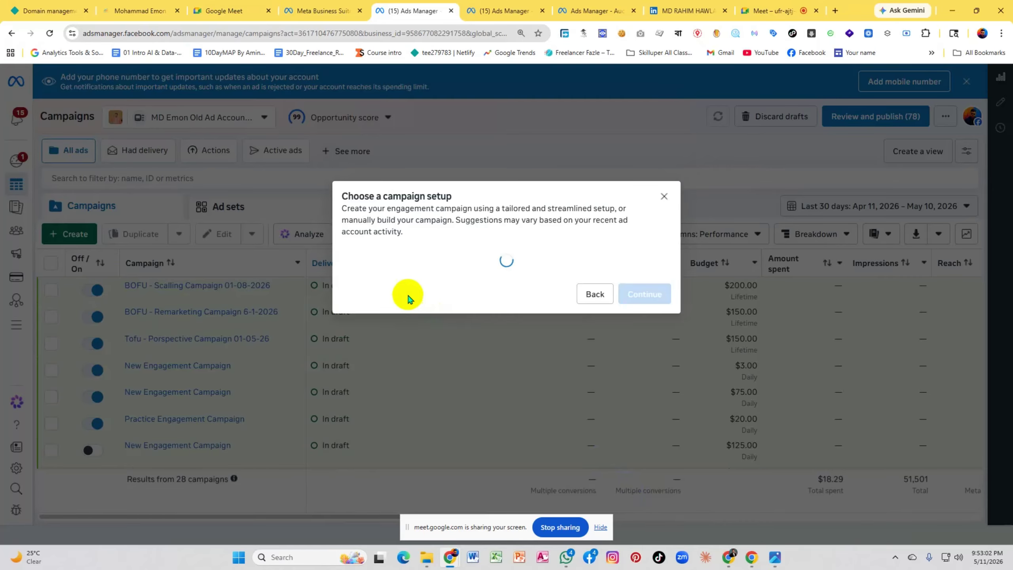
click(644, 377)
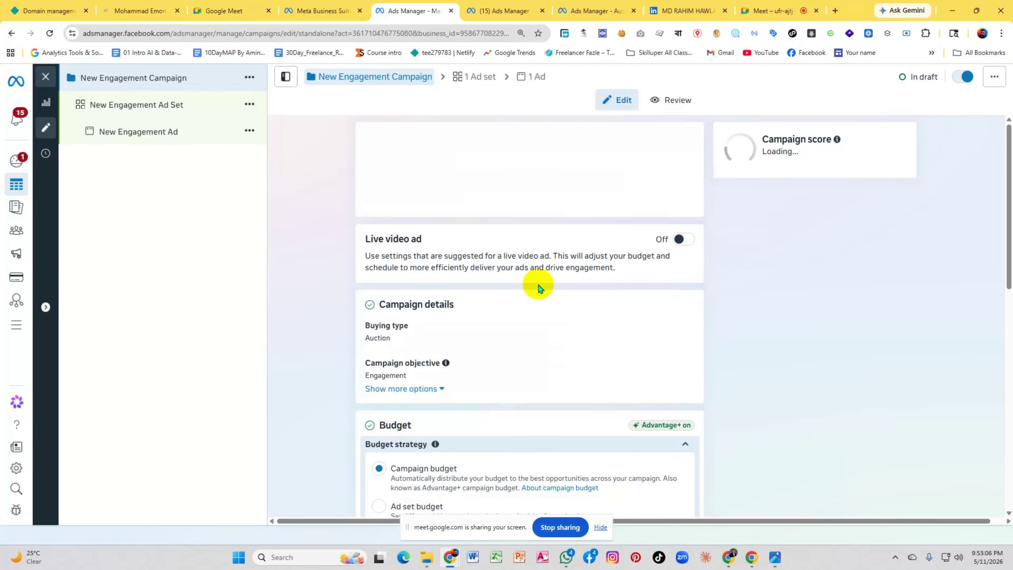
Open the New Engagement Ad Set and reveal the additional options in its audience controls
click(124, 111)
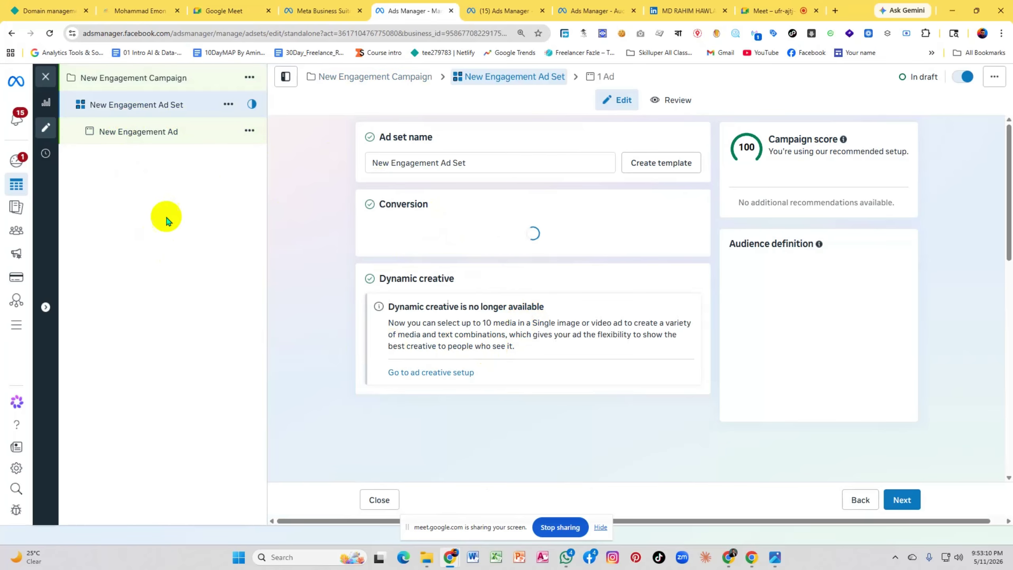
scroll(542, 292, down, 10)
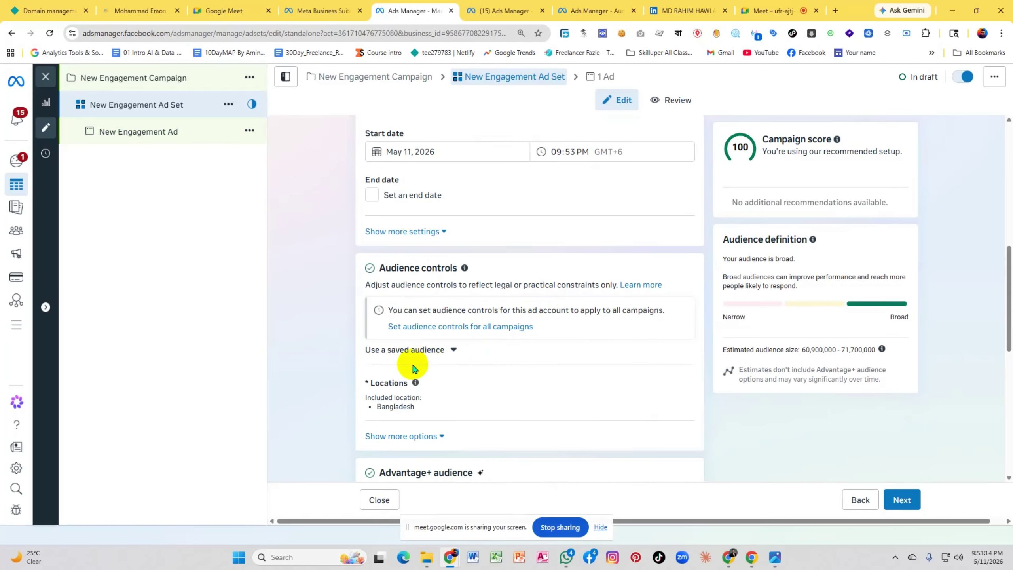
scroll(491, 283, down, 3)
scroll(492, 305, down, 3)
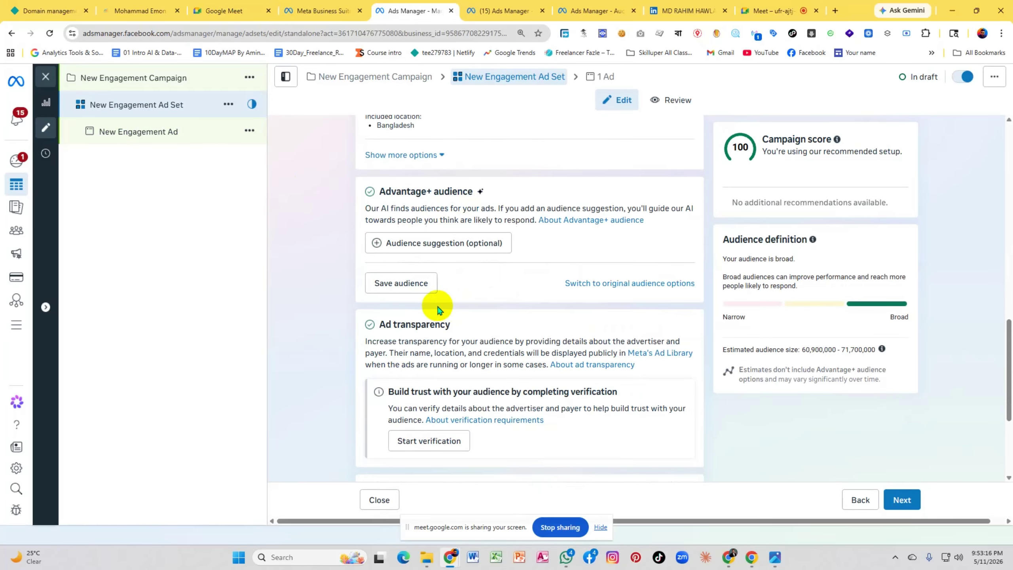
scroll(604, 273, up, 3)
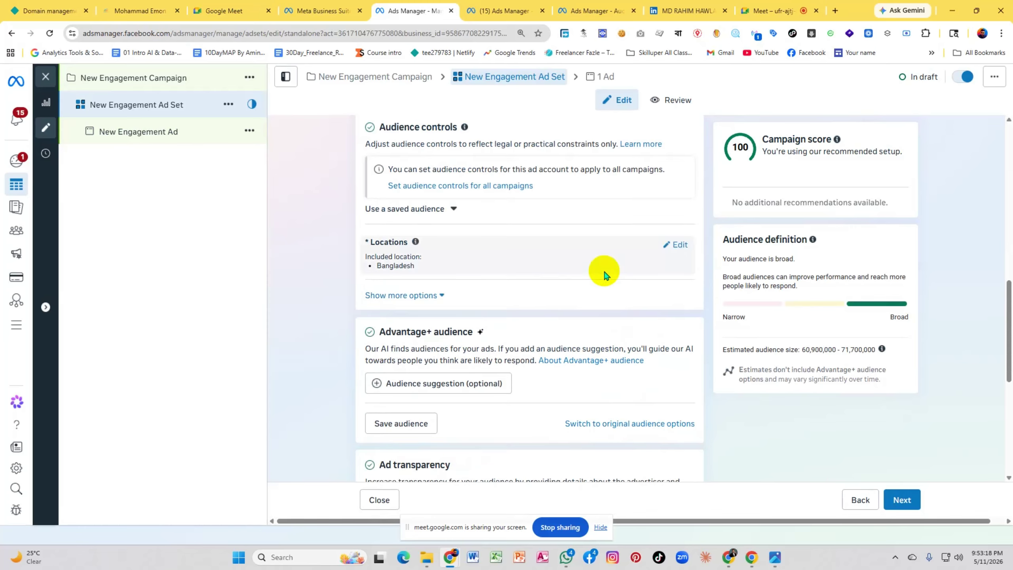
click(431, 294)
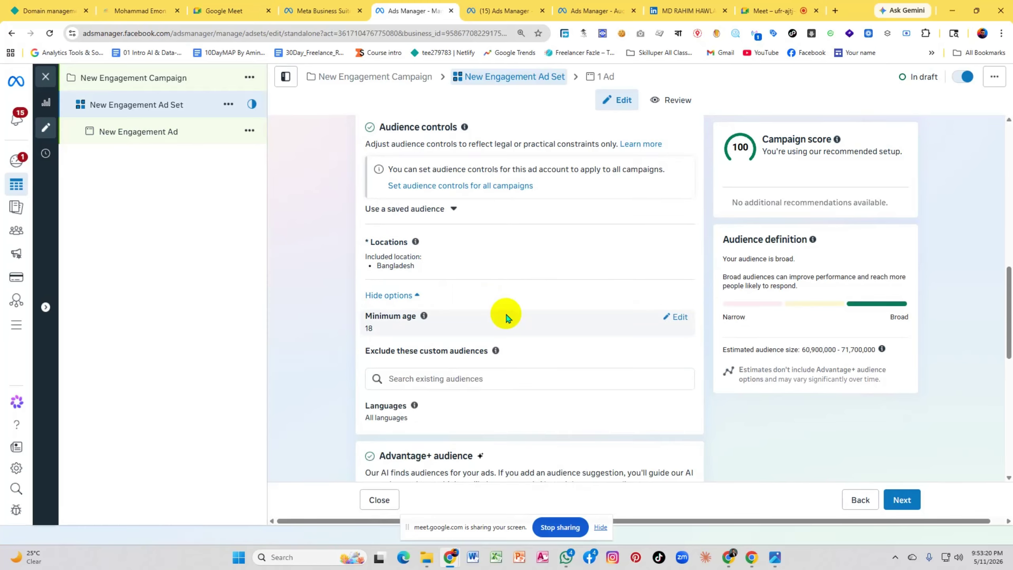
scroll(518, 325, down, 3)
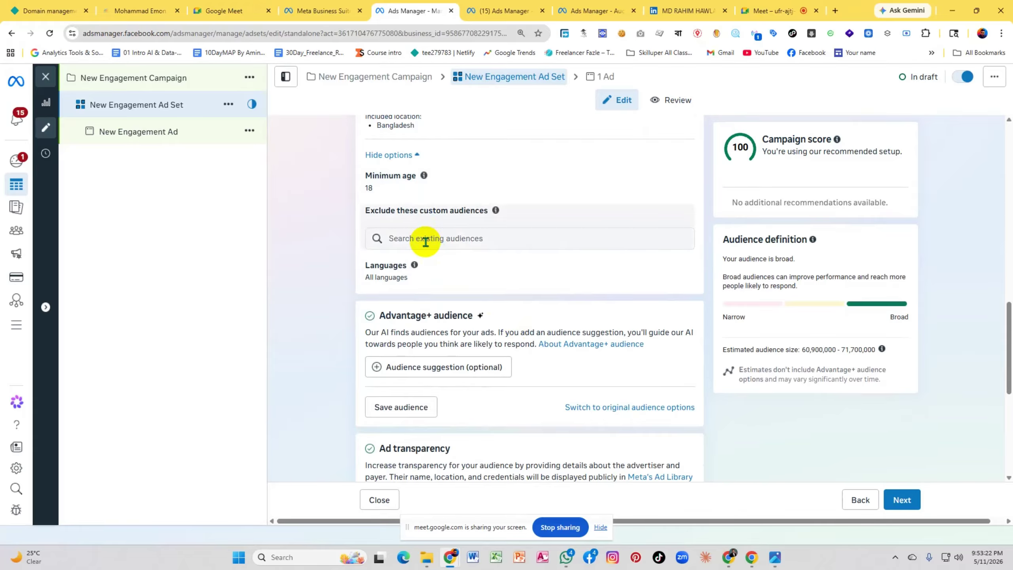
Try to switch the ad set to the original audience options, continuing with Stay in current setup
scroll(494, 242, up, 3)
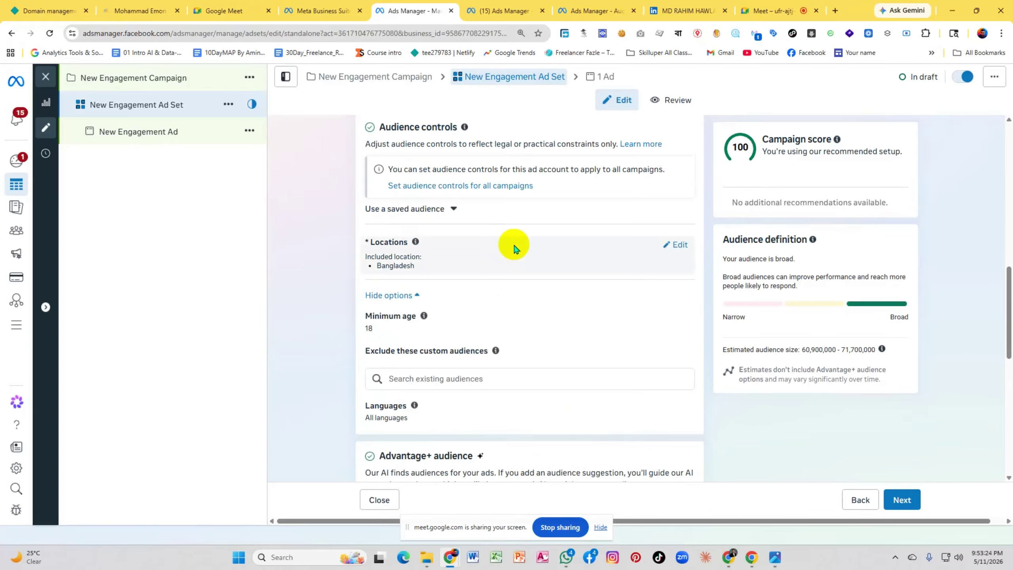
scroll(514, 247, up, 3)
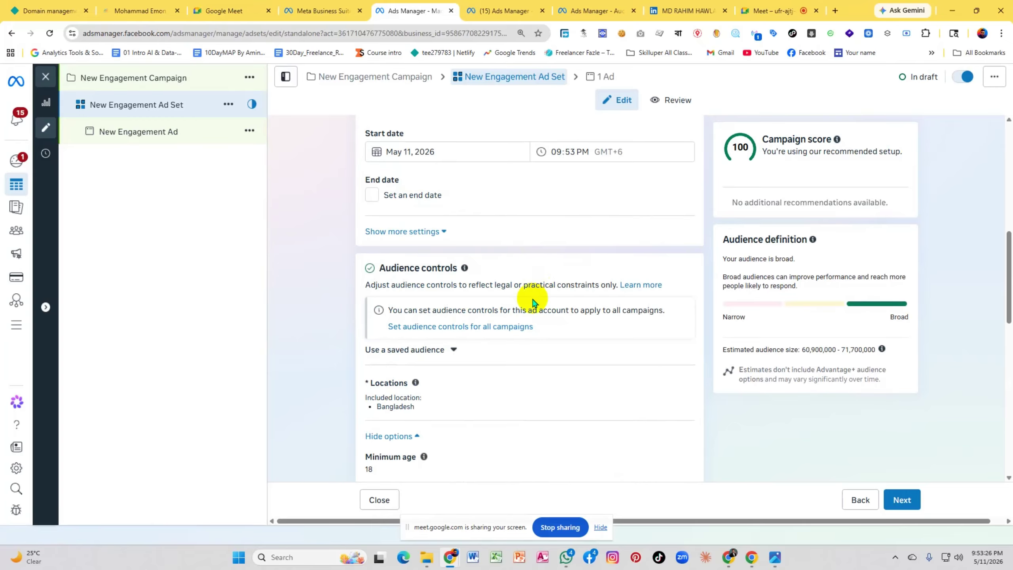
scroll(463, 339, down, 3)
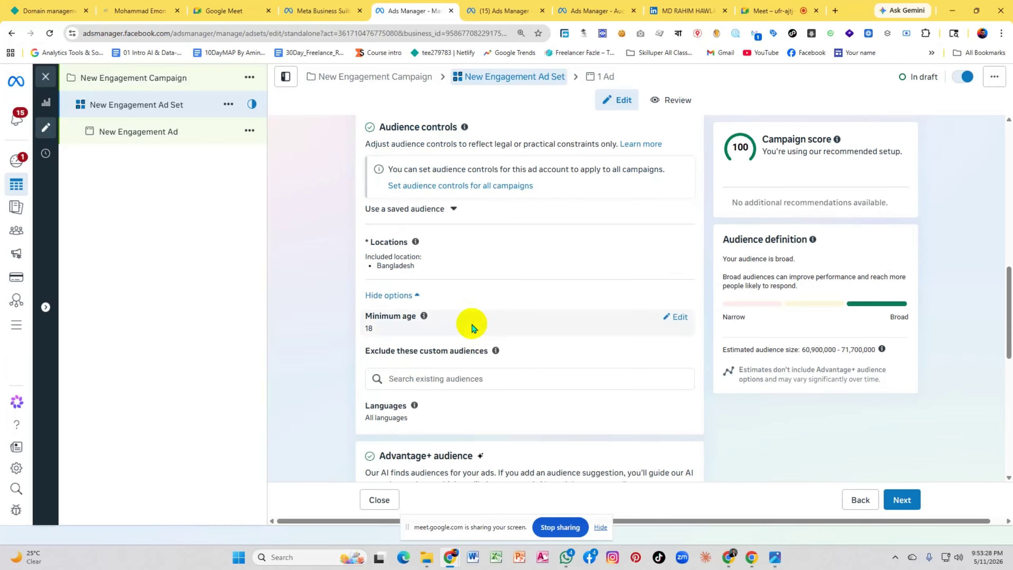
scroll(471, 327, down, 3)
click(615, 408)
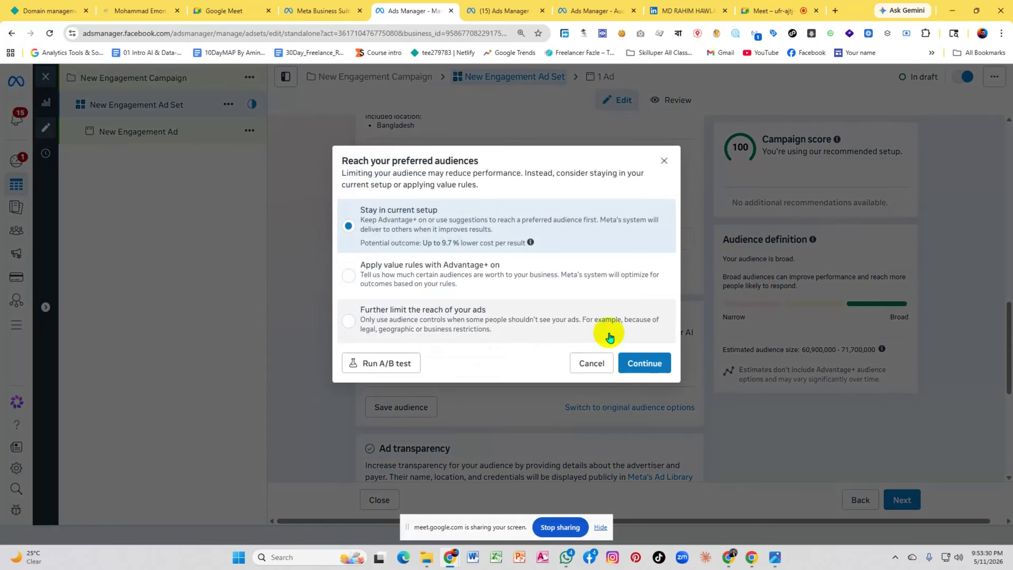
click(634, 364)
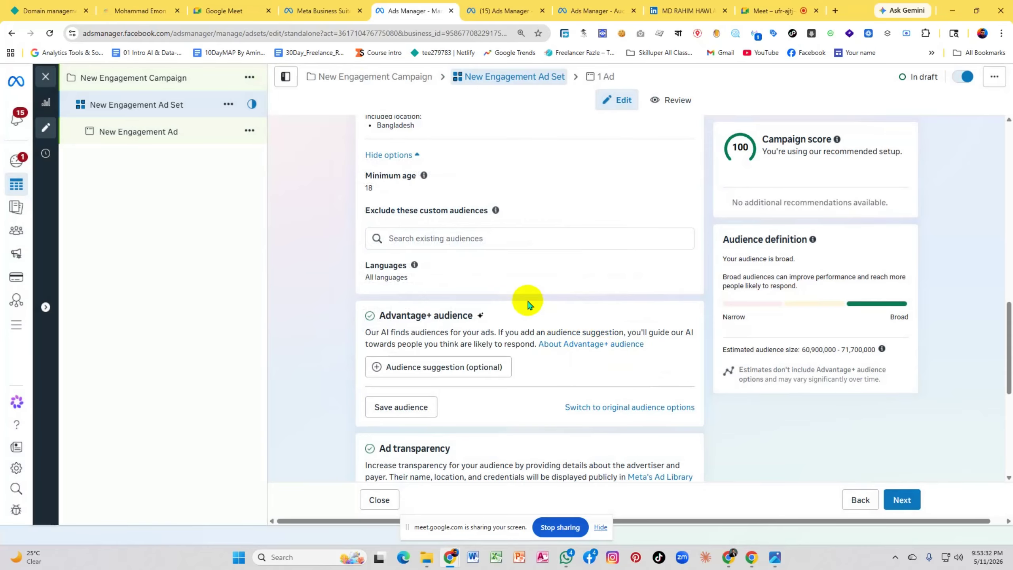
Open the Locations setting in the ad set's audience controls for editing
scroll(525, 299, up, 3)
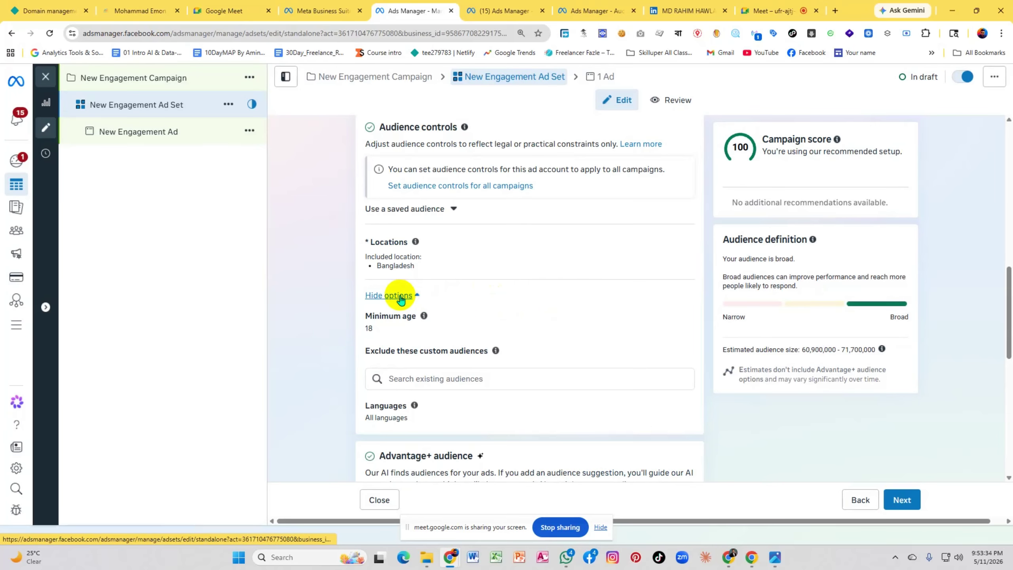
scroll(476, 307, down, 2)
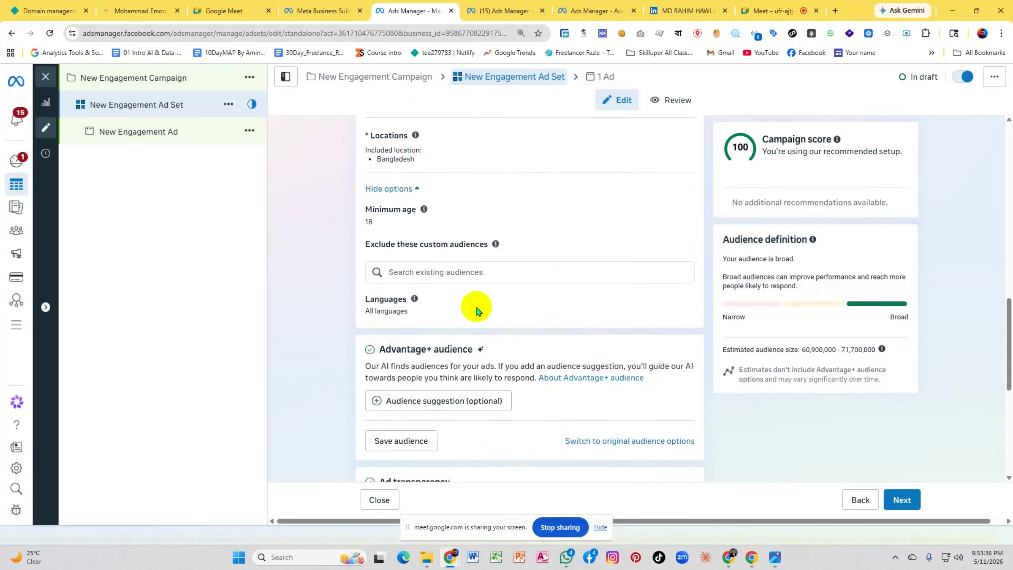
scroll(478, 311, down, 1)
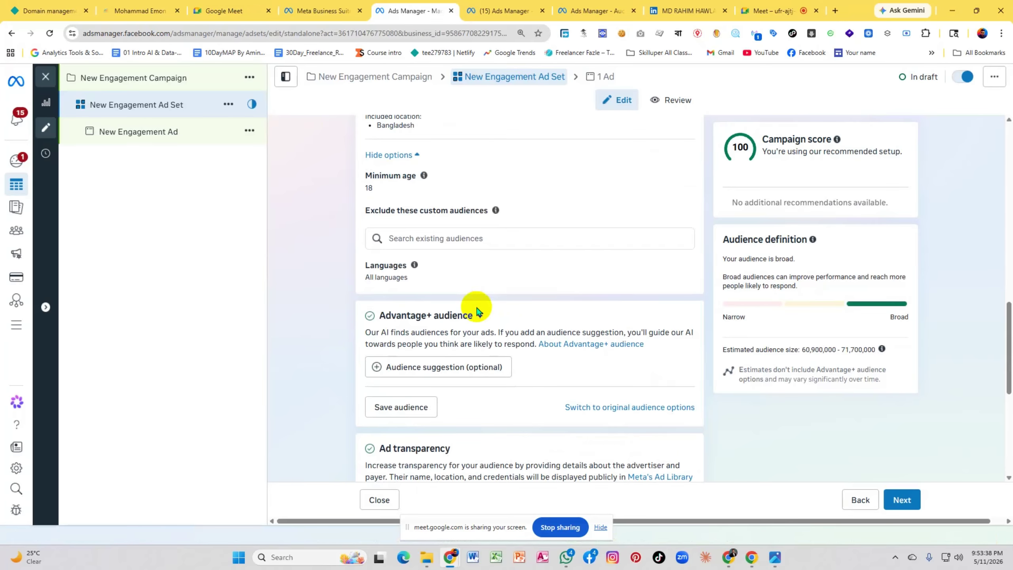
scroll(478, 311, up, 3)
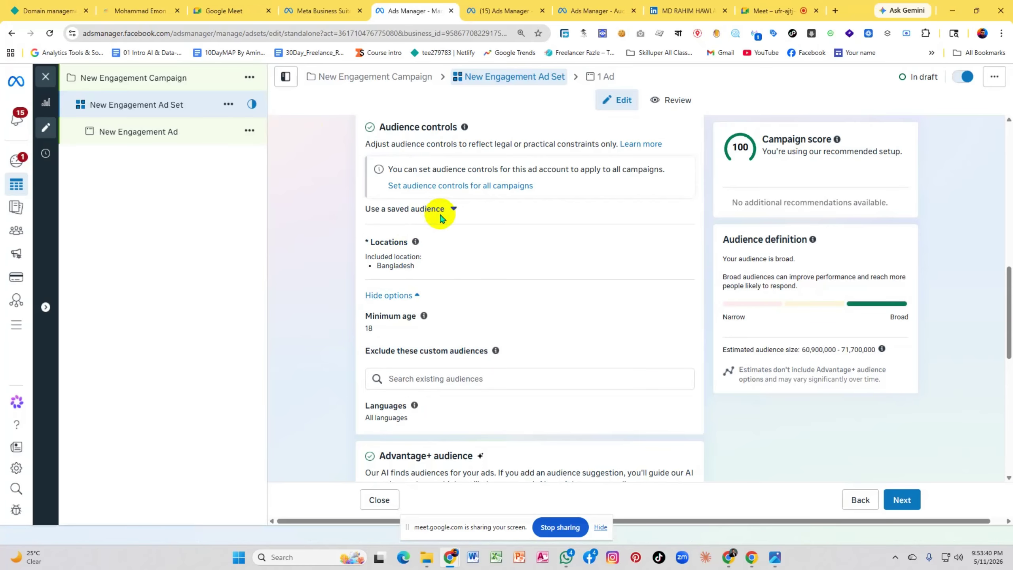
scroll(606, 300, down, 3)
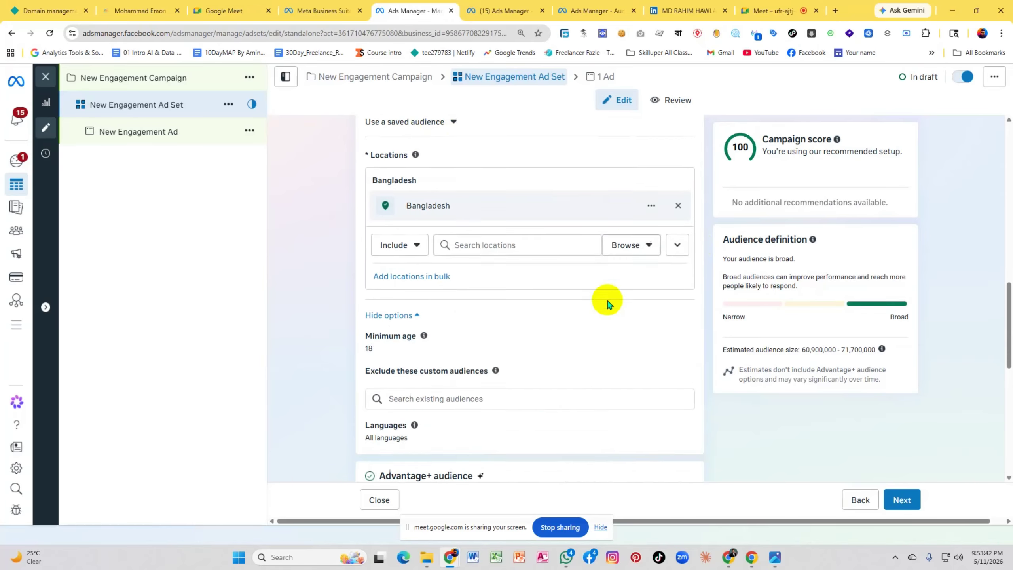
mouse_move(424, 284)
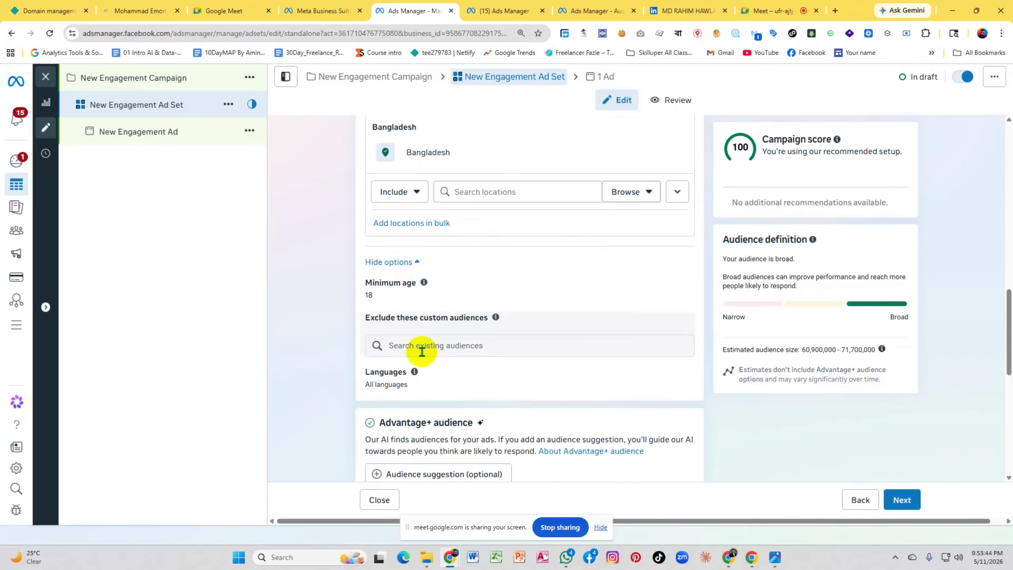
Check the budget and schedule section and the Include and Exclude choices for the audience locations
scroll(459, 337, up, 10)
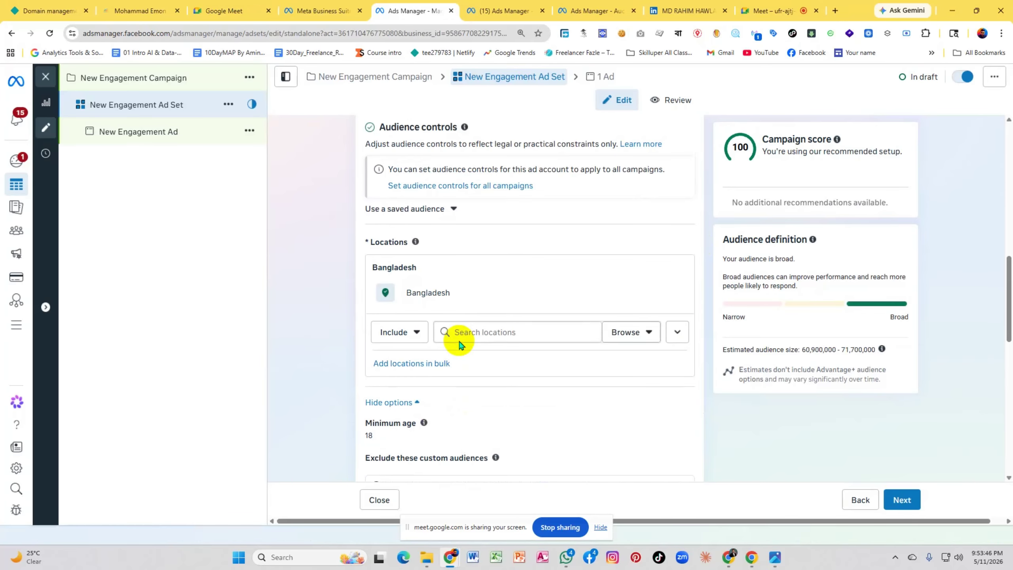
scroll(459, 340, up, 5)
scroll(459, 340, down, 7)
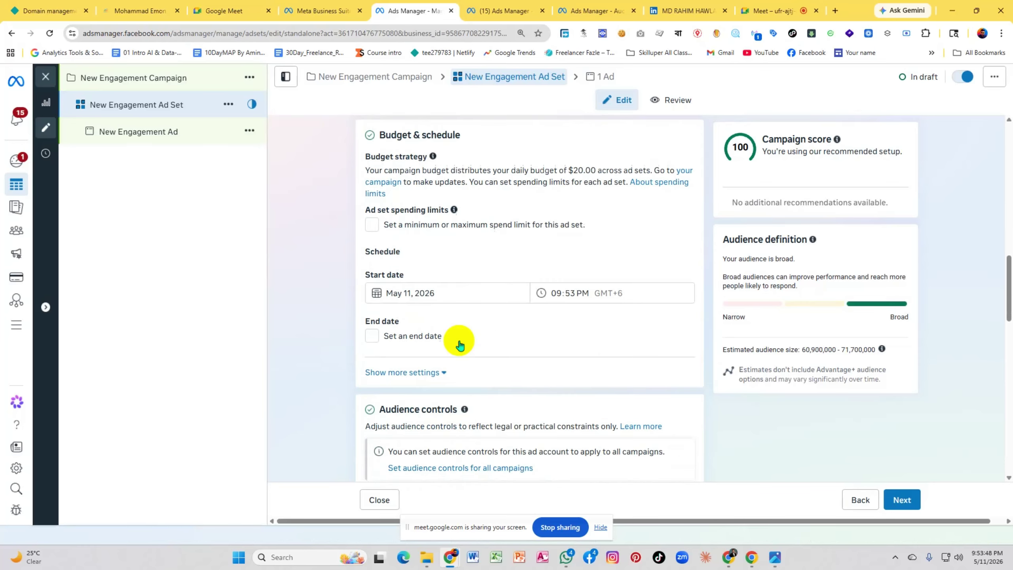
scroll(459, 340, down, 4)
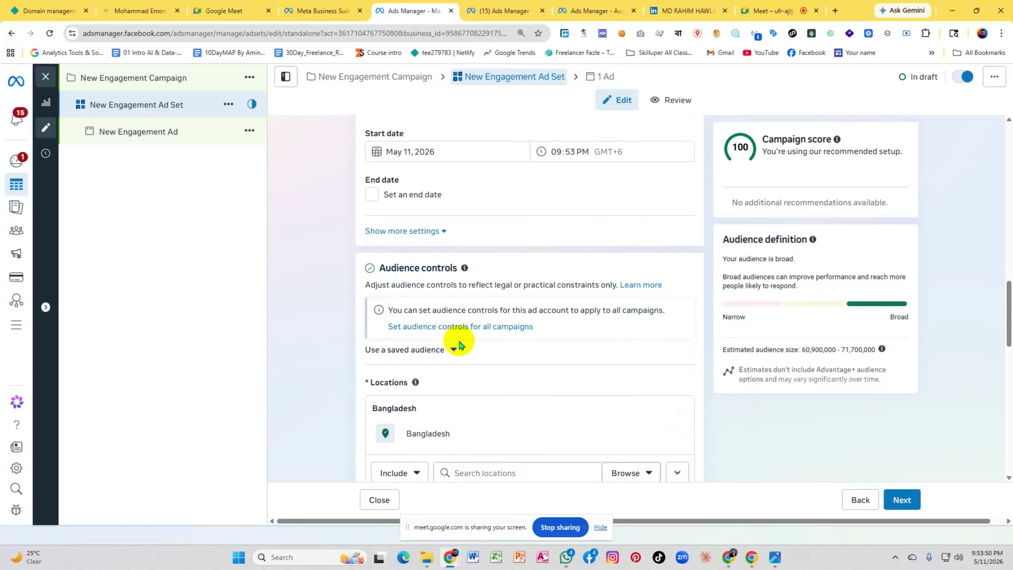
scroll(459, 343, down, 6)
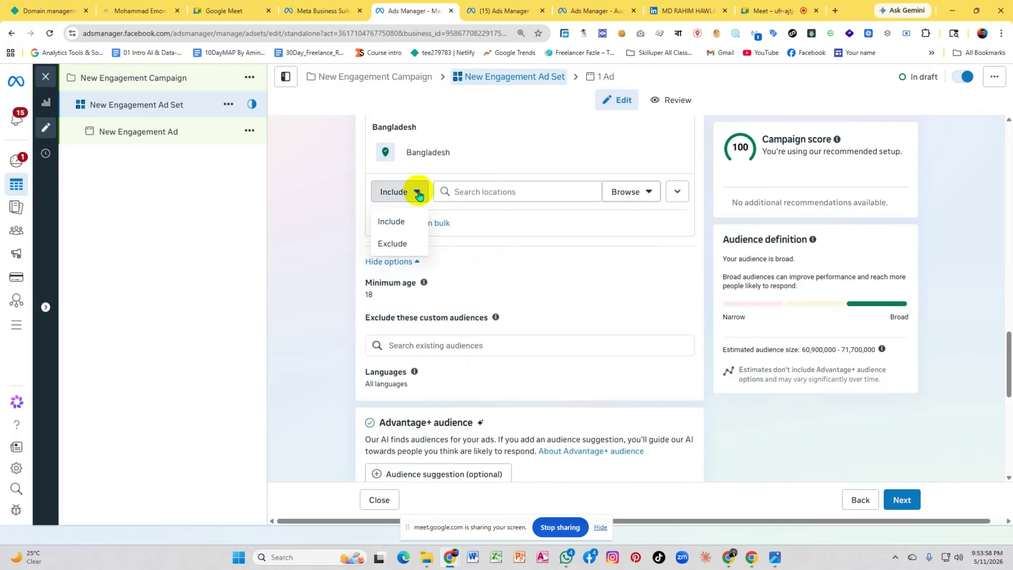
click(409, 192)
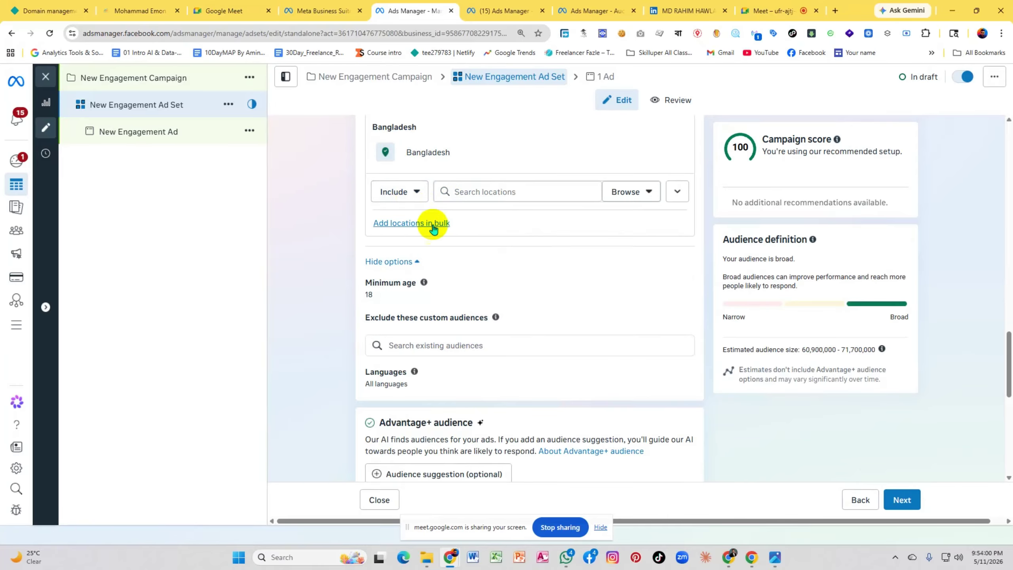
Inspect the field for excluding custom audiences in the audience controls
scroll(634, 287, down, 3)
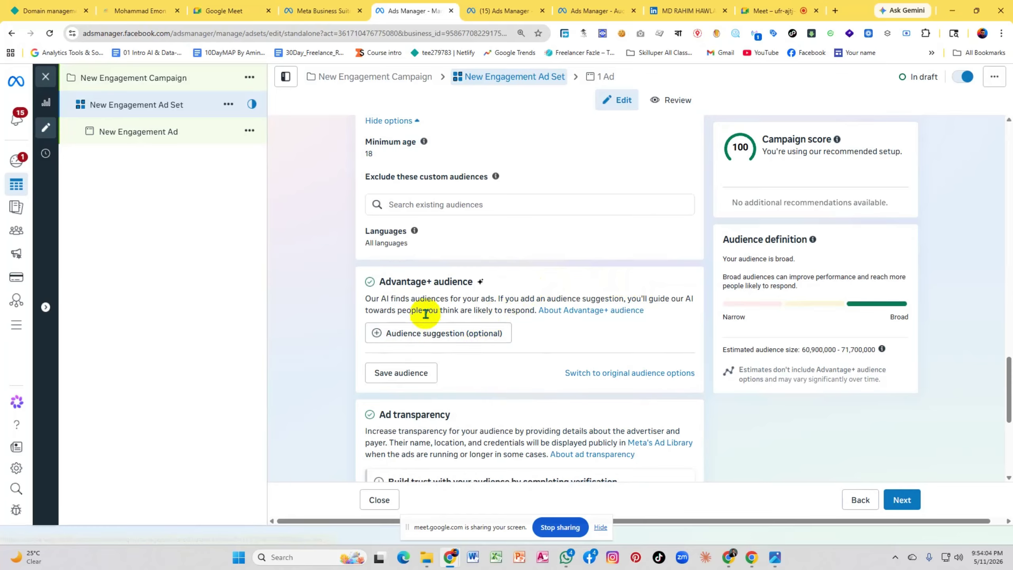
click(534, 204)
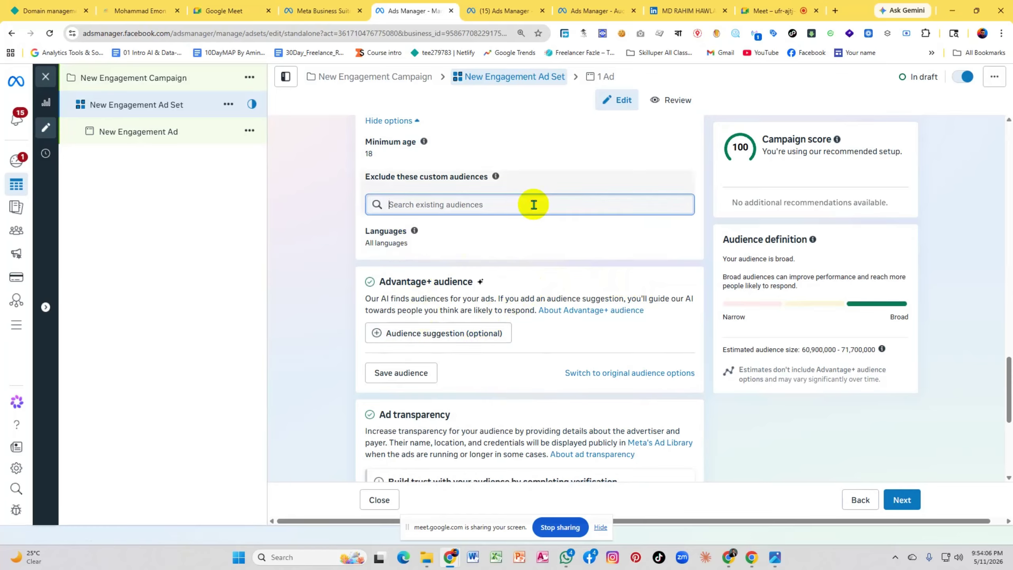
drag(362, 176, 448, 205)
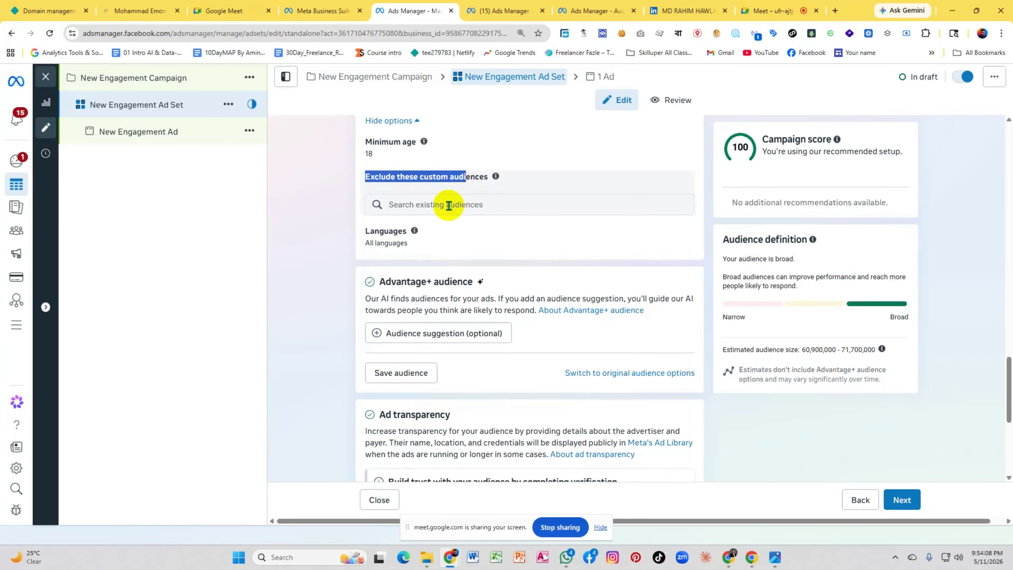
click(449, 205)
click(983, 244)
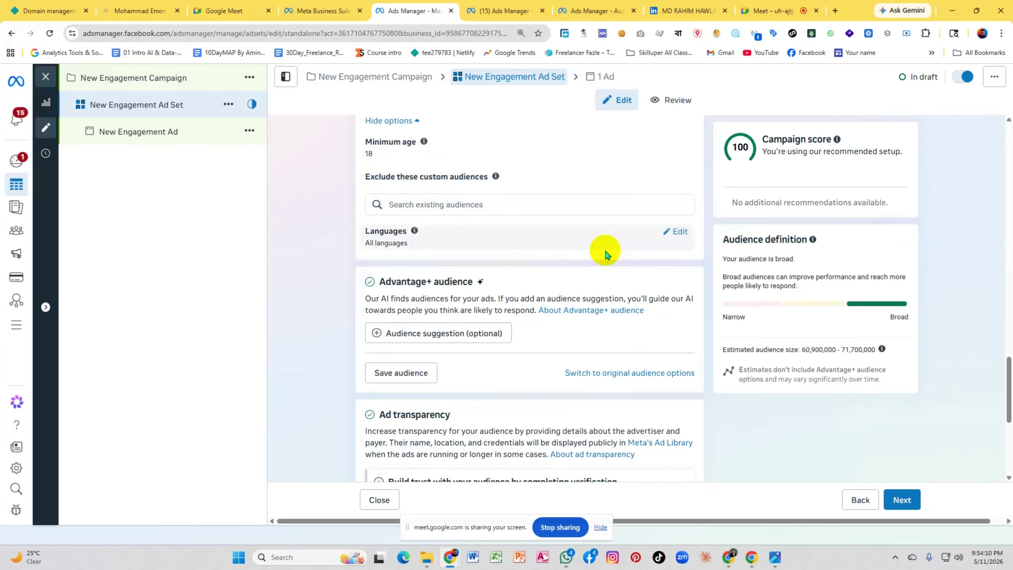
Check the ad transparency and placements sections, and retry switching to the original audience options with Stay in current setup
scroll(454, 363, down, 3)
scroll(454, 361, down, 3)
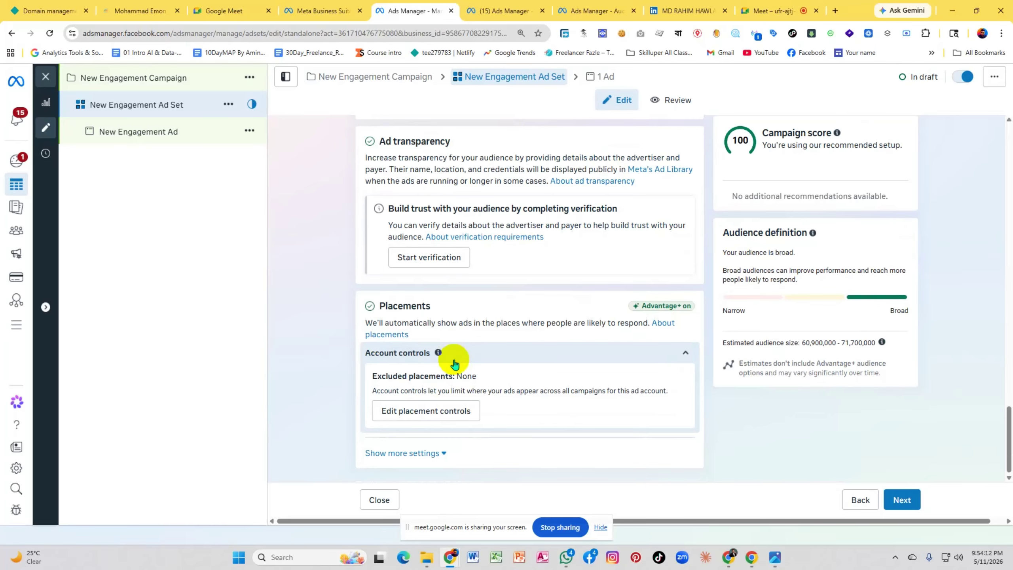
scroll(454, 362, up, 3)
scroll(453, 362, down, 3)
scroll(454, 364, up, 3)
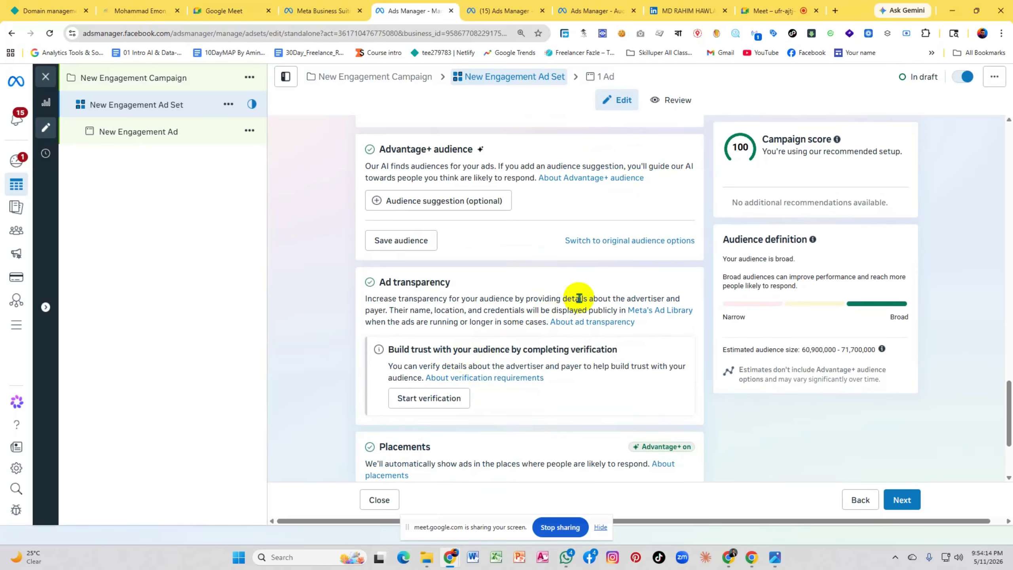
click(635, 240)
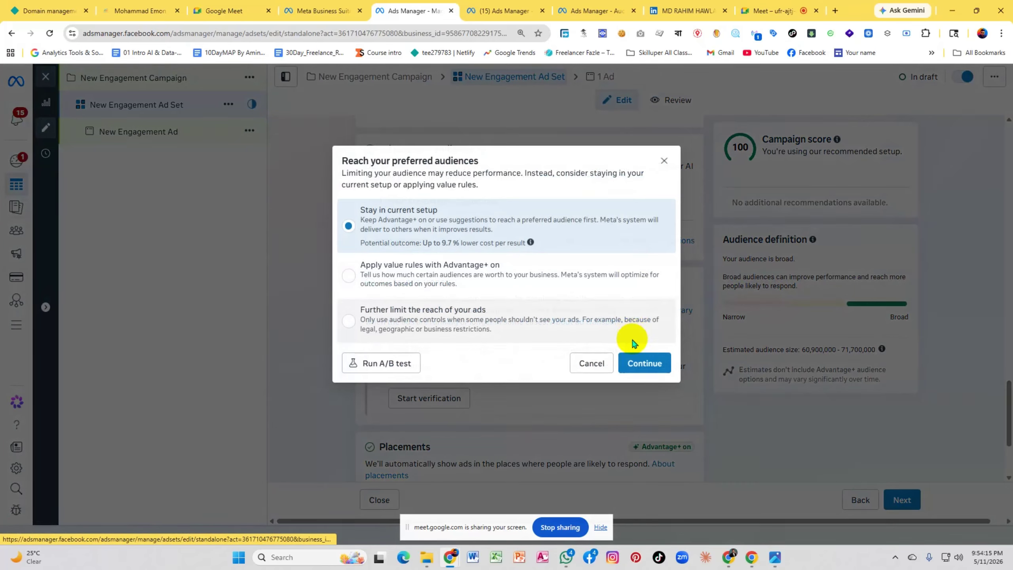
click(657, 367)
Open the minimum age setting in the audience controls for editing and check its available ages
scroll(614, 255, up, 3)
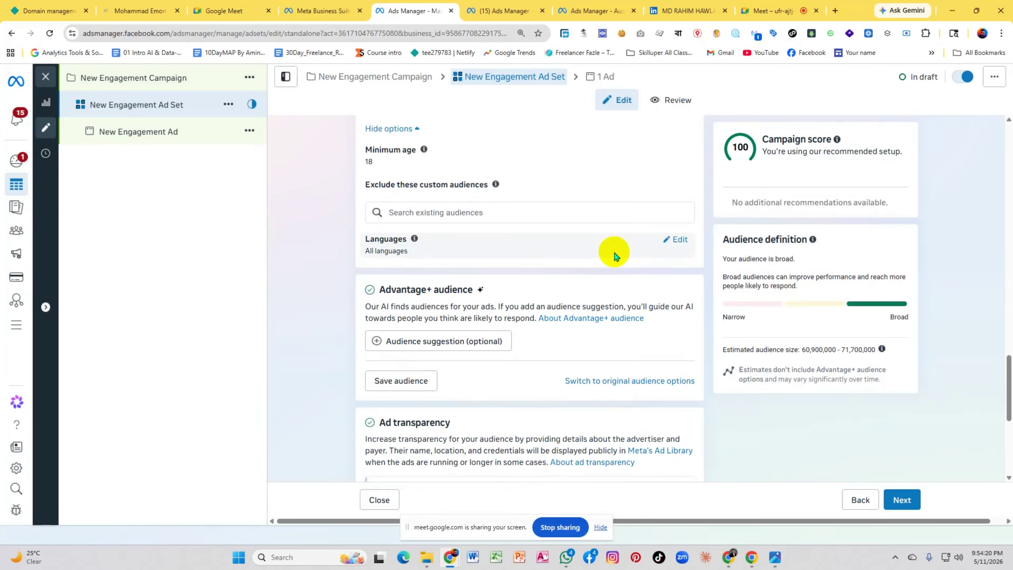
scroll(522, 267, up, 3)
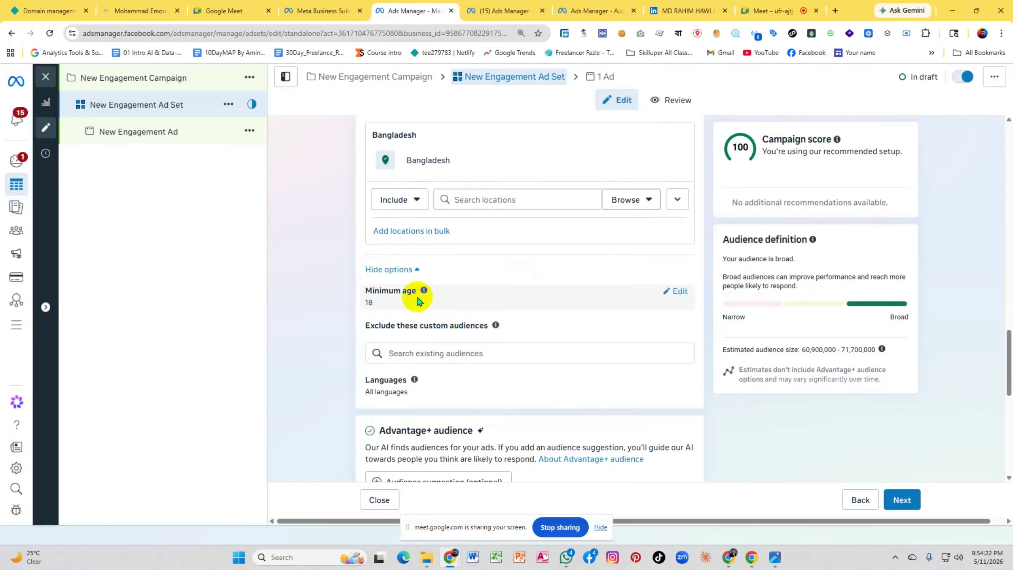
click(677, 292)
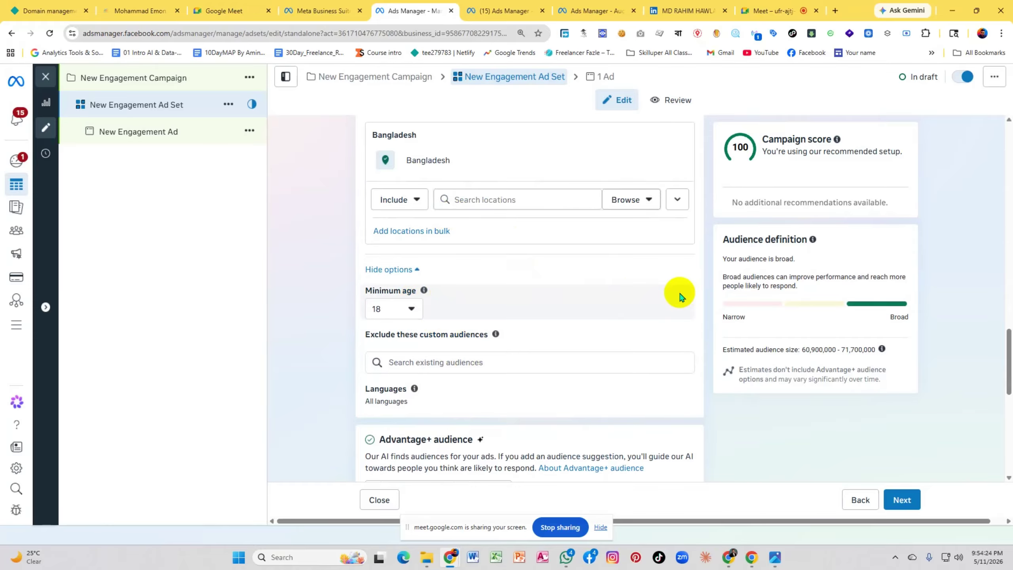
click(396, 309)
click(396, 310)
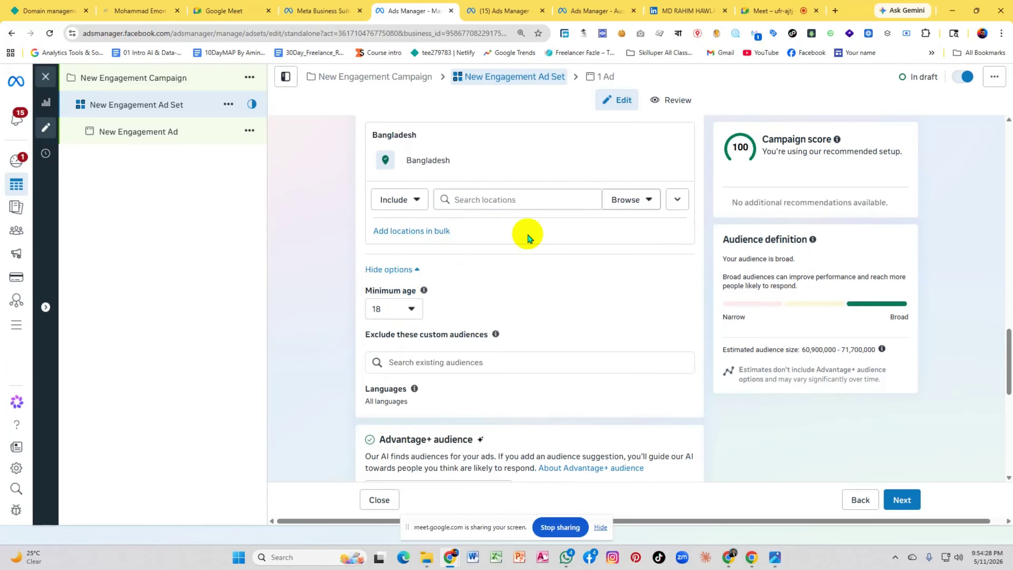
Check the additional budget and schedule settings and the saved audience choices of the ad set
scroll(526, 233, up, 4)
scroll(527, 236, up, 3)
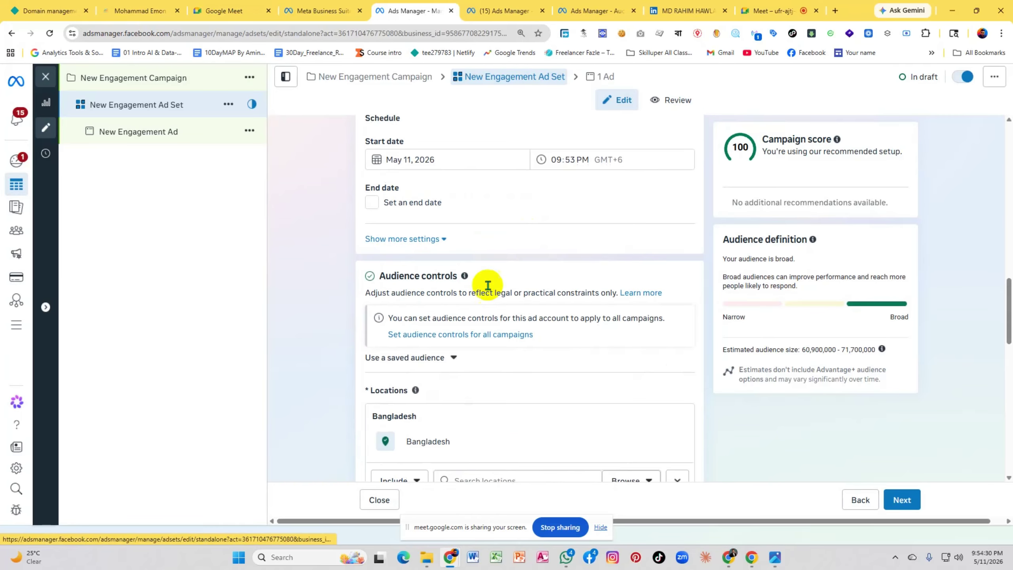
click(415, 240)
click(415, 240)
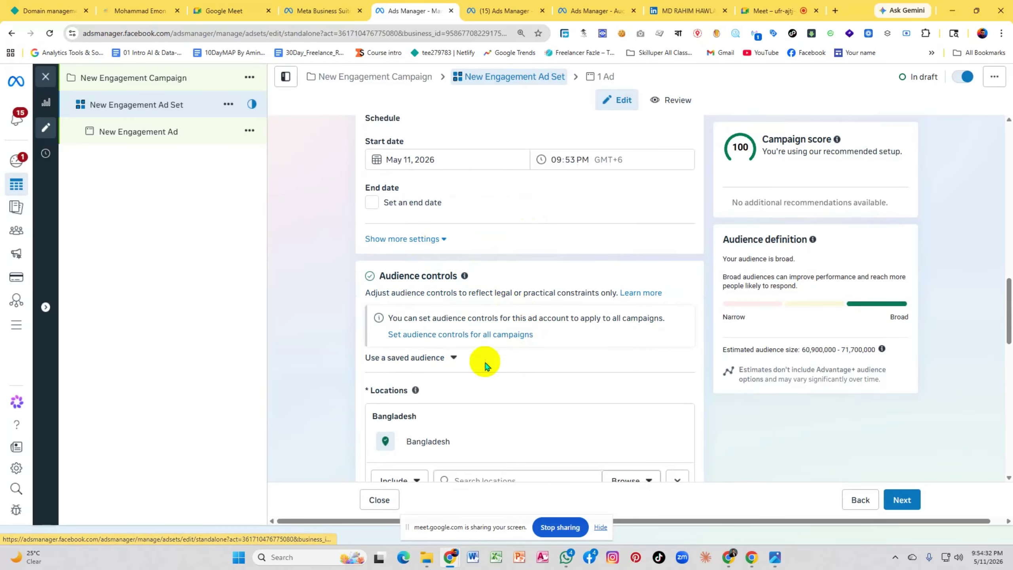
click(428, 358)
click(542, 347)
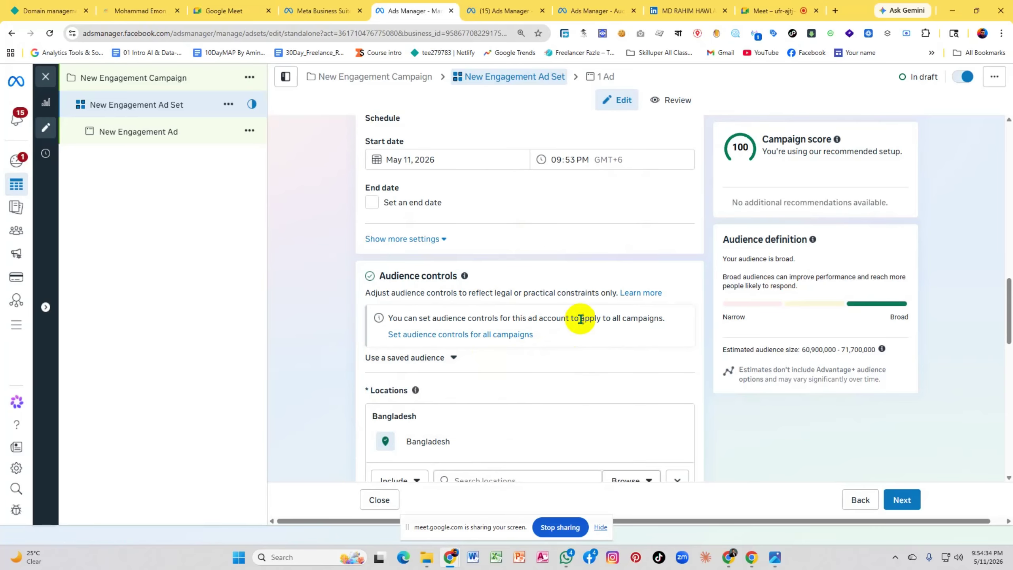
Check the ad set's audience sections and try switching to the original audience options with Stay in current setup
scroll(580, 317, down, 3)
scroll(581, 316, down, 3)
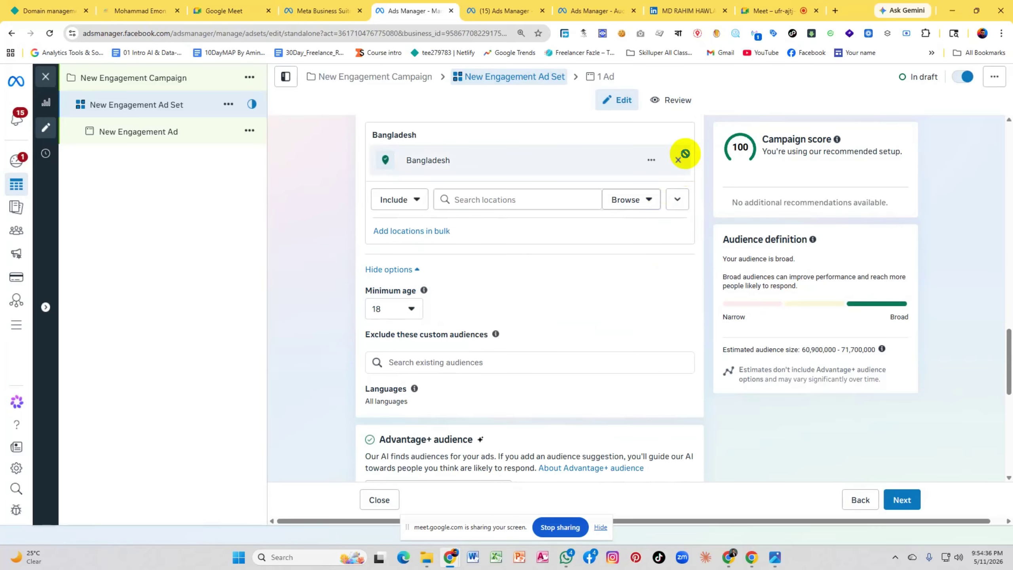
scroll(513, 351, down, 3)
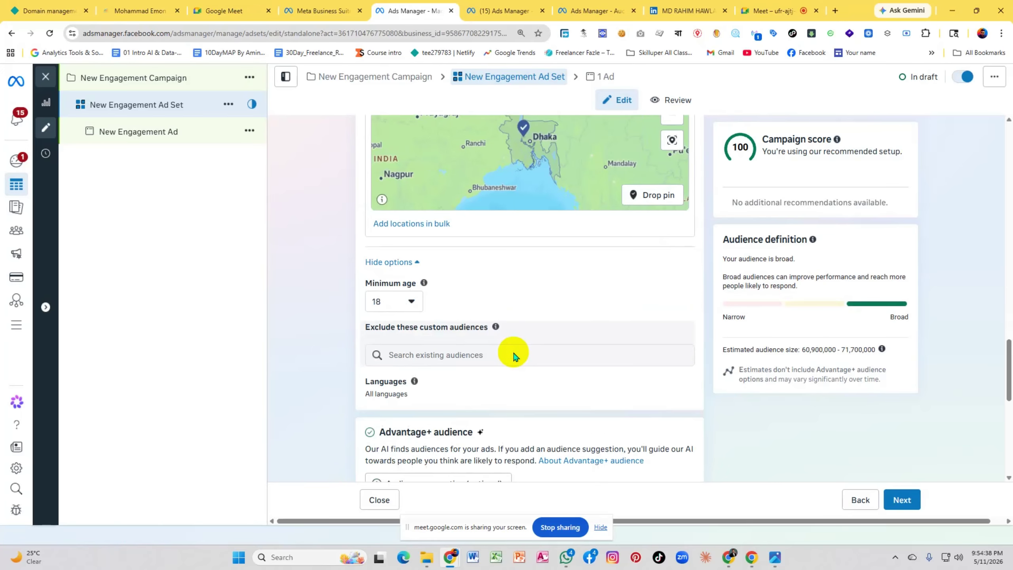
scroll(472, 399, down, 3)
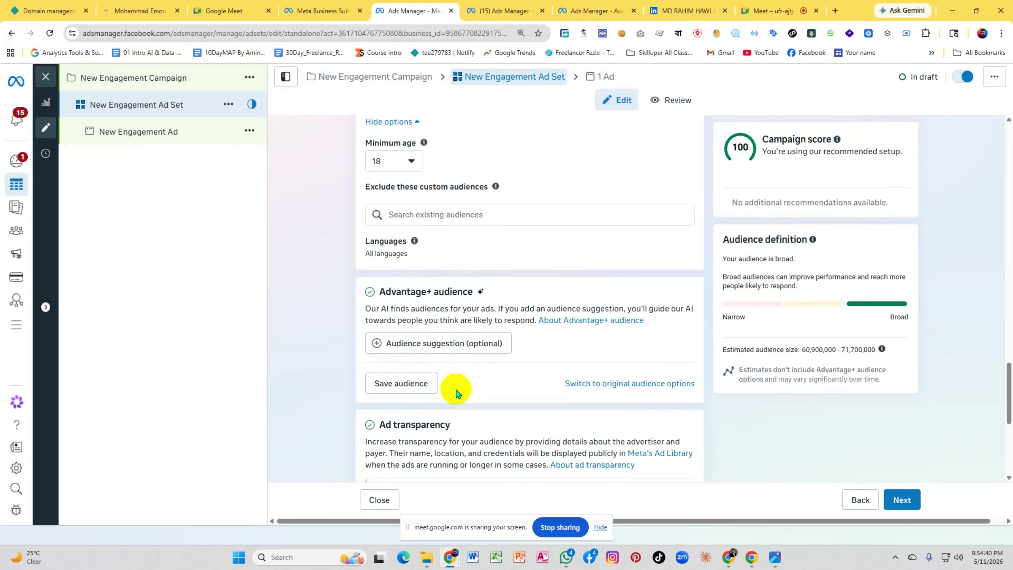
scroll(495, 381, down, 3)
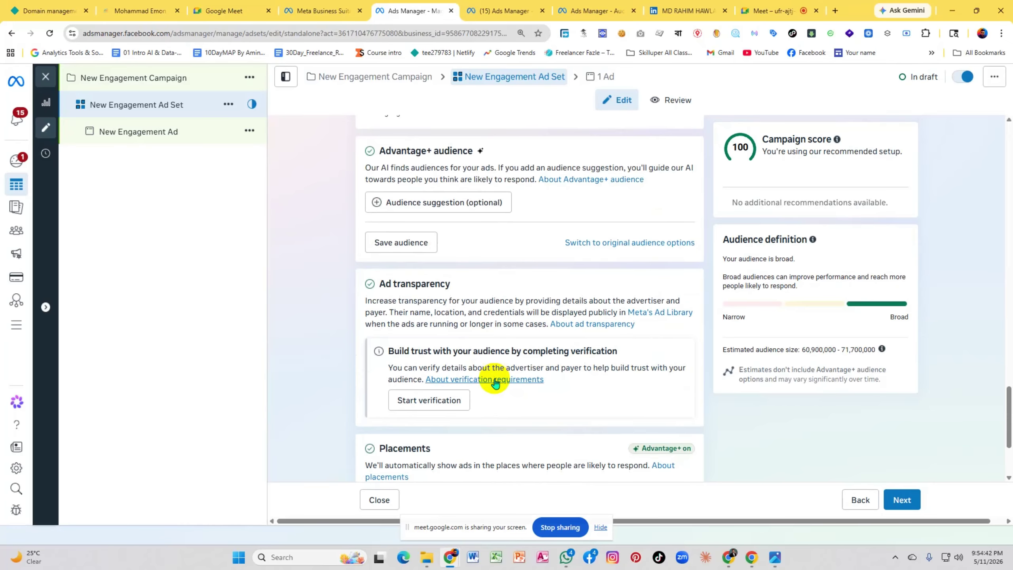
scroll(496, 381, up, 3)
click(597, 381)
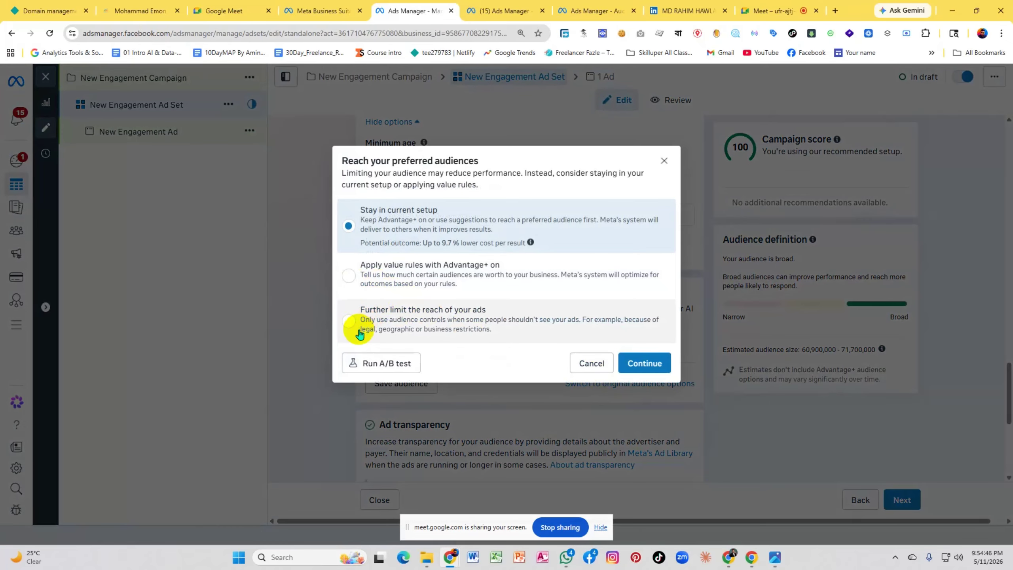
click(640, 359)
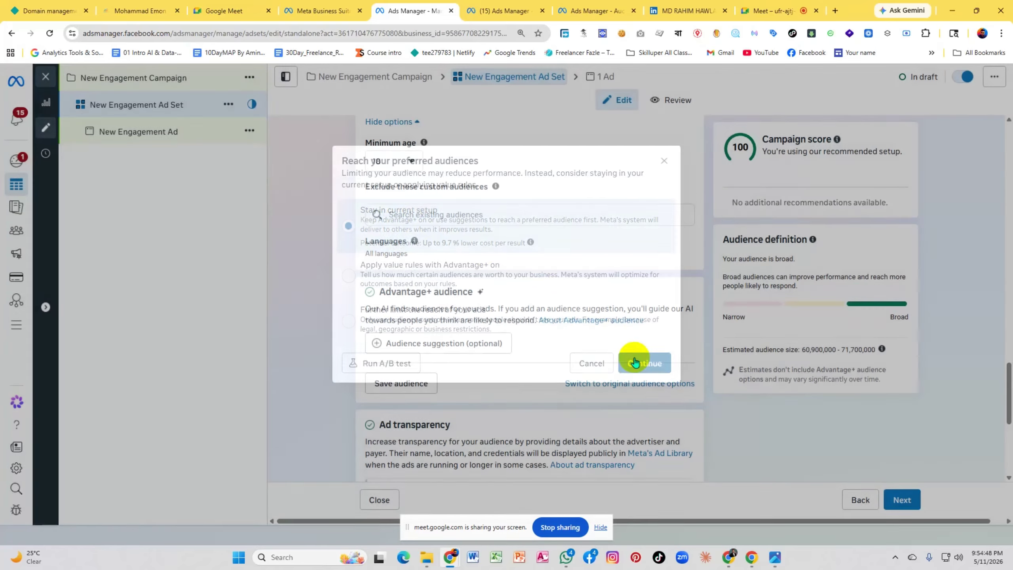
Open the languages setting in the audience controls for editing
scroll(495, 319, down, 3)
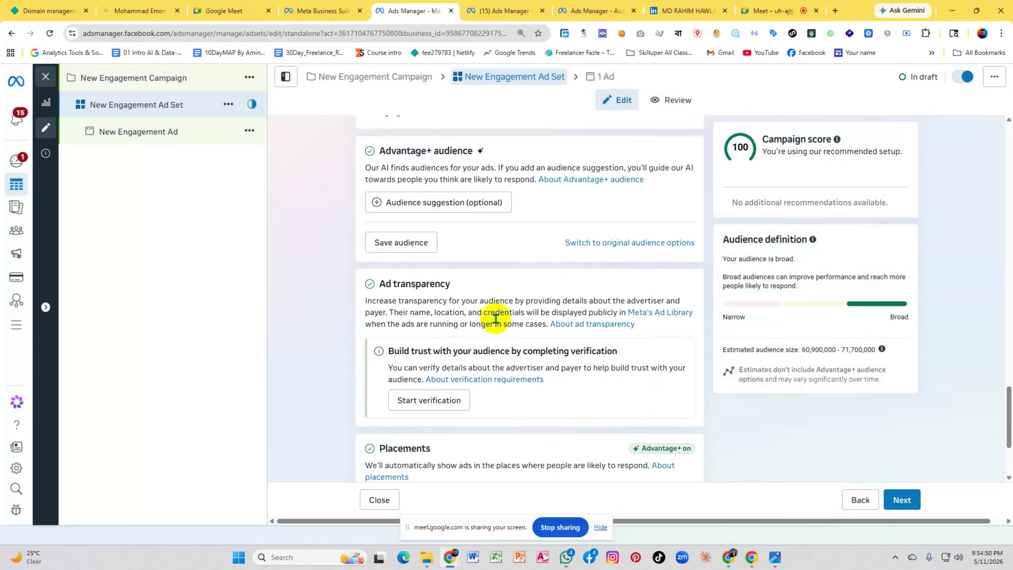
scroll(495, 319, down, 3)
scroll(496, 318, up, 6)
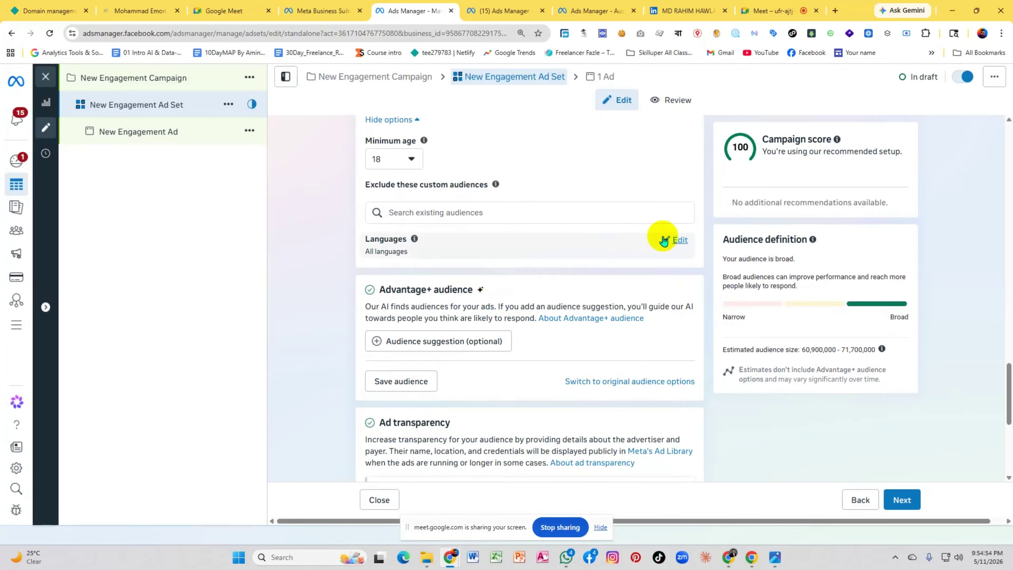
click(670, 240)
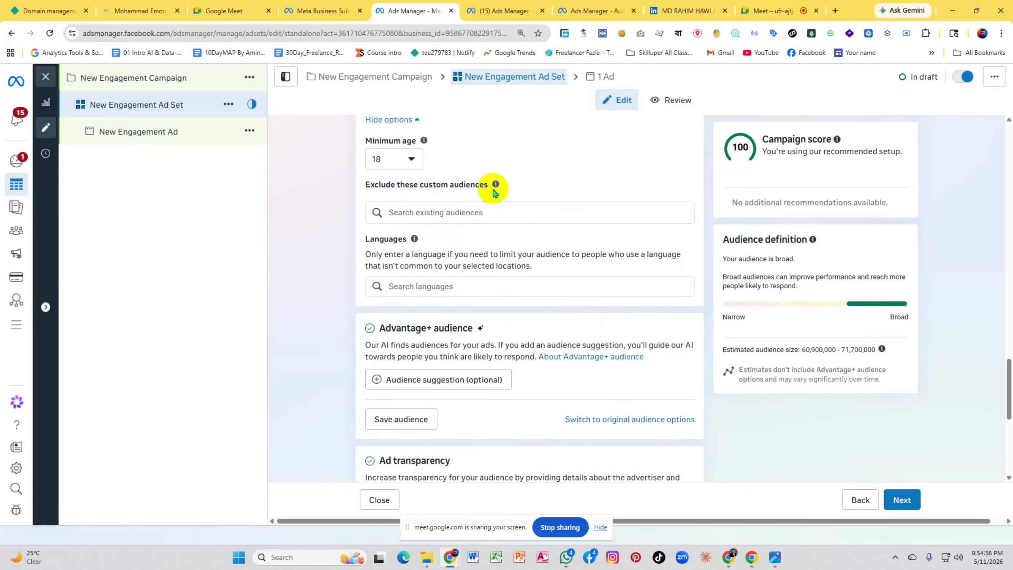
Collapse and re-expand the additional audience control options, and review the location, minimum age and custom audience exclusion settings
scroll(558, 255, up, 3)
click(425, 259)
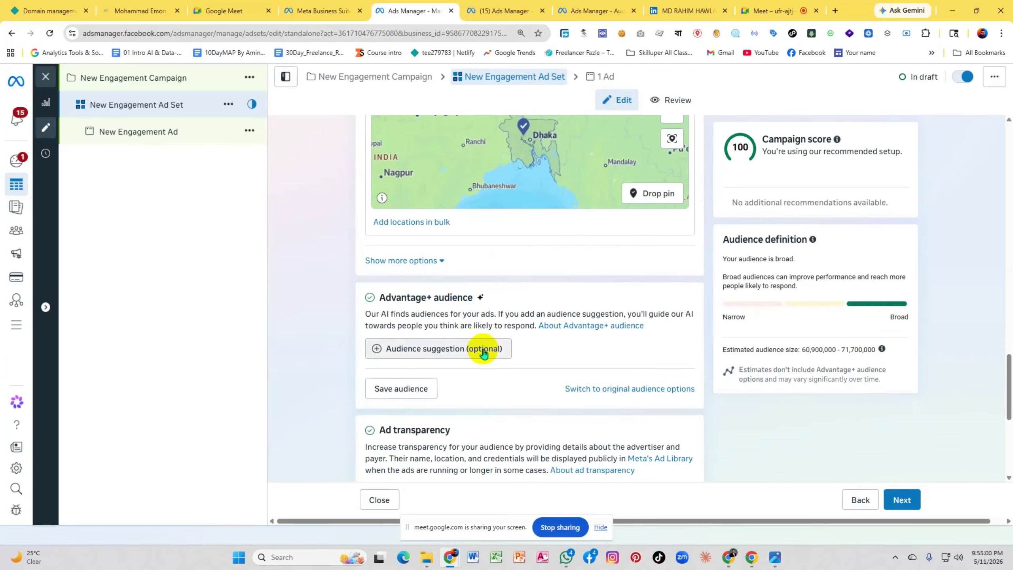
click(415, 260)
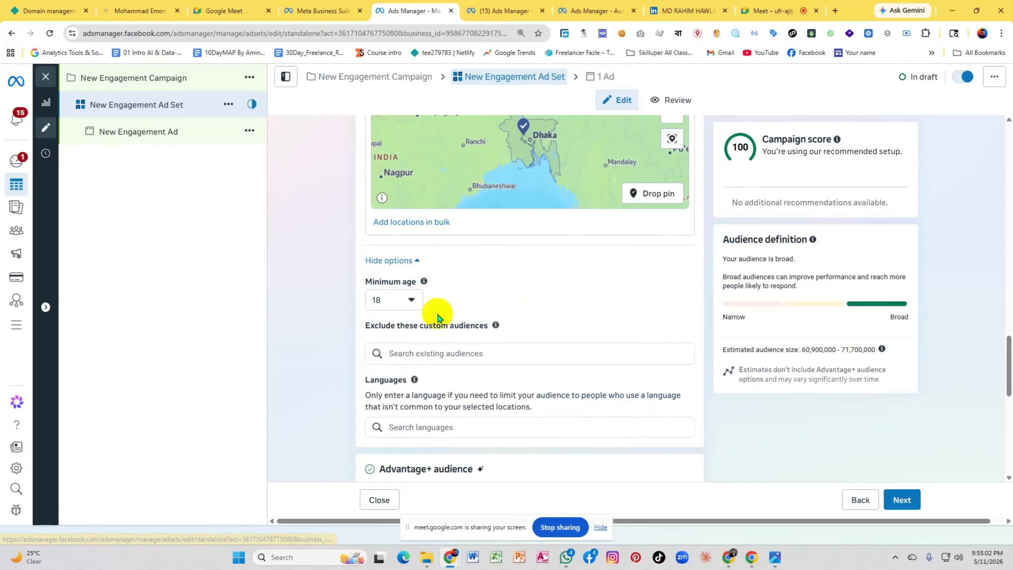
scroll(444, 320, up, 3)
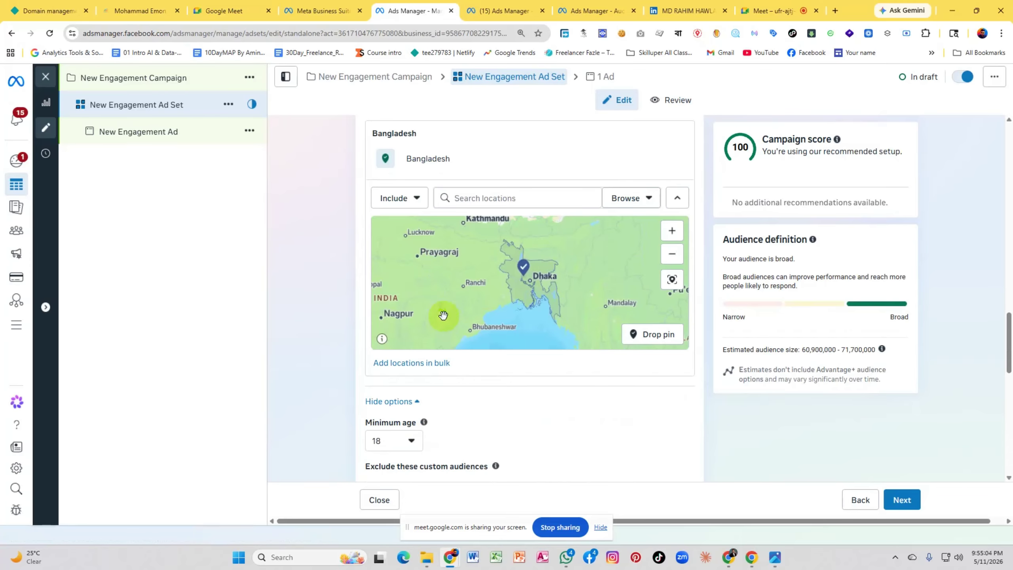
scroll(584, 174, up, 3)
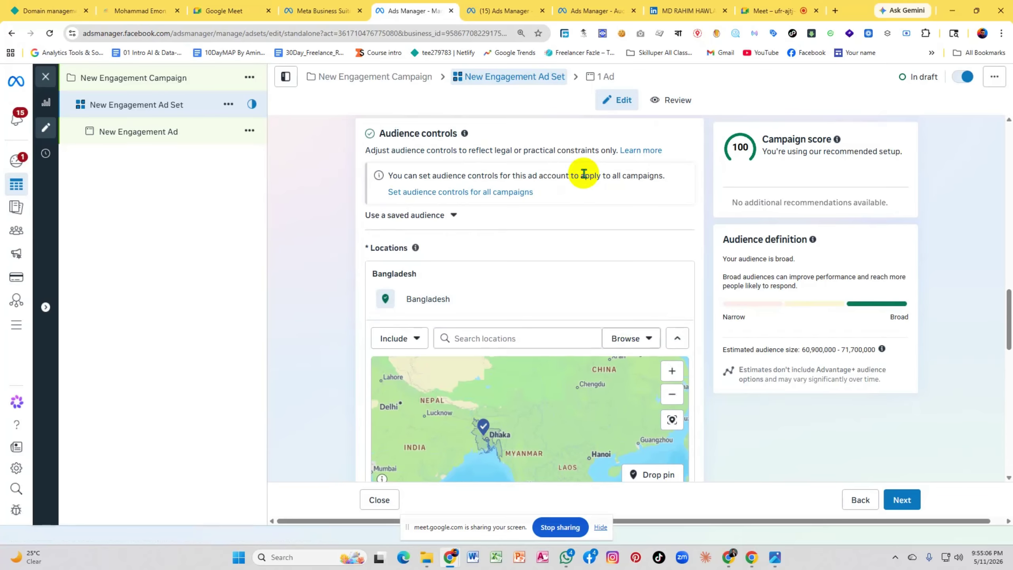
scroll(584, 175, down, 7)
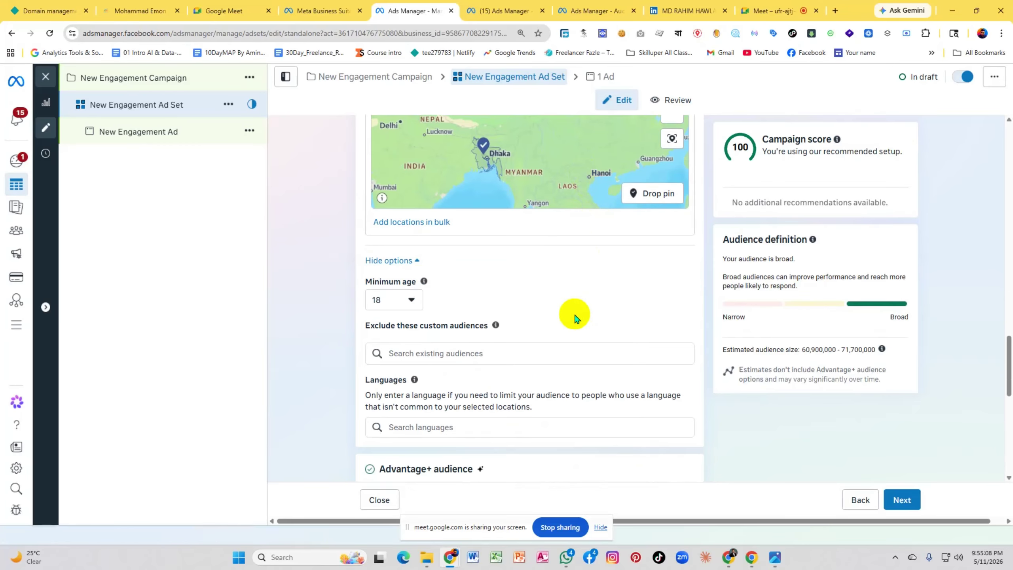
scroll(574, 318, down, 3)
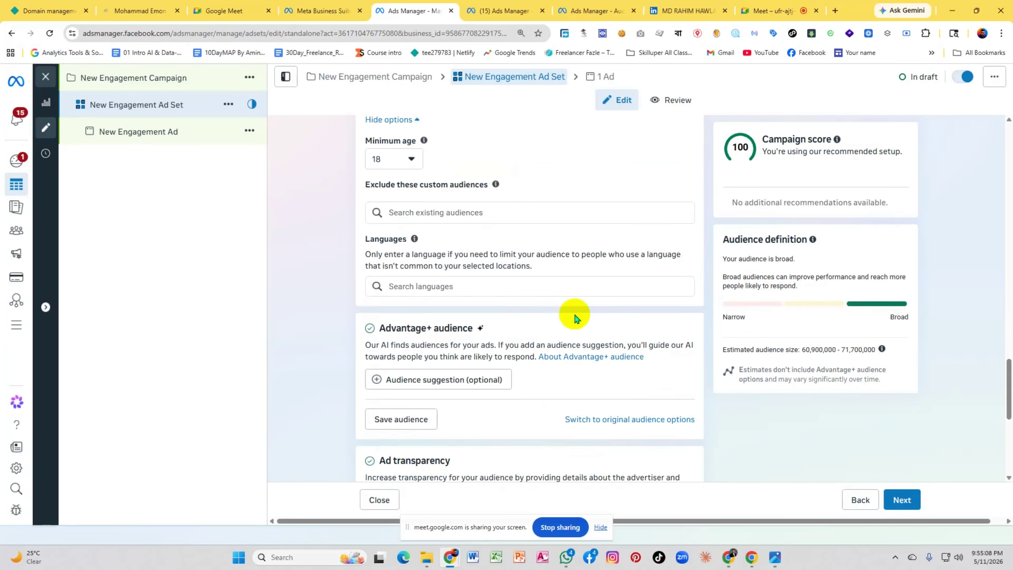
Try switching to the original audience options with Apply value rules with Advantage+ on, and postpone creating a rule set
click(596, 419)
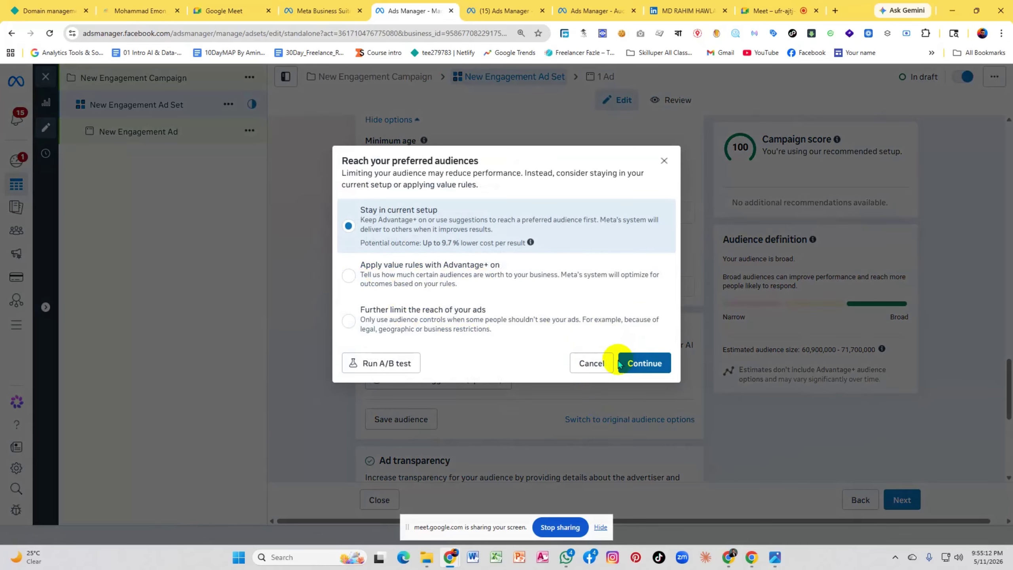
click(592, 363)
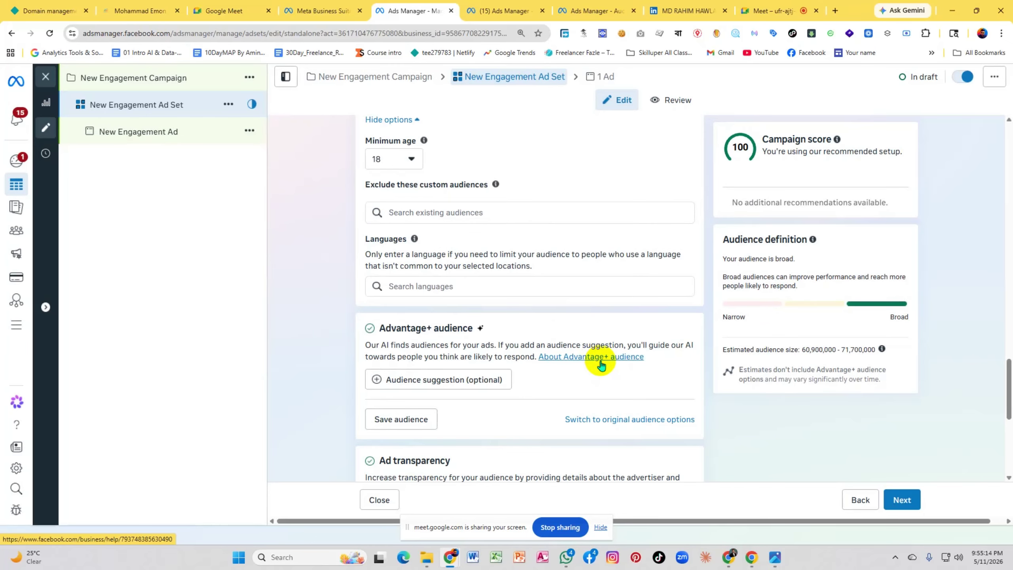
click(620, 419)
click(357, 279)
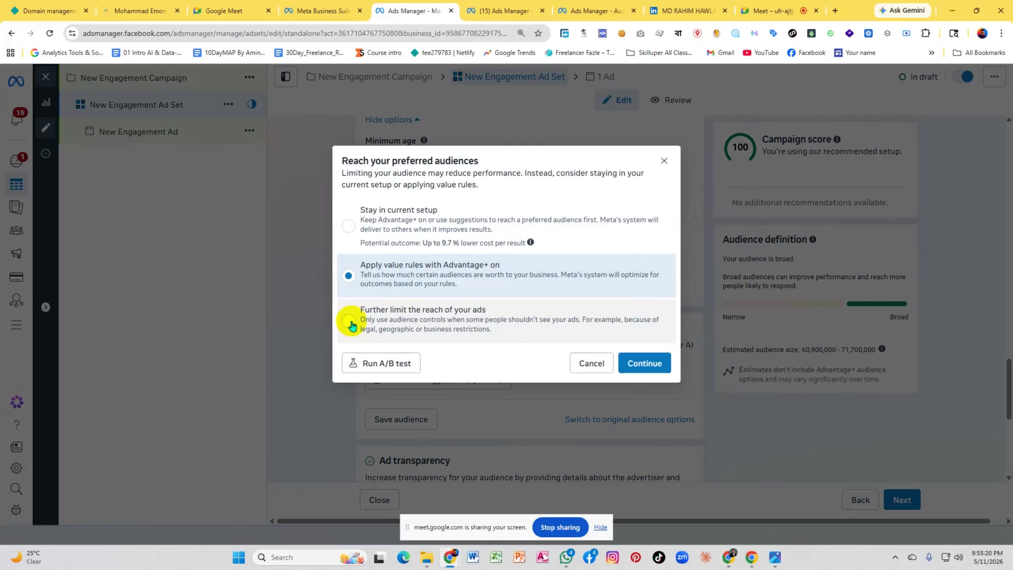
click(640, 363)
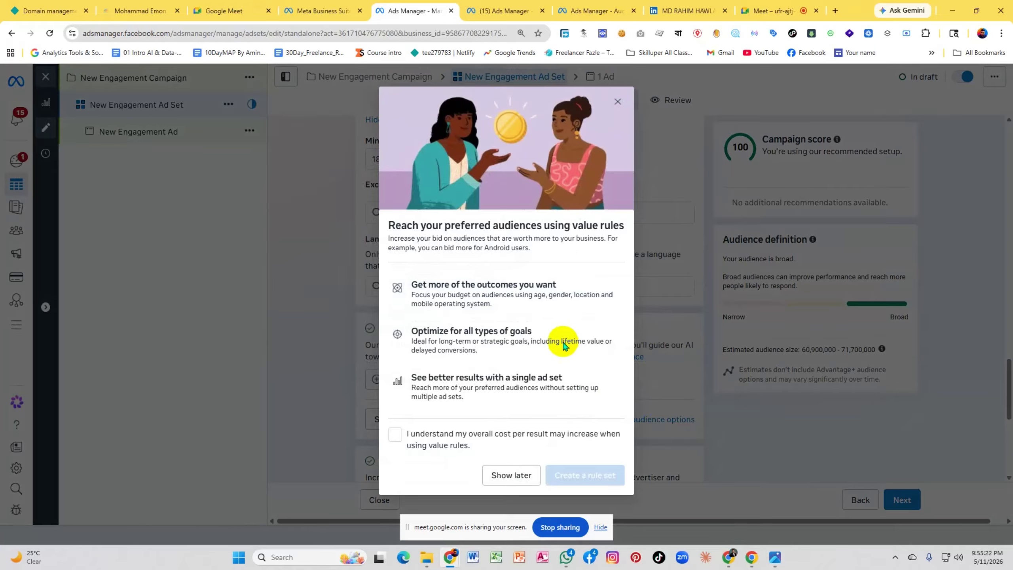
click(511, 474)
Retry the switch to original audience options, choosing Stay in current setup instead of value rules
click(642, 421)
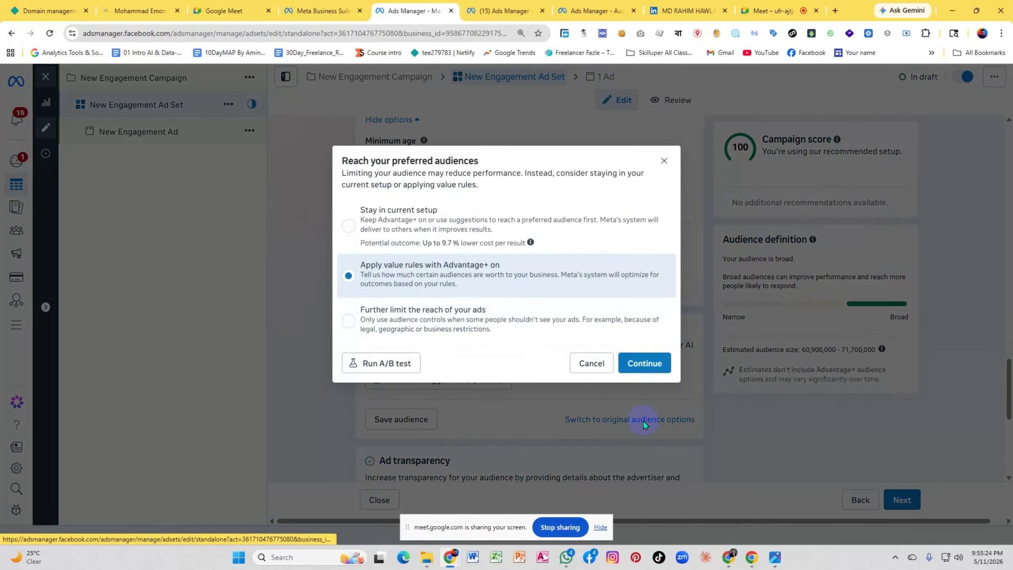
click(349, 225)
click(658, 362)
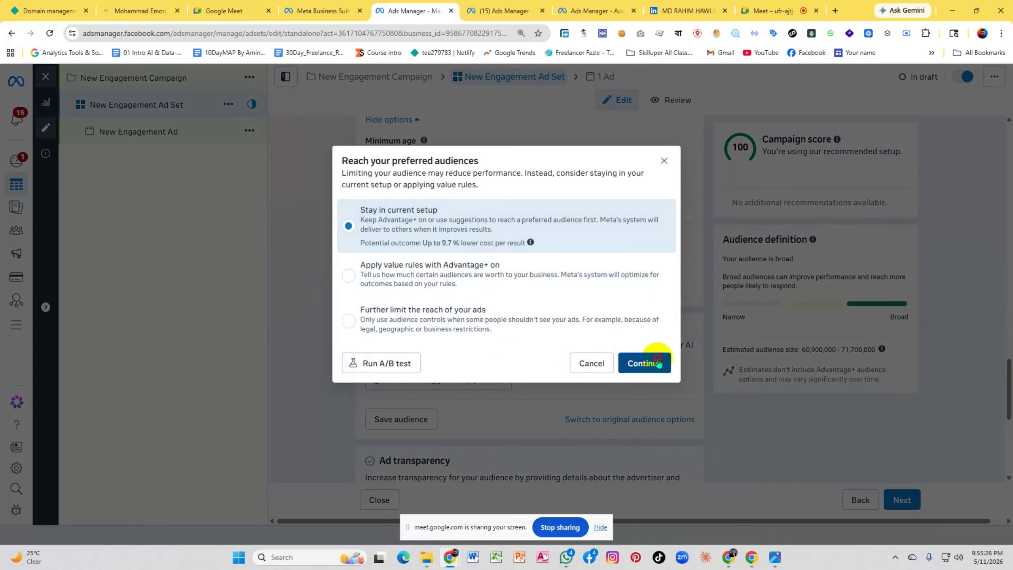
Check the ad account's audience controls for all campaigns and close them without making changes
scroll(656, 359, up, 7)
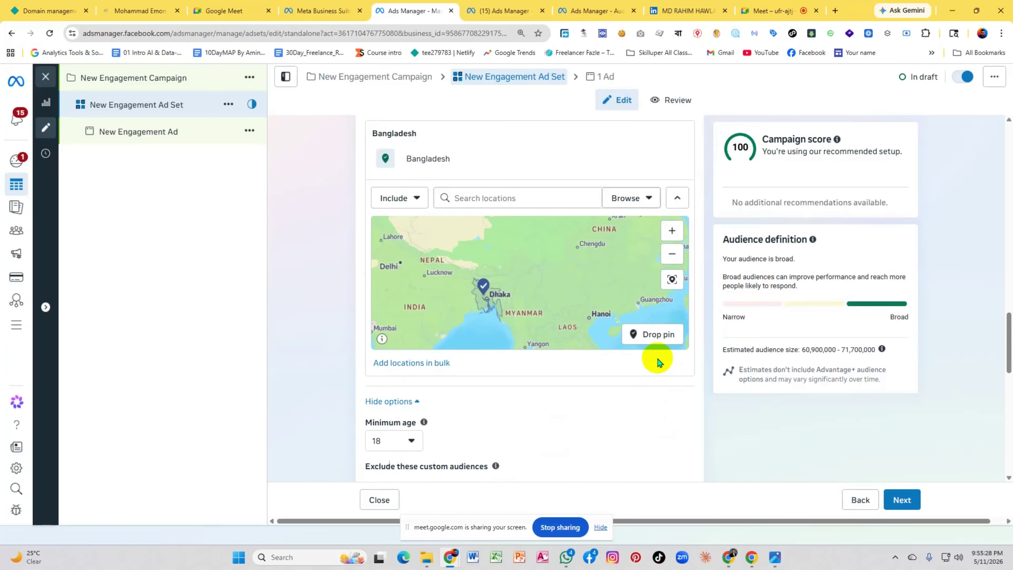
scroll(657, 362, up, 3)
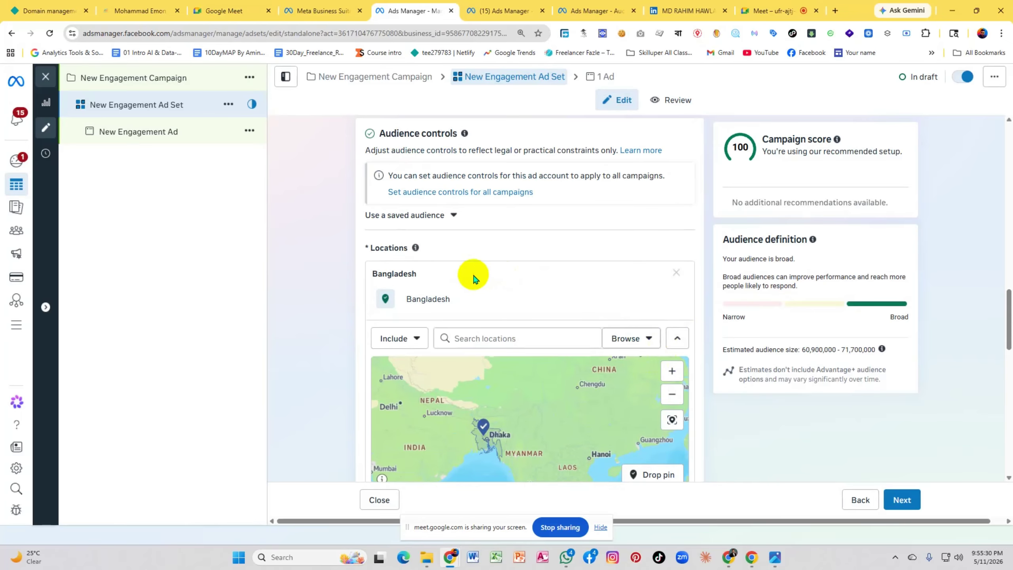
scroll(422, 233, up, 3)
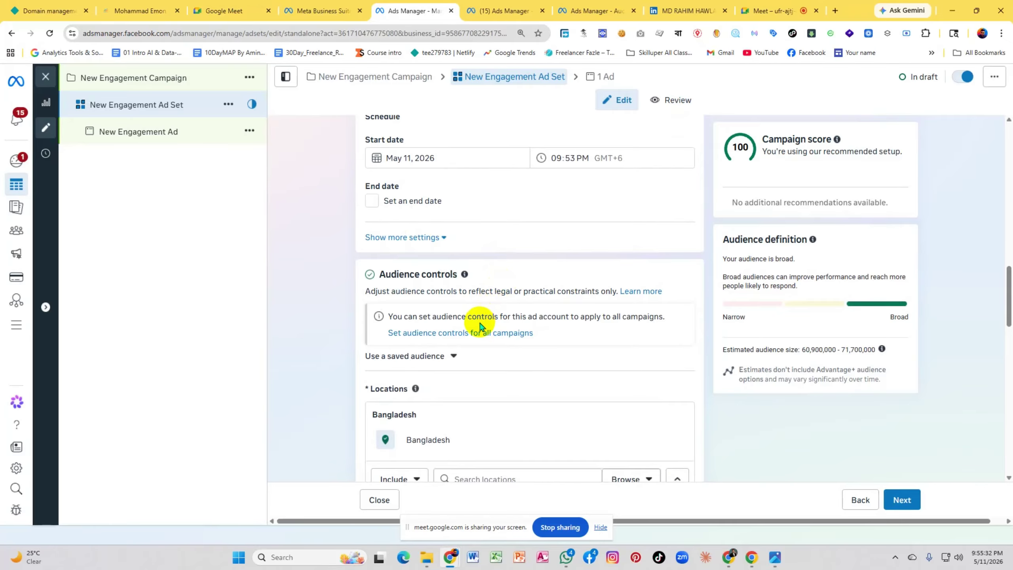
click(445, 335)
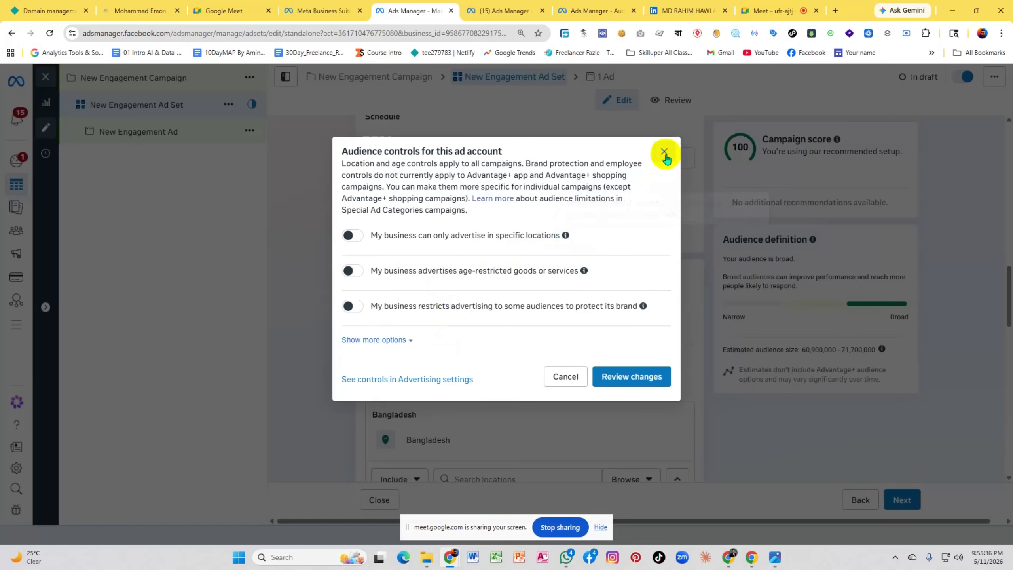
click(665, 154)
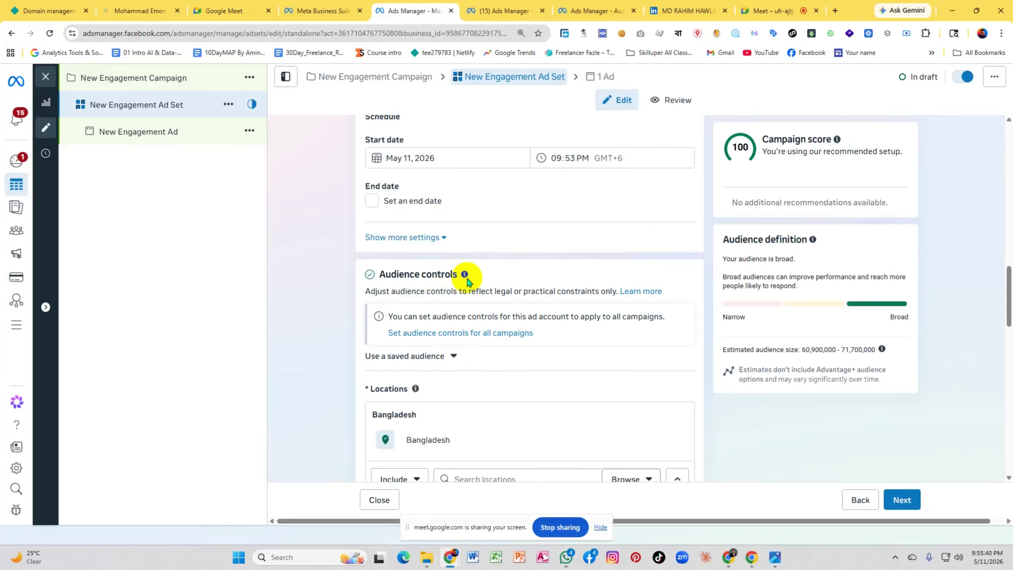
Read the explanation of audience controls and check the additional budget scheduling settings of the ad set
mouse_move(467, 280)
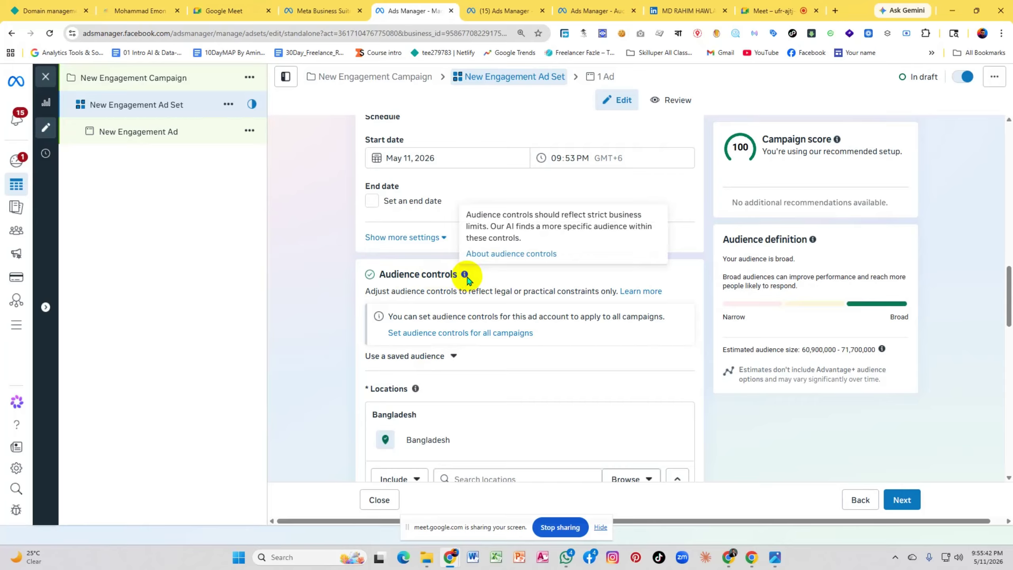
click(420, 240)
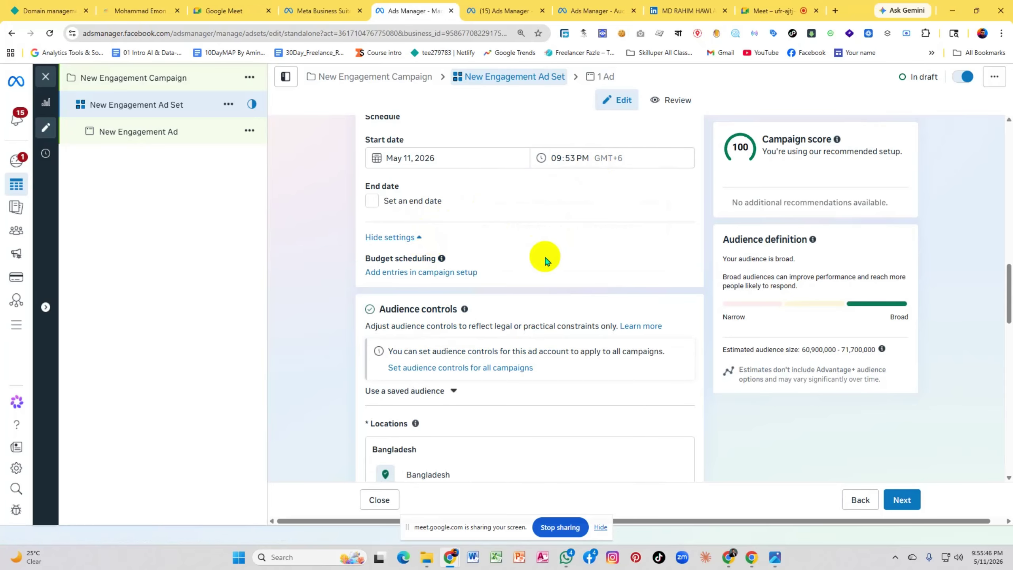
scroll(499, 265, up, 3)
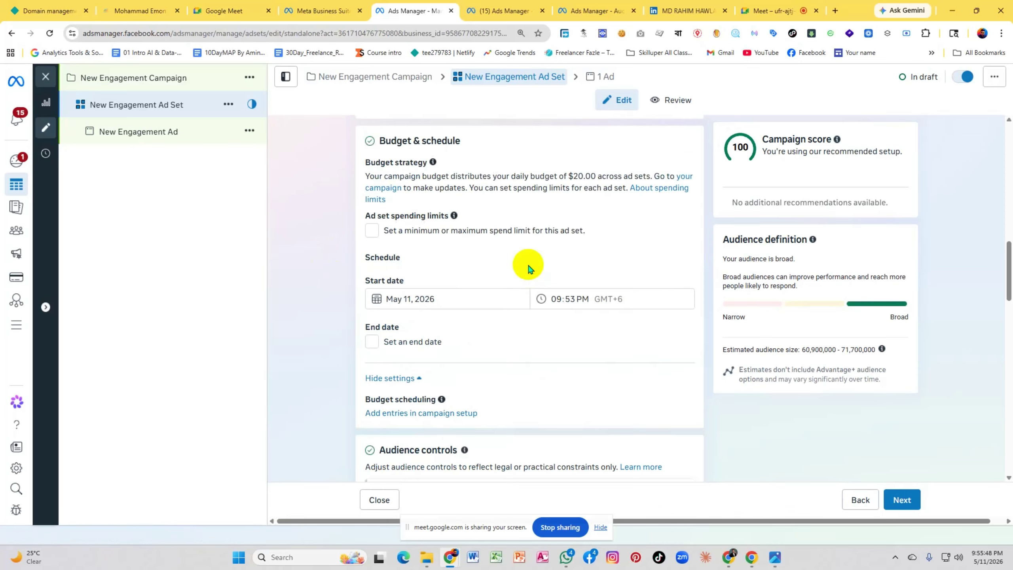
scroll(478, 287, down, 3)
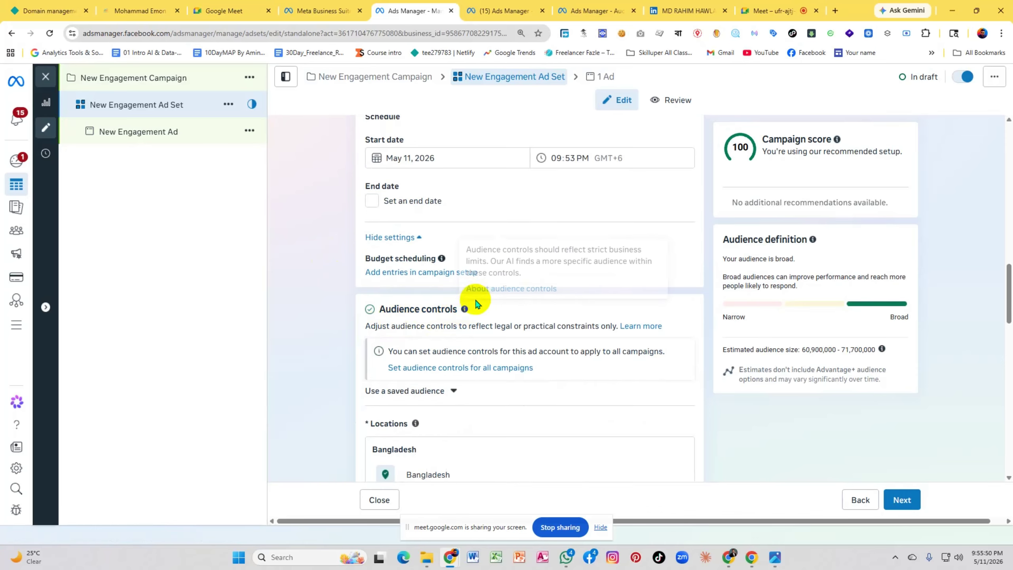
scroll(499, 307, down, 3)
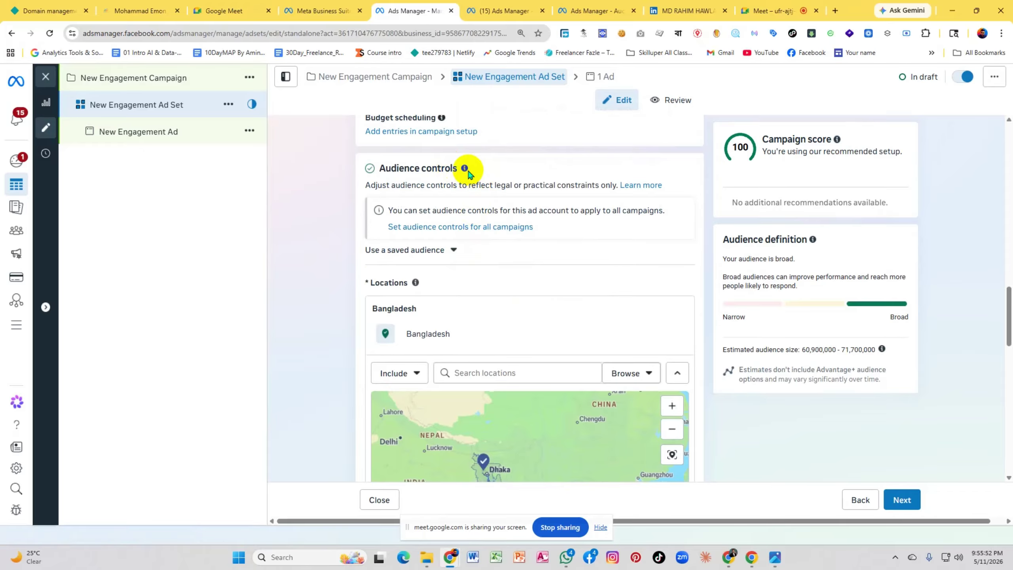
mouse_move(465, 170)
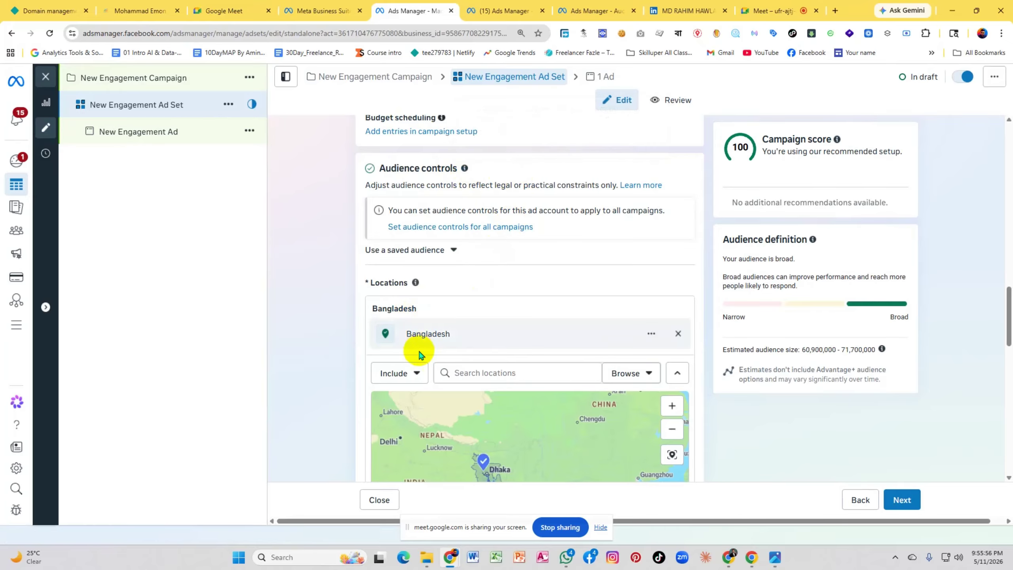
Check the location inclusion choices and the saved audience list in the audience controls
click(417, 370)
click(417, 370)
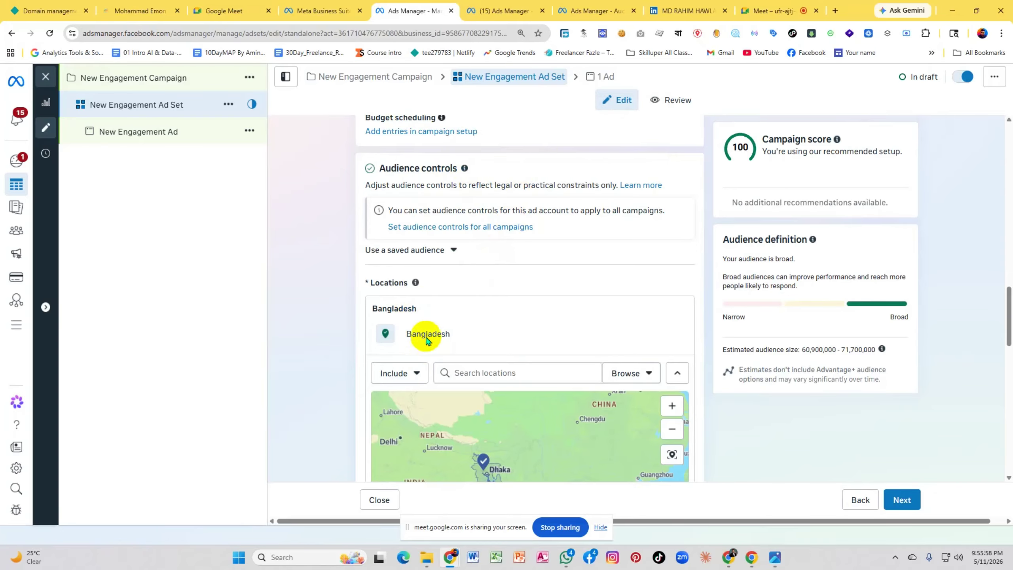
click(422, 257)
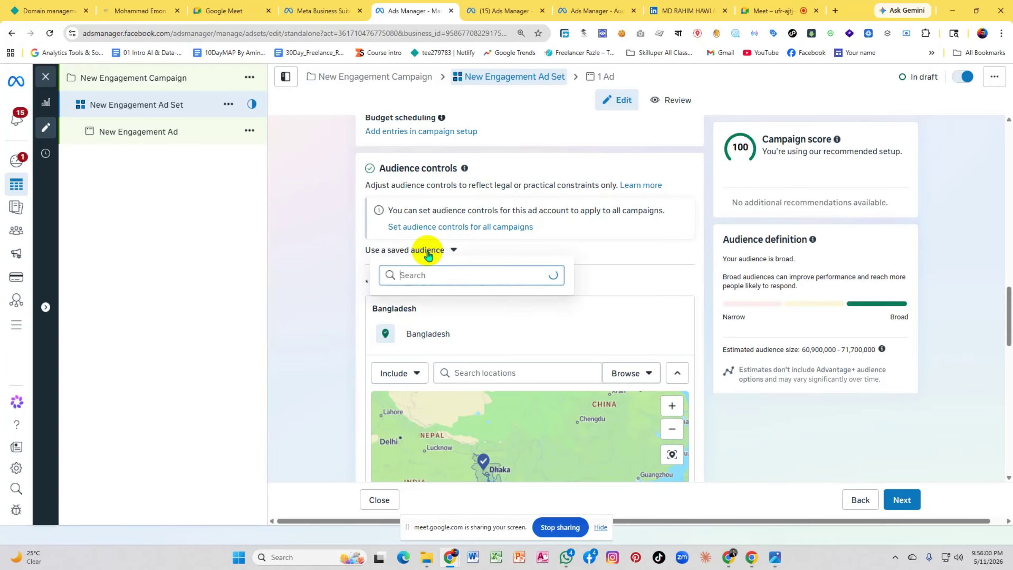
click(497, 251)
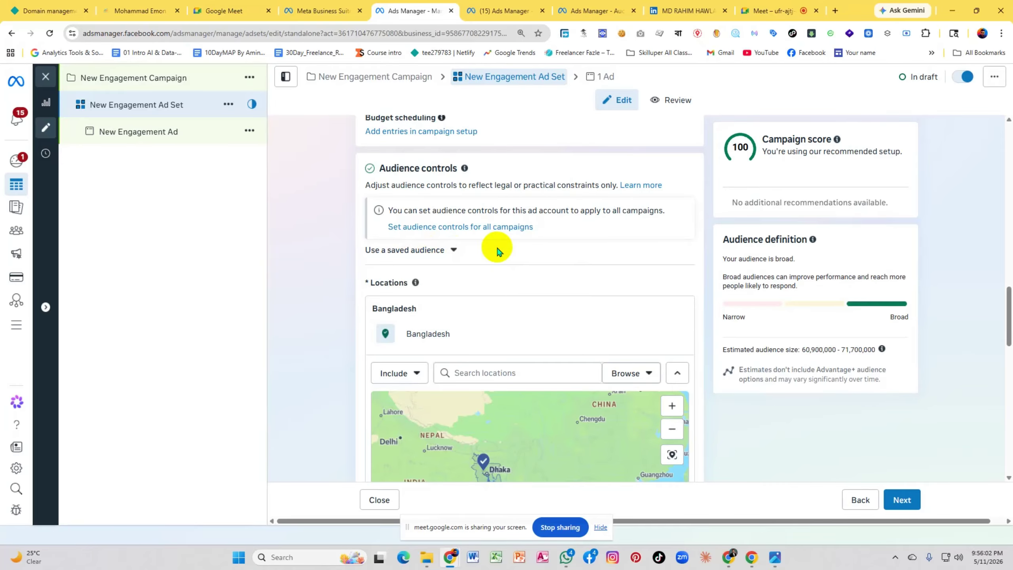
Check the location, minimum age, exclusion and language controls, and close the New Engagement Ad Set editor
scroll(496, 251, down, 3)
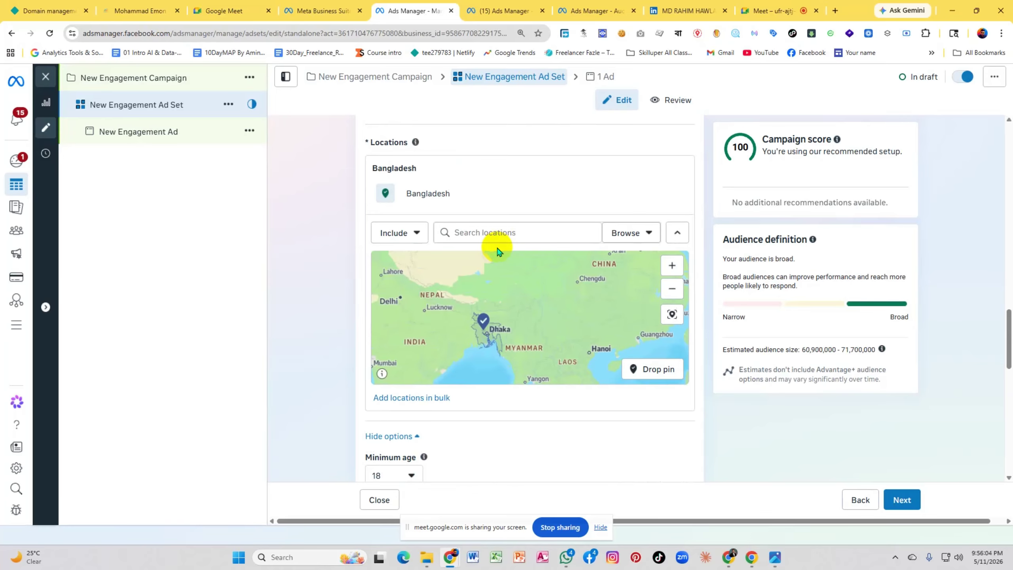
scroll(496, 250, down, 3)
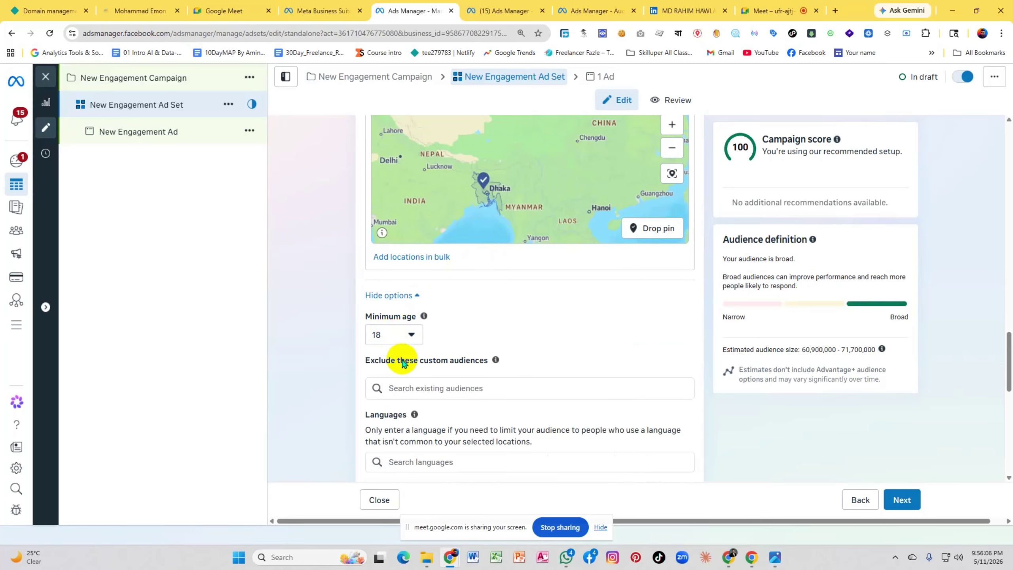
mouse_move(495, 360)
scroll(438, 318, down, 3)
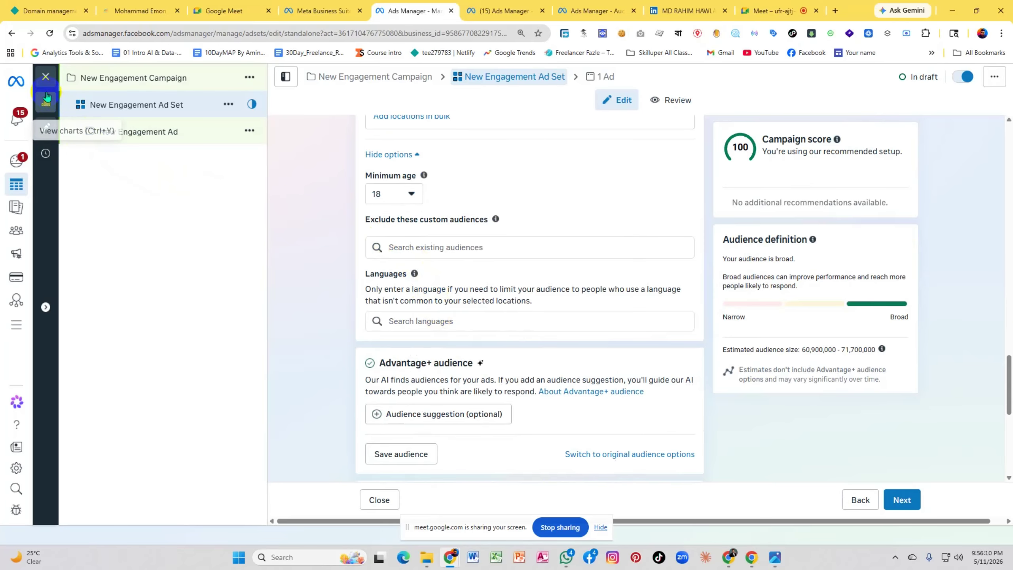
click(46, 76)
click(571, 288)
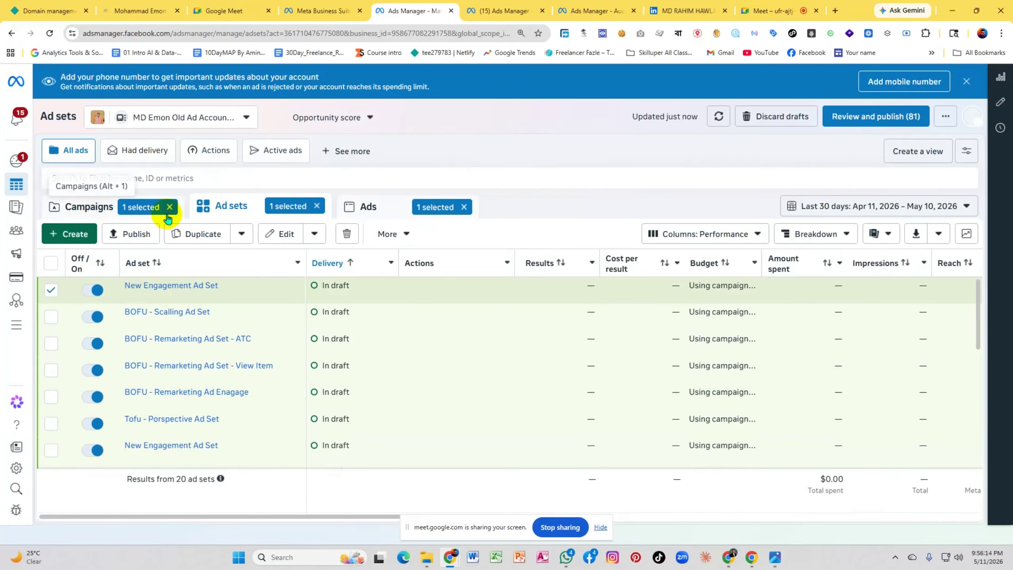
Clear the campaign, ad set and ad selections and show the full campaign list
click(169, 206)
click(316, 206)
click(463, 207)
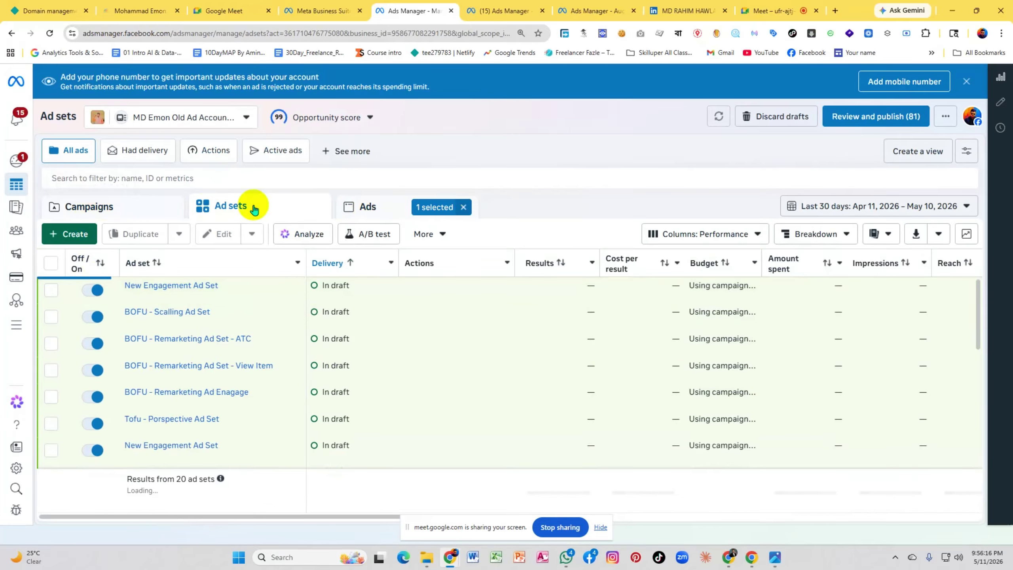
click(44, 207)
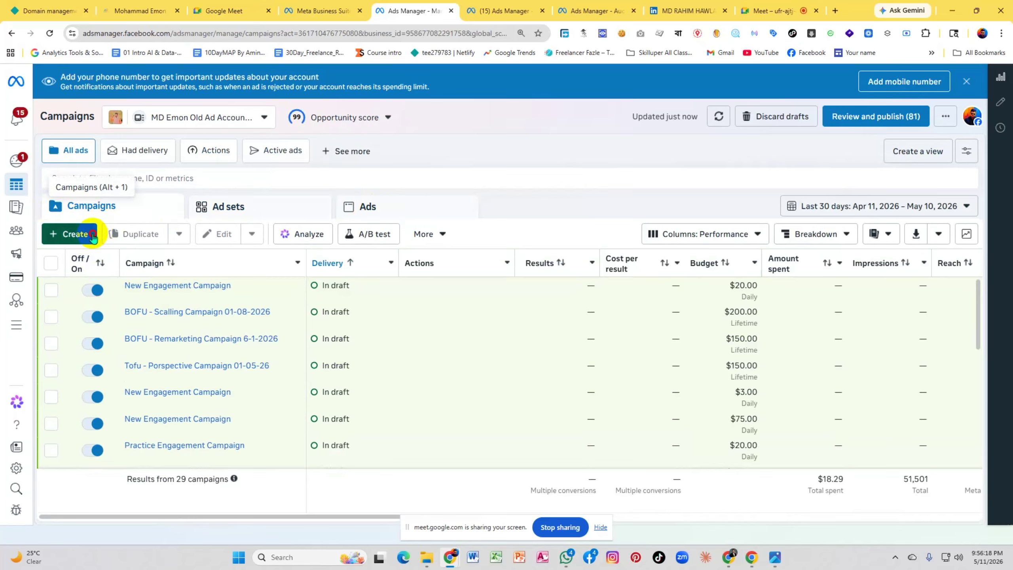
Create a new campaign with the Sales objective and open its New Sales Ad Set
click(72, 234)
click(348, 366)
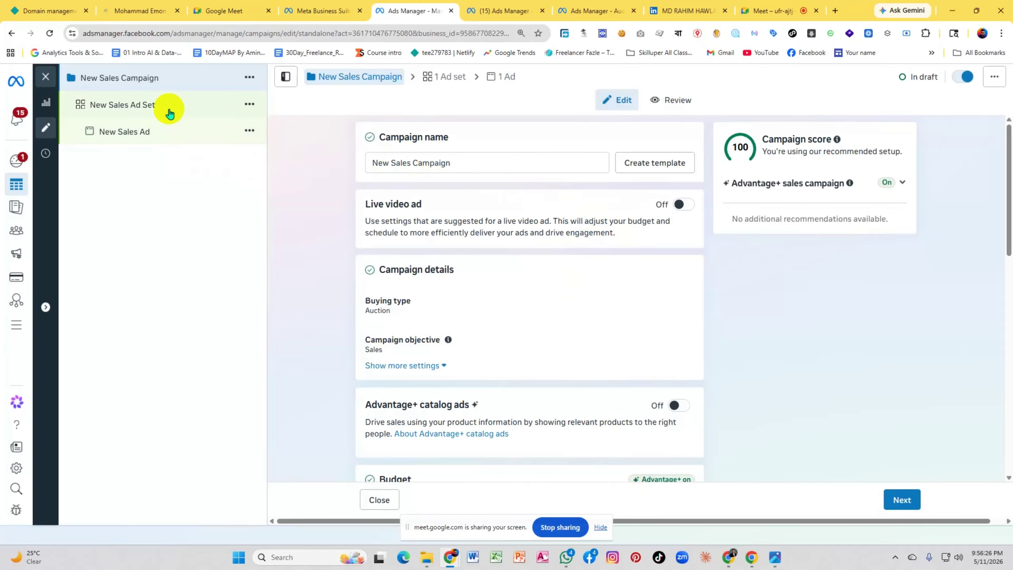
click(165, 115)
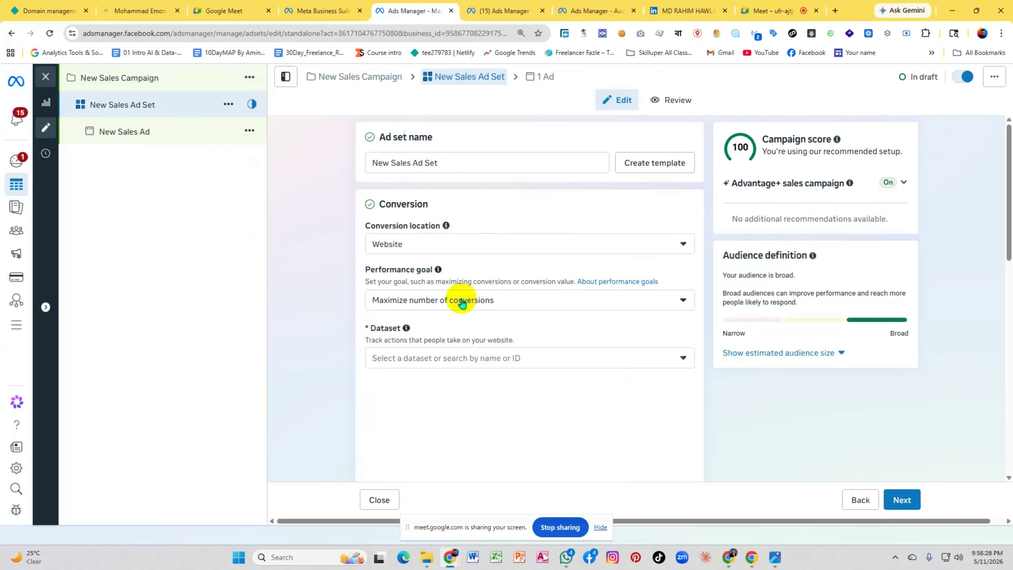
Select By Artimas as the conversion dataset of the sales ad set
scroll(442, 285, down, 3)
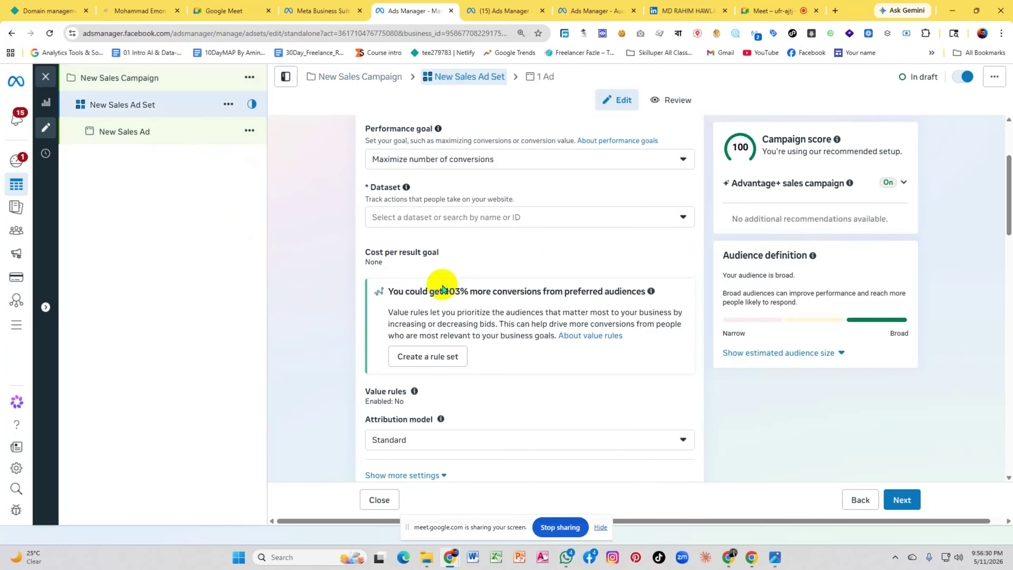
click(457, 221)
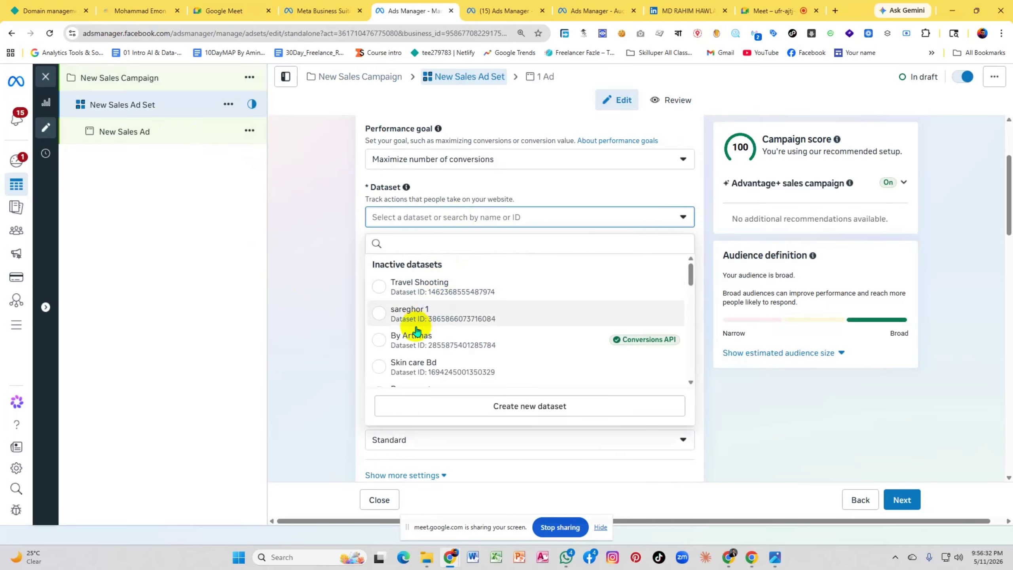
click(457, 333)
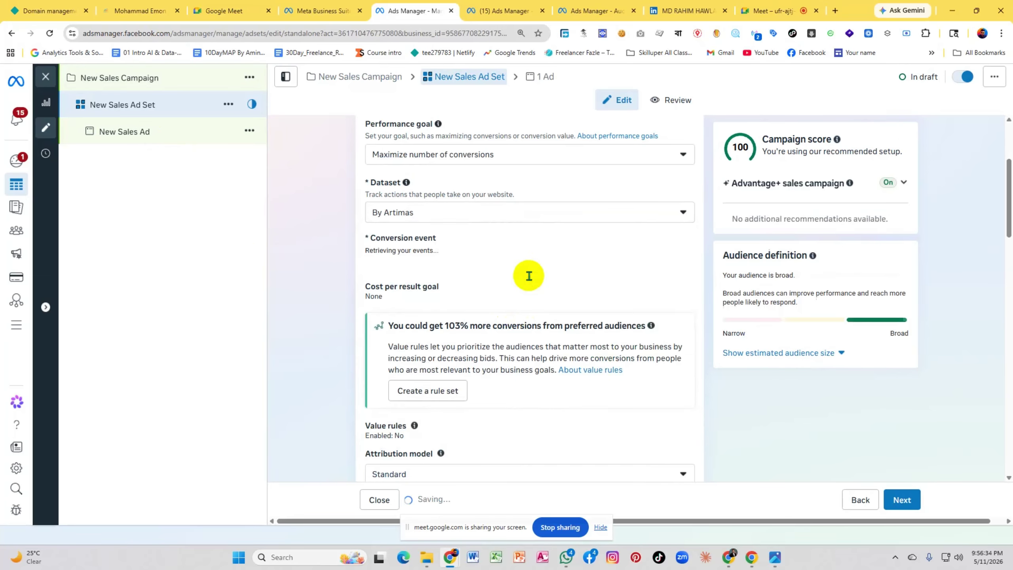
Include the custom audience "Lookalike (1%) - Who Engage Page But Not sent any messege" in the ad set's suggested audience
scroll(528, 274, down, 10)
scroll(528, 276, down, 5)
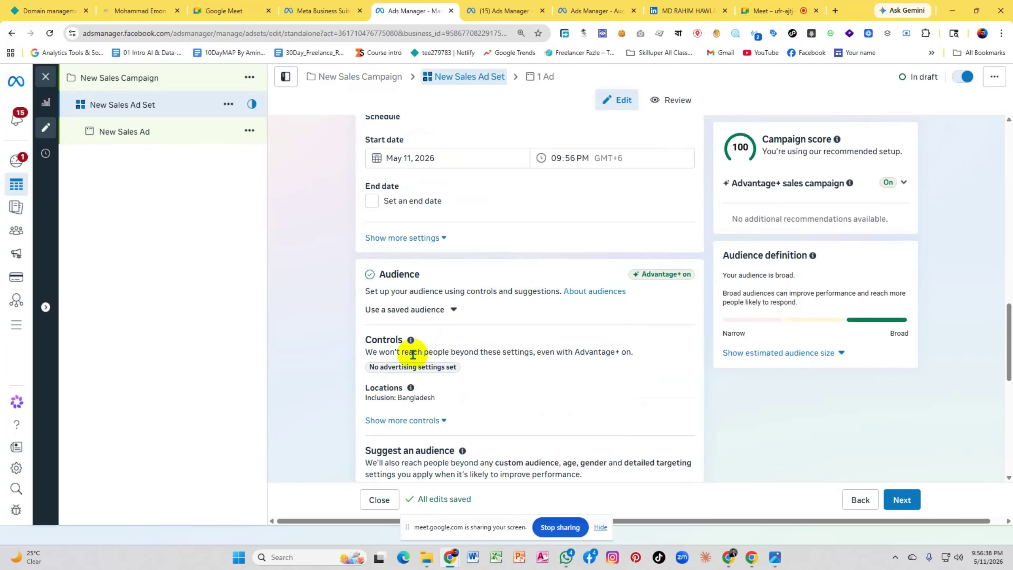
scroll(536, 276, down, 3)
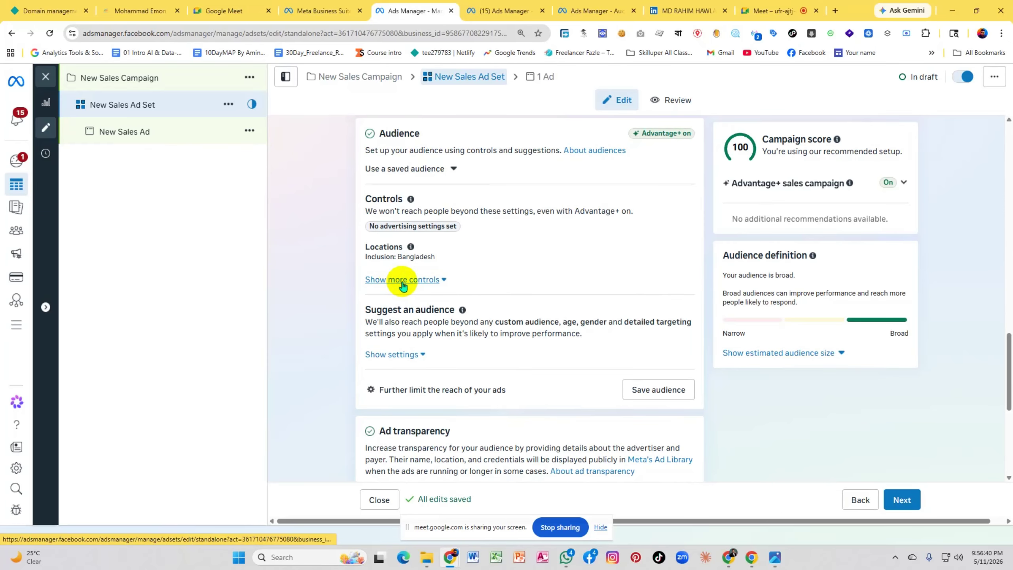
click(411, 355)
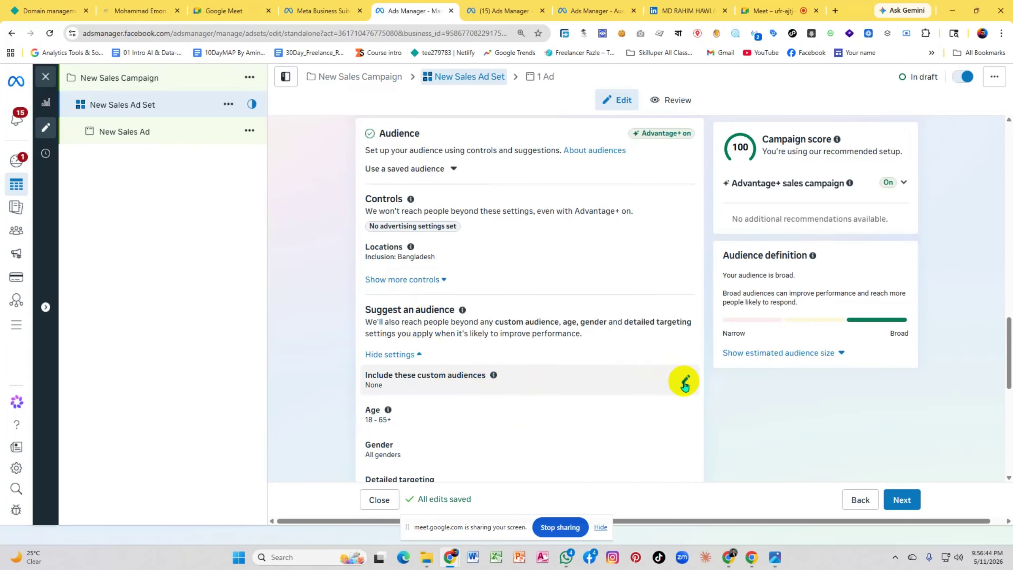
click(684, 382)
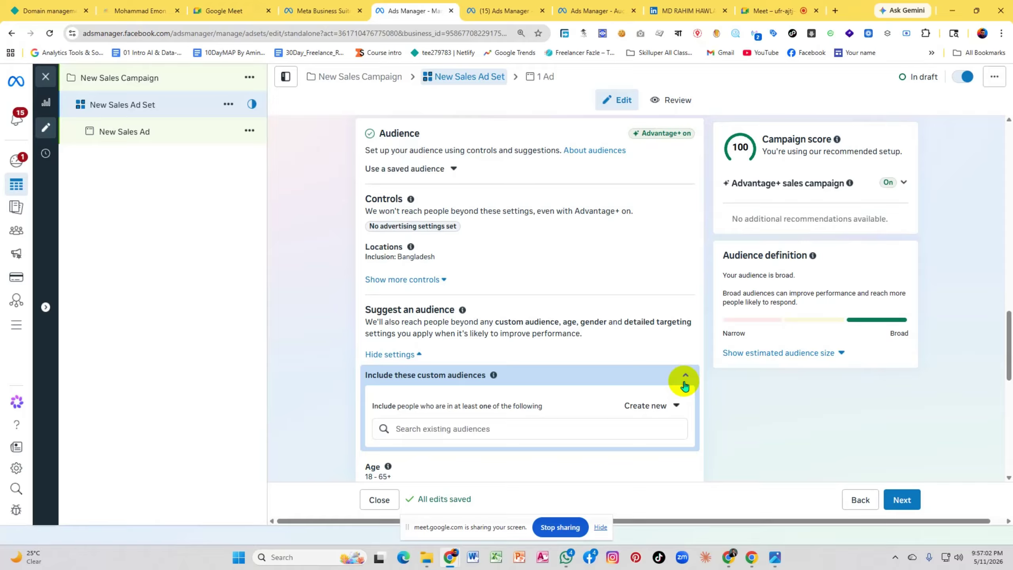
scroll(718, 404, down, 3)
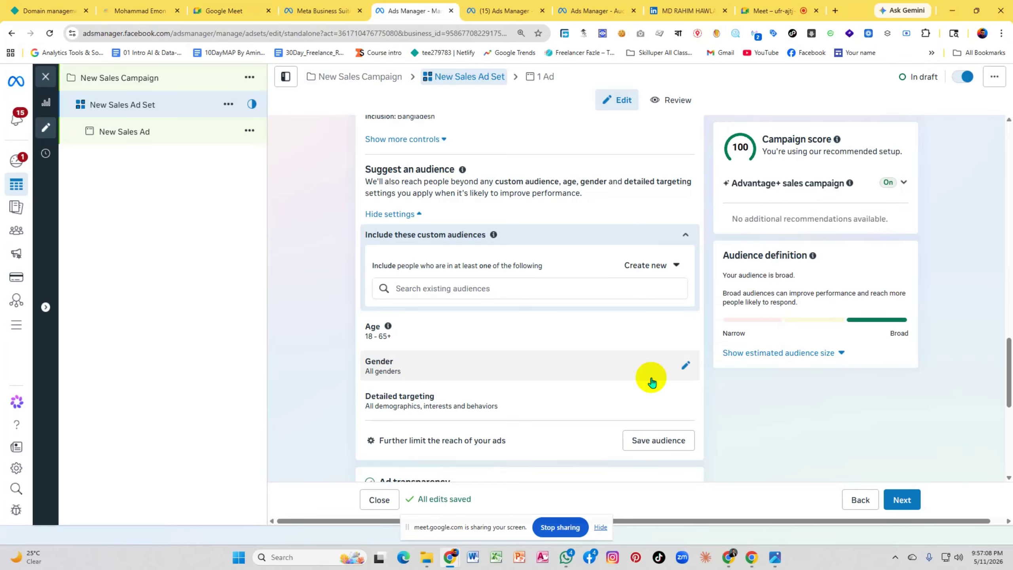
click(634, 288)
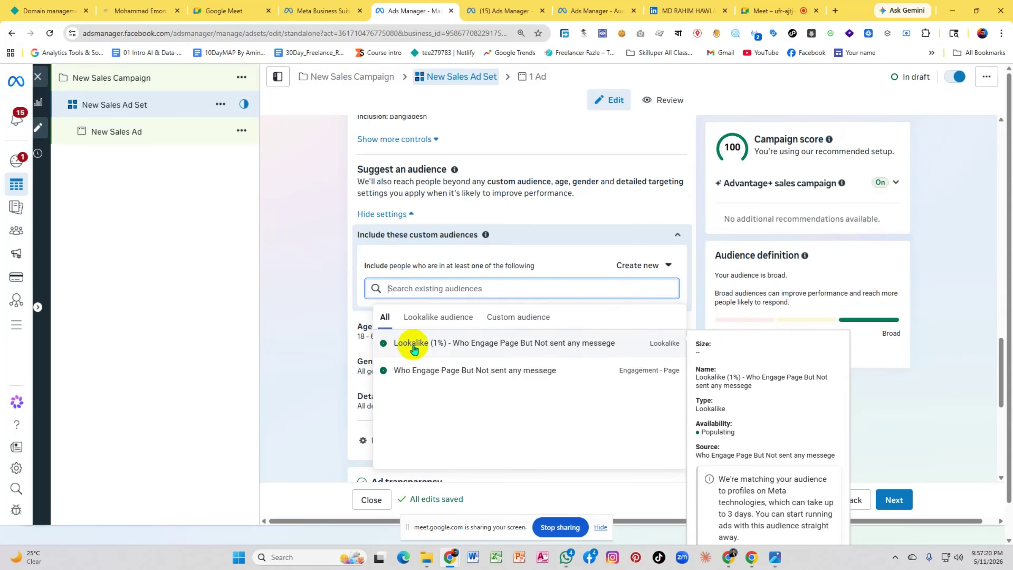
click(452, 358)
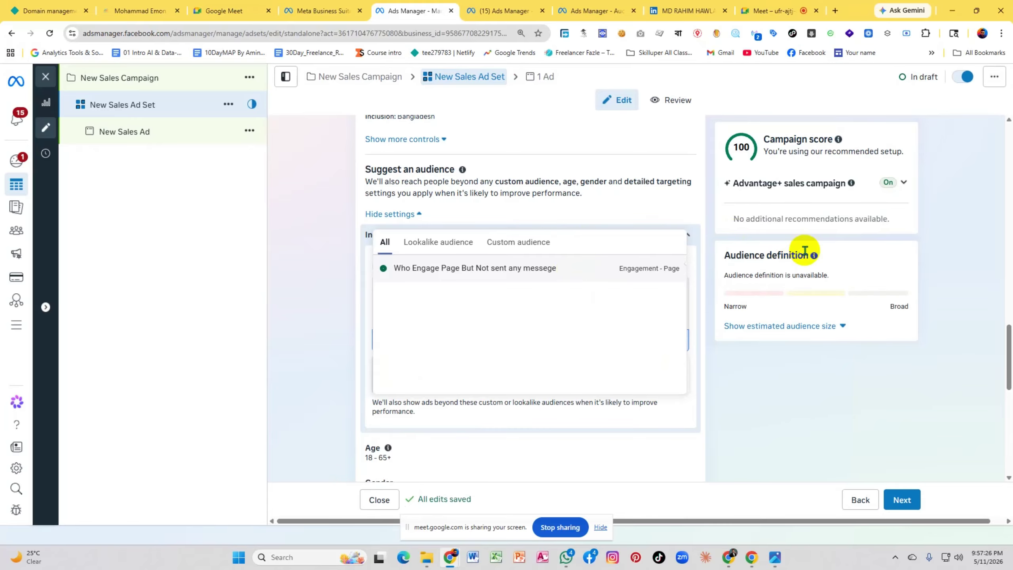
click(617, 205)
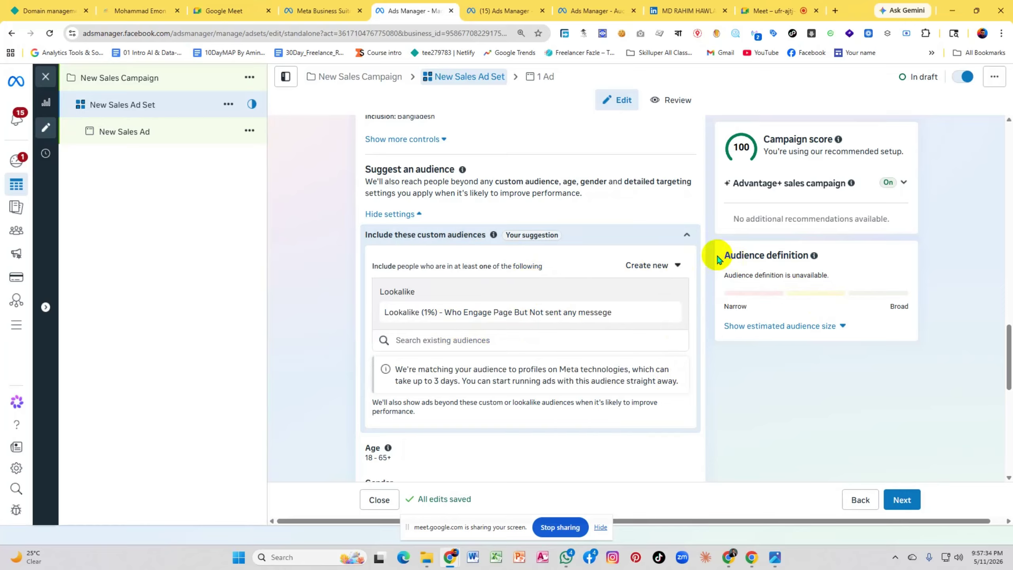
Examine the audience definition and estimated audience size for the sales ad set with the lookalike included
drag(717, 255, 892, 303)
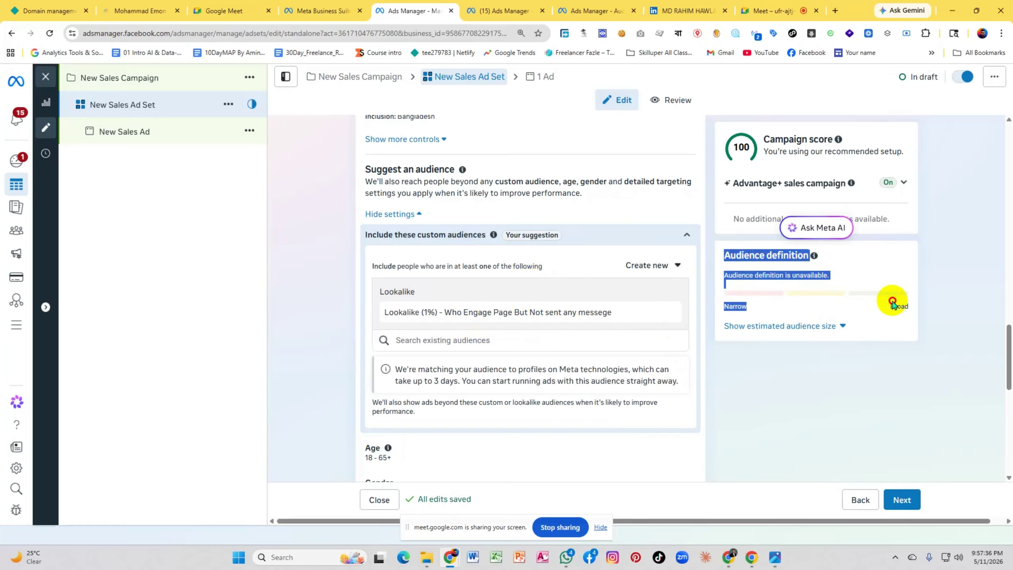
click(880, 273)
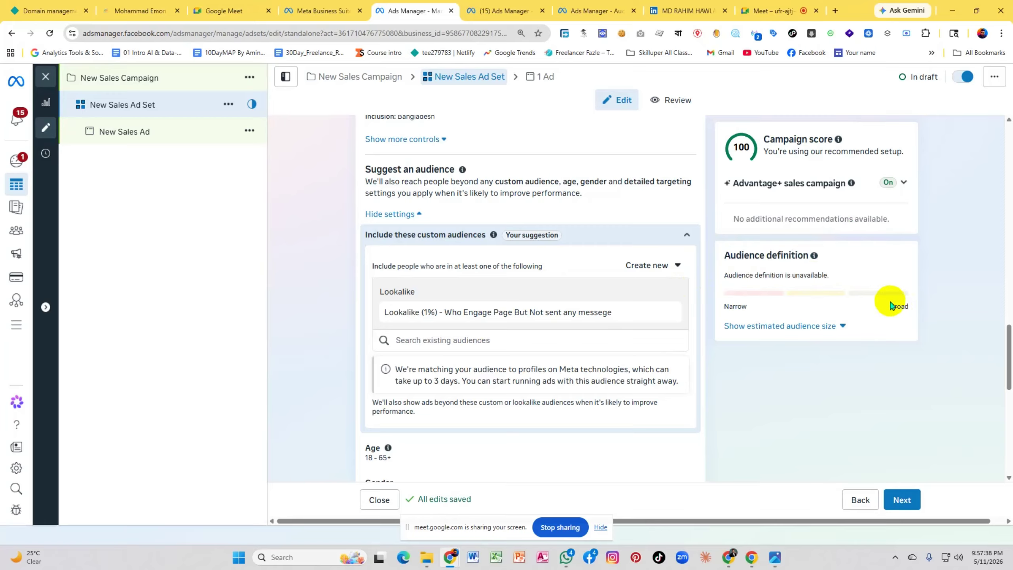
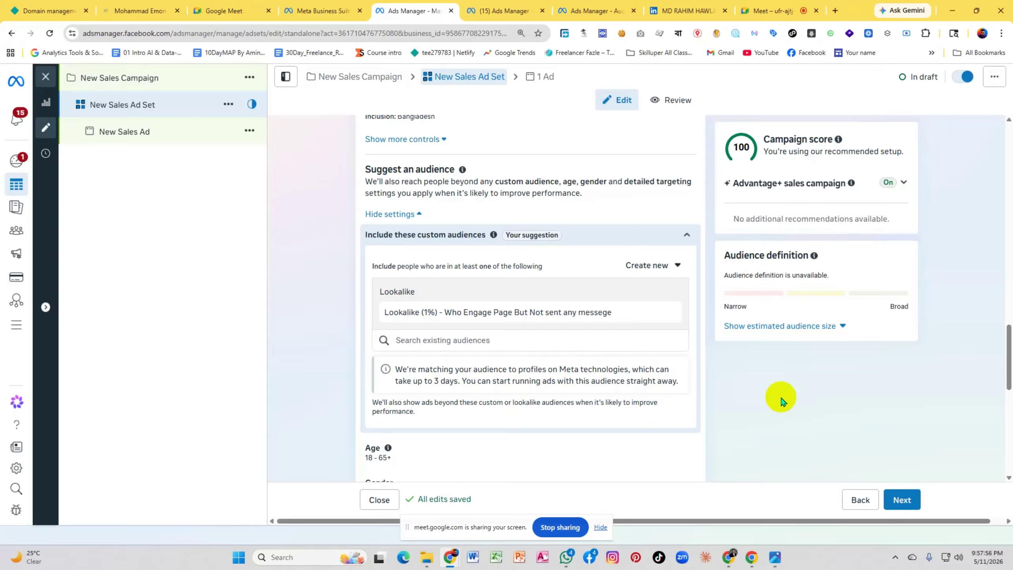
click(808, 326)
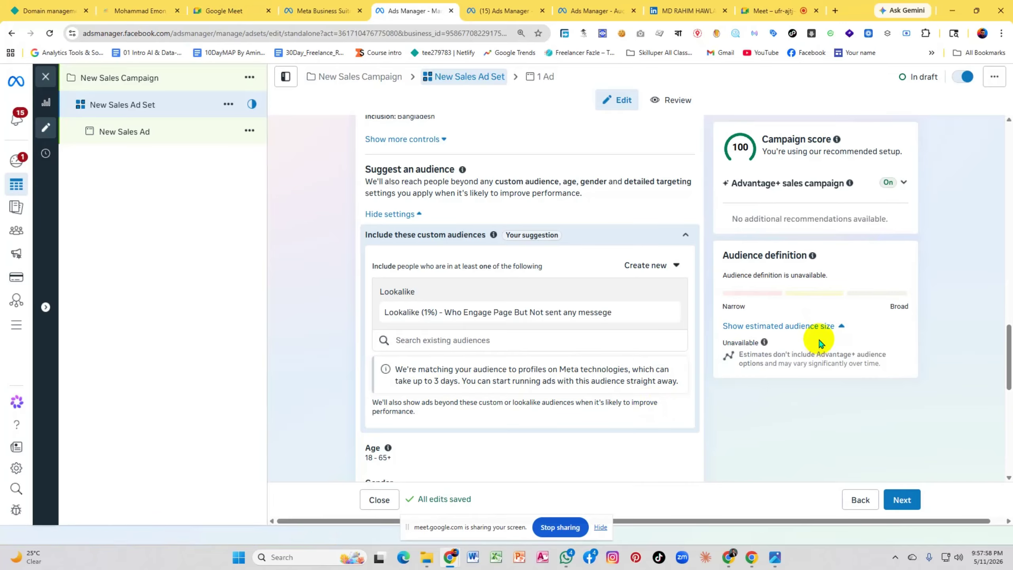
click(817, 326)
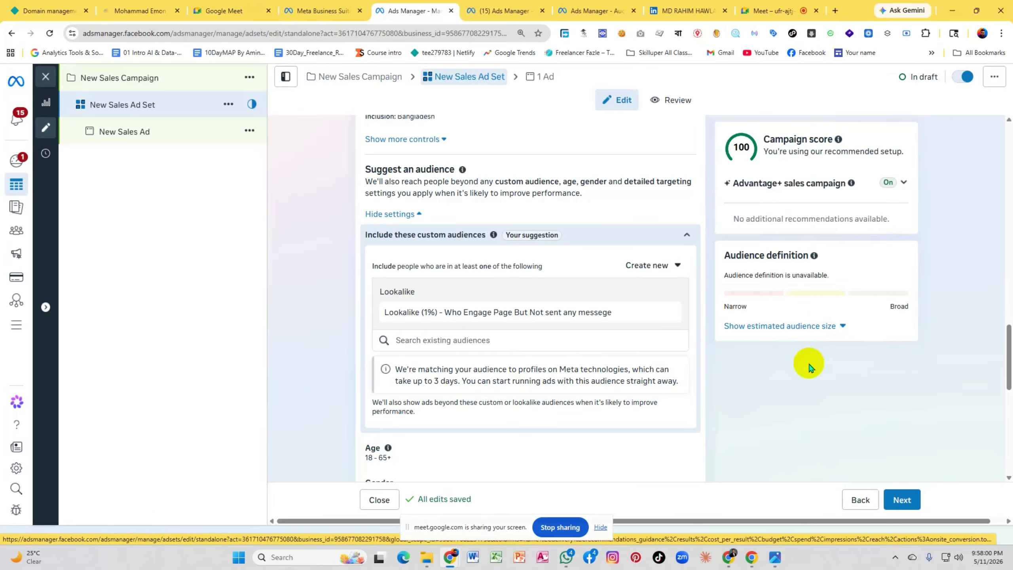
mouse_move(540, 309)
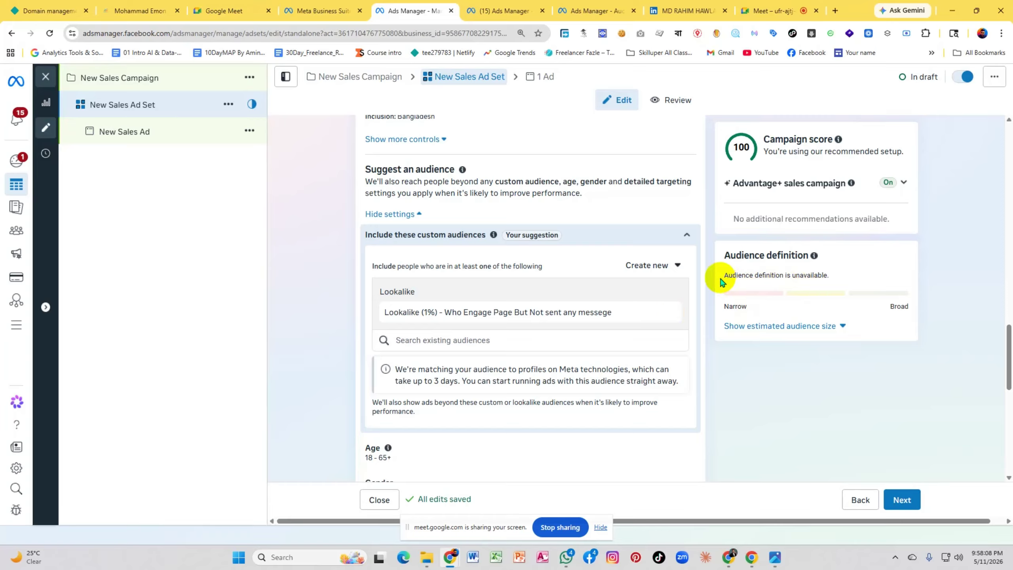
drag(722, 276, 833, 275)
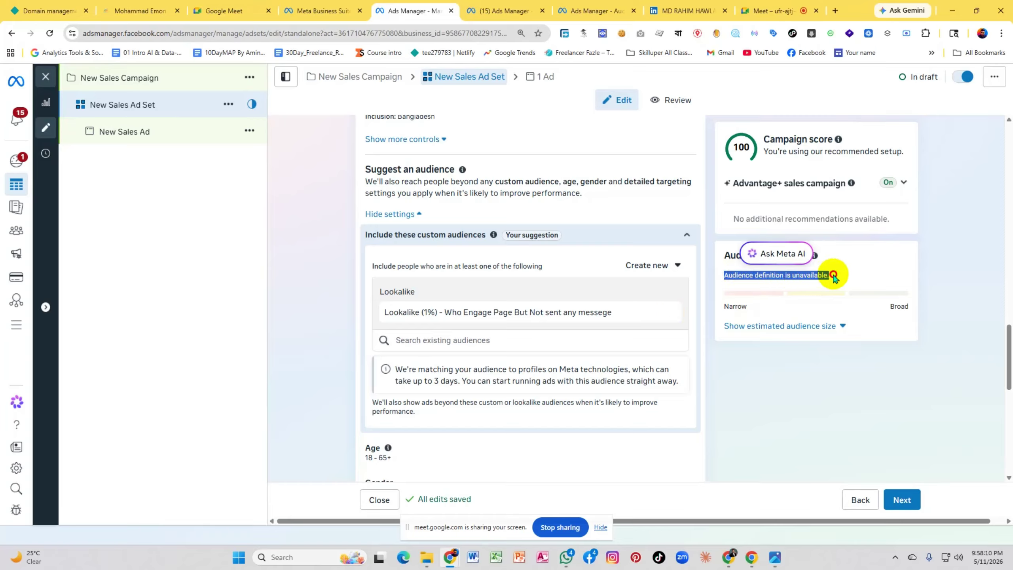
click(837, 279)
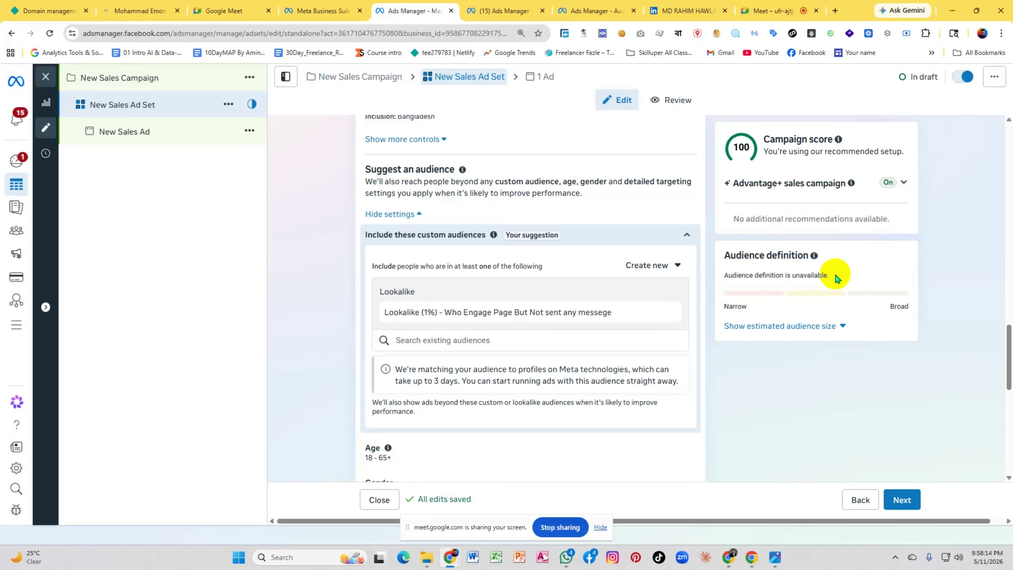
scroll(834, 275, down, 10)
scroll(622, 274, up, 10)
drag(723, 275, 828, 276)
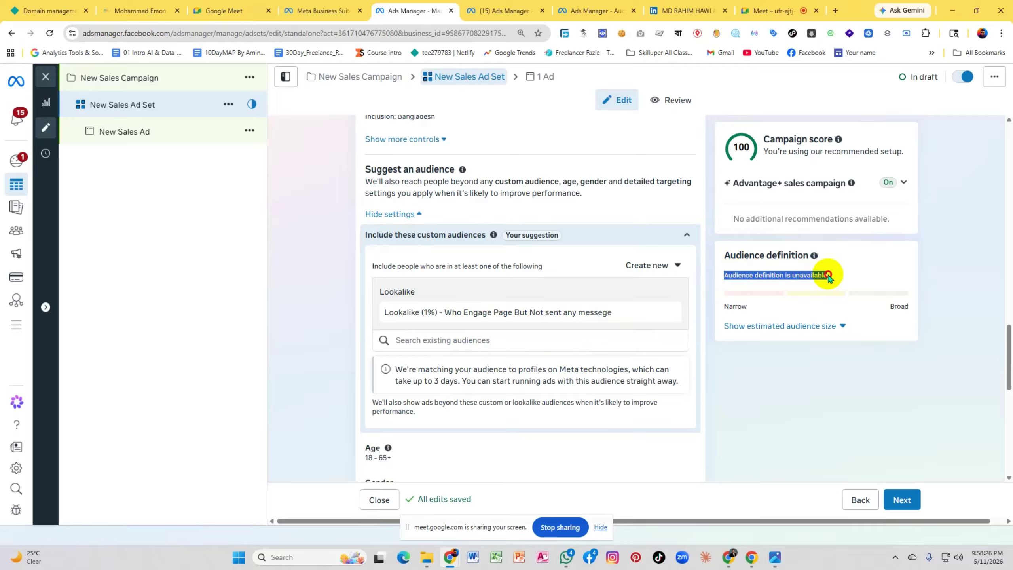
click(854, 274)
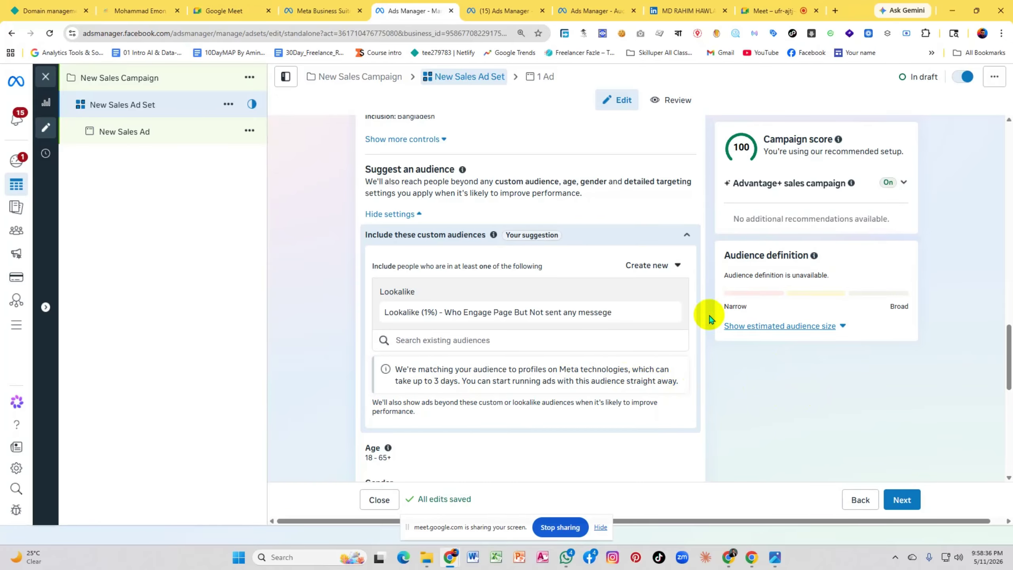
Switch to the Audiences page and check the availability of the lookalike and custom audiences and the custom audience's rules
click(320, 16)
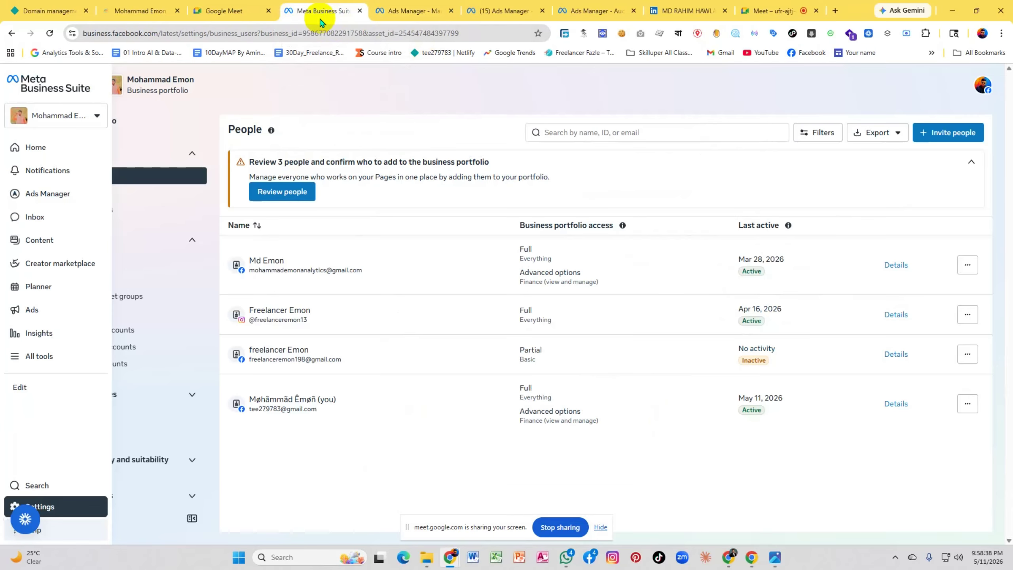
click(415, 9)
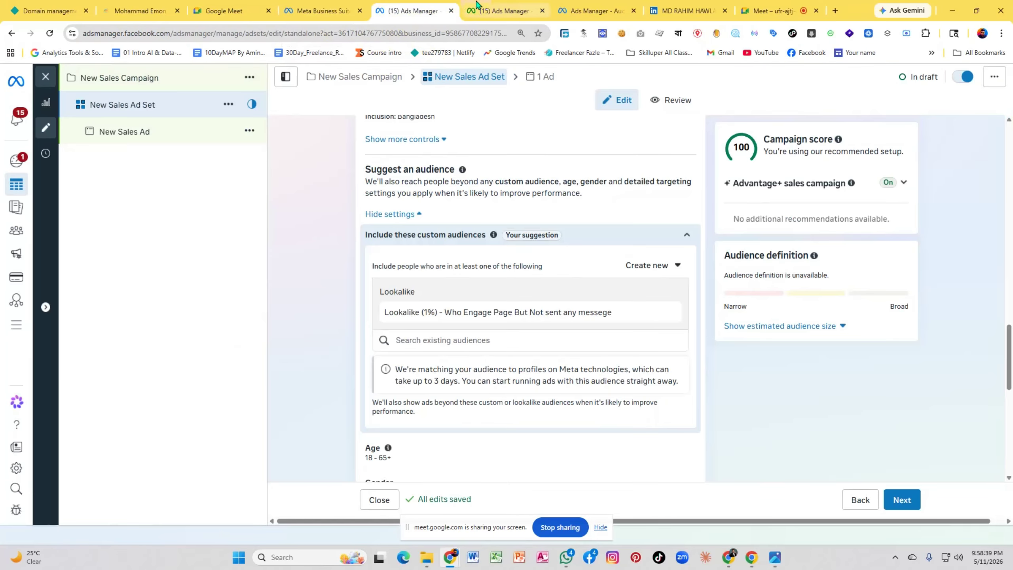
click(499, 8)
click(596, 11)
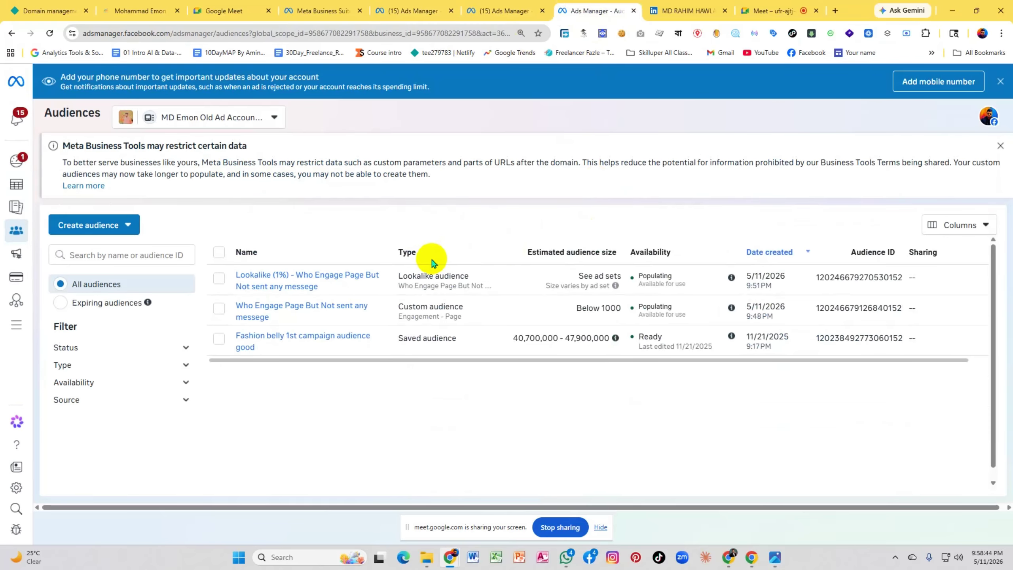
right_click(510, 395)
click(473, 405)
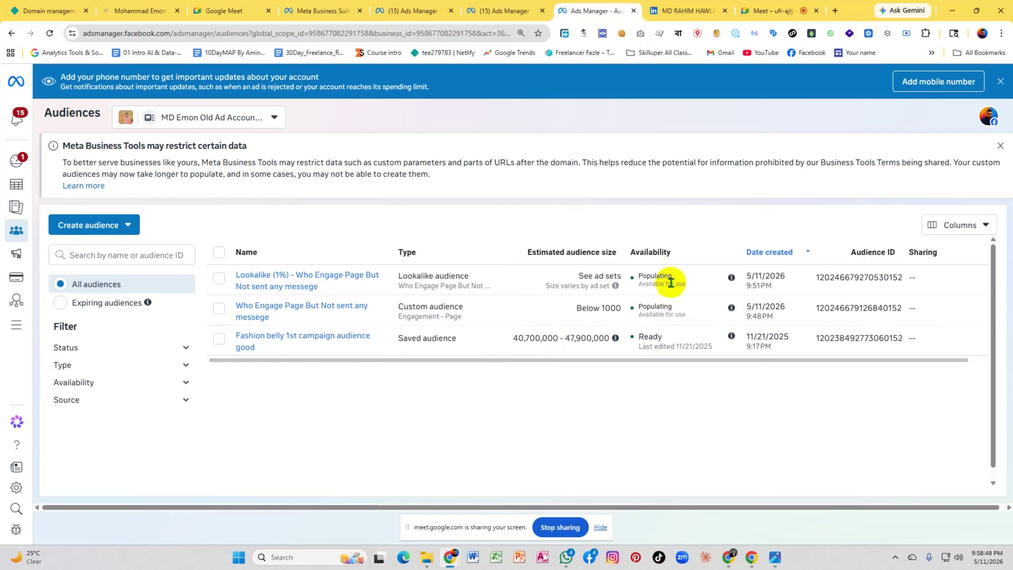
double_click(650, 277)
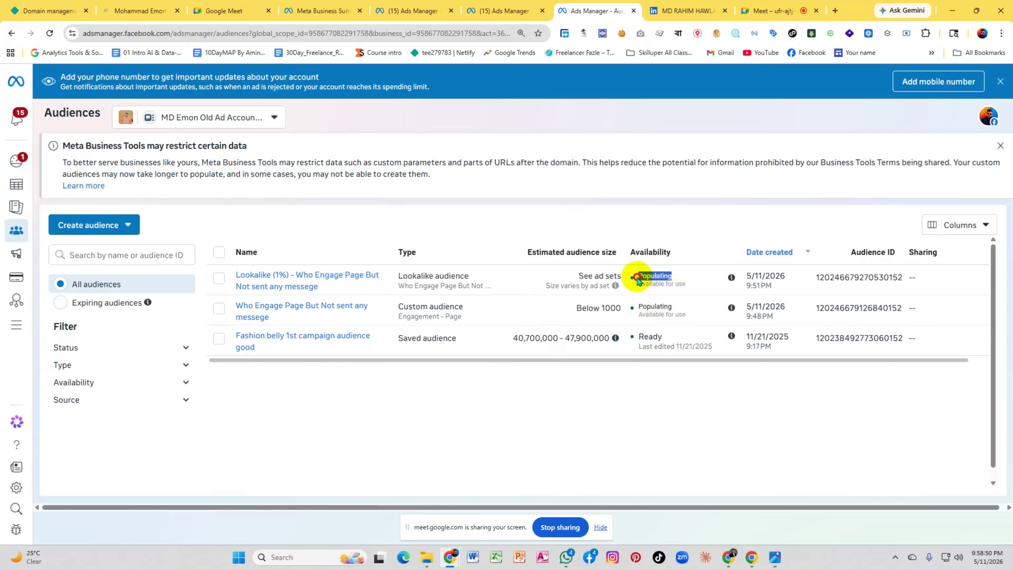
drag(676, 308, 640, 308)
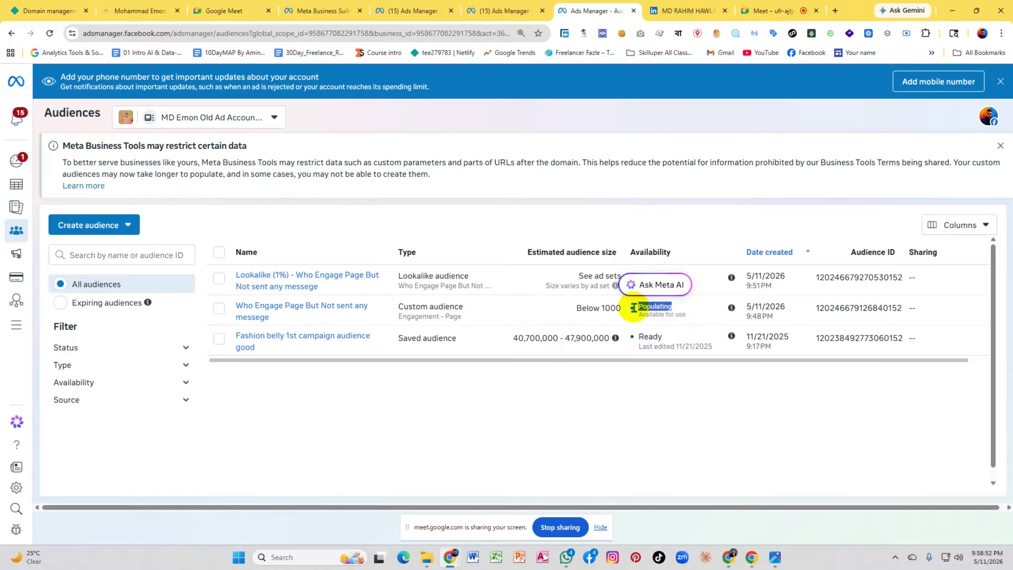
click(685, 392)
mouse_move(327, 315)
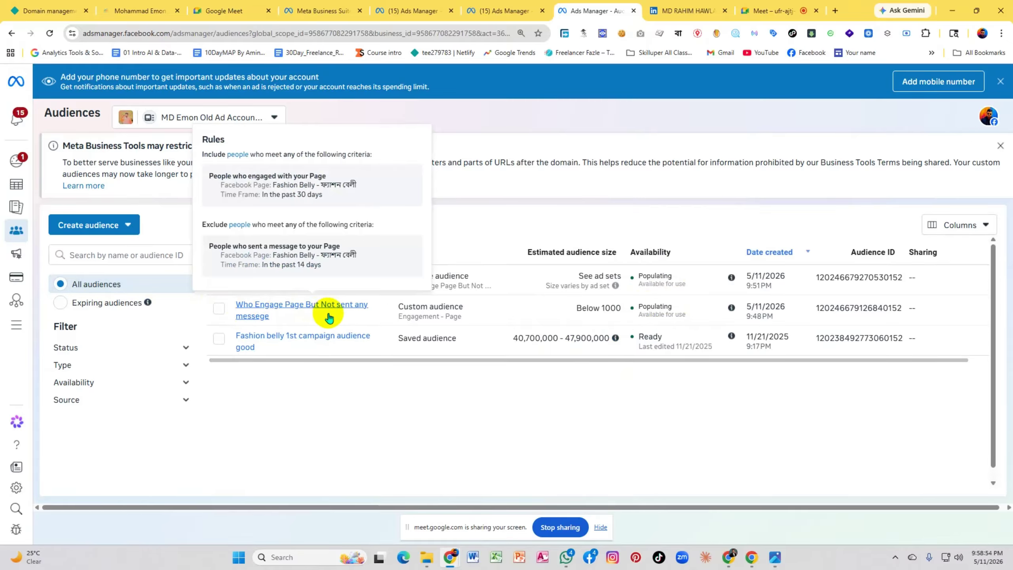
Start a new custom audience with Facebook Page as its source
click(83, 230)
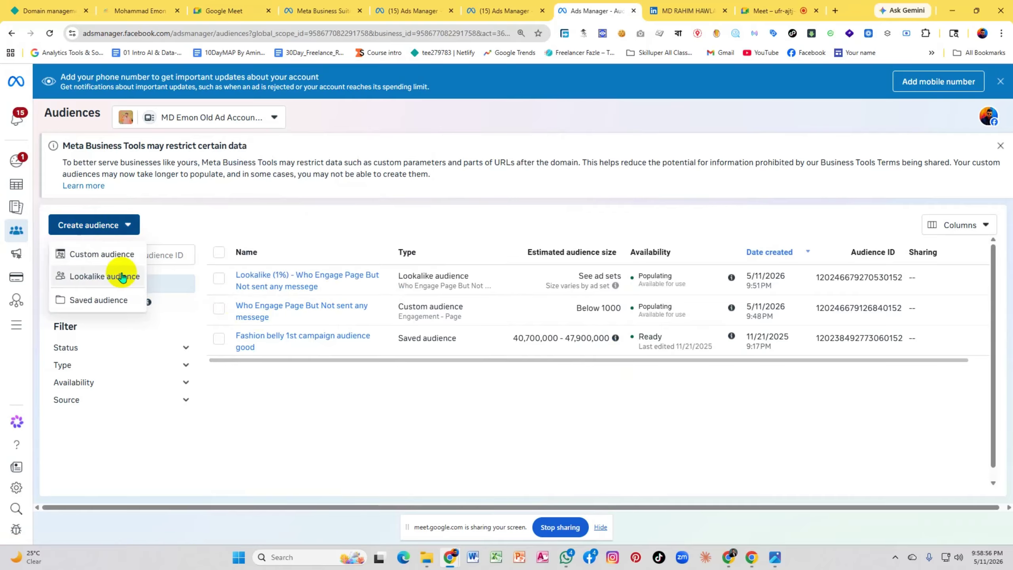
click(104, 255)
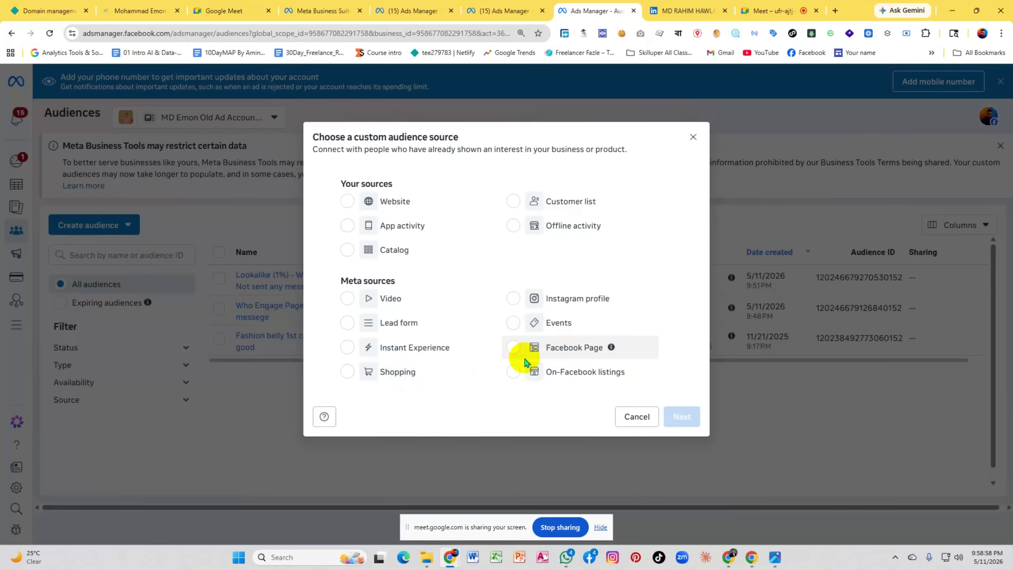
click(514, 353)
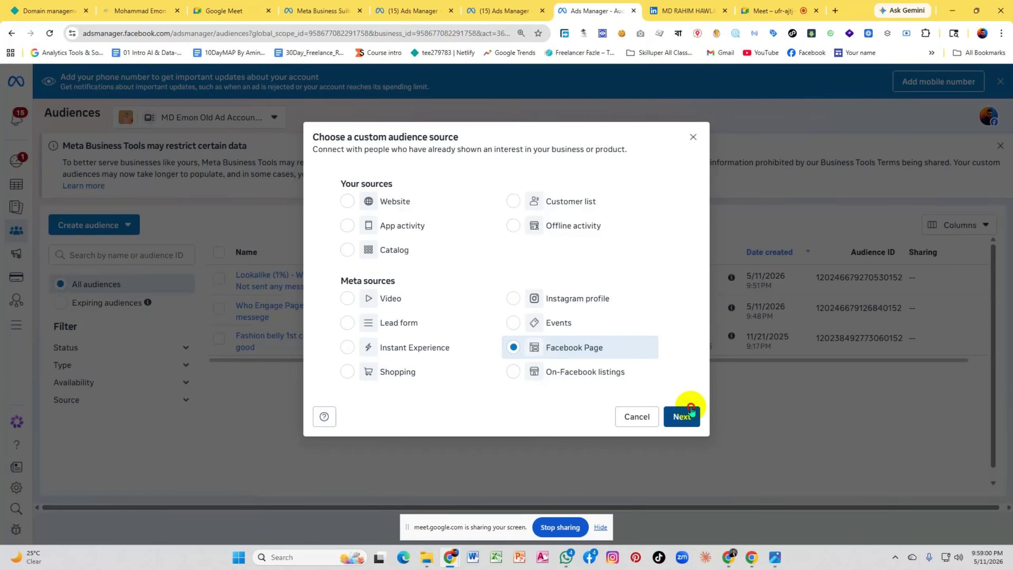
Start a custom audience with the Facebook Page source and review the available Page events
click(682, 415)
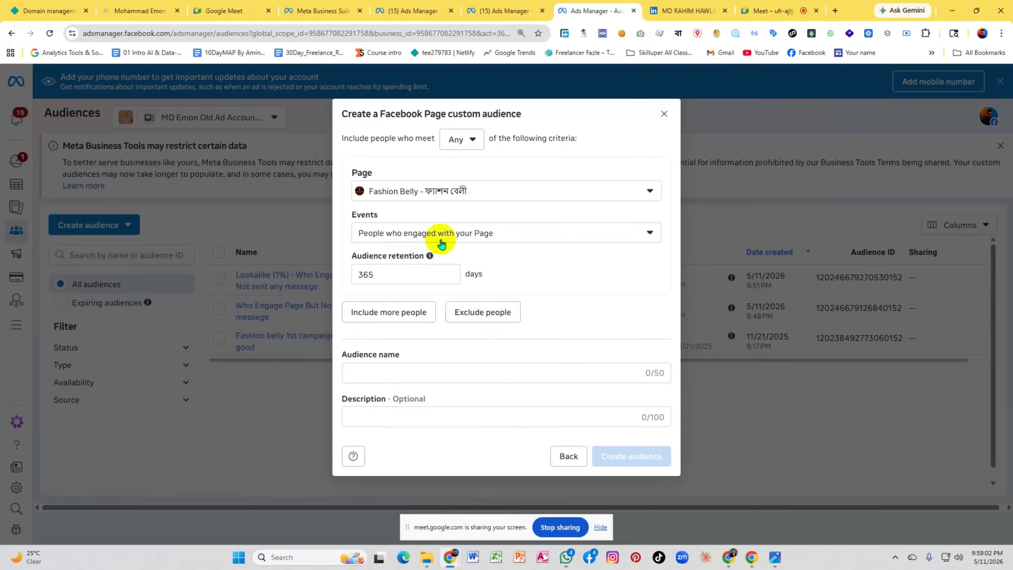
click(544, 236)
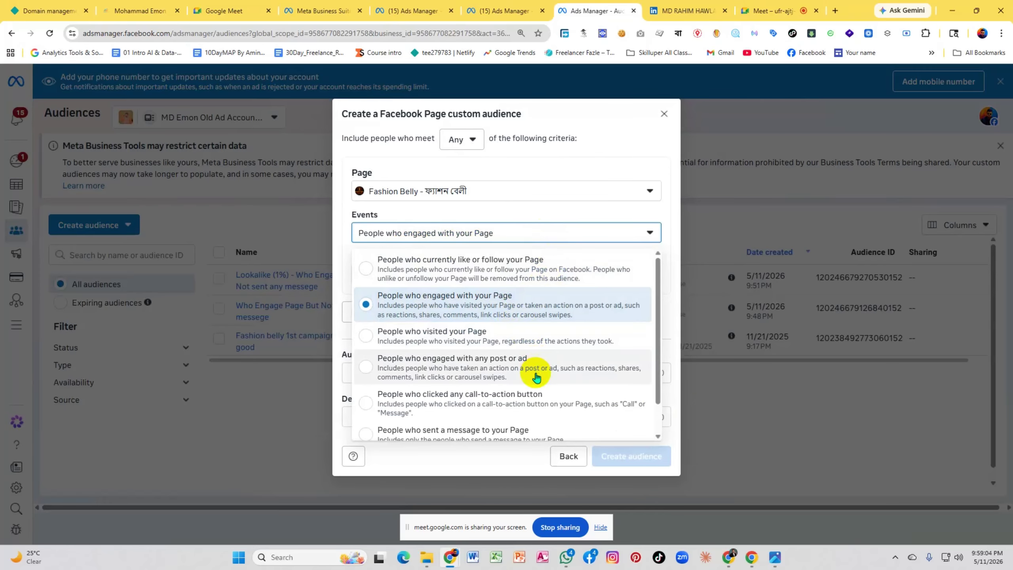
scroll(549, 355, down, 2)
scroll(553, 354, up, 1)
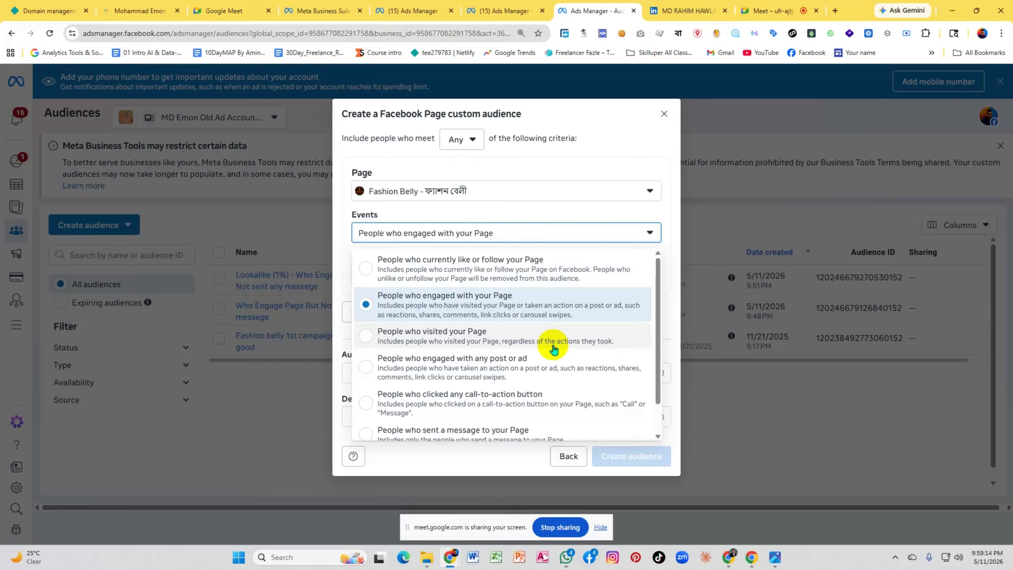
With matching set to Any, add a second inclusion group for the Page and remove it again
click(459, 139)
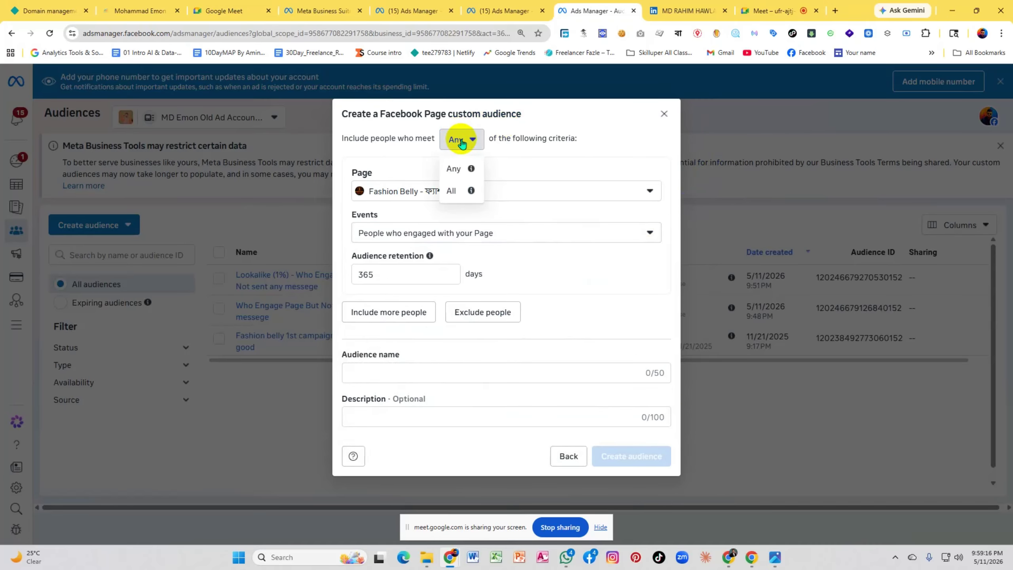
click(458, 175)
click(398, 312)
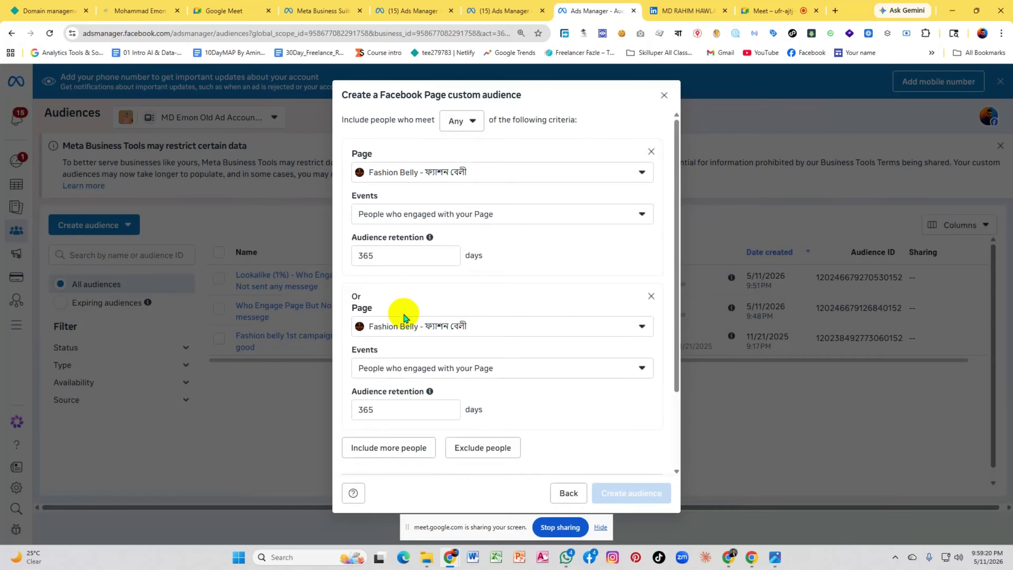
drag(364, 300, 339, 301)
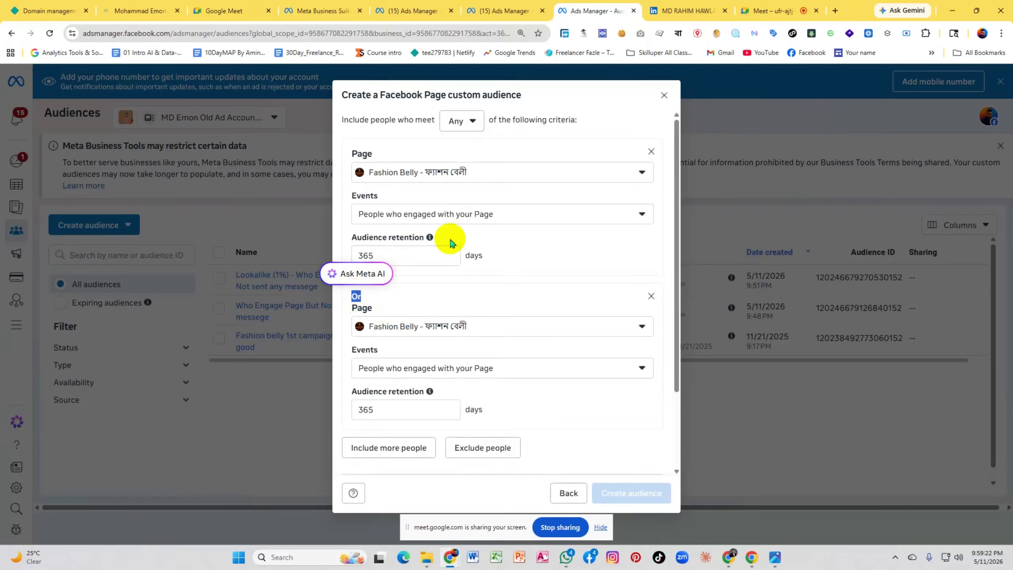
click(651, 296)
Require people to meet All criteria and add a second narrowing group for the same Page
click(459, 140)
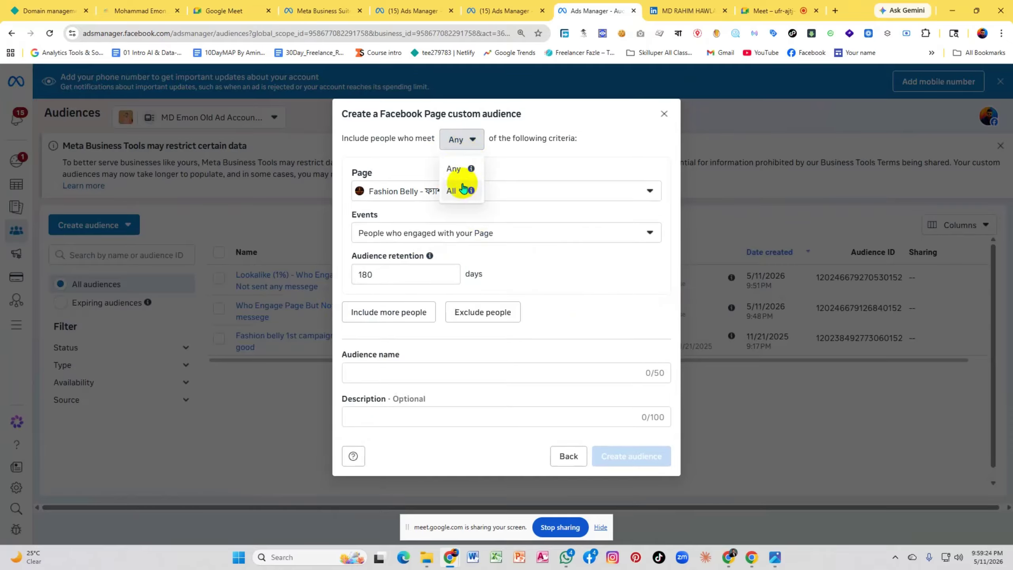
click(460, 190)
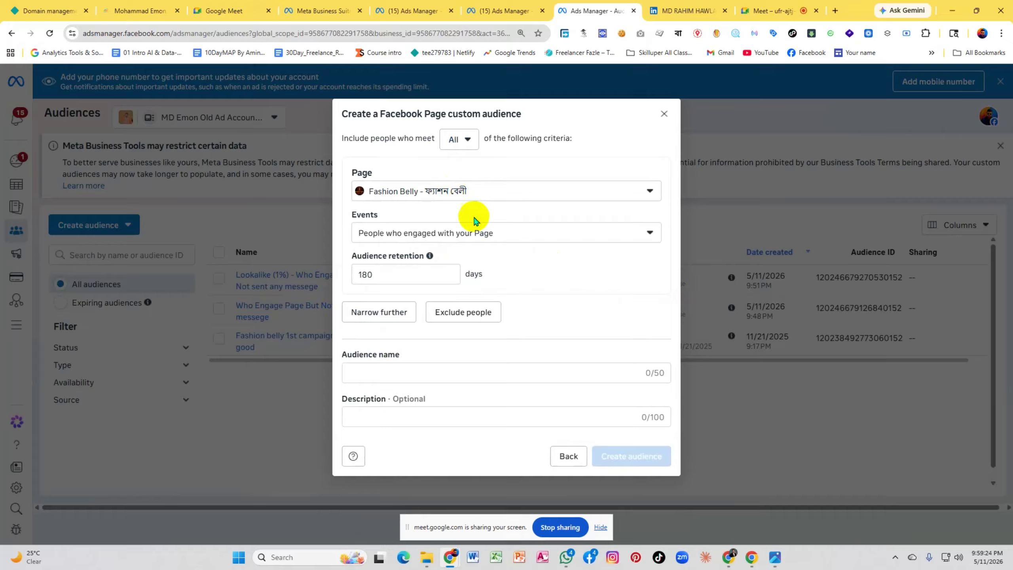
click(373, 321)
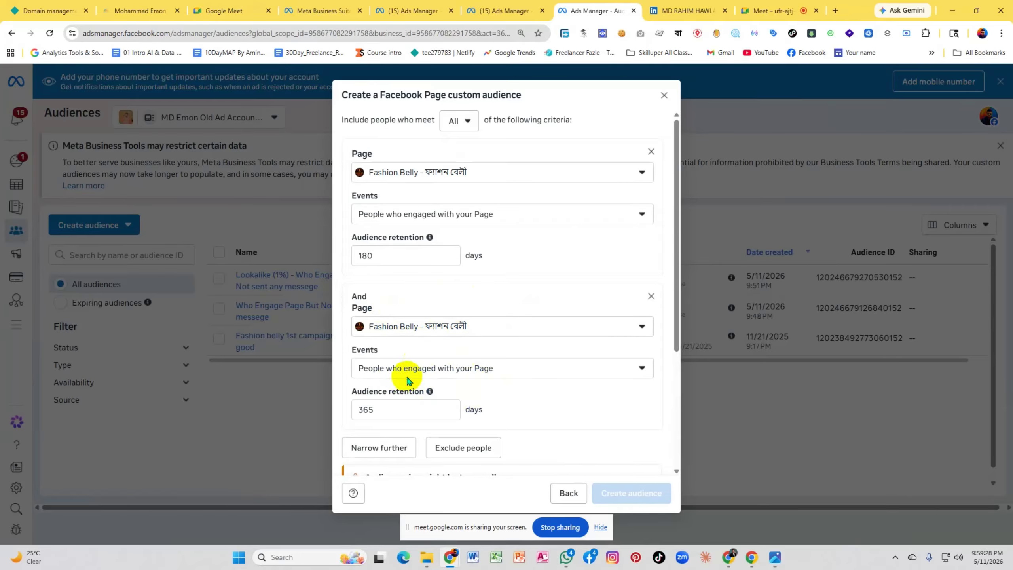
drag(372, 296, 356, 297)
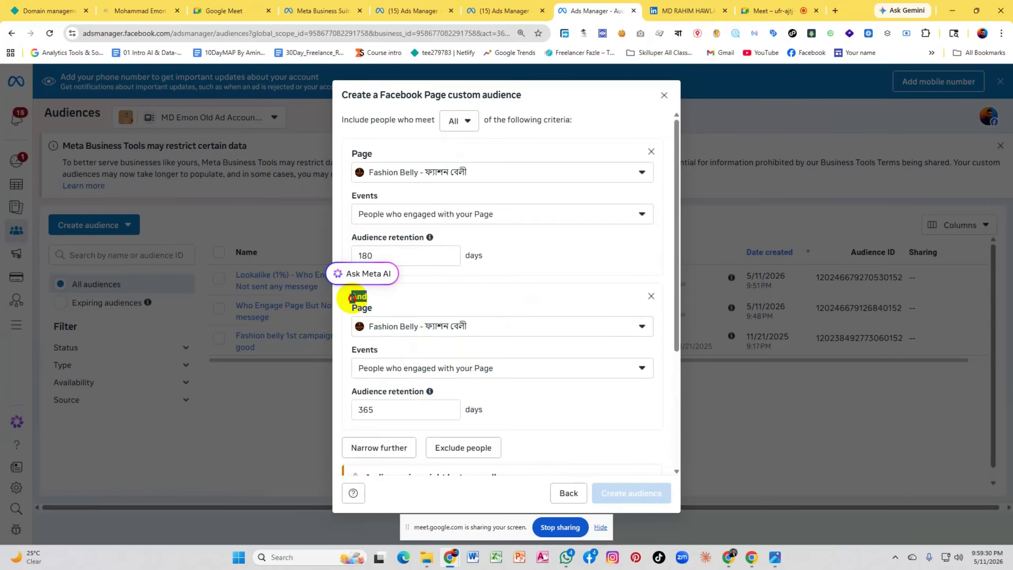
Switch to the Google Meet call, admit the waiting participant and return to the custom audience setup
click(762, 12)
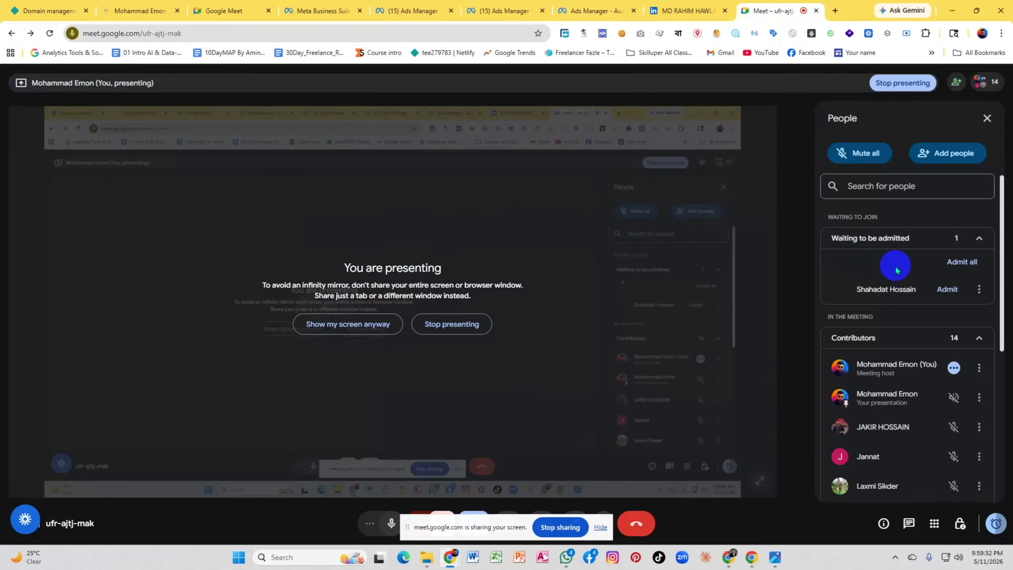
click(945, 290)
click(594, 8)
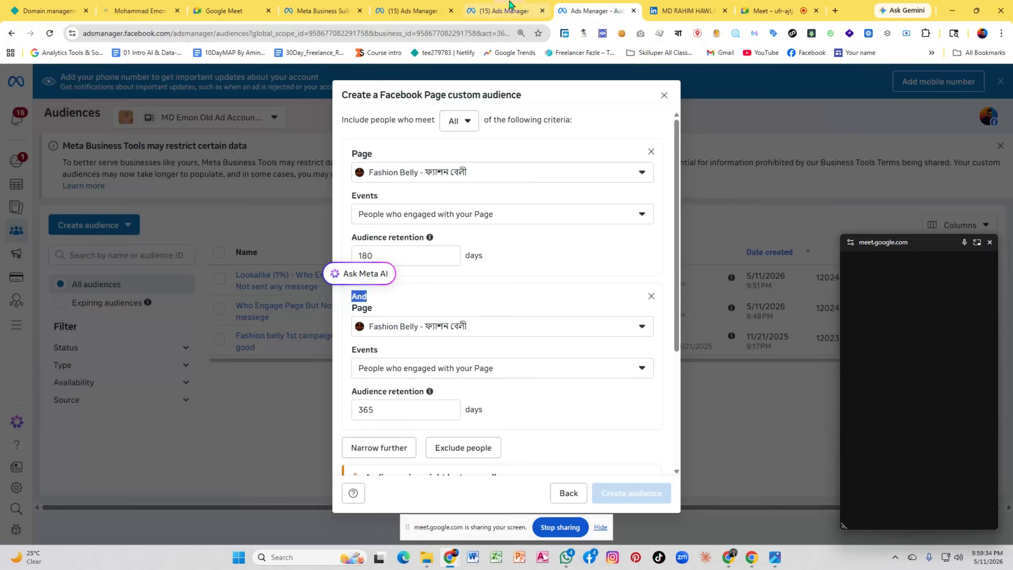
click(508, 262)
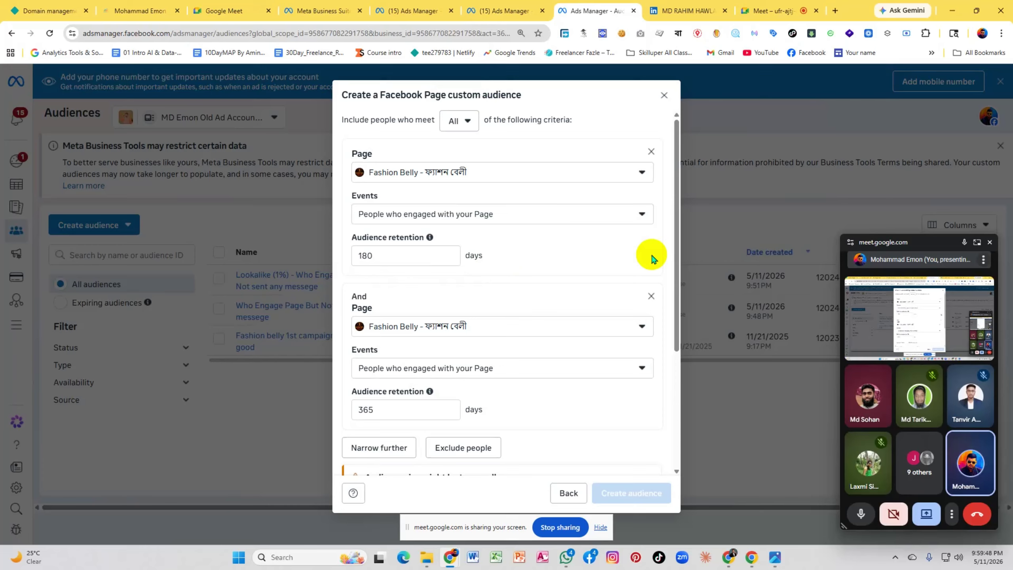
double_click(367, 300)
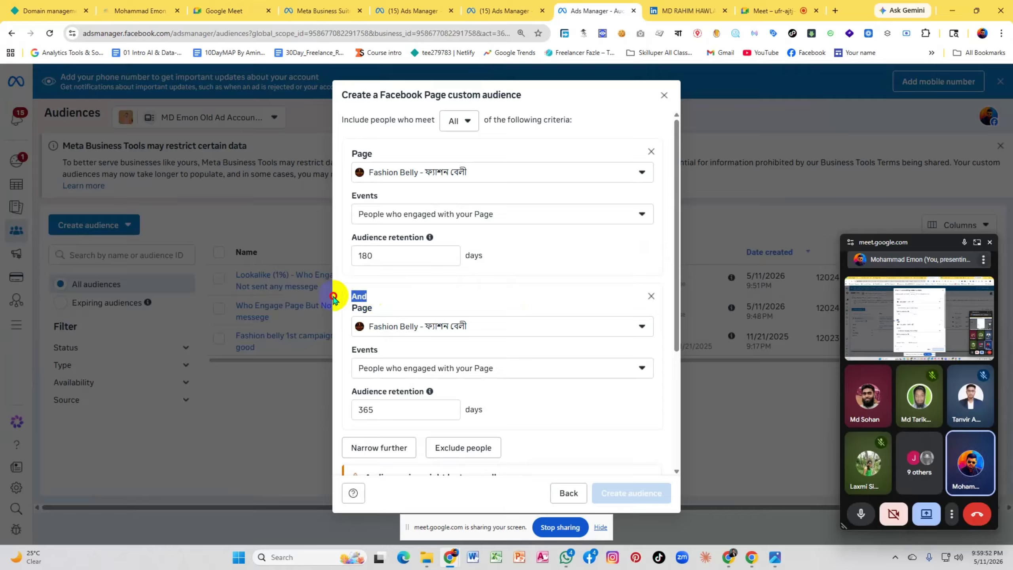
click(602, 288)
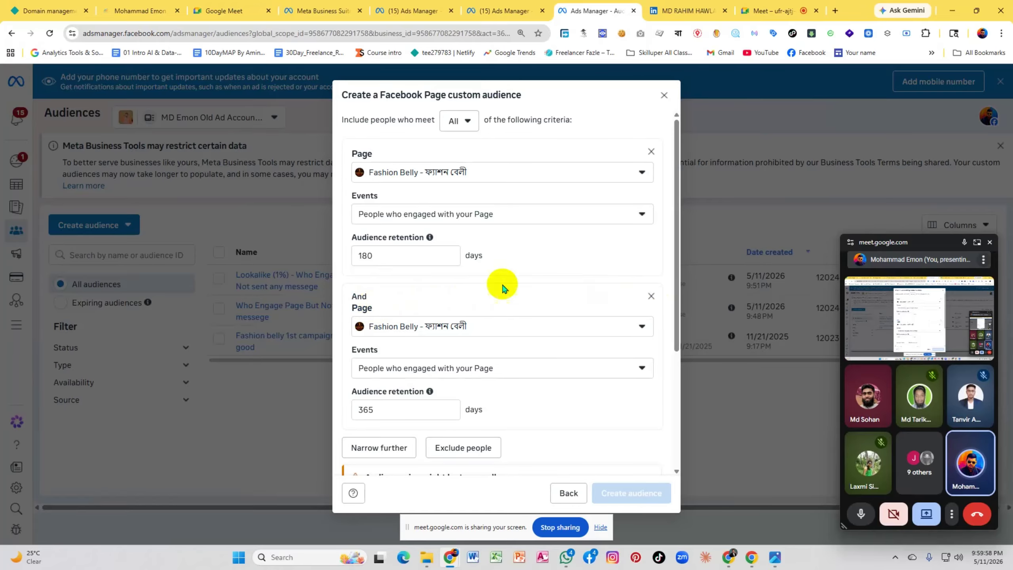
Set the criteria matching back to Any and remove the second criteria group
click(473, 122)
click(456, 147)
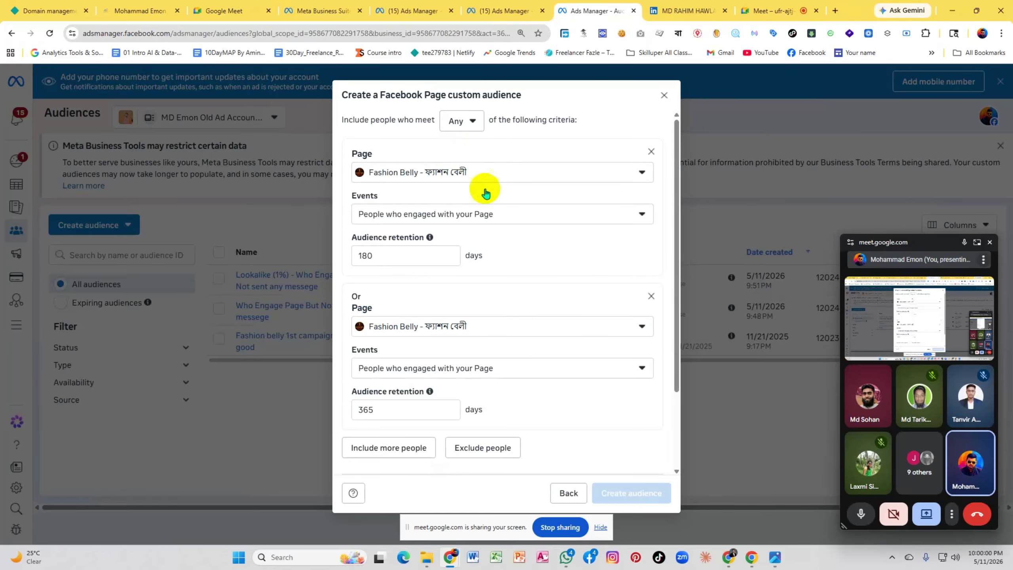
click(651, 295)
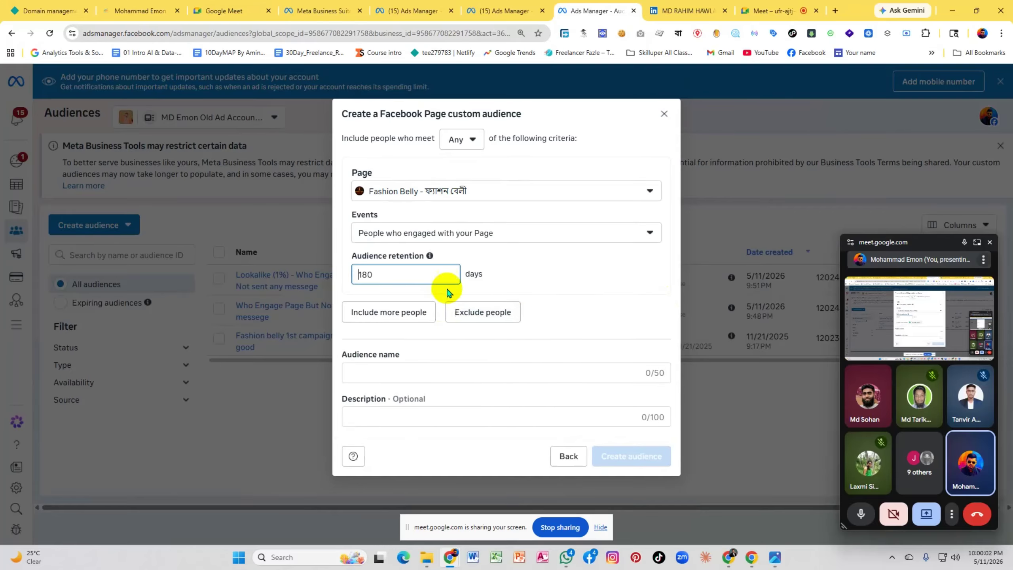
Set the audience event to People who sent a message to your Page
click(531, 230)
scroll(532, 307, down, 1)
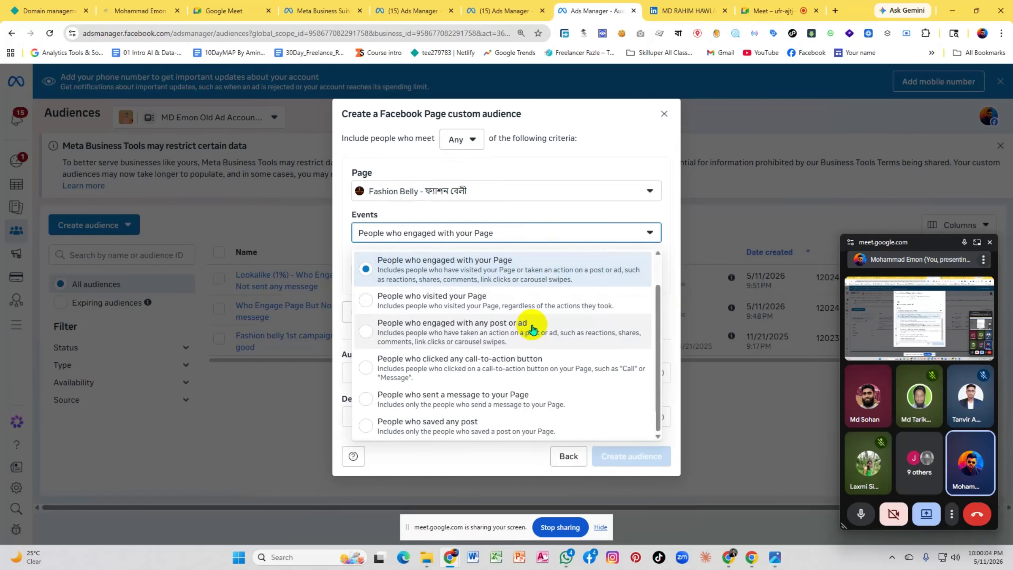
scroll(529, 323, up, 1)
scroll(532, 329, down, 1)
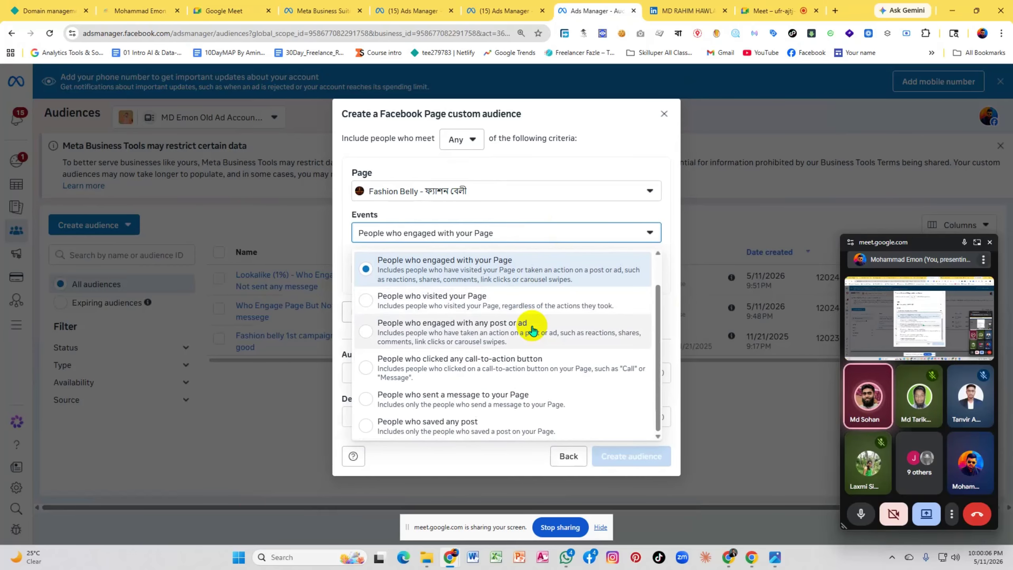
scroll(558, 369, up, 1)
scroll(558, 369, down, 1)
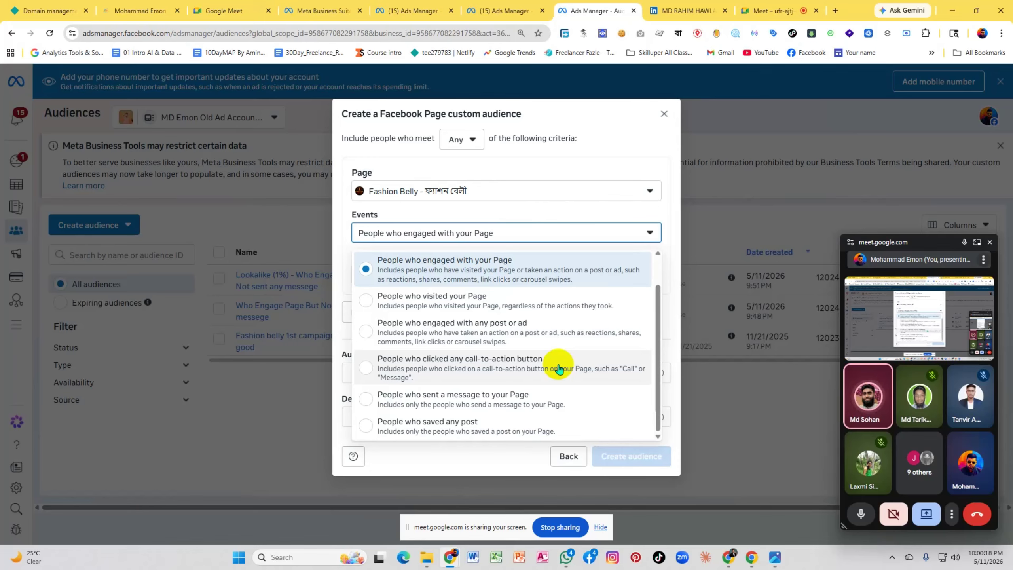
click(545, 393)
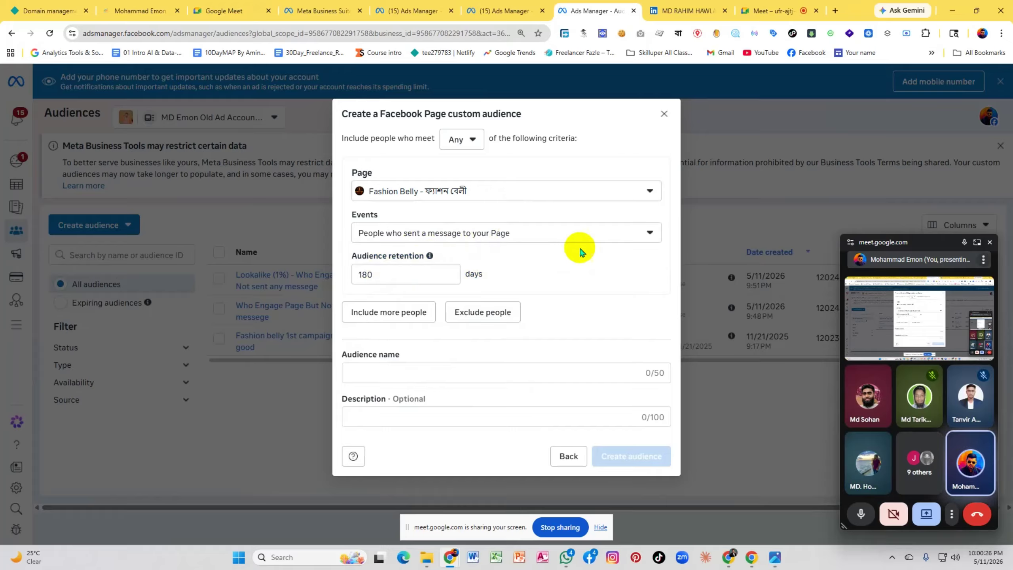
Set the audience retention for the message senders to 90 days
drag(379, 274, 352, 275)
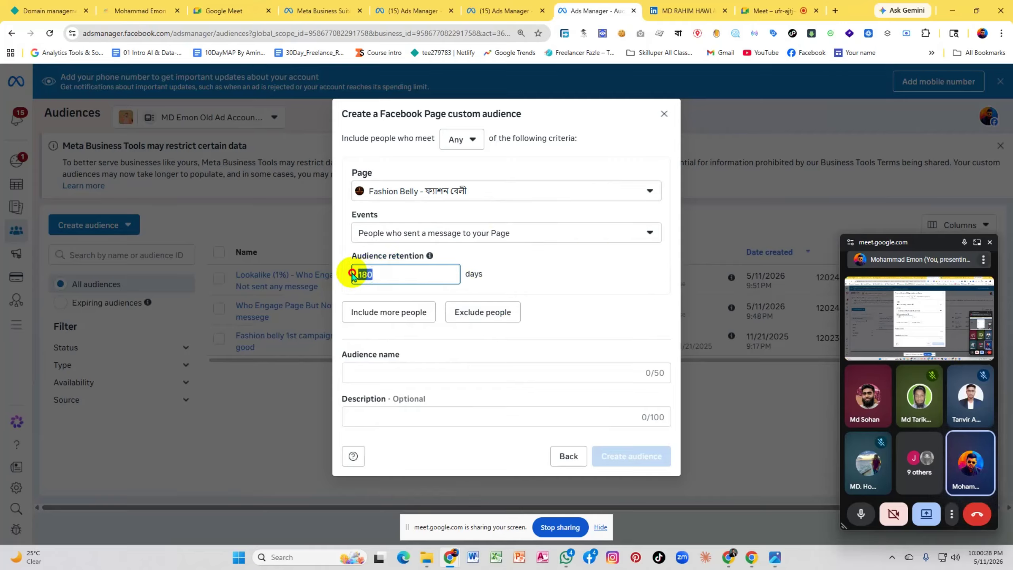
key(BackSpace)
text(90)
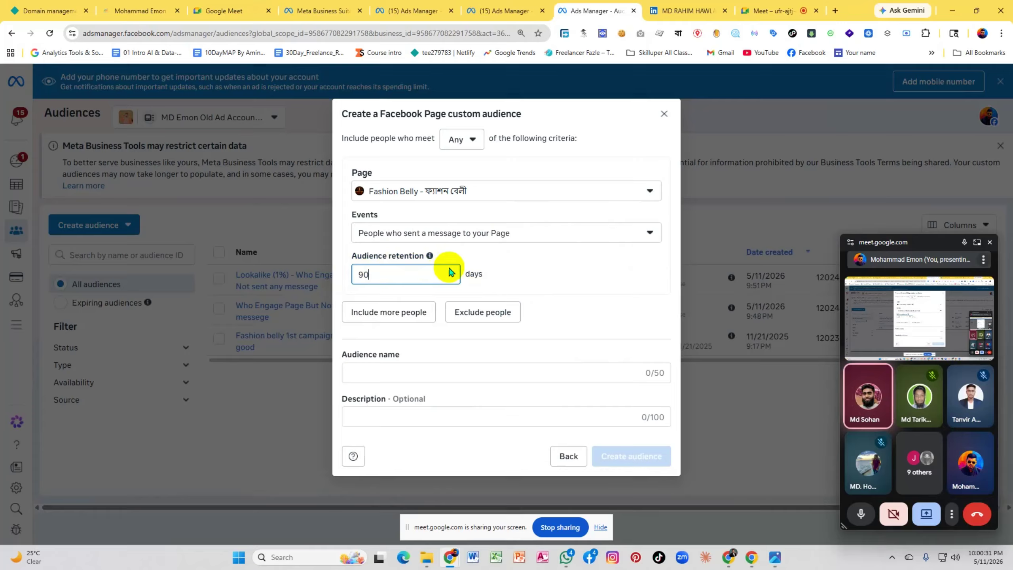
click(497, 267)
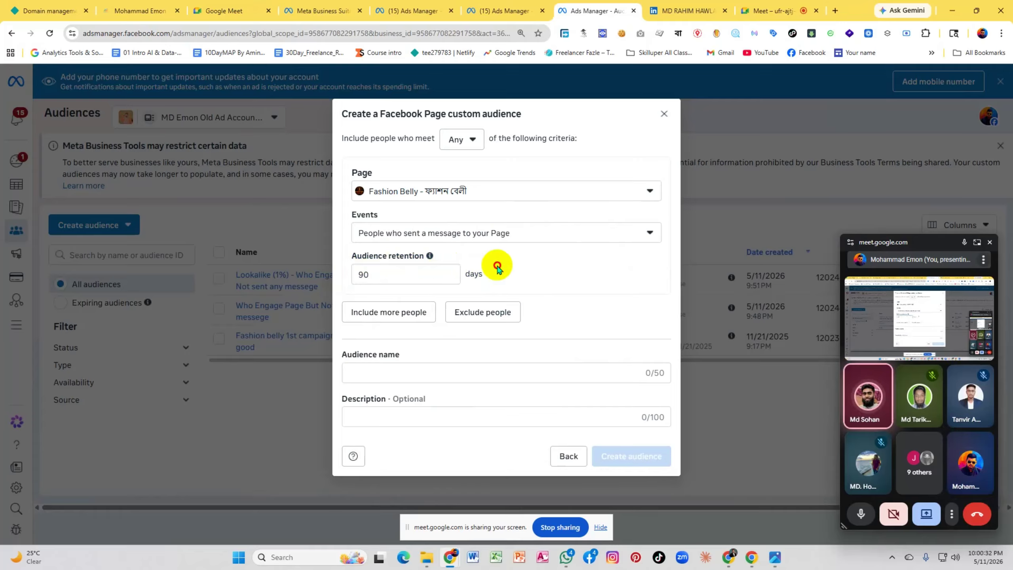
click(403, 372)
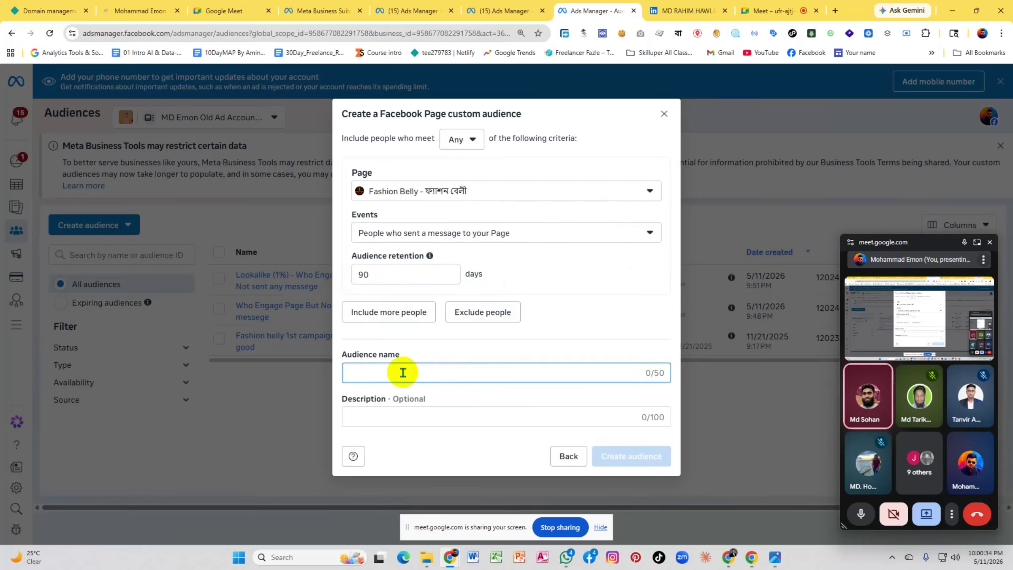
text(P)
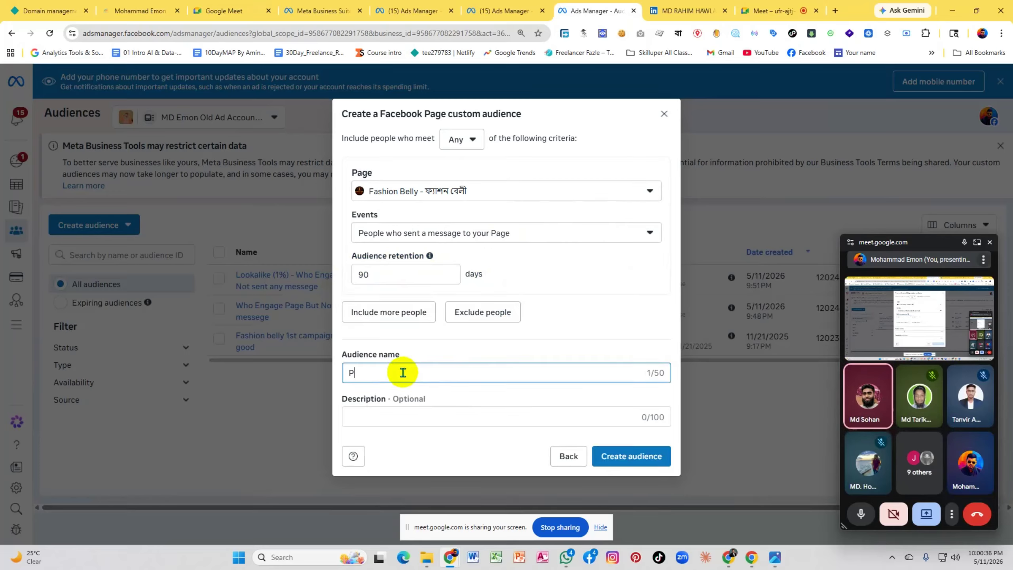
text(eopole)
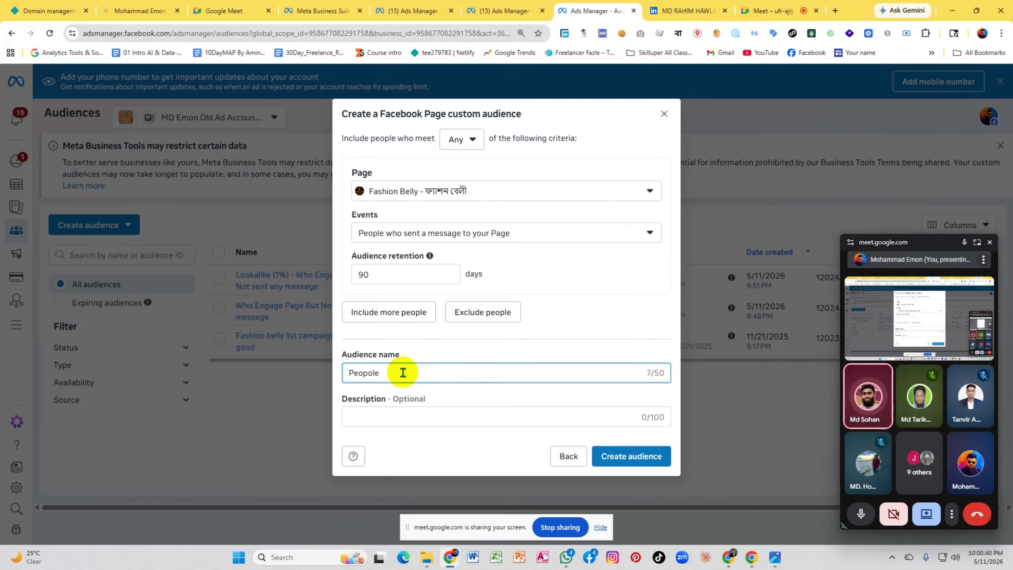
key(BackSpace)
key(BackSpace)
key(BackSpace)
key(BackSpace)
key(BackSpace)
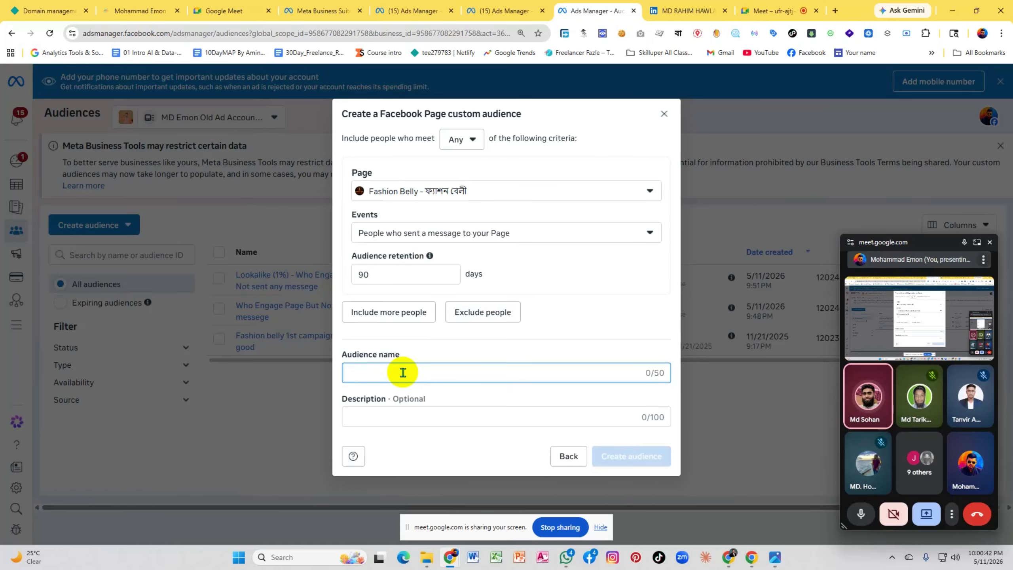
Include more people with a second group for the Page, using the event People who saved any post
click(407, 316)
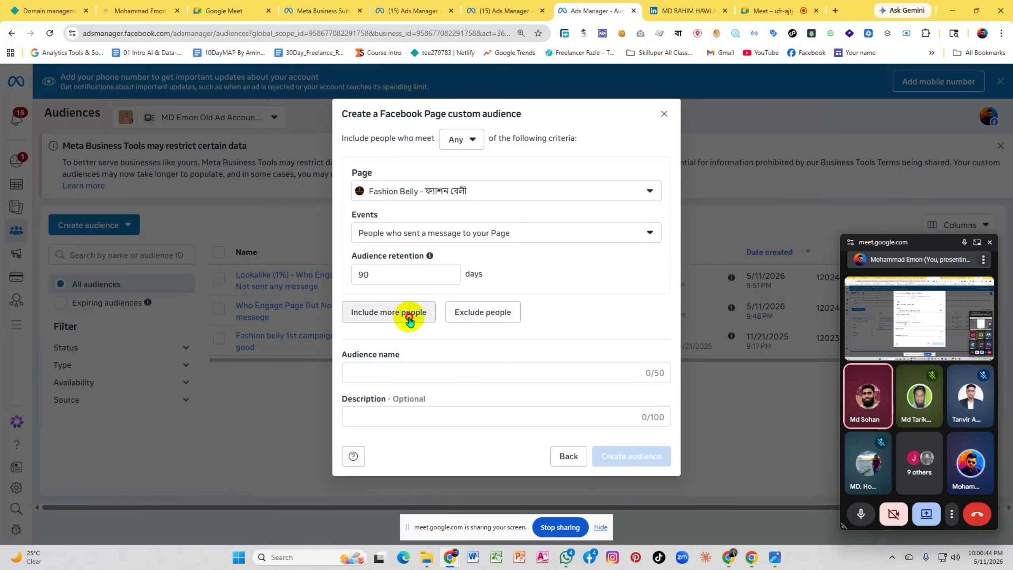
click(461, 369)
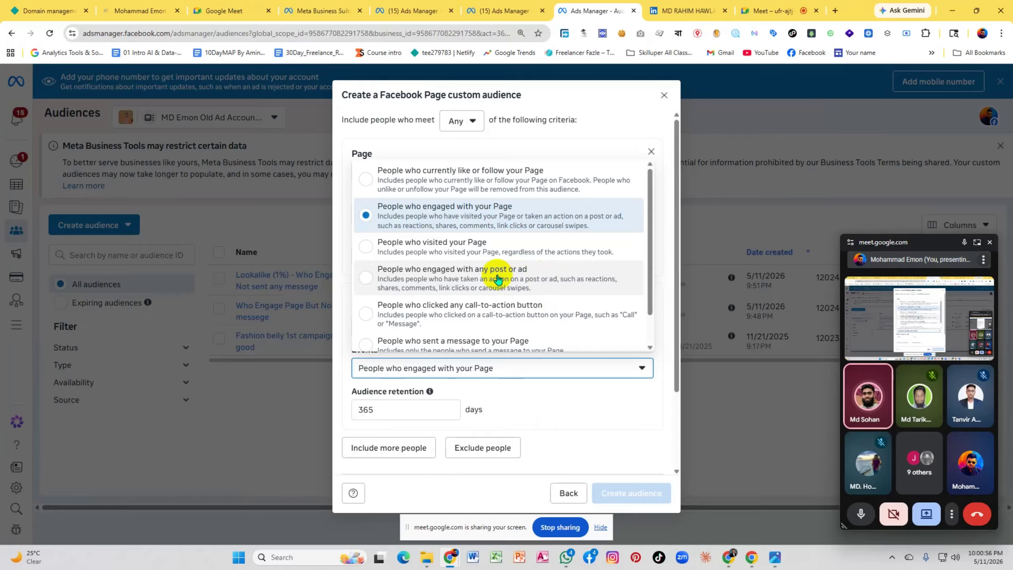
scroll(497, 277, down, 1)
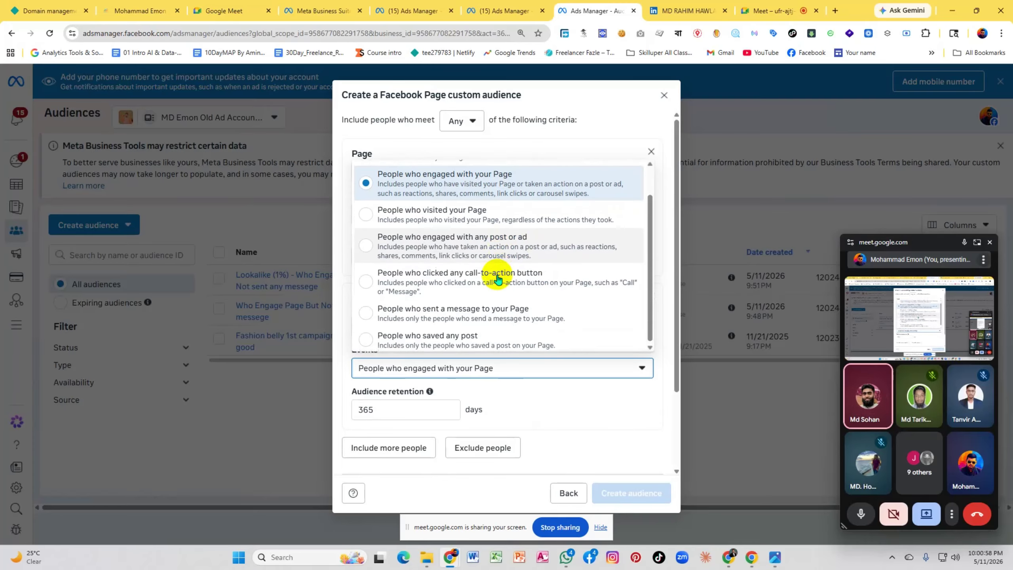
click(492, 335)
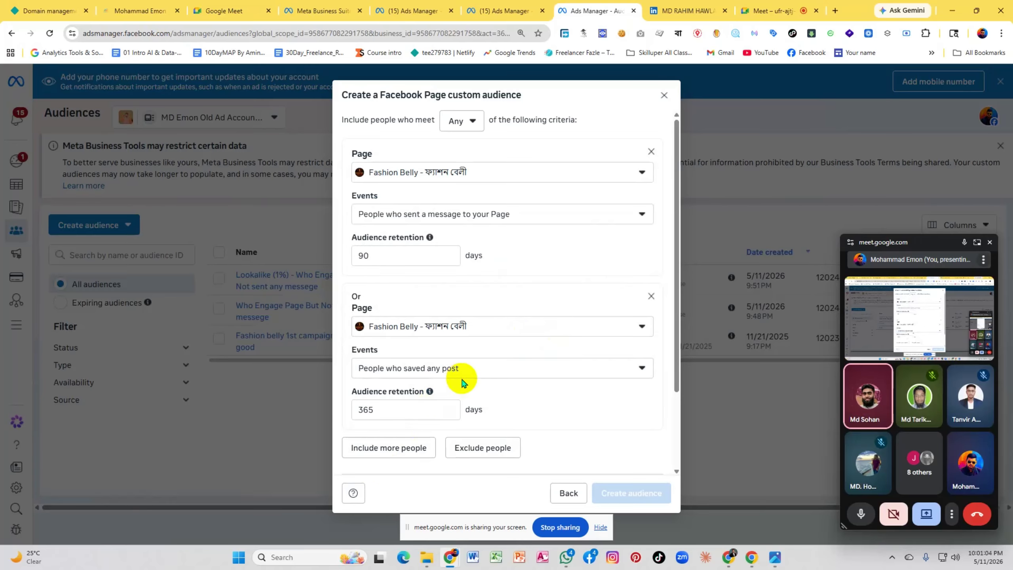
scroll(472, 363, down, 3)
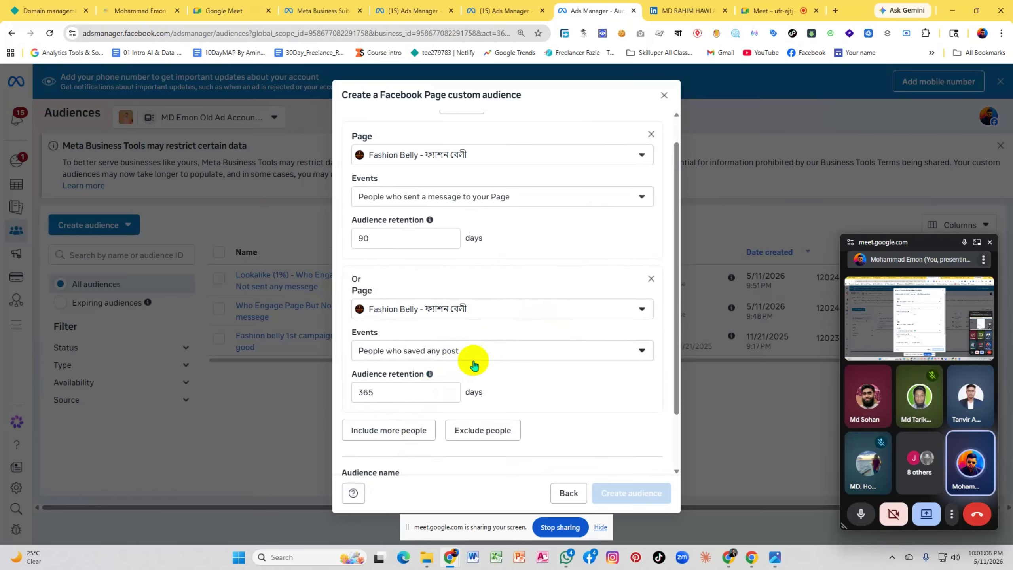
scroll(473, 364, up, 3)
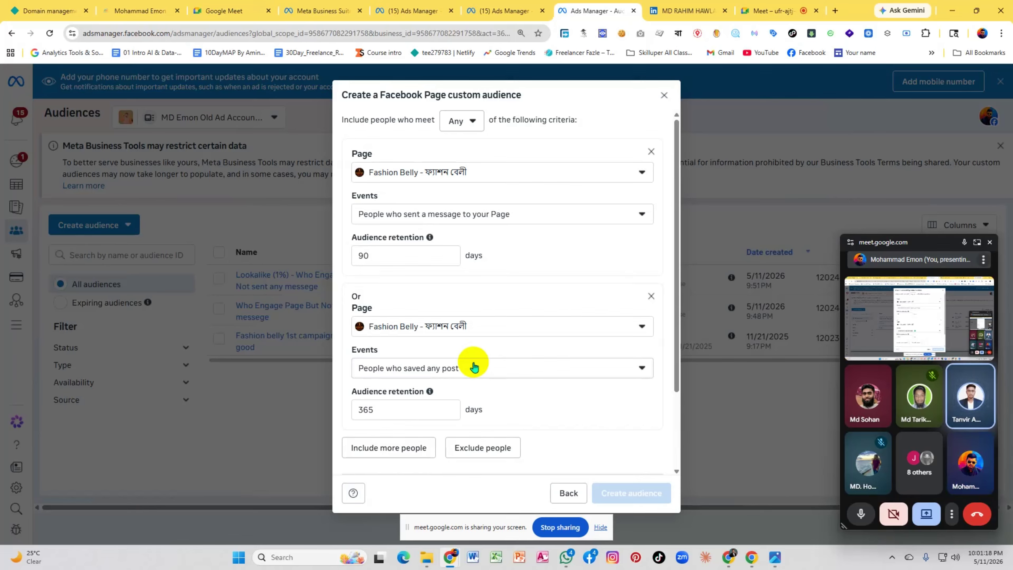
scroll(474, 367, down, 3)
scroll(473, 366, up, 3)
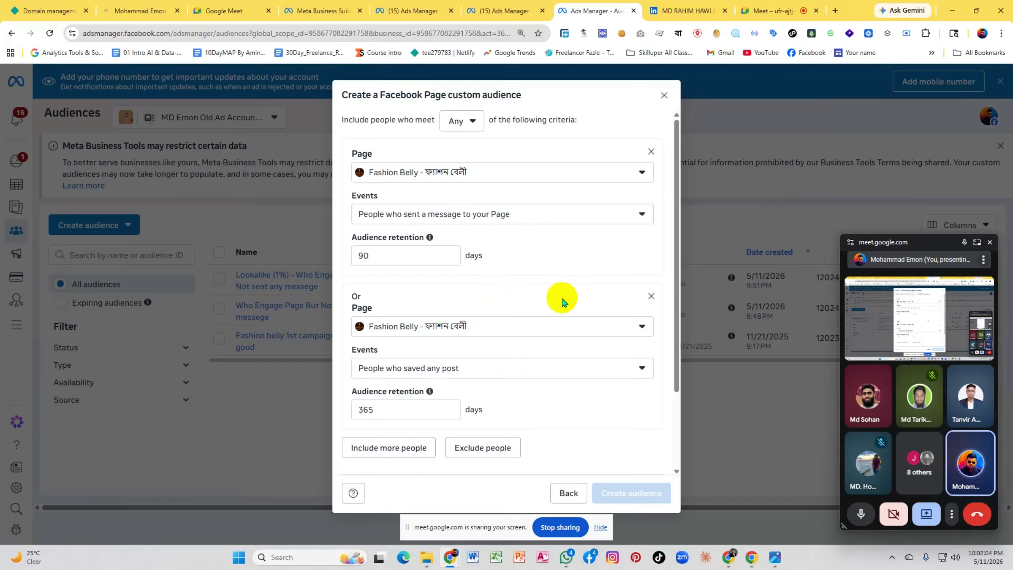
Look through the event options available for the first Page criteria group, keeping the current choice
click(474, 222)
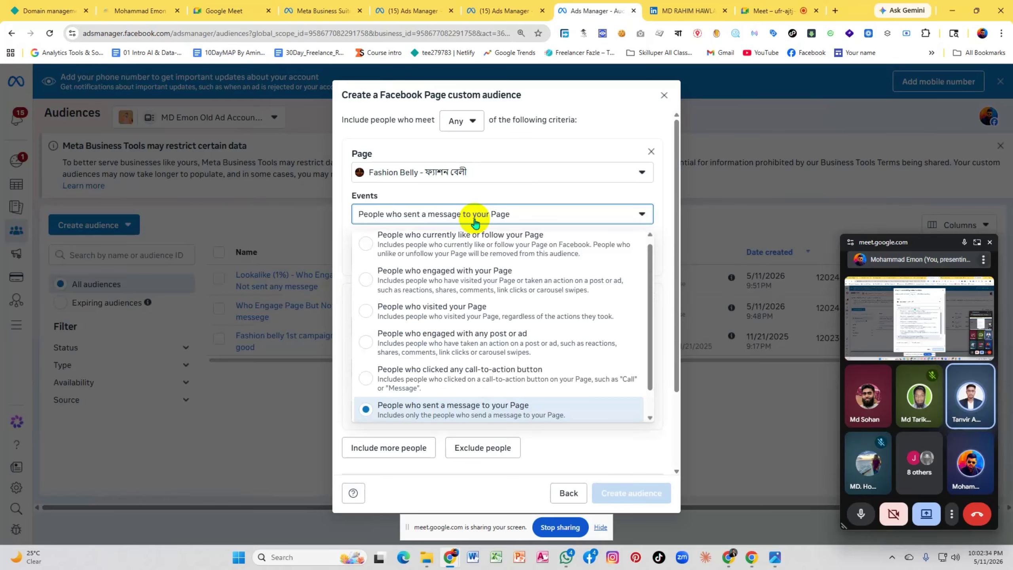
scroll(541, 371, down, 1)
scroll(539, 383, up, 1)
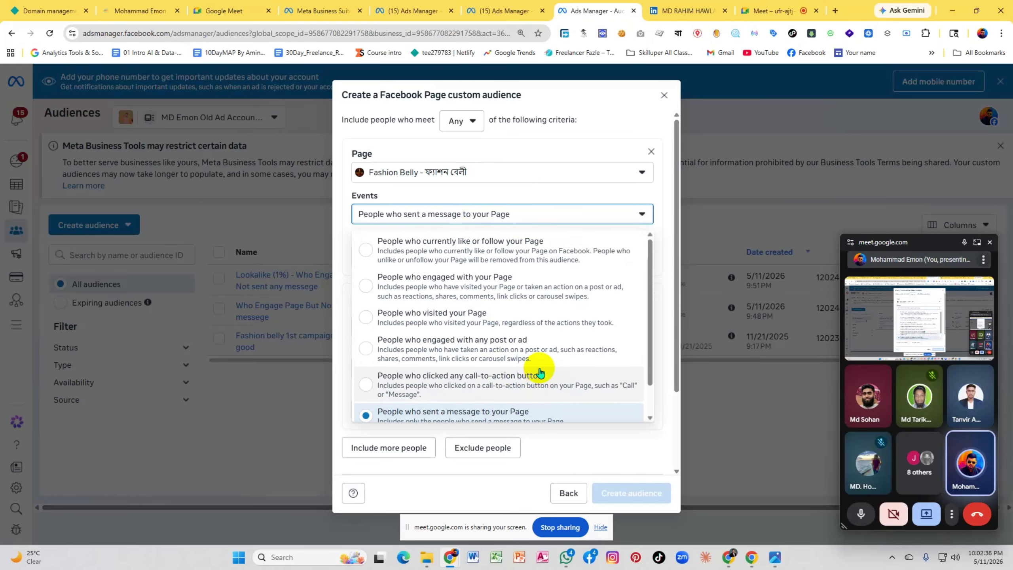
scroll(544, 289, down, 1)
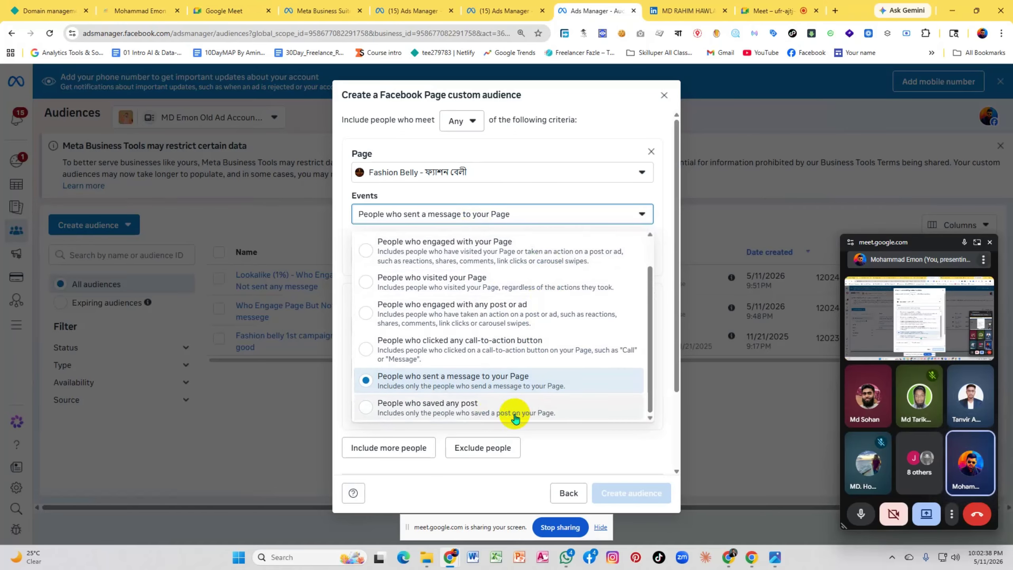
scroll(526, 350, up, 1)
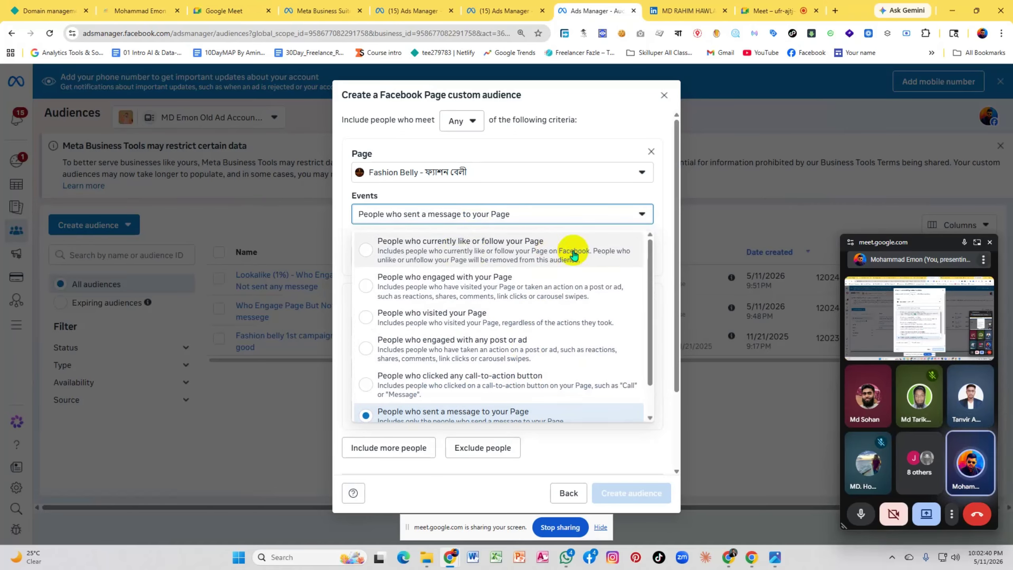
scroll(576, 334, down, 1)
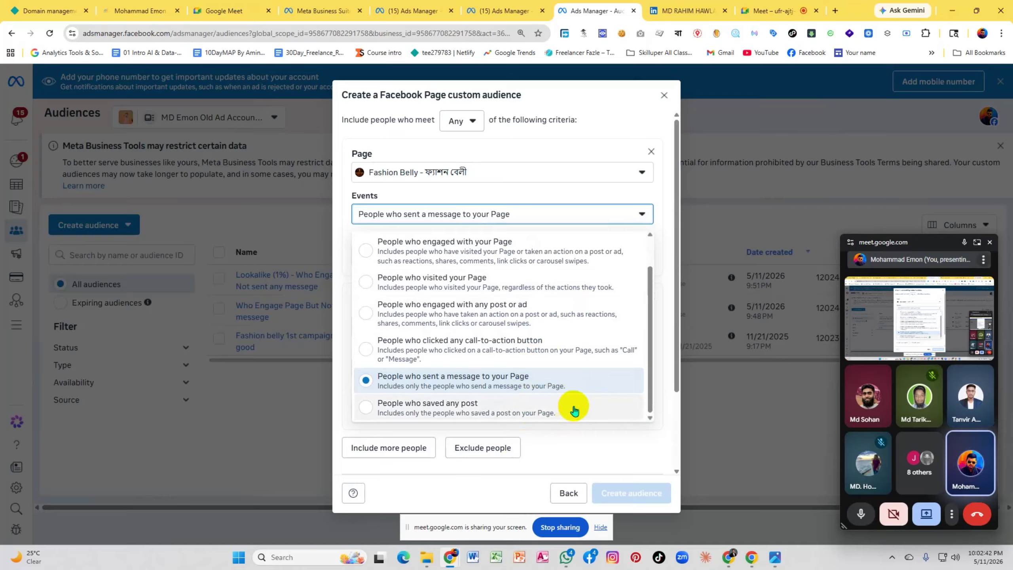
scroll(595, 335, up, 1)
scroll(595, 331, up, 1)
scroll(595, 331, down, 2)
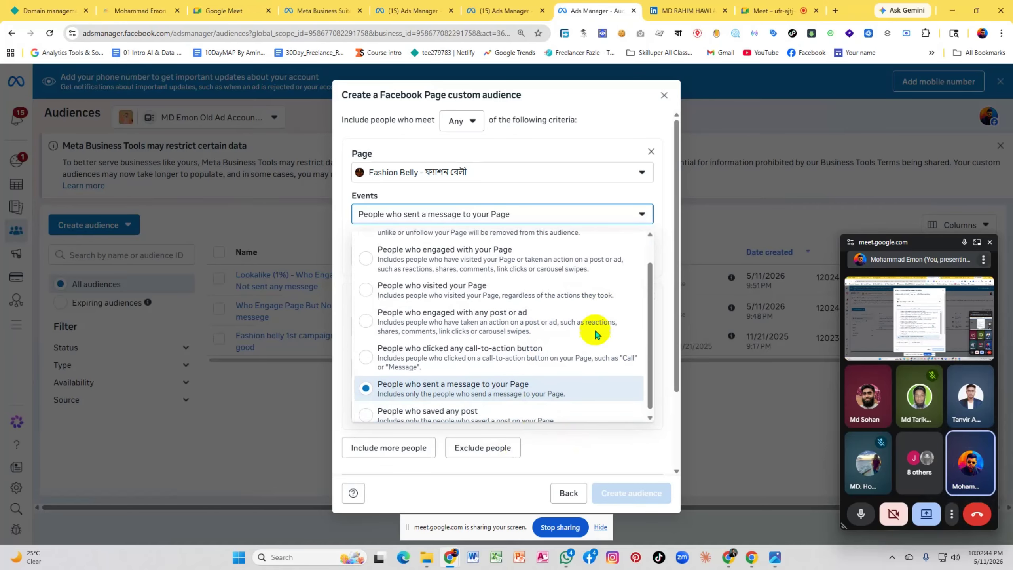
scroll(561, 395, up, 2)
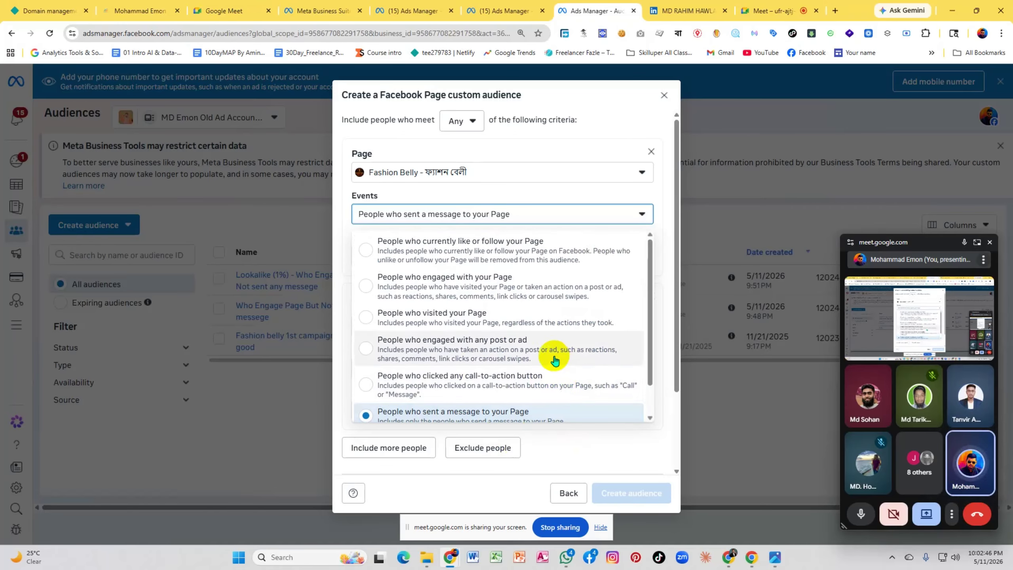
scroll(554, 360, down, 1)
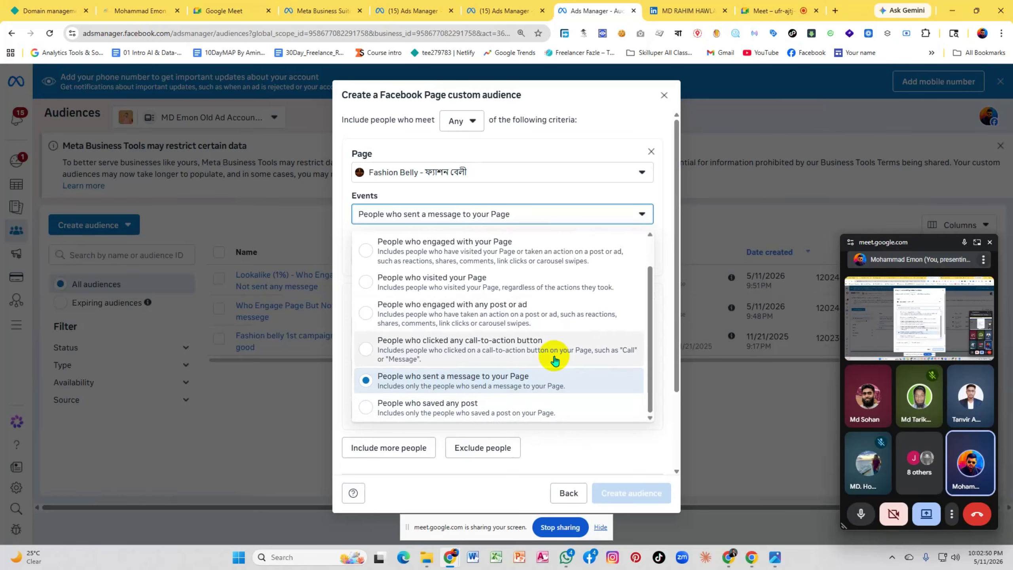
scroll(555, 361, up, 1)
scroll(554, 361, down, 1)
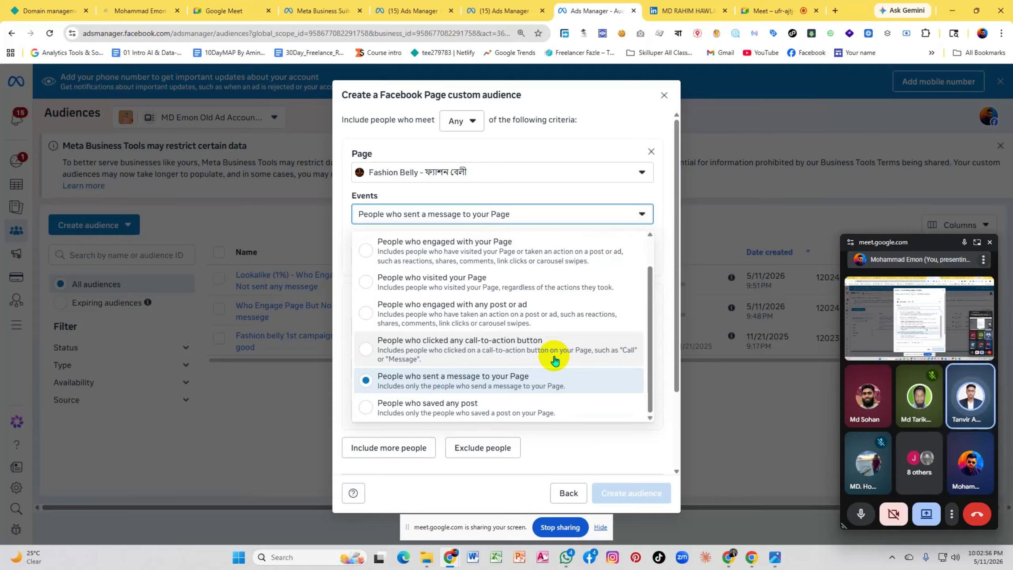
click(568, 199)
Review both criteria groups and the remaining audience name and description fields
scroll(526, 290, down, 3)
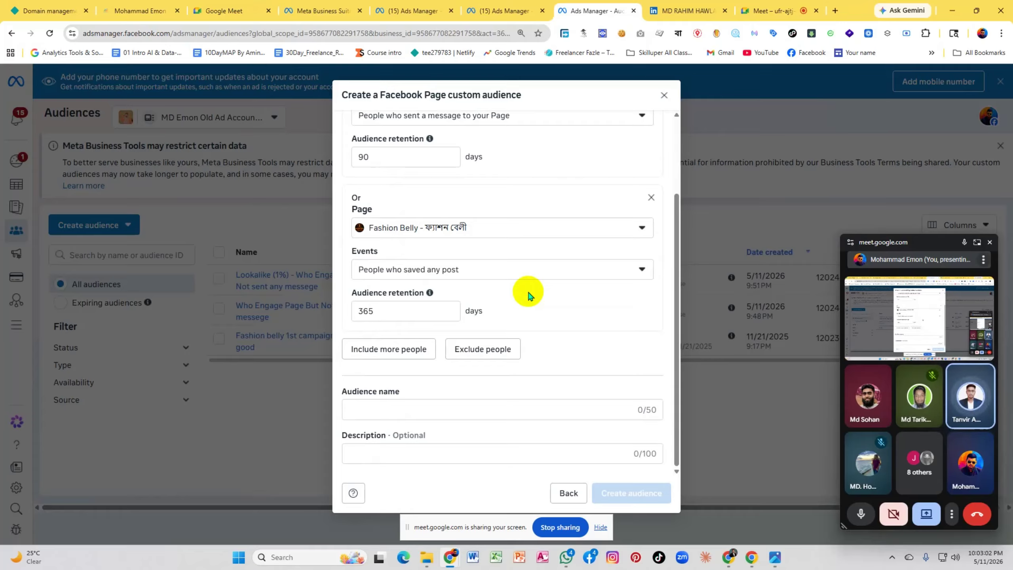
scroll(527, 296, up, 3)
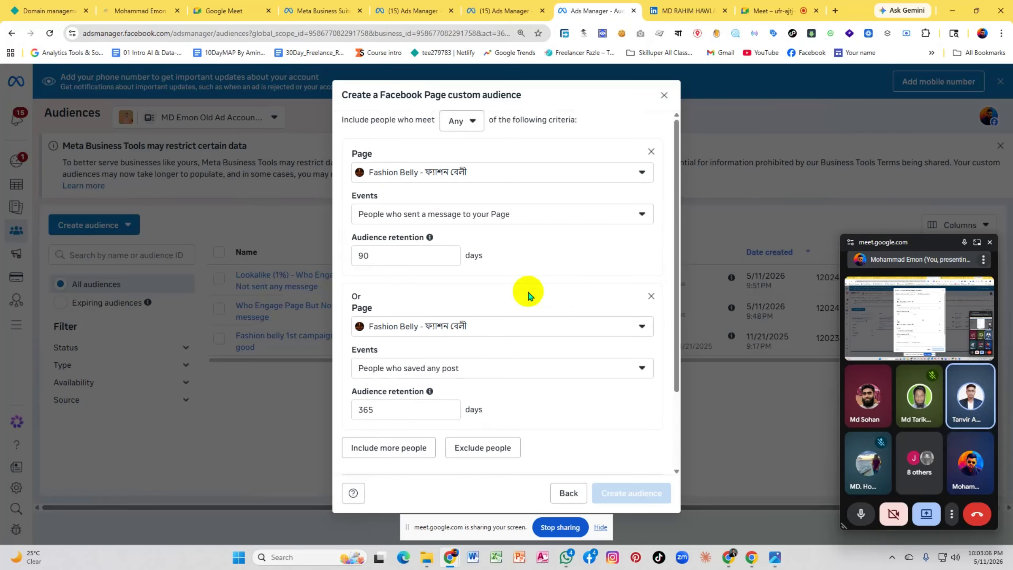
scroll(527, 295, down, 3)
scroll(527, 295, up, 3)
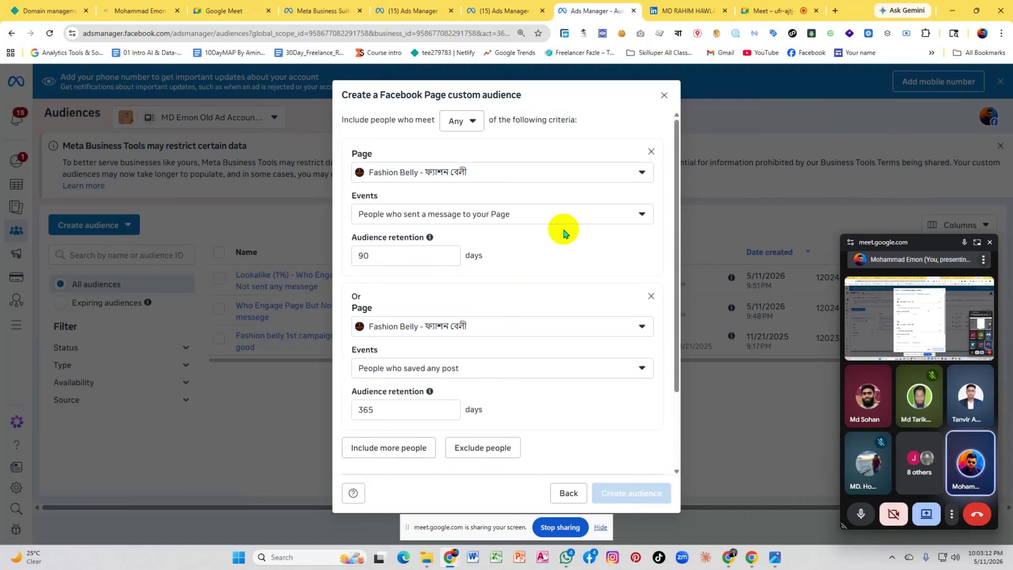
Switch to Google Meet, admit the waiting participant, and return to the custom audience form in Ads Manager
click(543, 214)
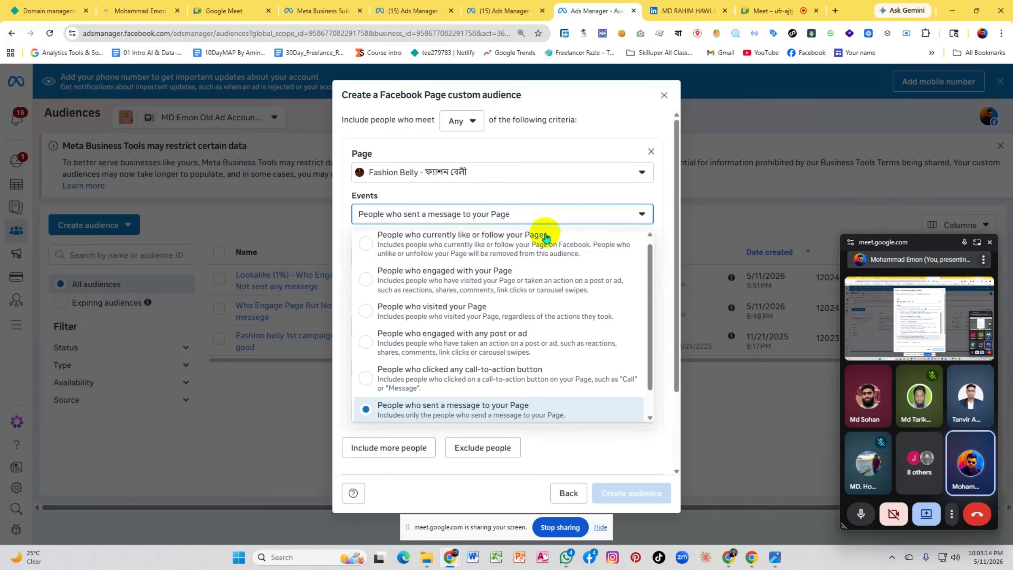
click(971, 242)
click(917, 341)
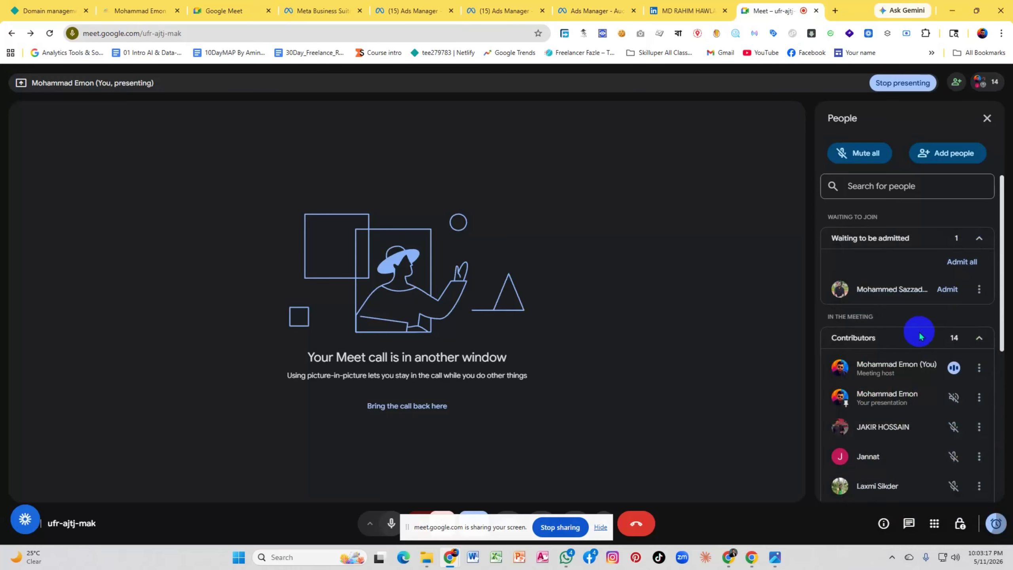
click(946, 305)
click(594, 10)
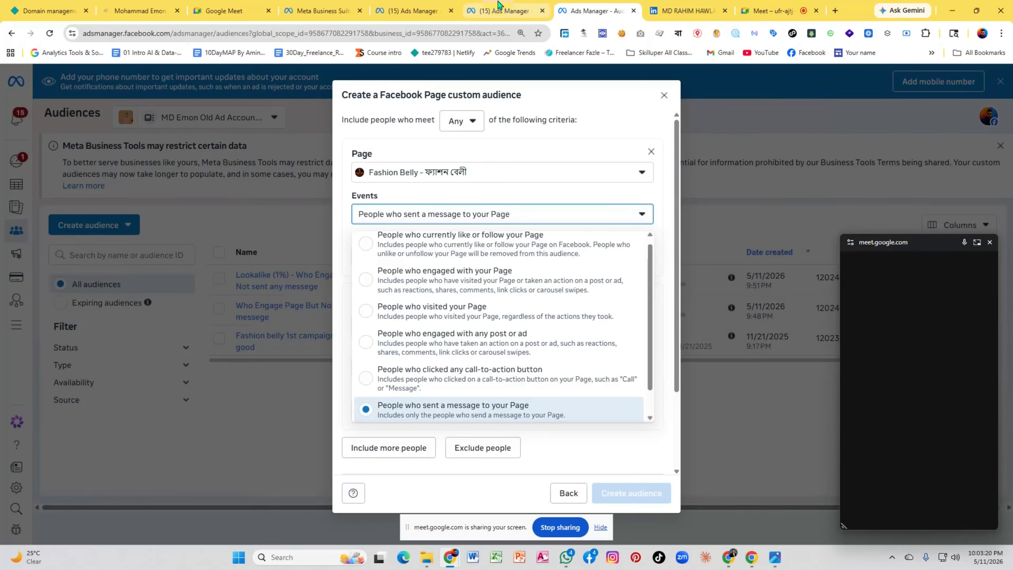
click(610, 187)
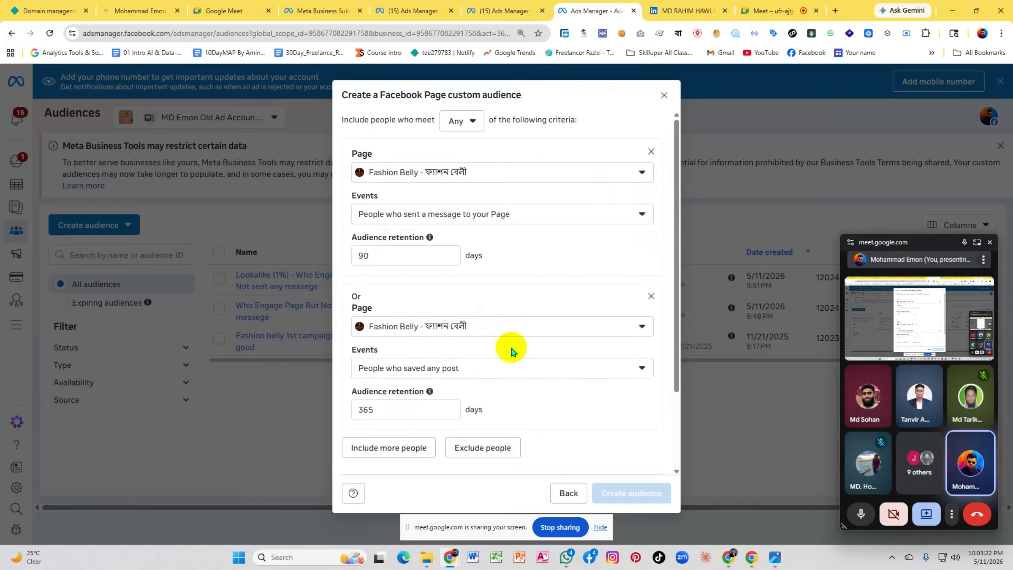
Set the audience retention for the people who saved any post to 90 days
scroll(511, 351, down, 3)
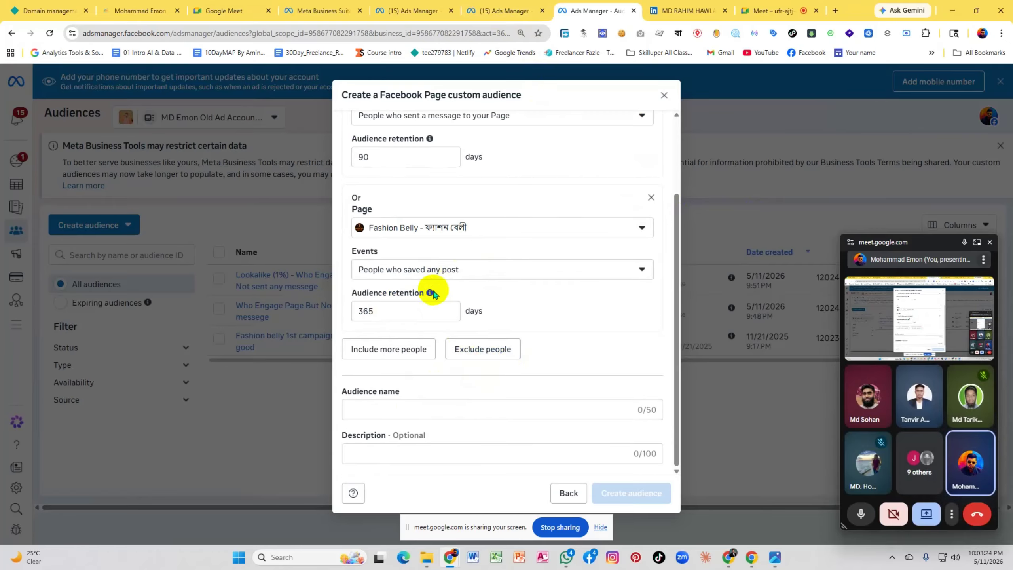
scroll(429, 210, up, 3)
scroll(415, 264, down, 3)
click(398, 312)
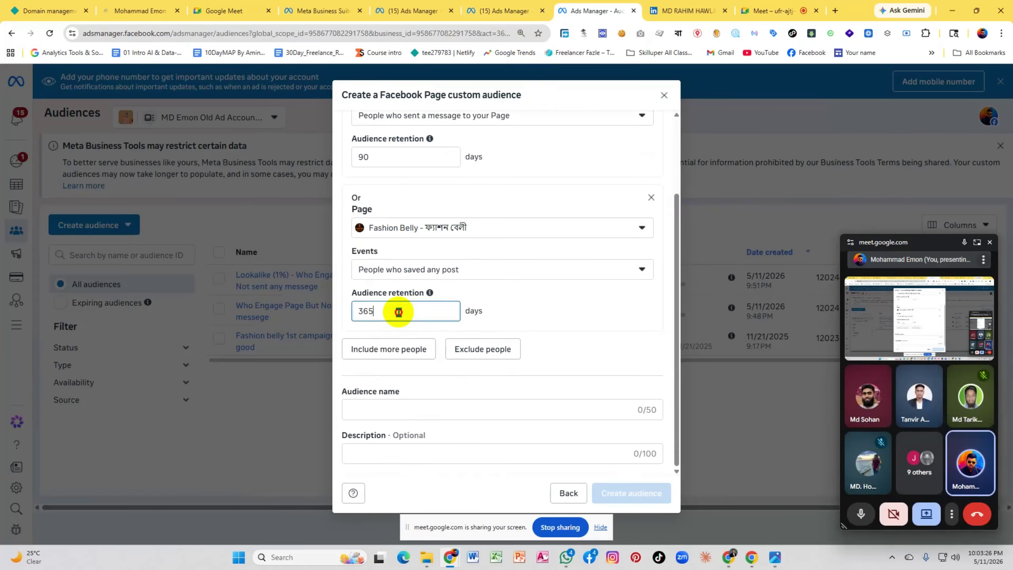
drag(357, 310, 468, 313)
text(90)
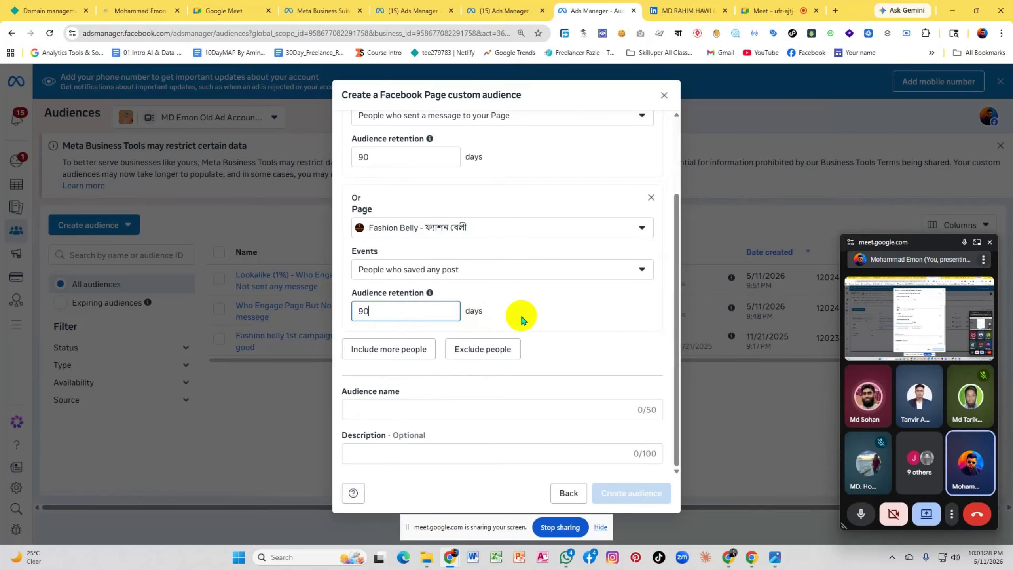
click(395, 359)
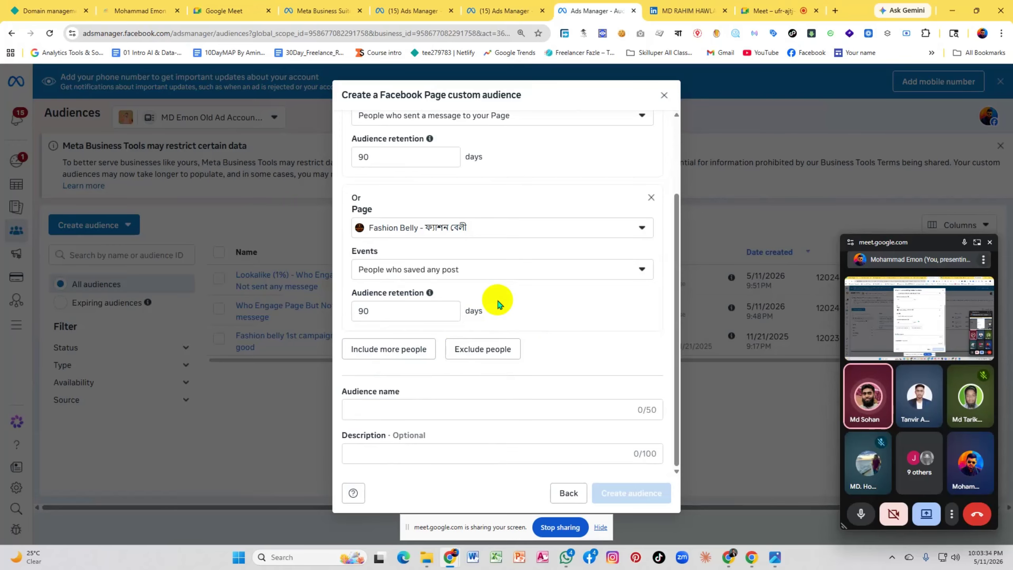
Check the Any and All matching options for the audience criteria without changing the selection
scroll(498, 304, up, 3)
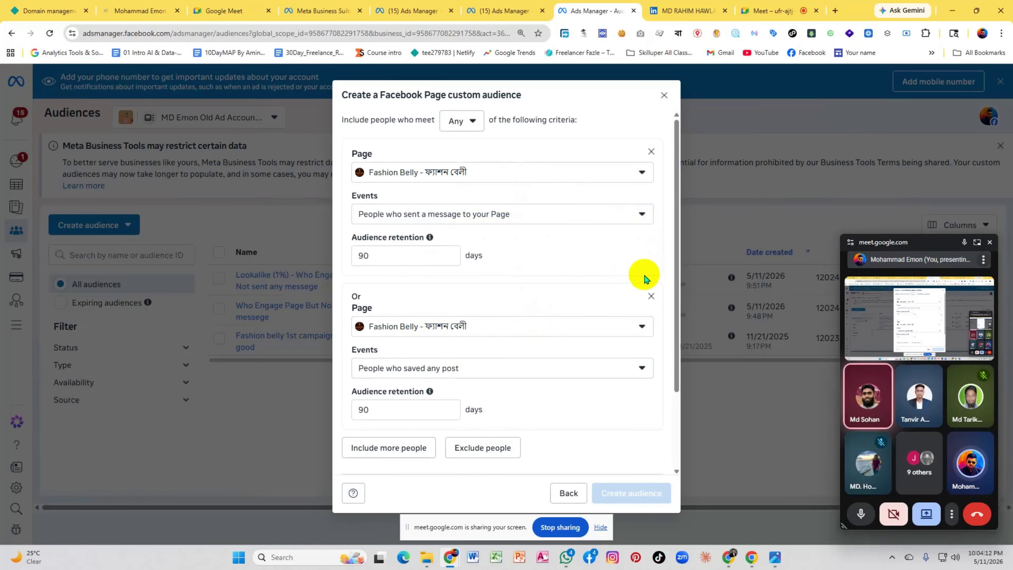
click(462, 121)
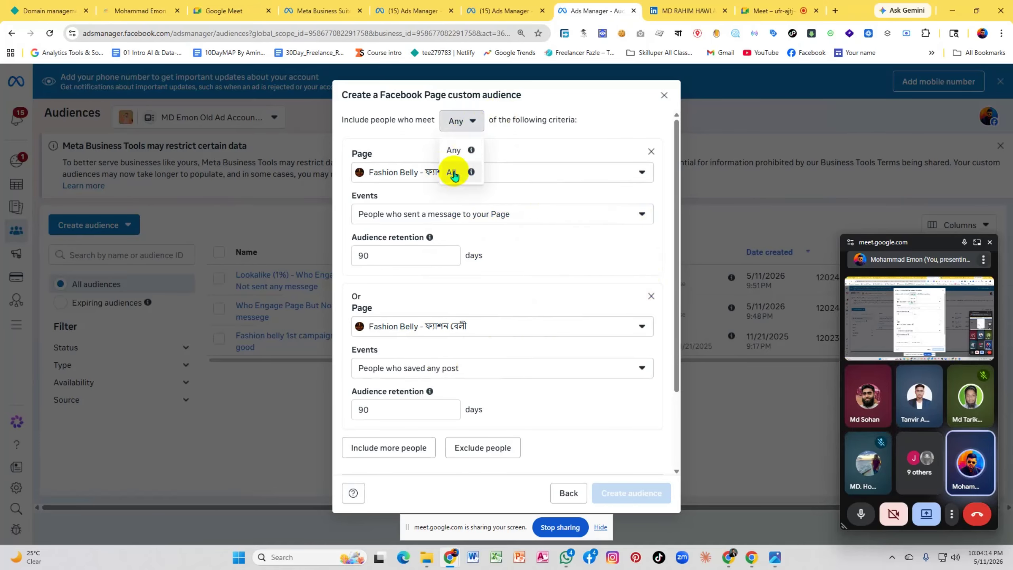
click(526, 205)
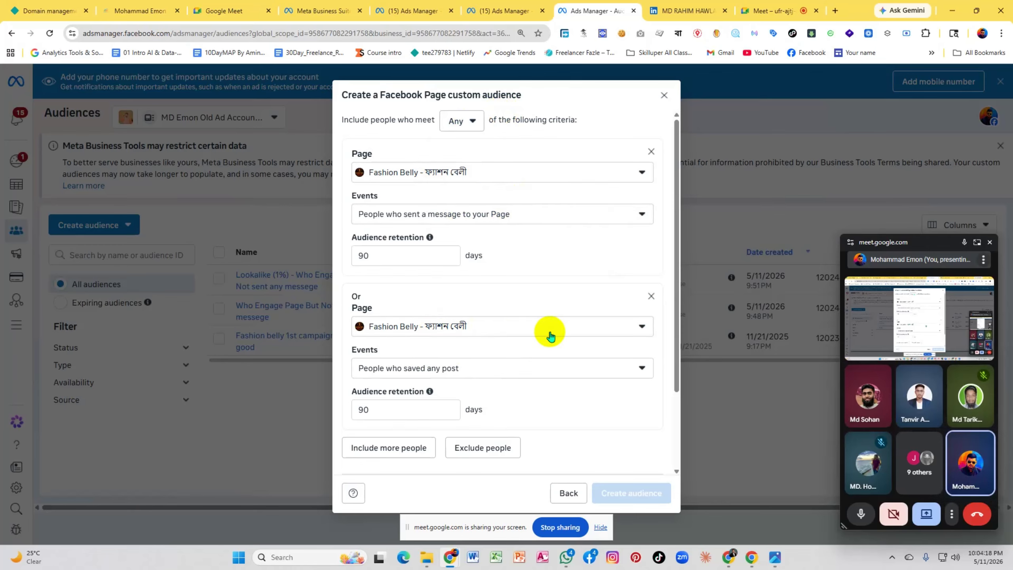
click(461, 121)
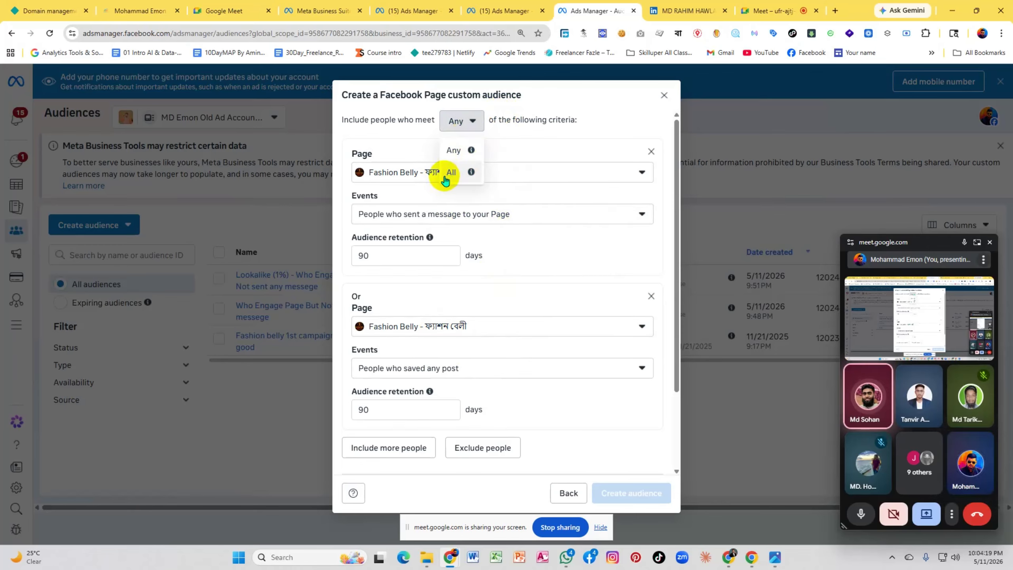
click(559, 150)
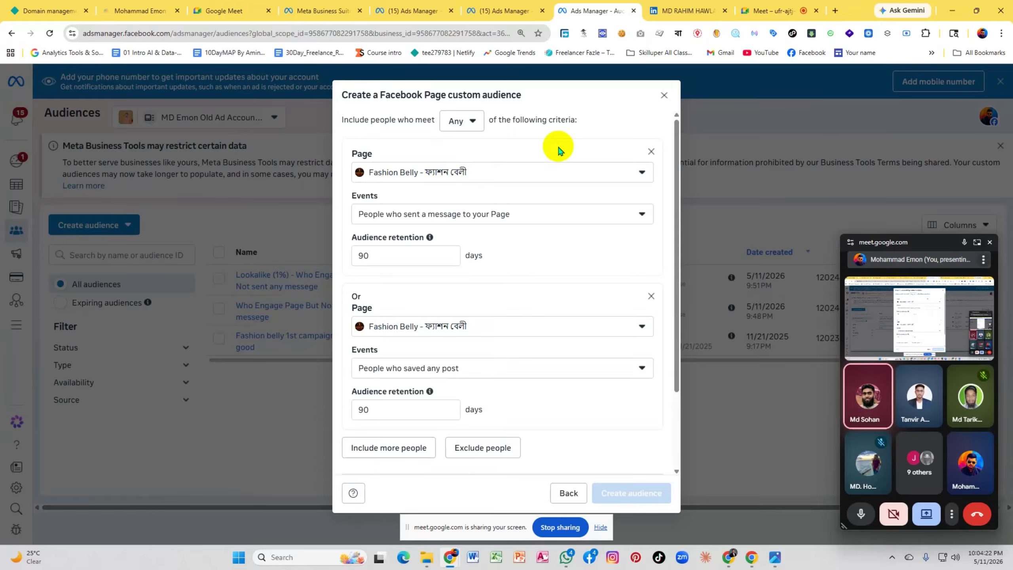
Remove the second criteria group and set the criteria matching to All
click(651, 295)
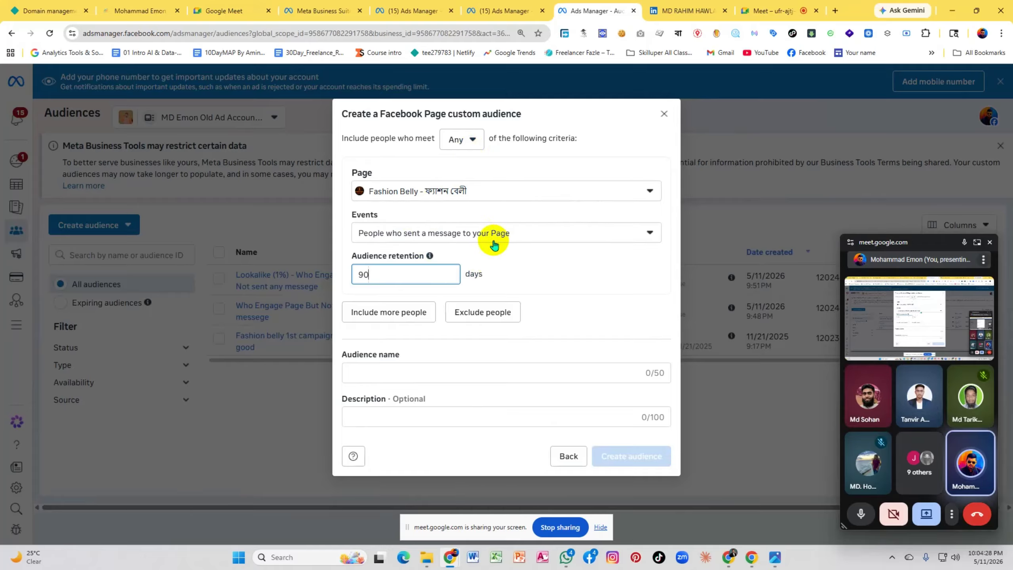
click(466, 141)
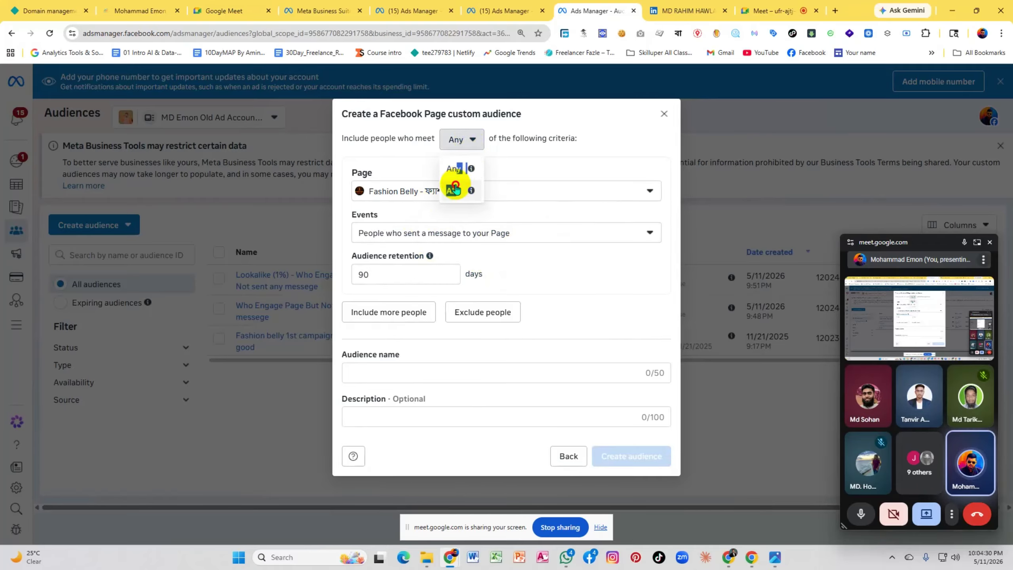
click(453, 191)
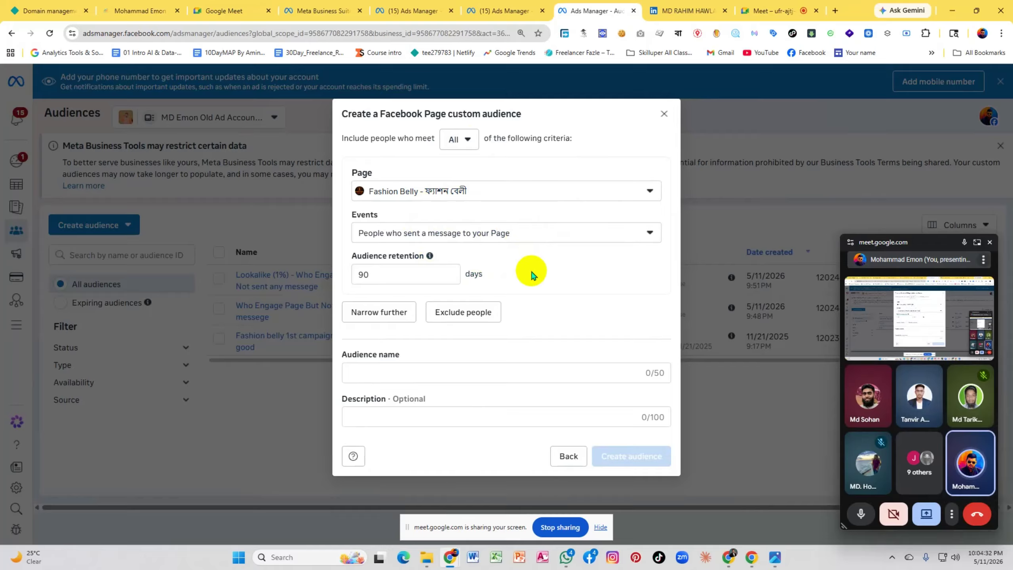
Narrow the audience further with a second group for the Page, using the event People who saved any post
click(381, 314)
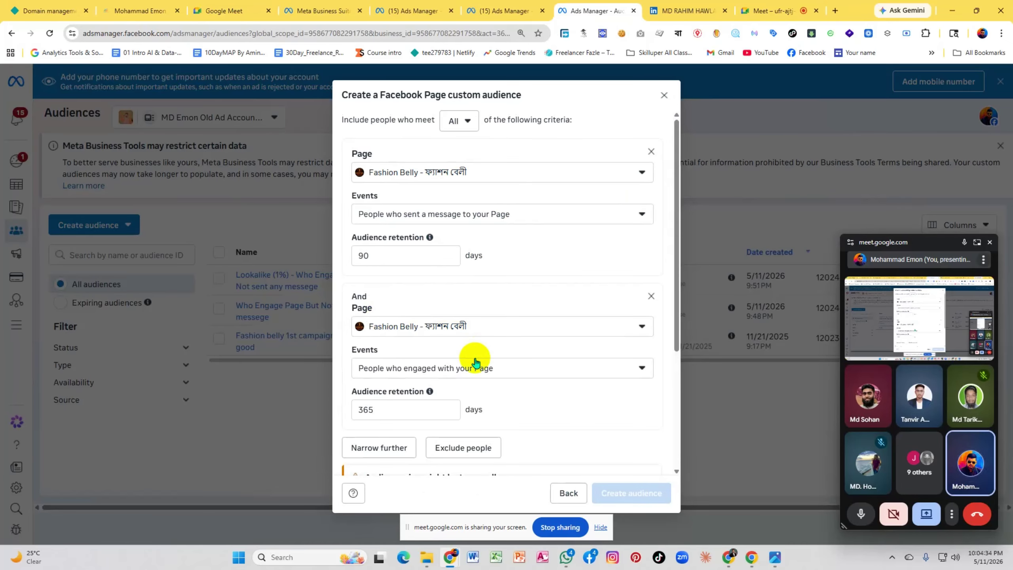
click(425, 369)
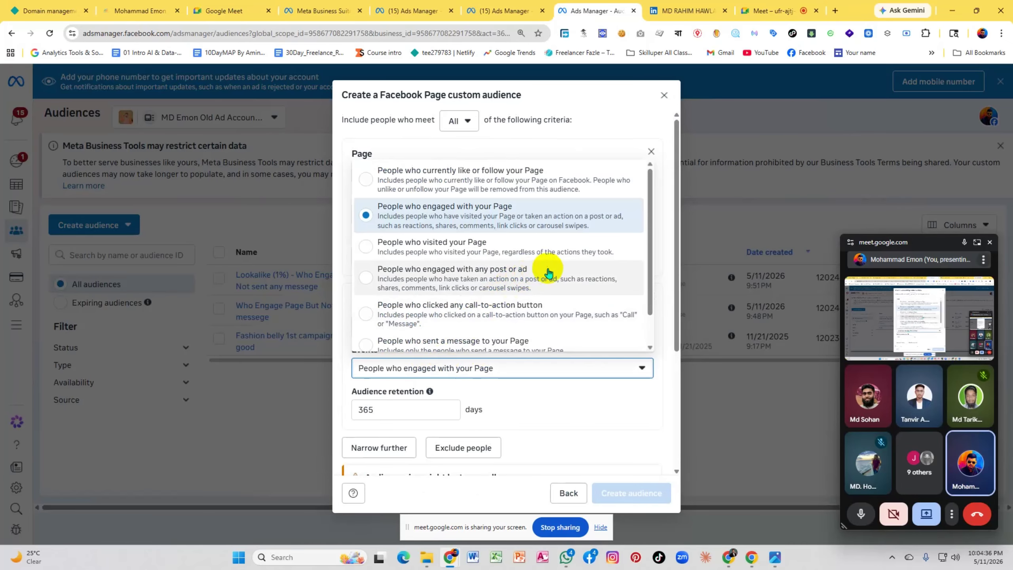
scroll(515, 291, down, 2)
click(478, 336)
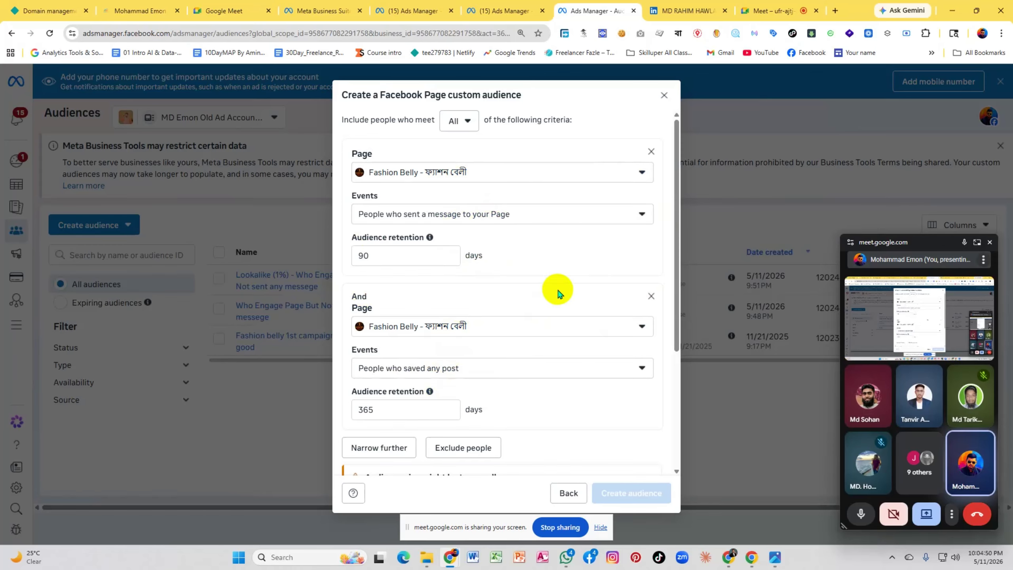
Review the combined criteria and read the notice about the audience size
scroll(557, 293, down, 3)
scroll(413, 312, up, 3)
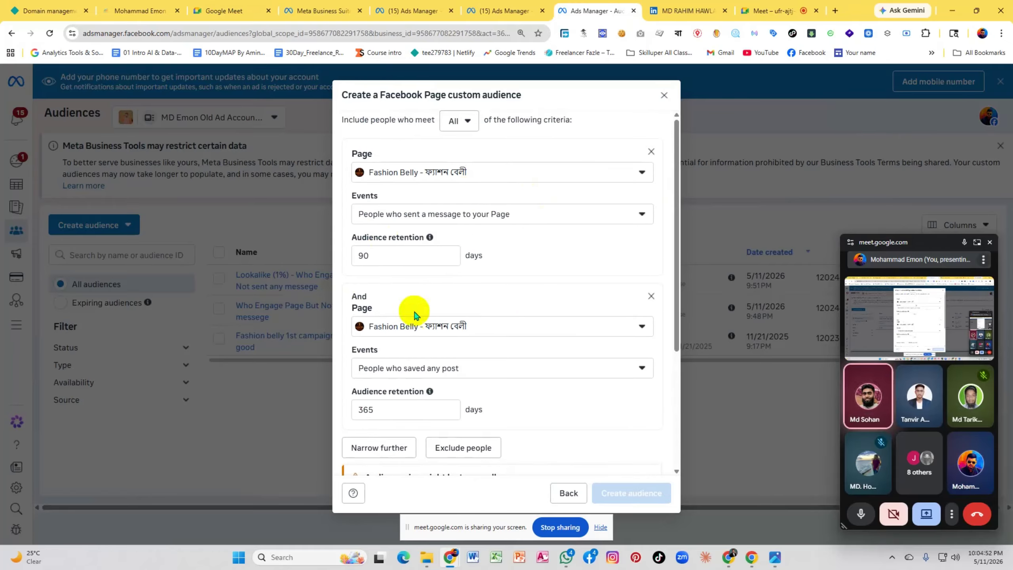
scroll(554, 358, down, 3)
scroll(549, 362, down, 1)
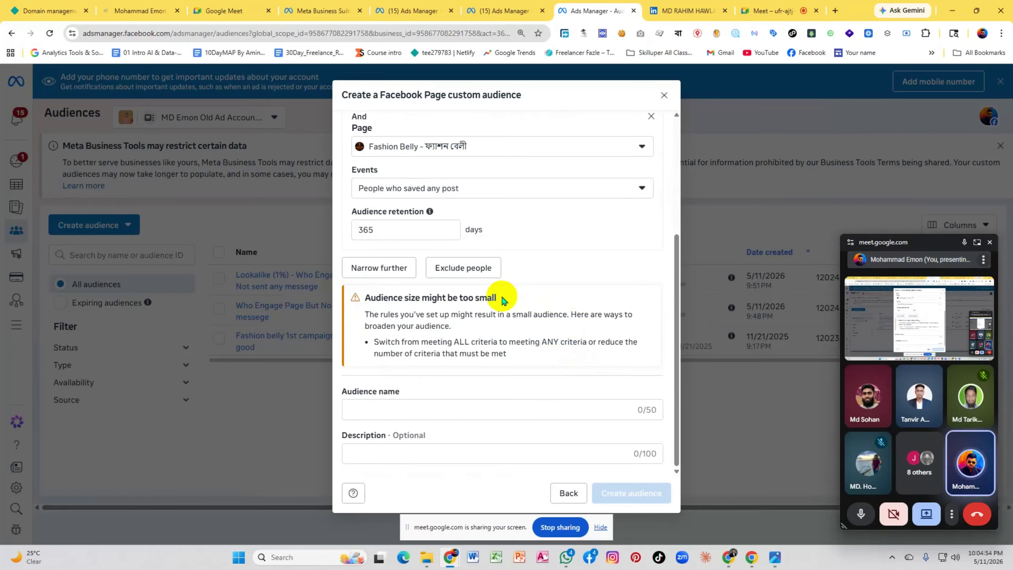
drag(358, 302, 520, 302)
click(518, 298)
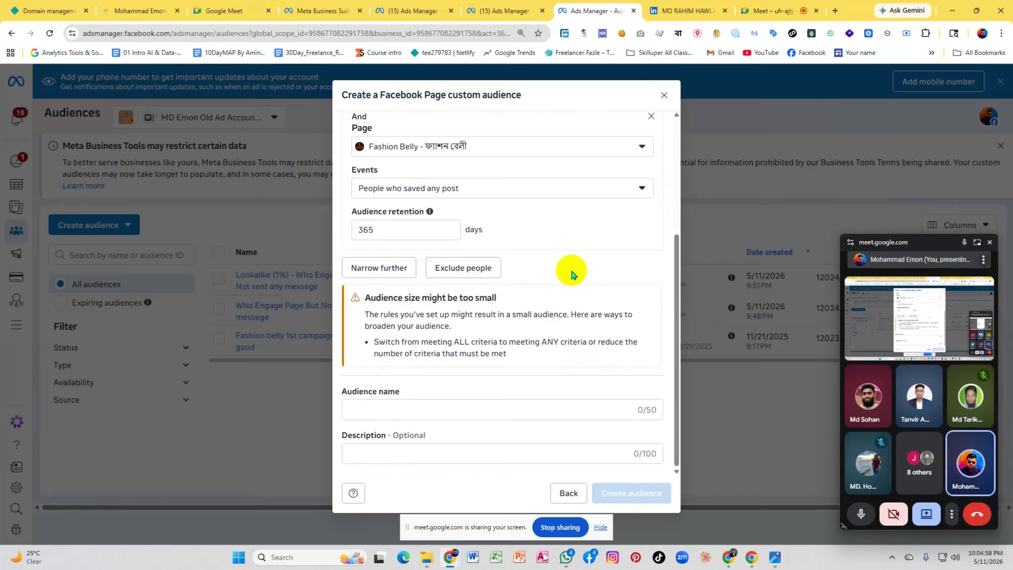
scroll(572, 269, up, 5)
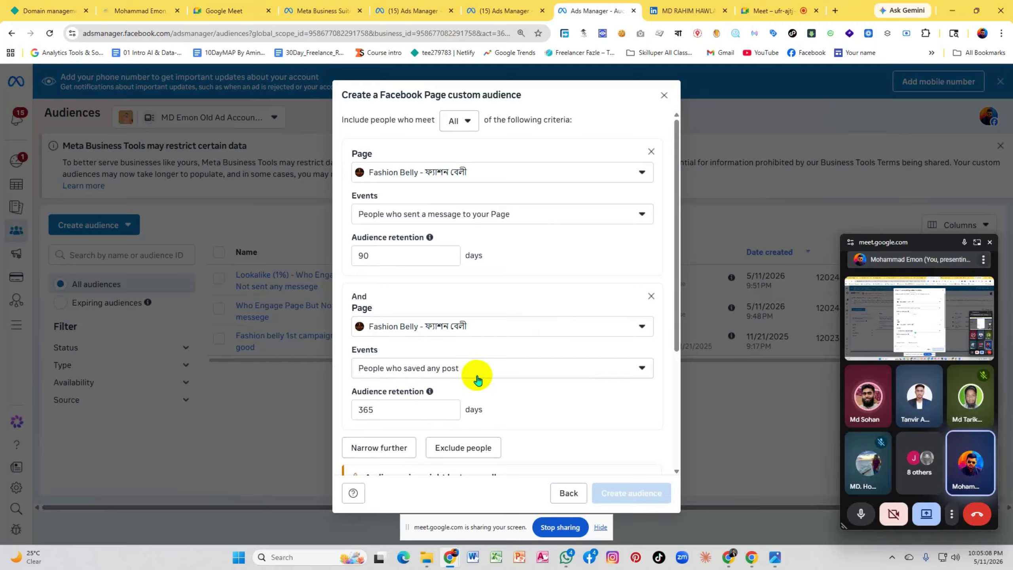
Replace the second criteria group with a new one for People who engaged with your Page, and set the criteria matching to Any
click(651, 296)
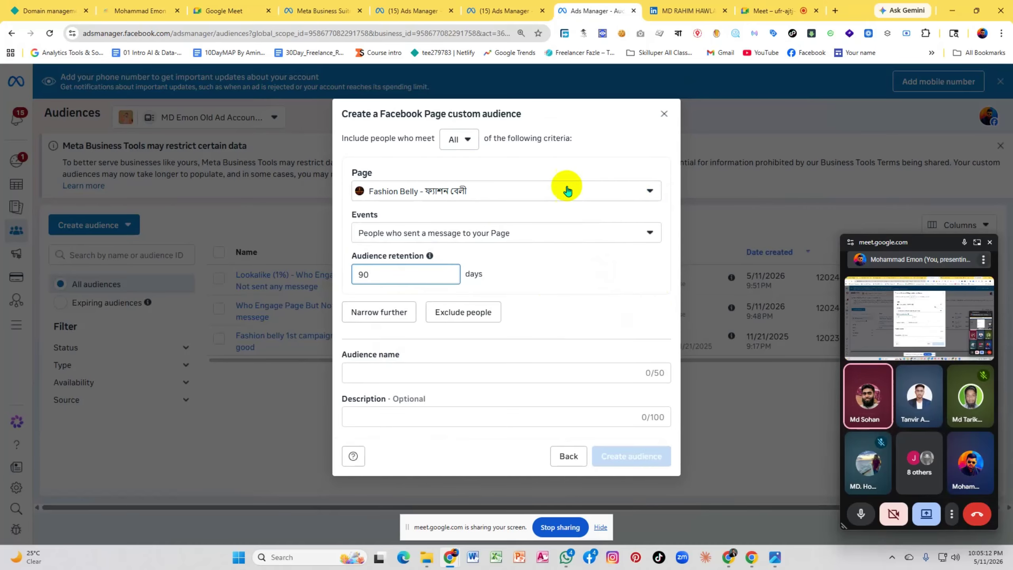
click(464, 141)
click(461, 191)
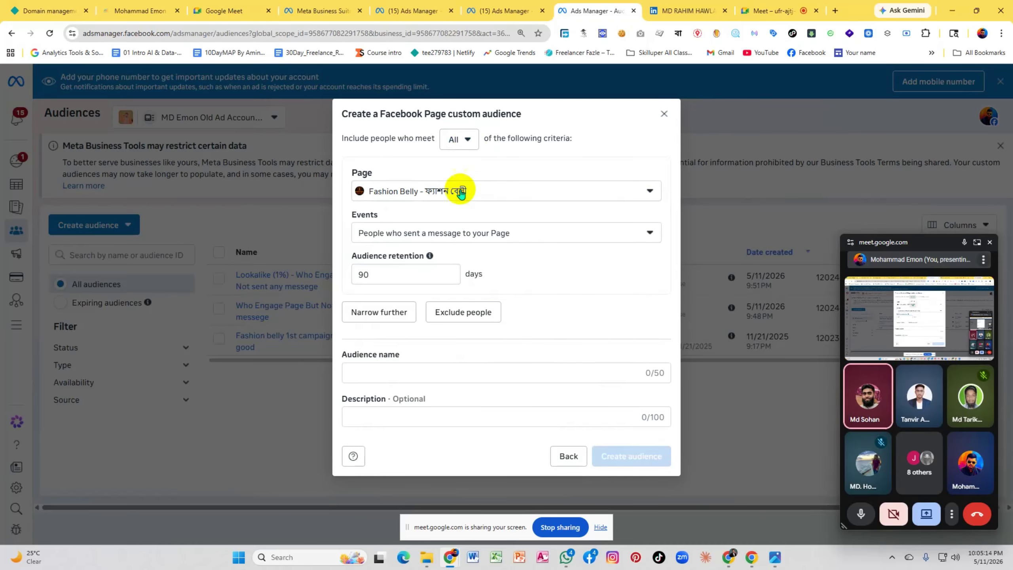
click(389, 312)
click(470, 127)
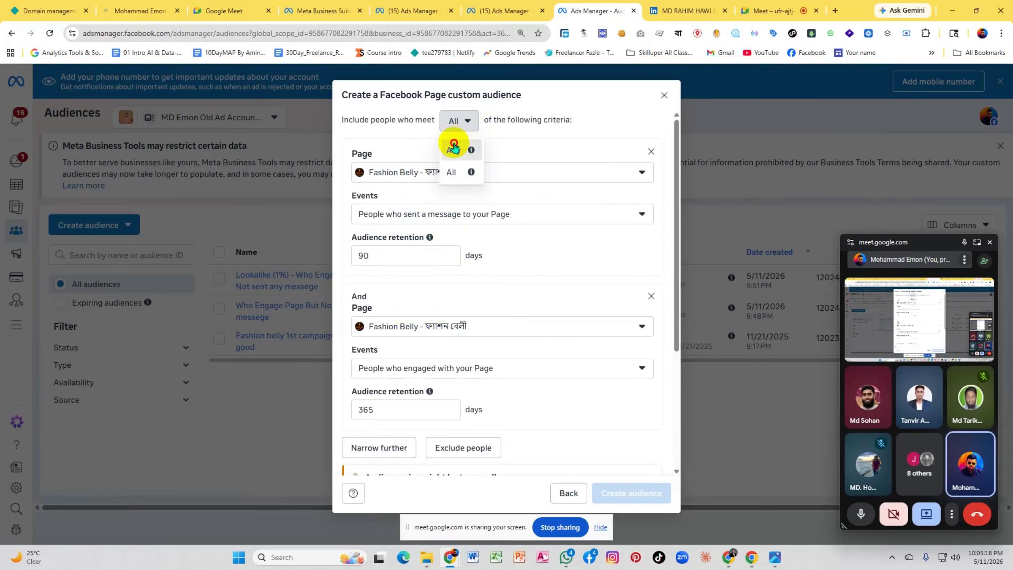
click(453, 141)
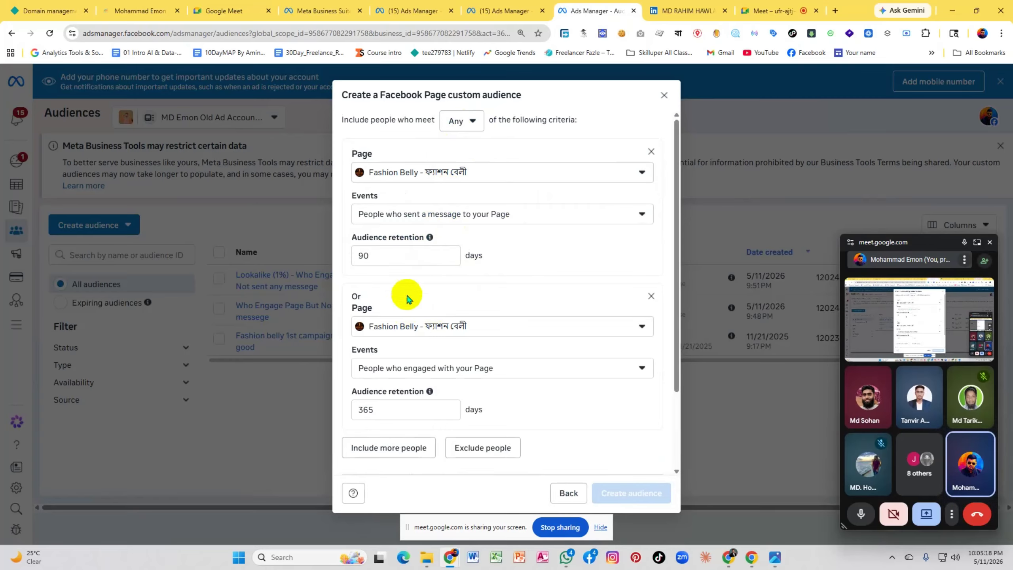
Check the Google Meet call, close its floating window and return to the custom audience being set up in Ads Manager
click(773, 11)
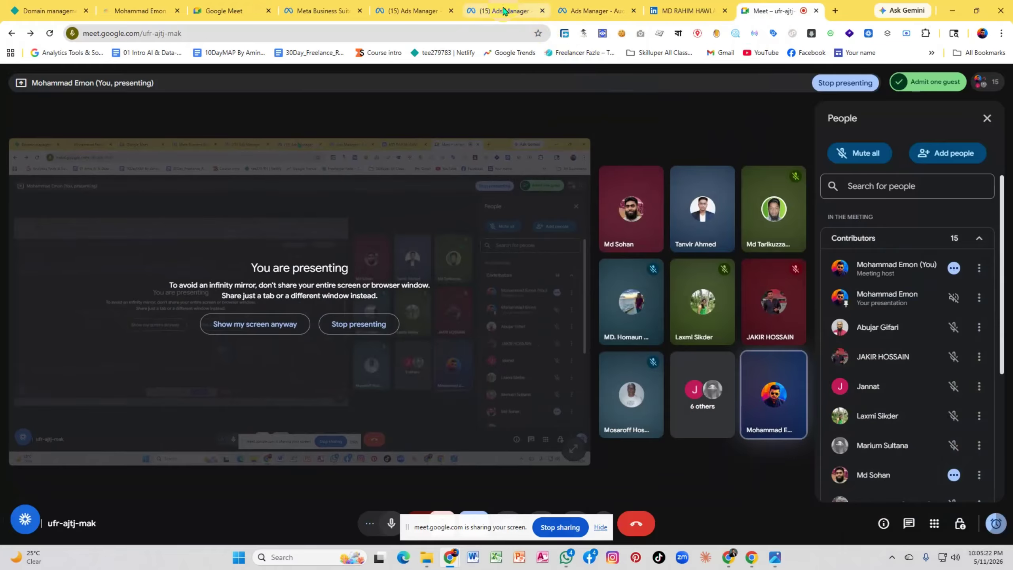
click(504, 11)
click(989, 243)
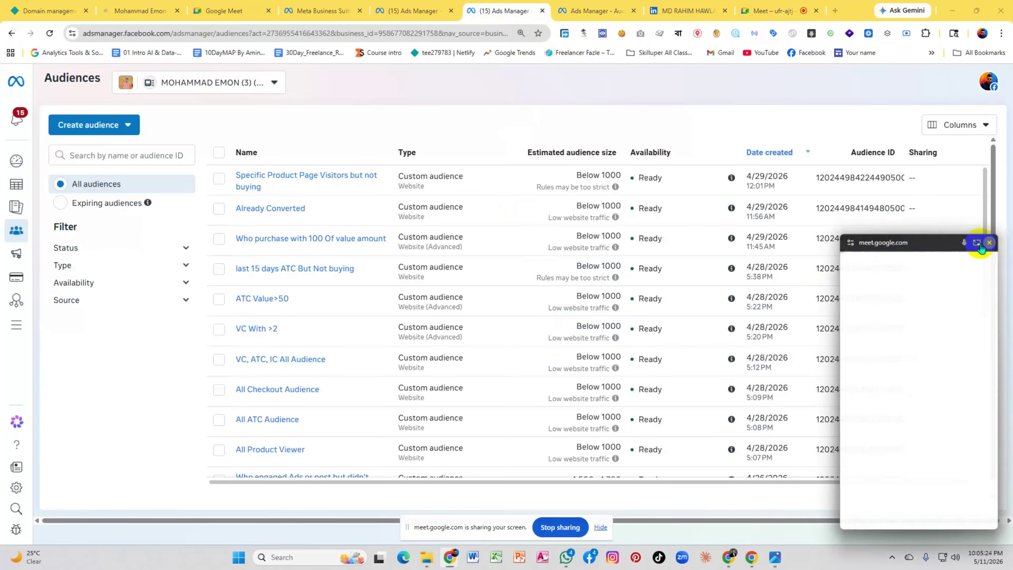
click(597, 11)
Include more people with a third criteria group using the event People who currently like or follow your Page
scroll(478, 385, down, 3)
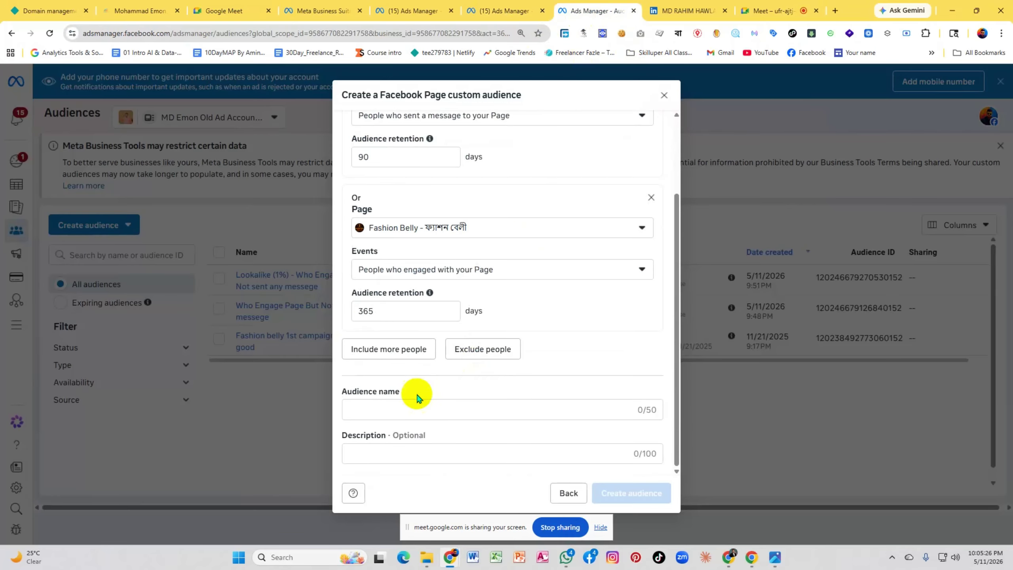
click(368, 345)
scroll(403, 389, down, 1)
scroll(402, 389, down, 3)
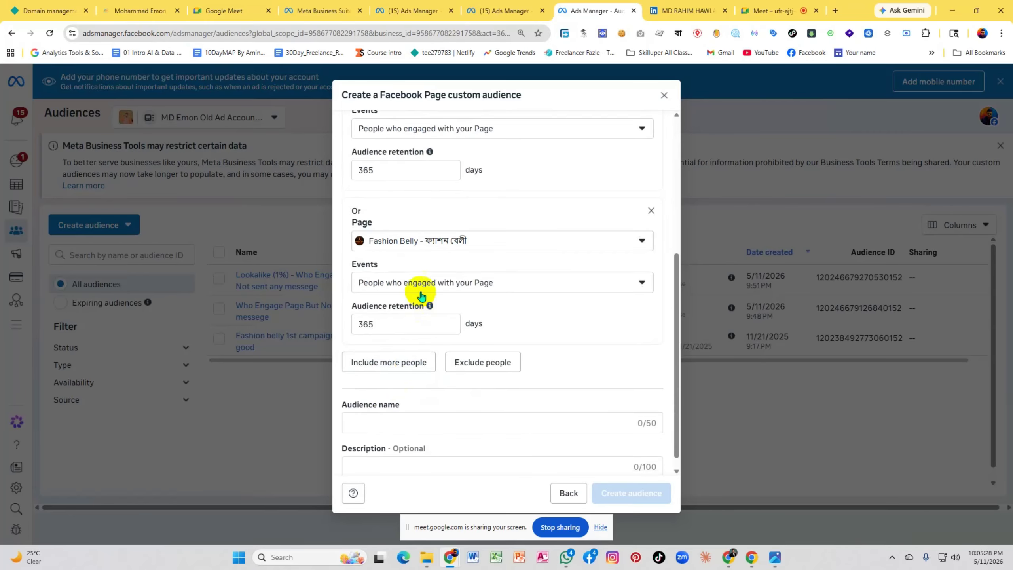
click(420, 282)
click(483, 319)
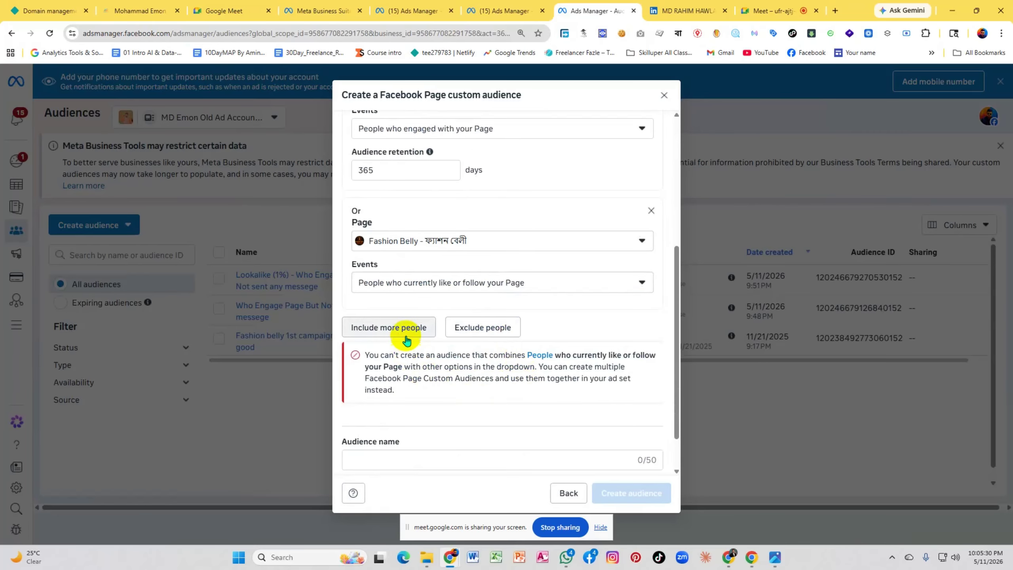
Include more people with a fourth criteria group using the event People who visited your Page
click(378, 331)
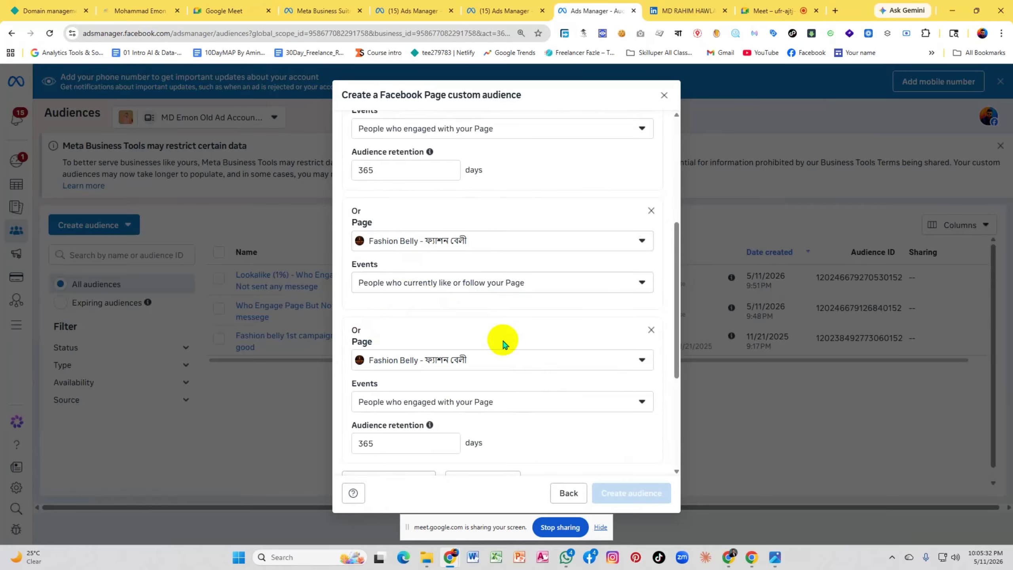
scroll(498, 339, down, 3)
click(465, 262)
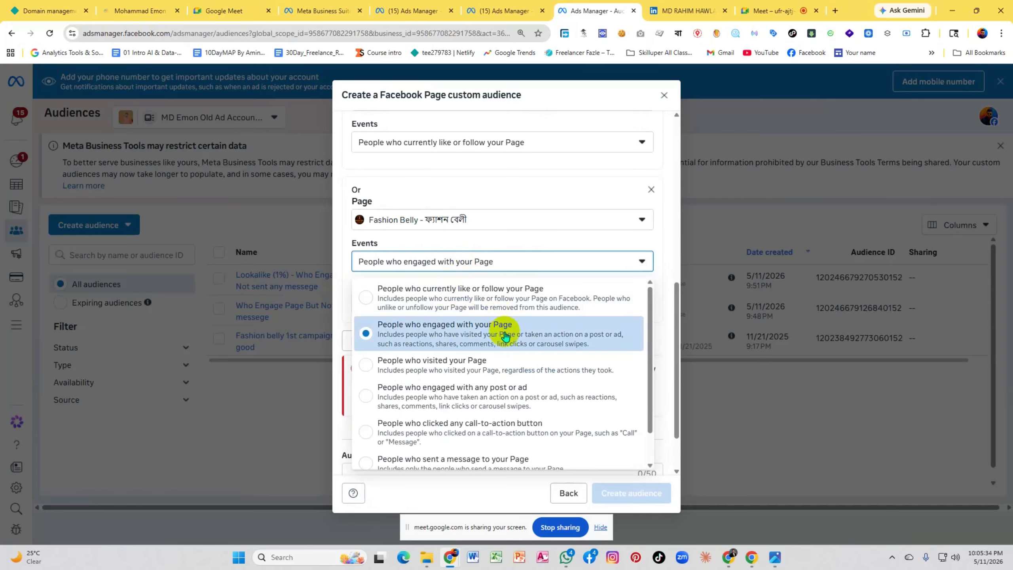
click(474, 369)
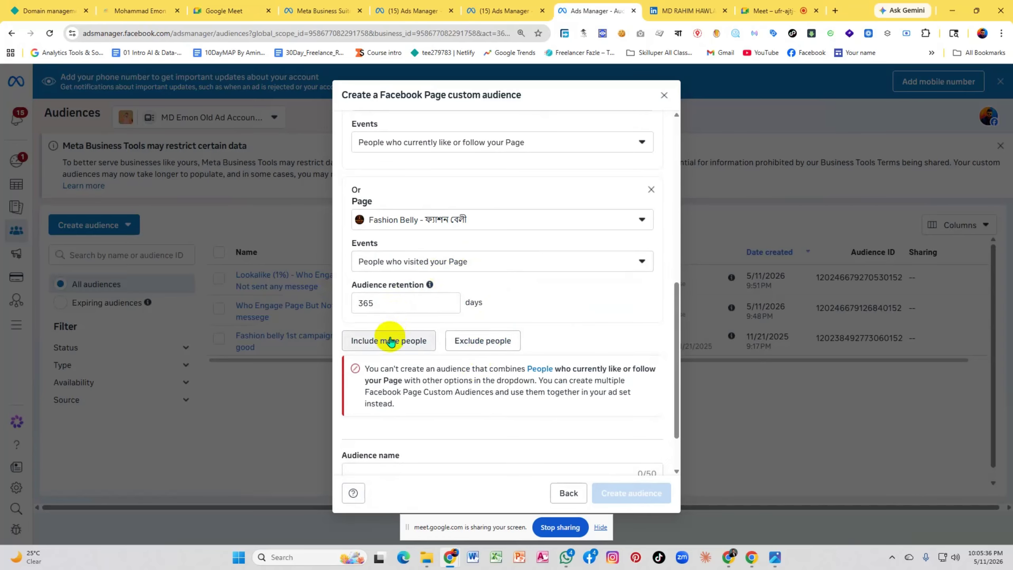
Include more people with a fifth criteria group using the event People who engaged with any post or ad
click(389, 337)
click(405, 415)
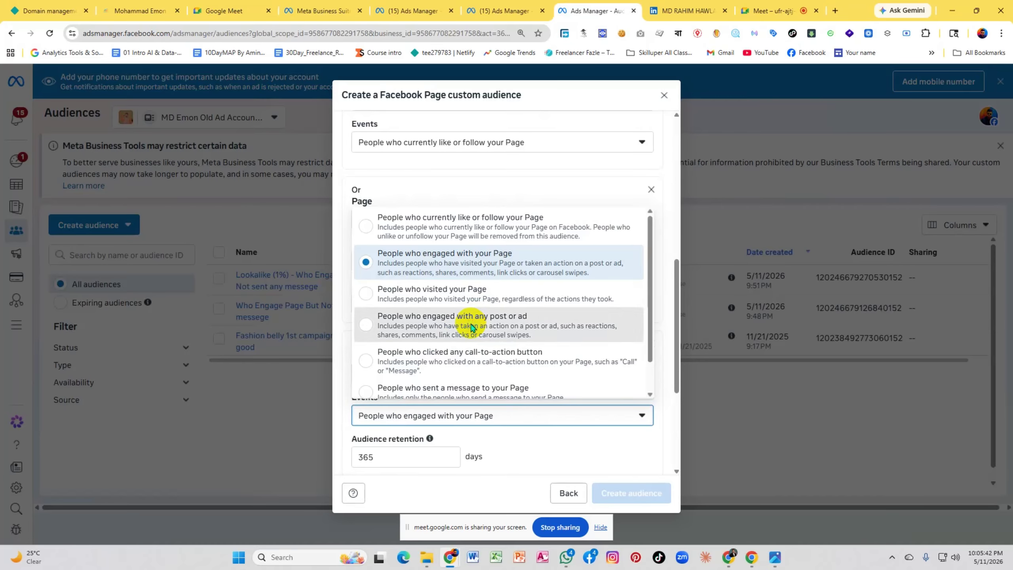
click(471, 327)
Review all the criteria groups, the notice about combining events, and the event options offered for the first group
scroll(528, 253, up, 7)
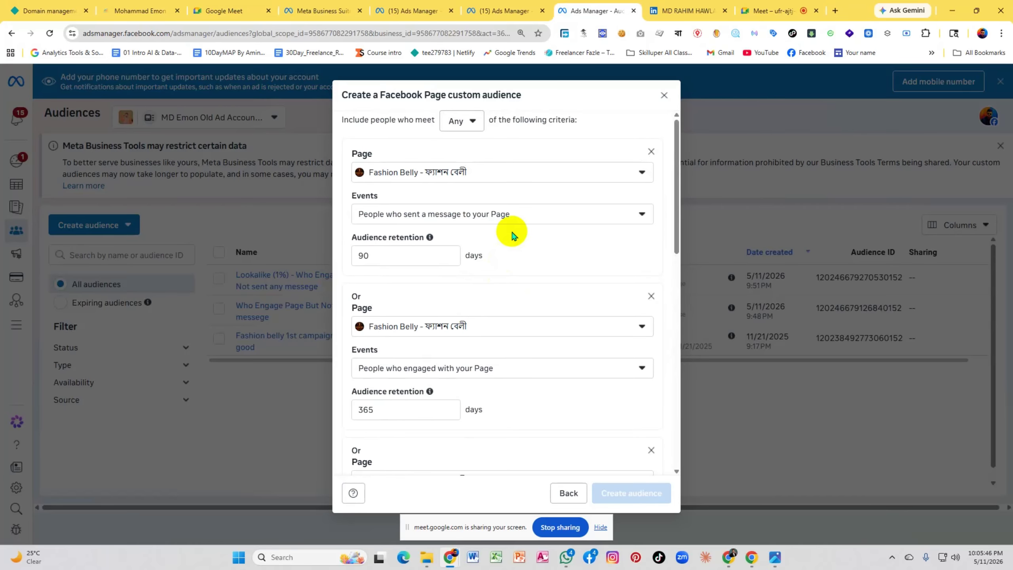
scroll(423, 317, down, 10)
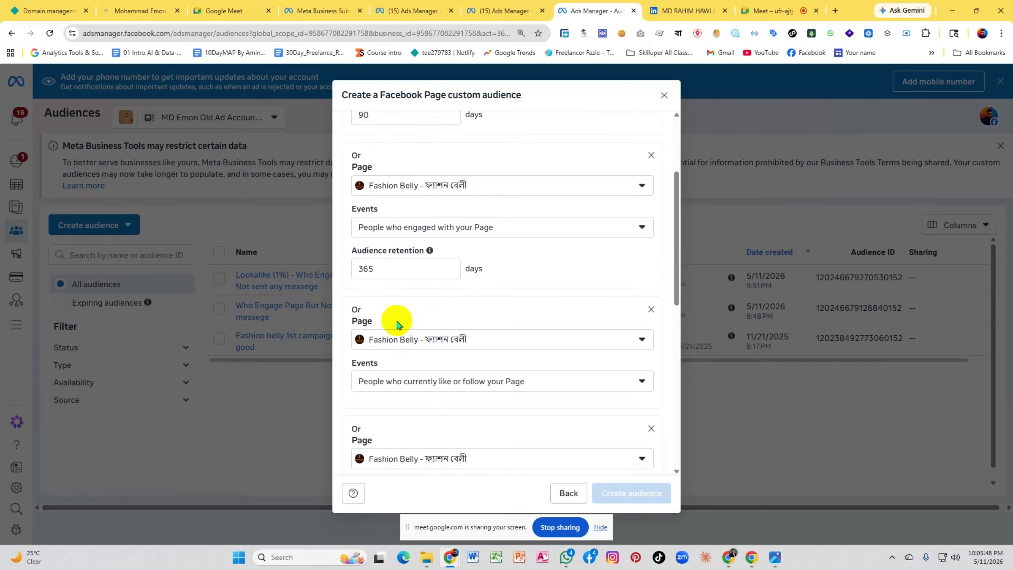
scroll(475, 327, down, 3)
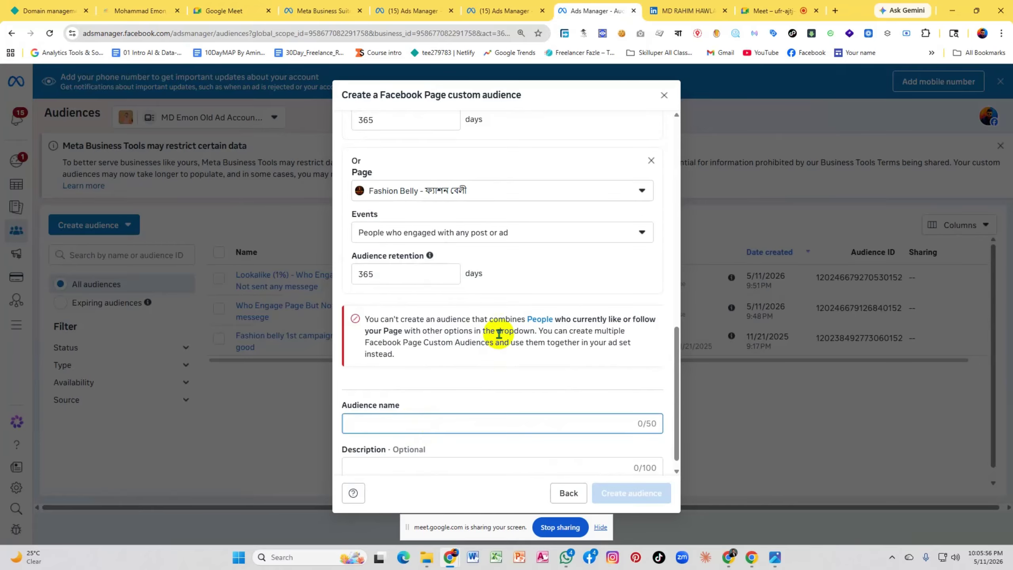
scroll(570, 233, up, 12)
click(490, 212)
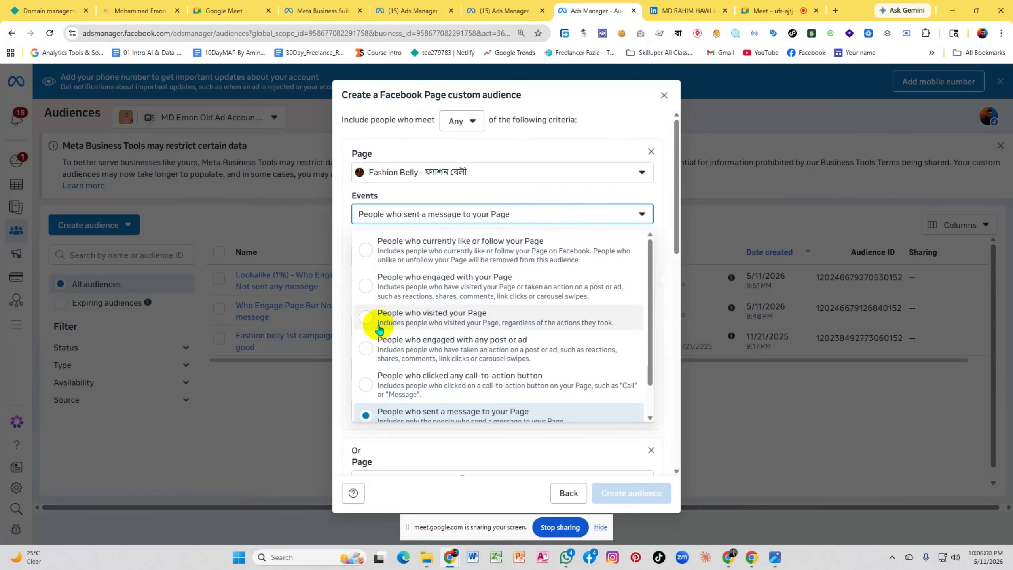
scroll(441, 355, down, 1)
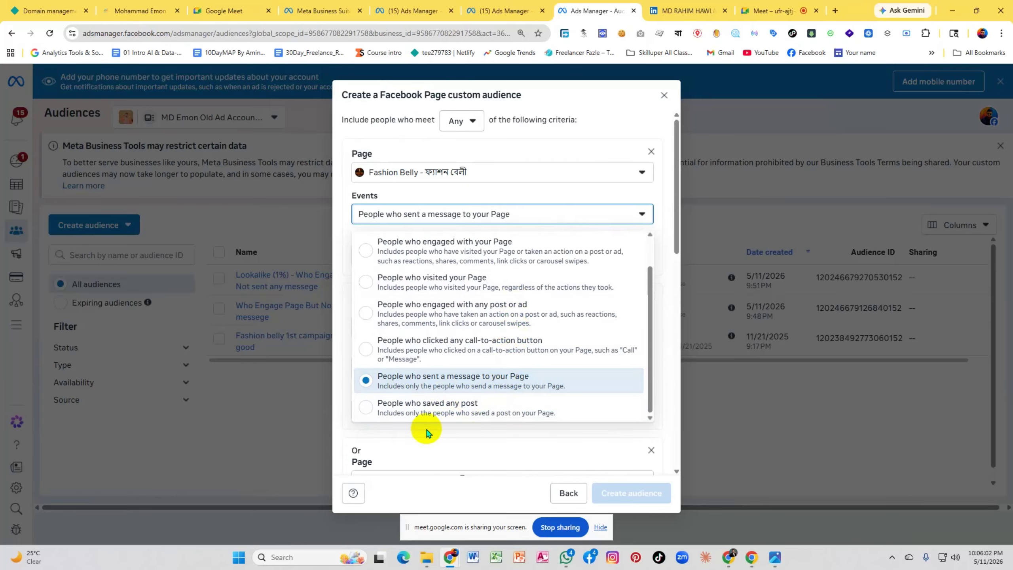
click(611, 193)
scroll(515, 276, down, 6)
scroll(514, 280, down, 5)
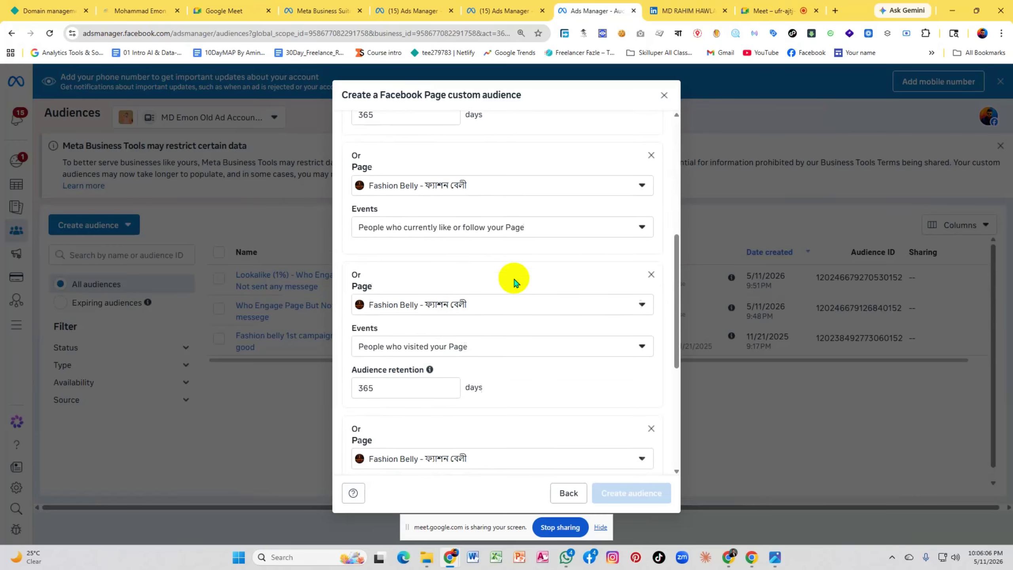
scroll(514, 293, up, 1)
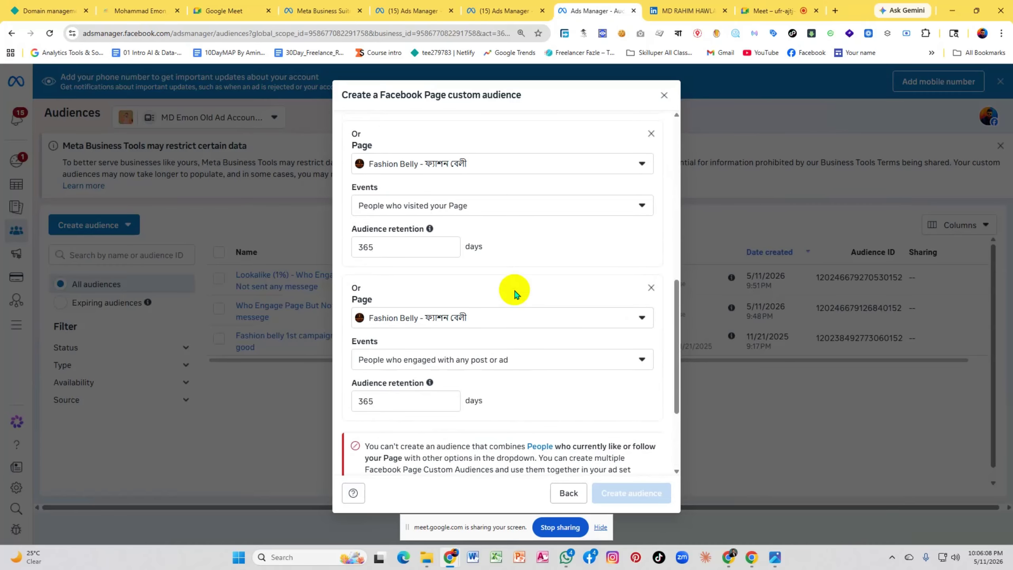
scroll(514, 294, down, 3)
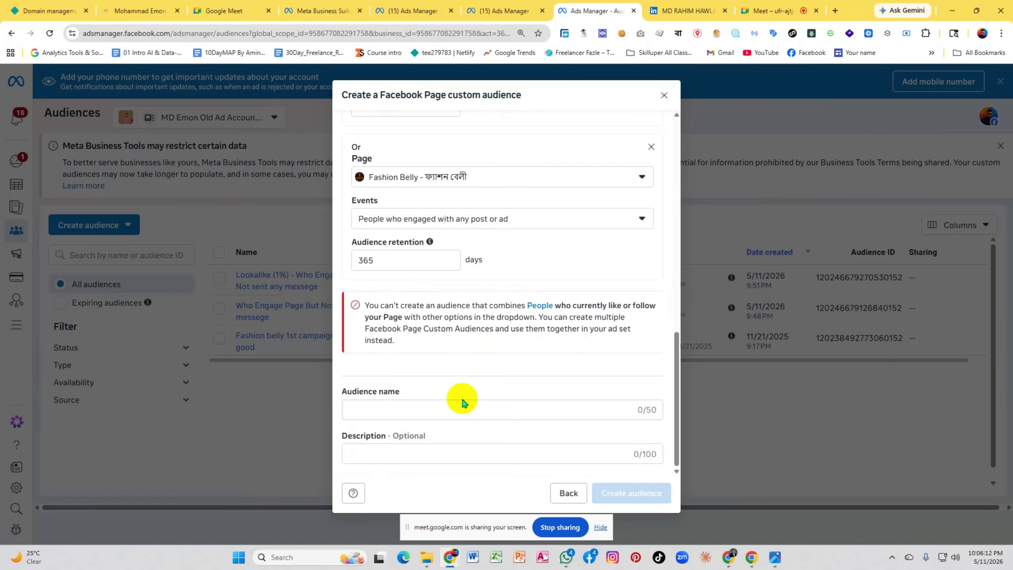
scroll(561, 290, up, 7)
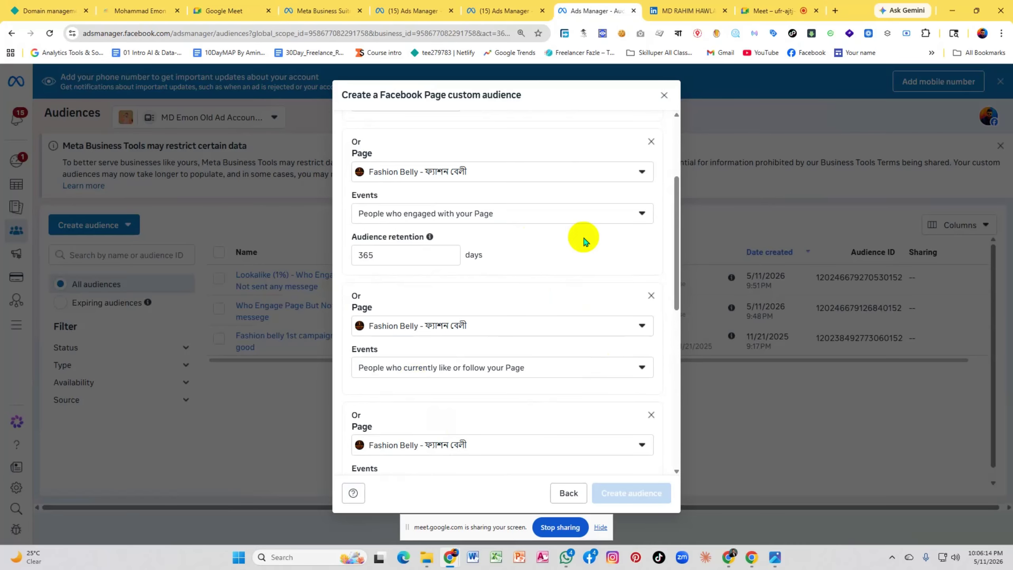
scroll(583, 240, up, 4)
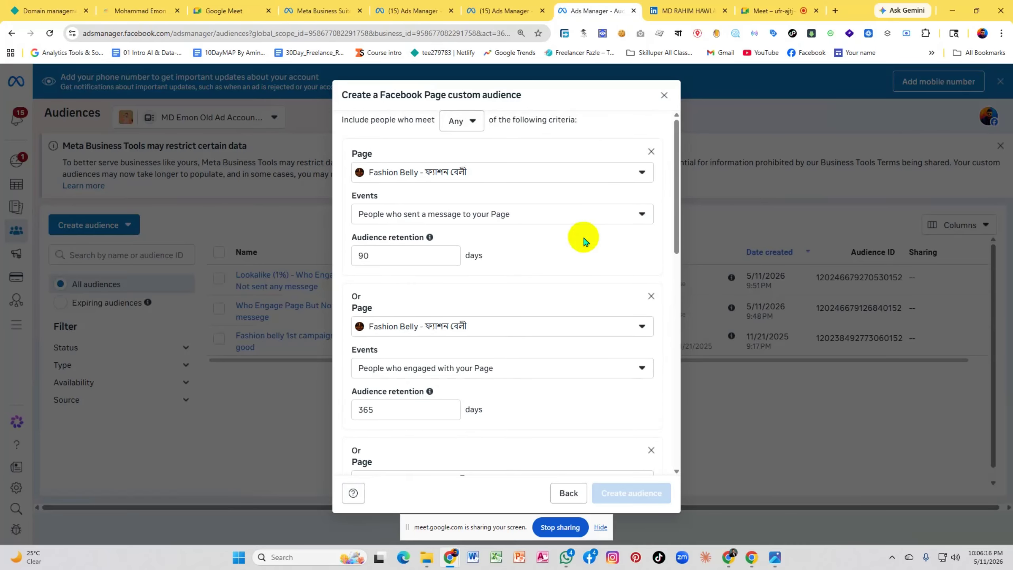
Check the first group's event options again and close the Facebook Page custom audience without creating it
click(526, 224)
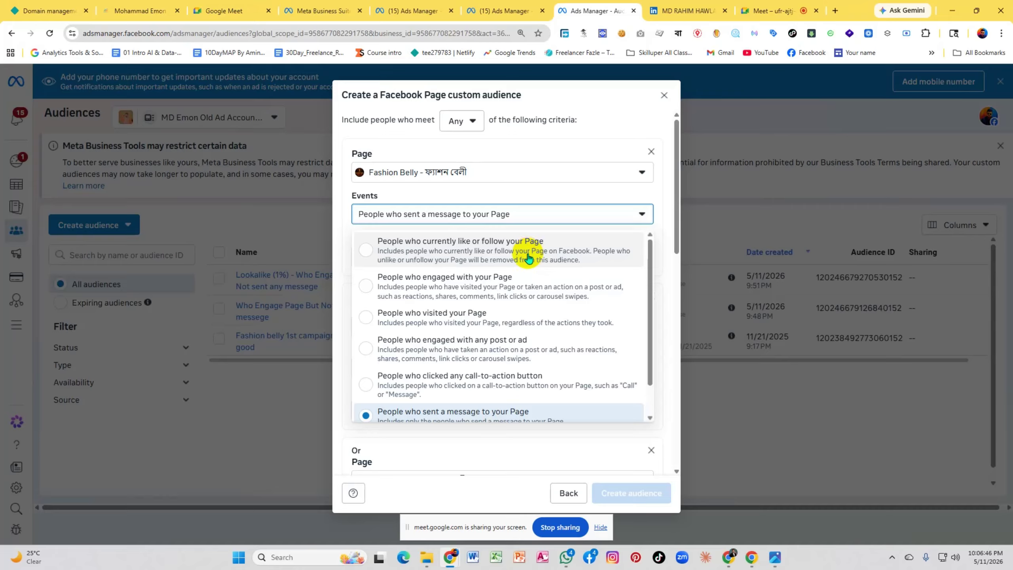
click(554, 191)
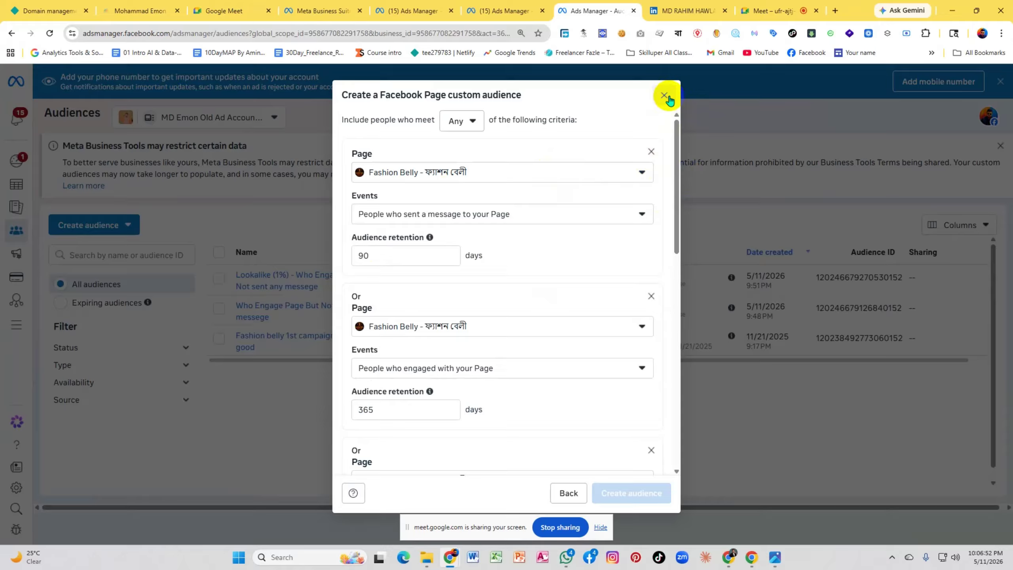
click(508, 214)
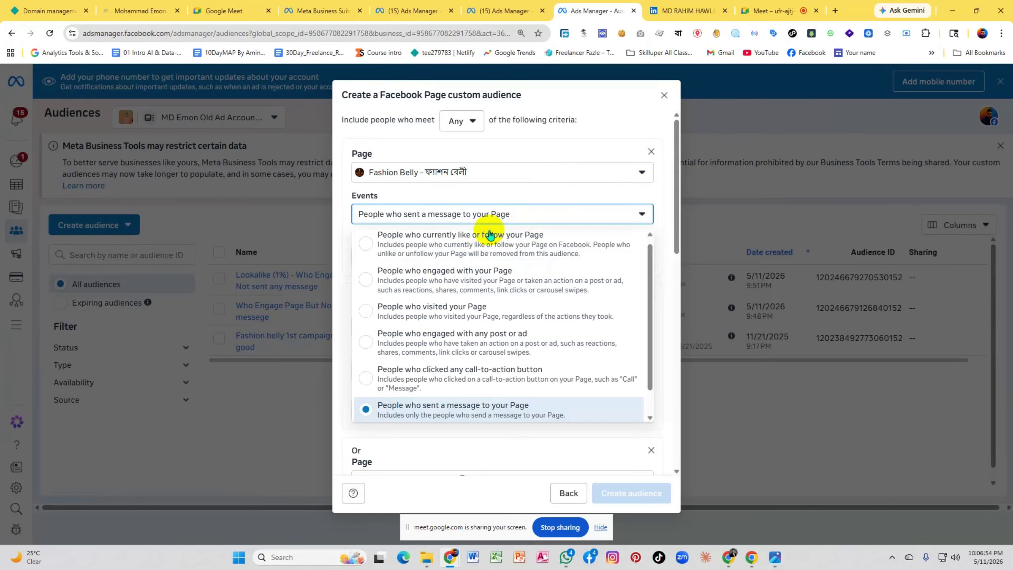
scroll(518, 268, down, 1)
click(665, 100)
click(665, 99)
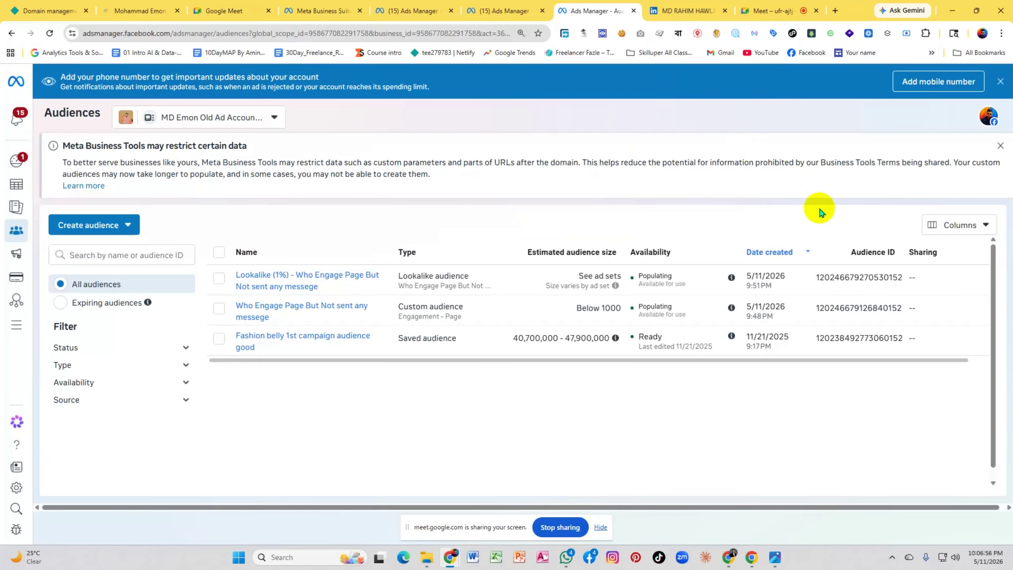
Start a new custom audience with Video as its Meta source
click(102, 224)
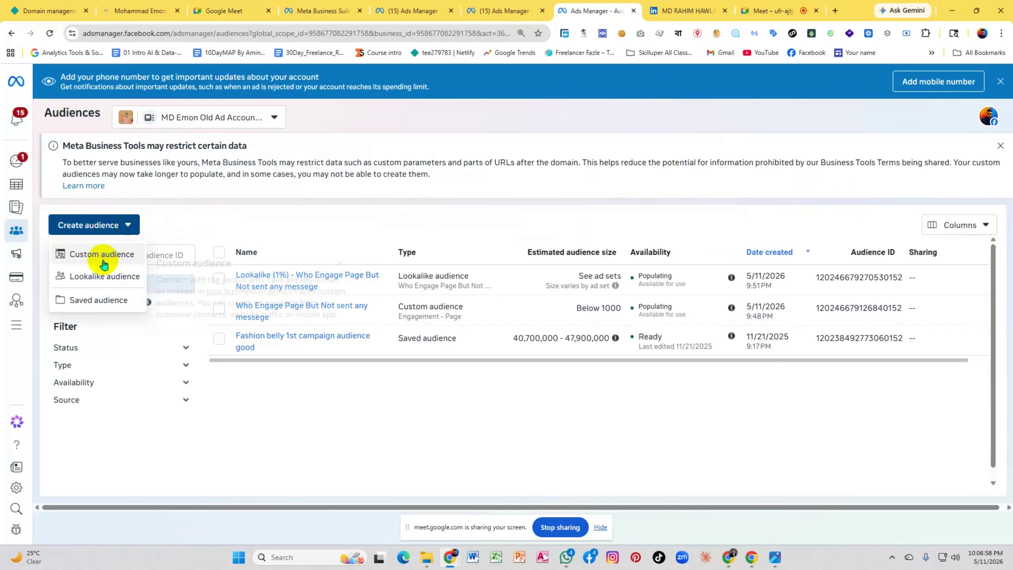
click(101, 257)
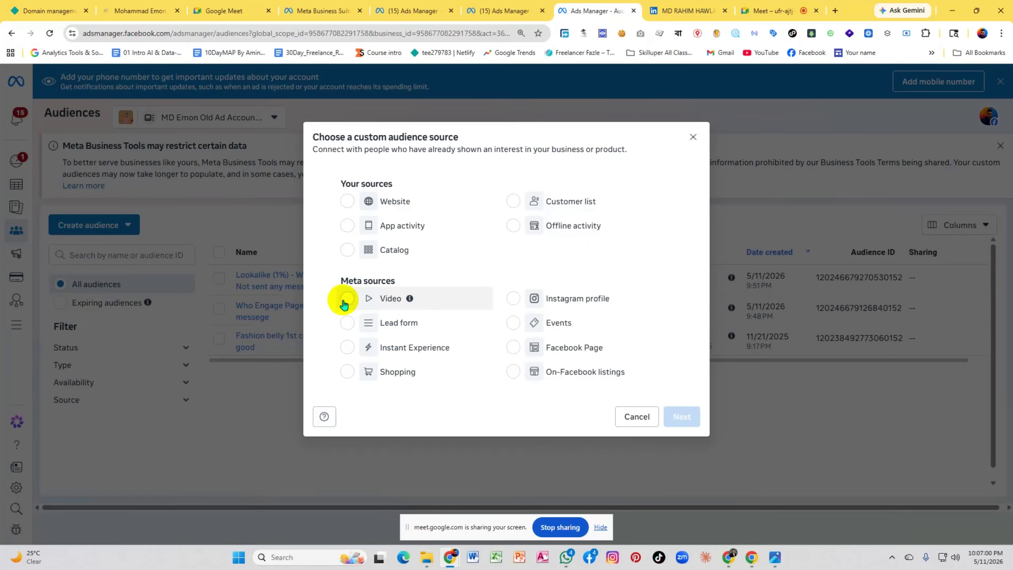
click(344, 302)
click(674, 418)
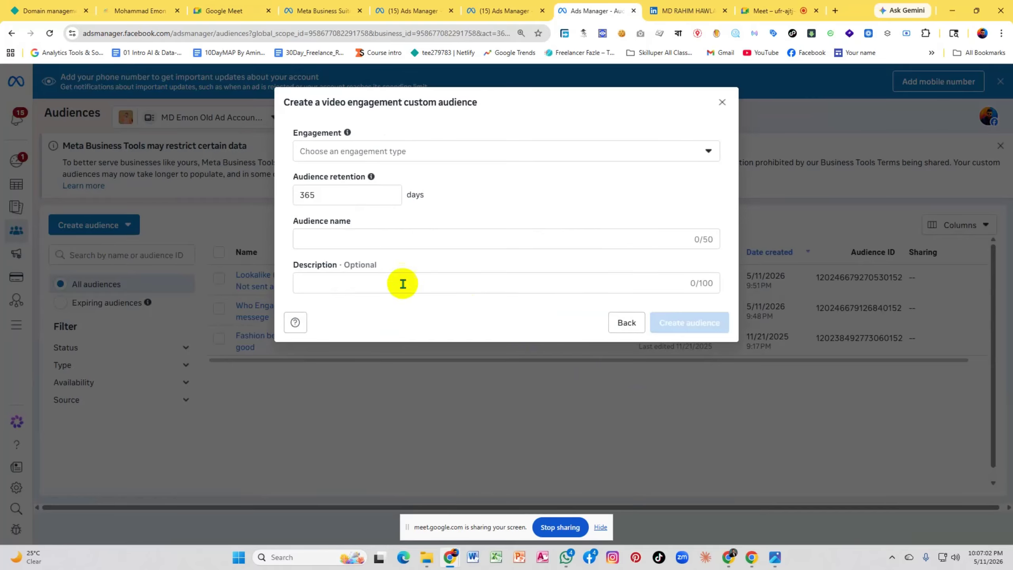
Choose the engagement type People who have viewed at least 3 seconds of your video and check the Fashion Belly page's selectable videos
click(377, 152)
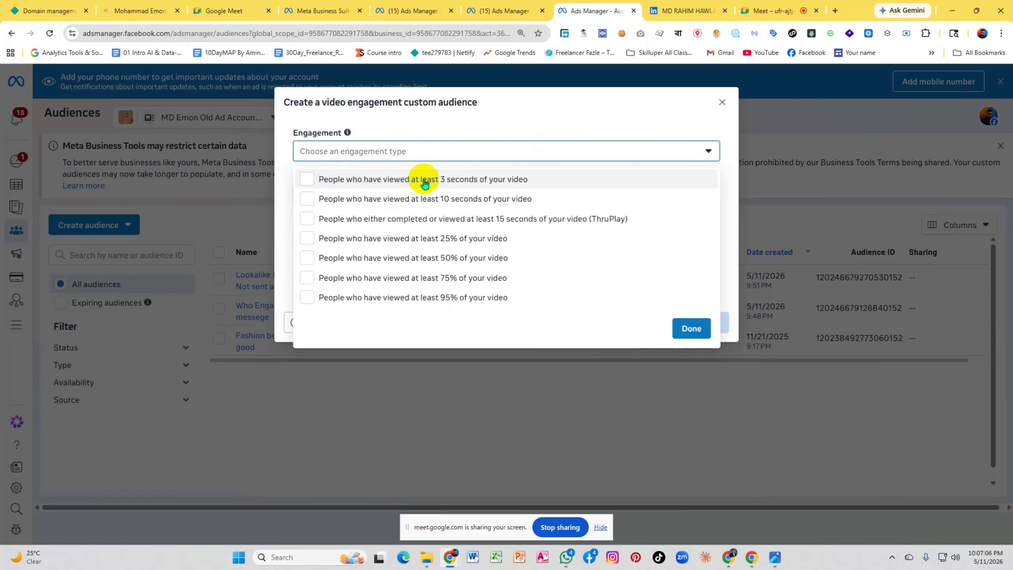
click(312, 186)
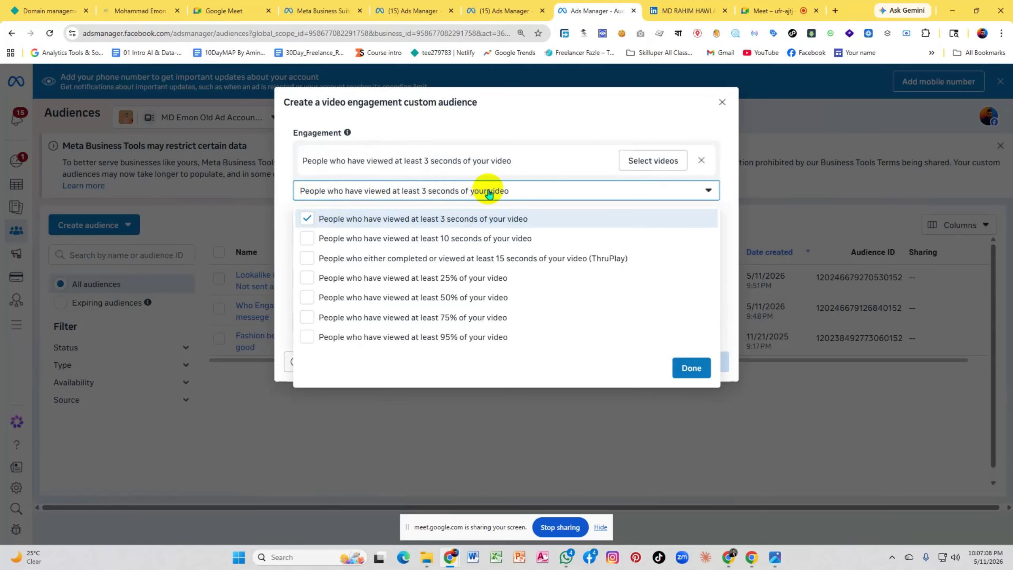
click(660, 162)
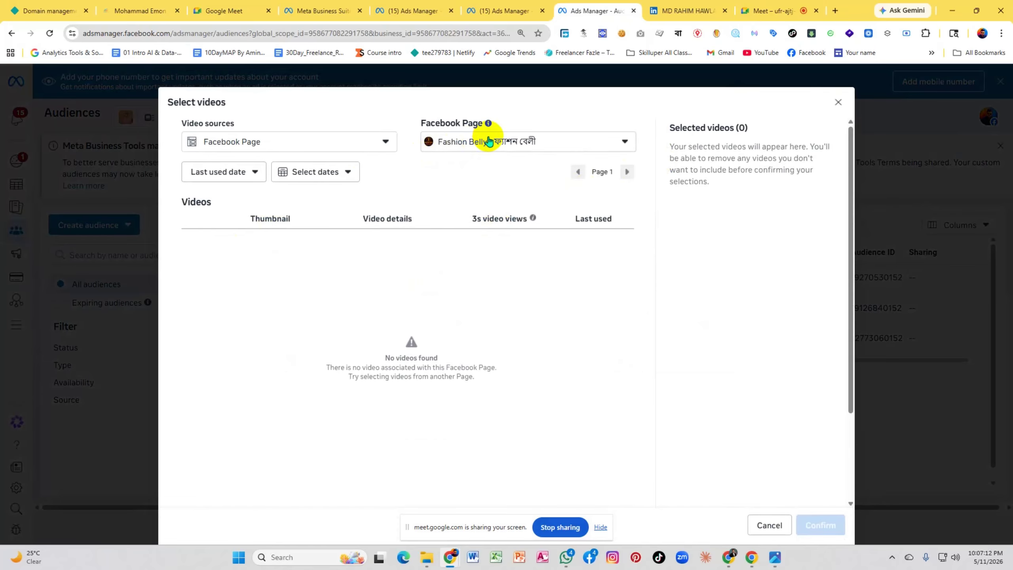
click(489, 141)
scroll(467, 293, down, 1)
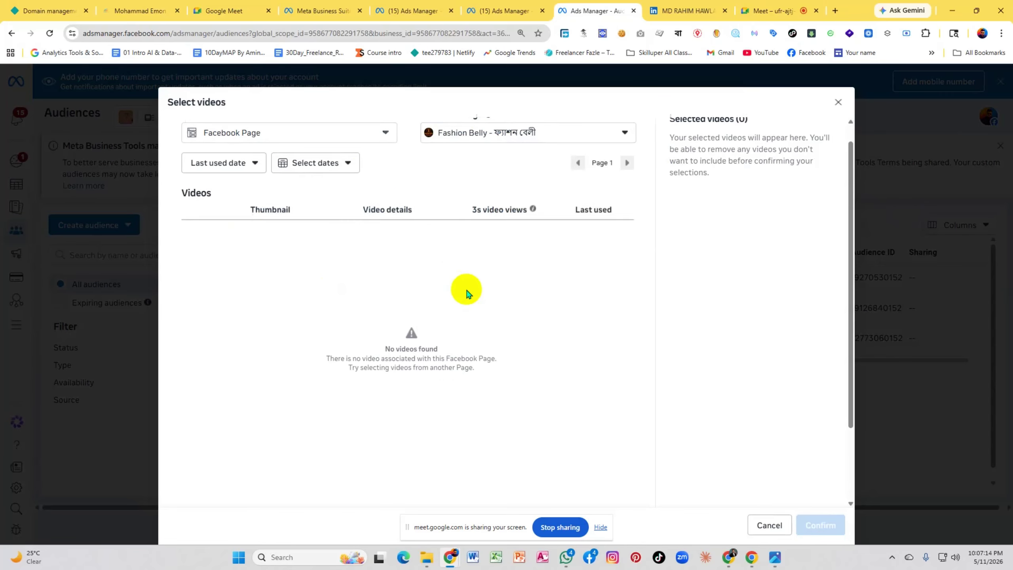
scroll(467, 293, up, 1)
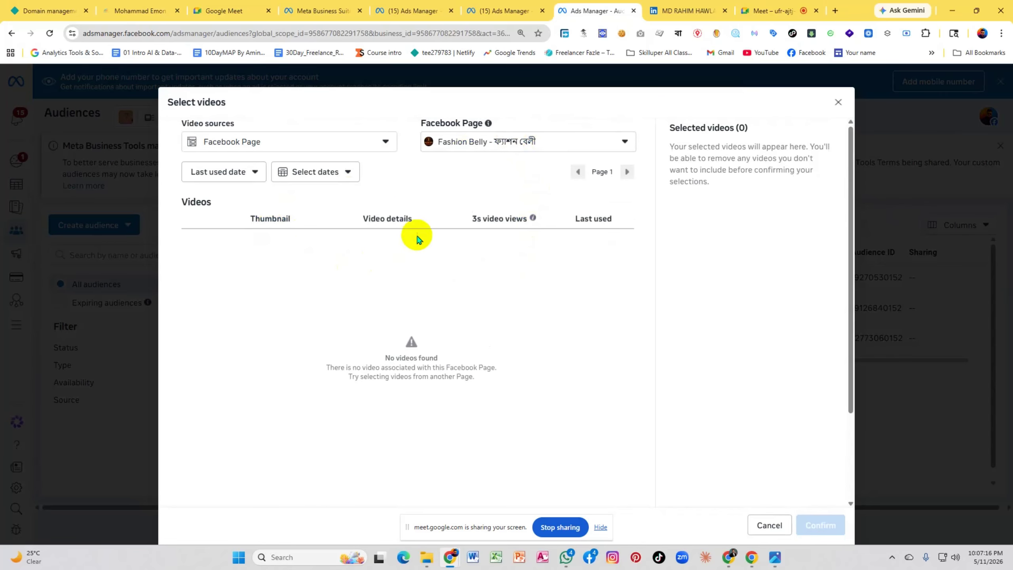
click(838, 102)
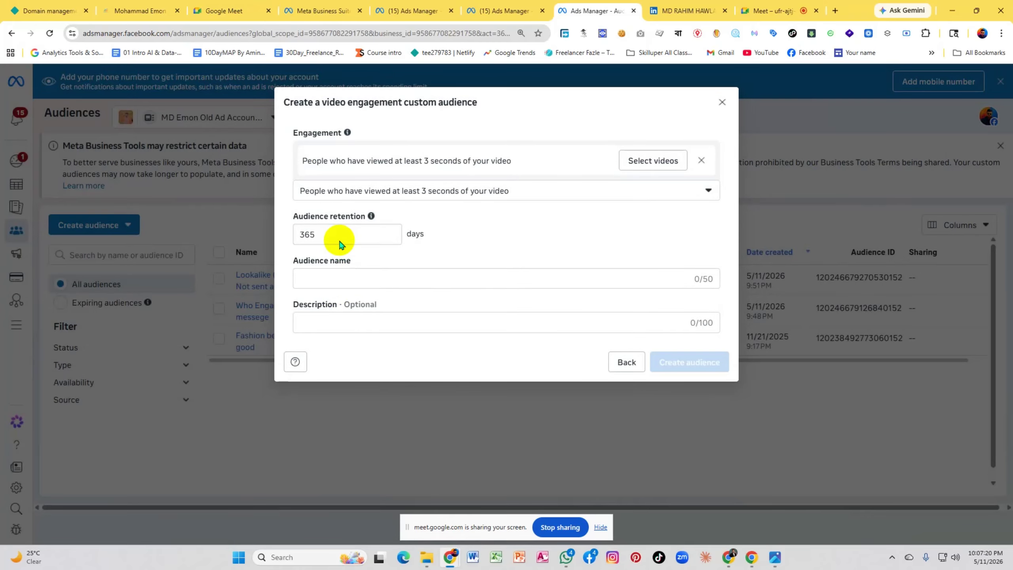
Check the audience retention setting and close the video engagement audience without creating it
drag(328, 234, 288, 234)
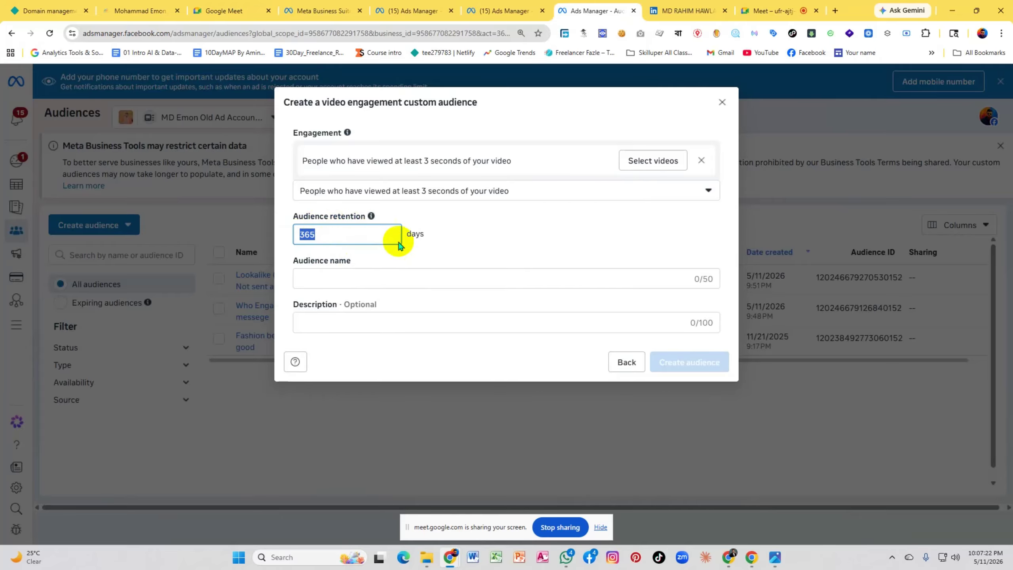
click(451, 245)
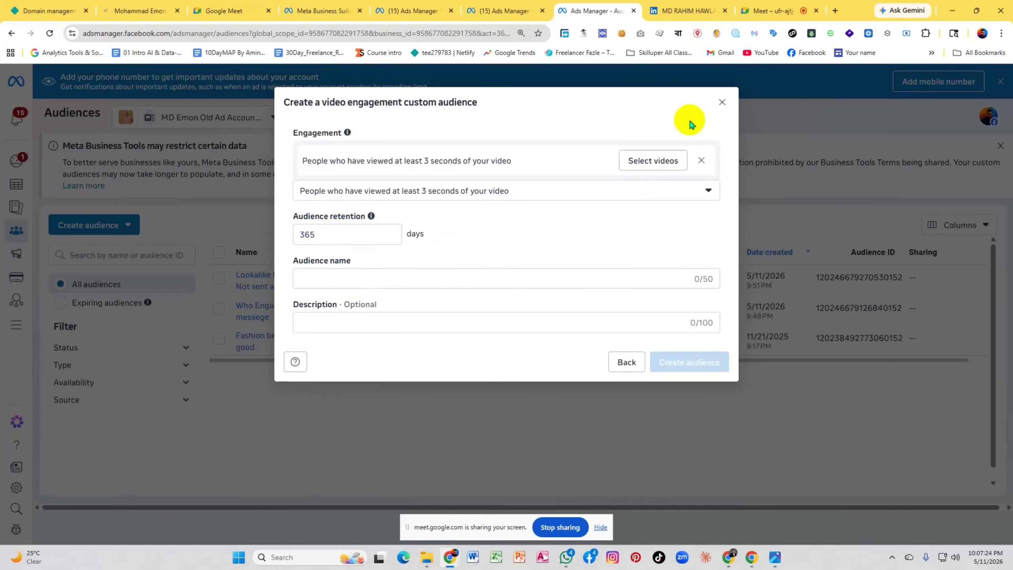
click(721, 102)
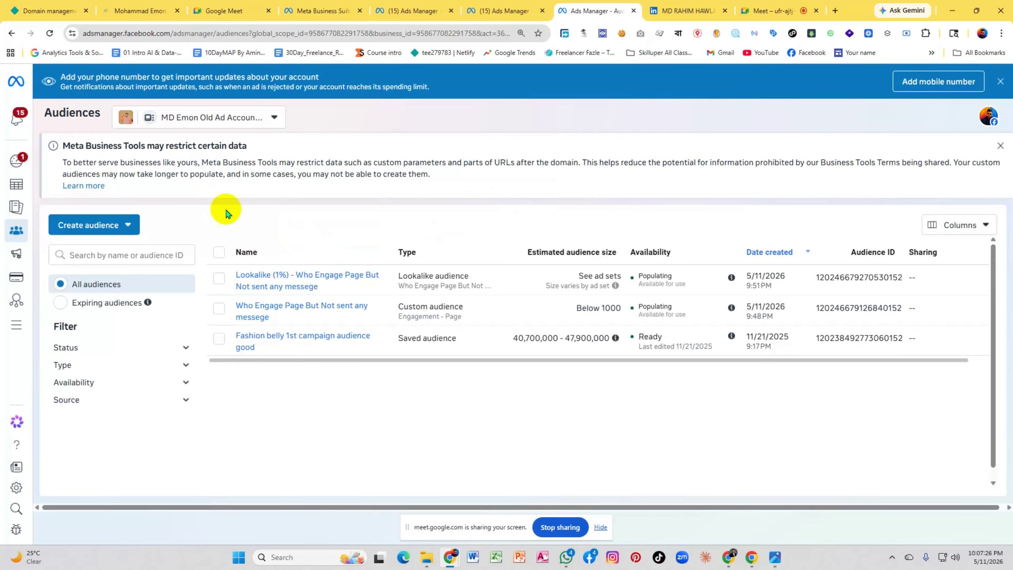
Start another custom audience with Video as its Meta source
click(127, 224)
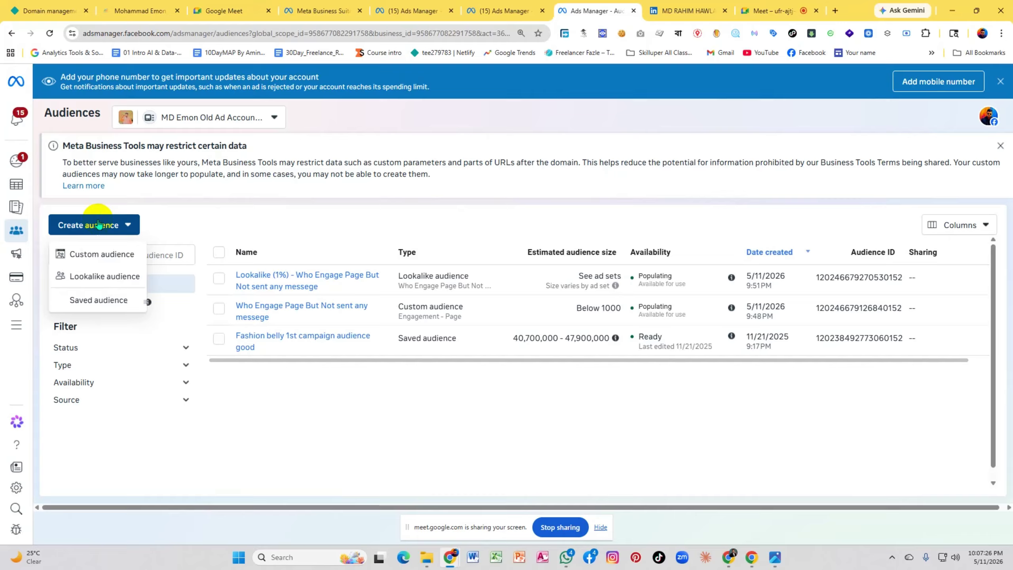
click(461, 234)
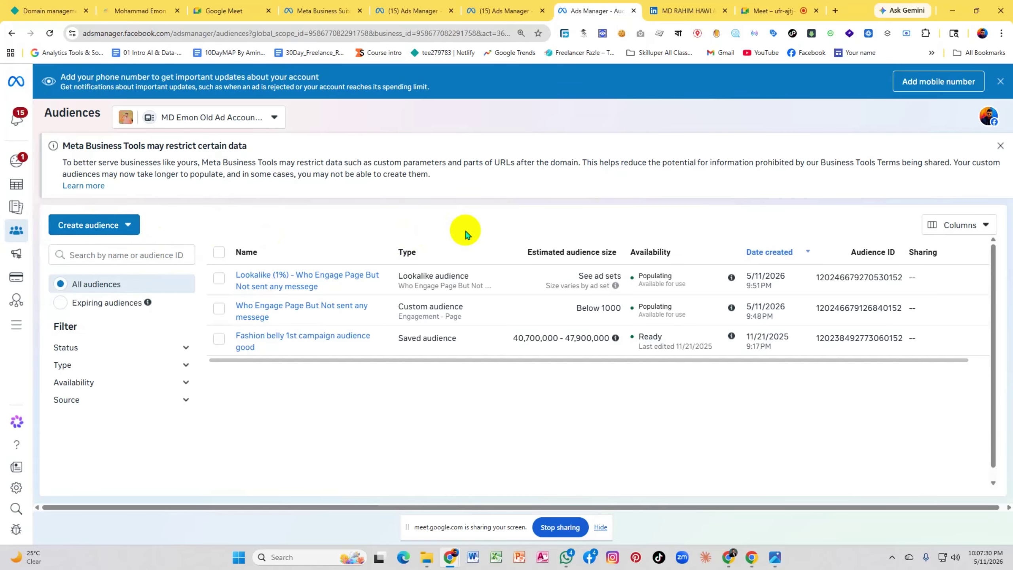
click(128, 228)
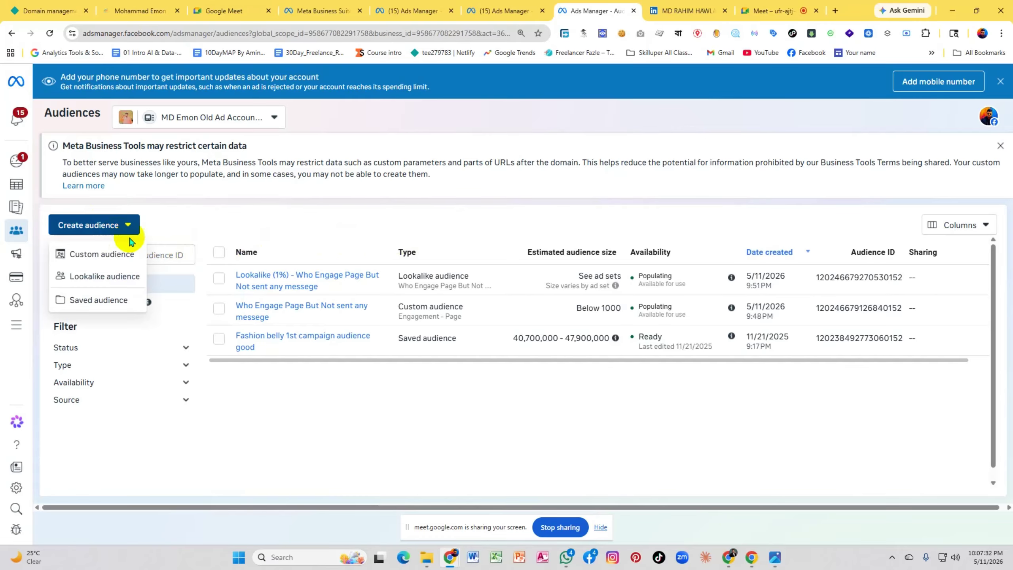
click(102, 254)
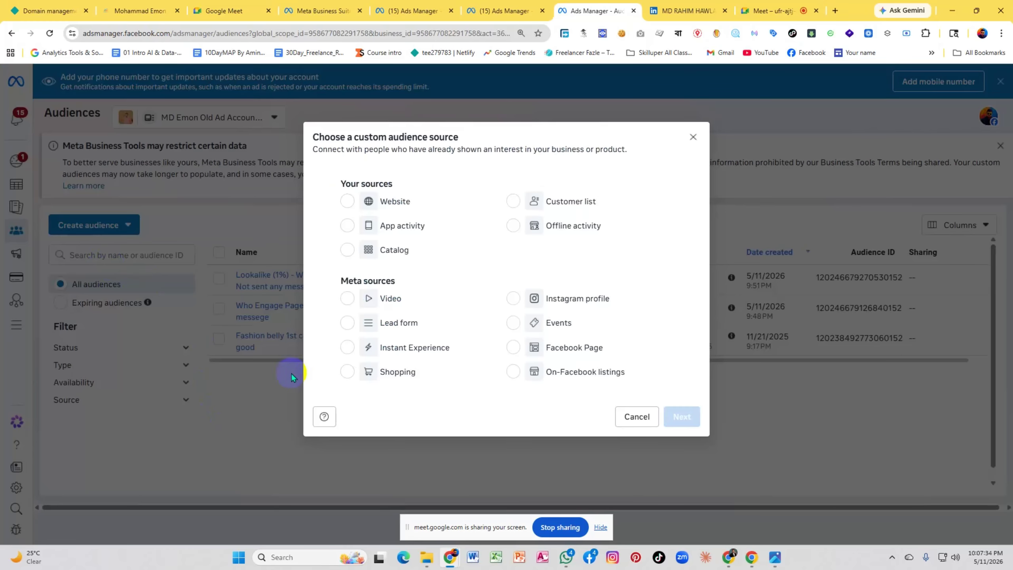
click(338, 306)
click(680, 415)
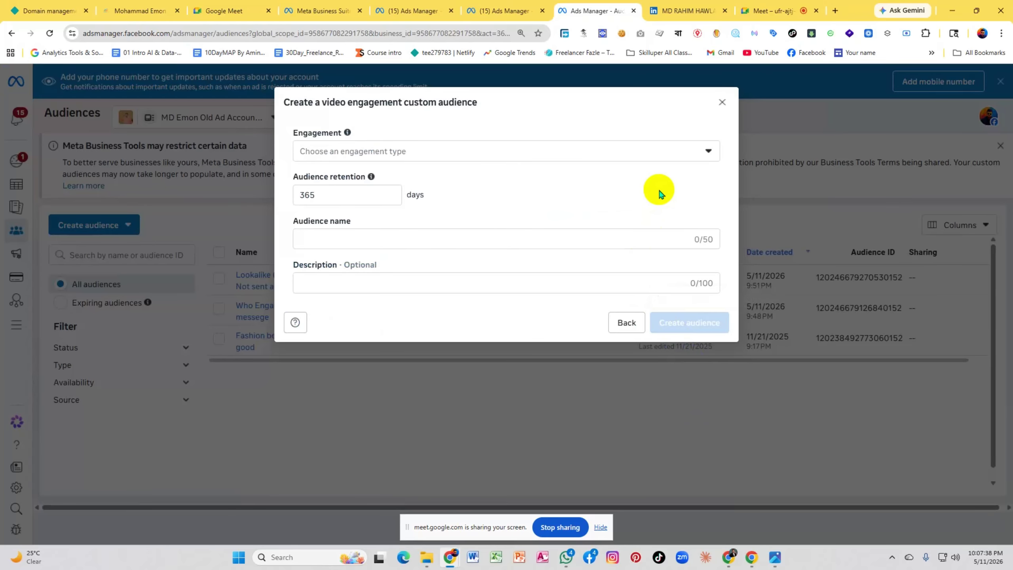
Set the engagement to People who have viewed at least 3 seconds of your video and check its video selection
click(626, 152)
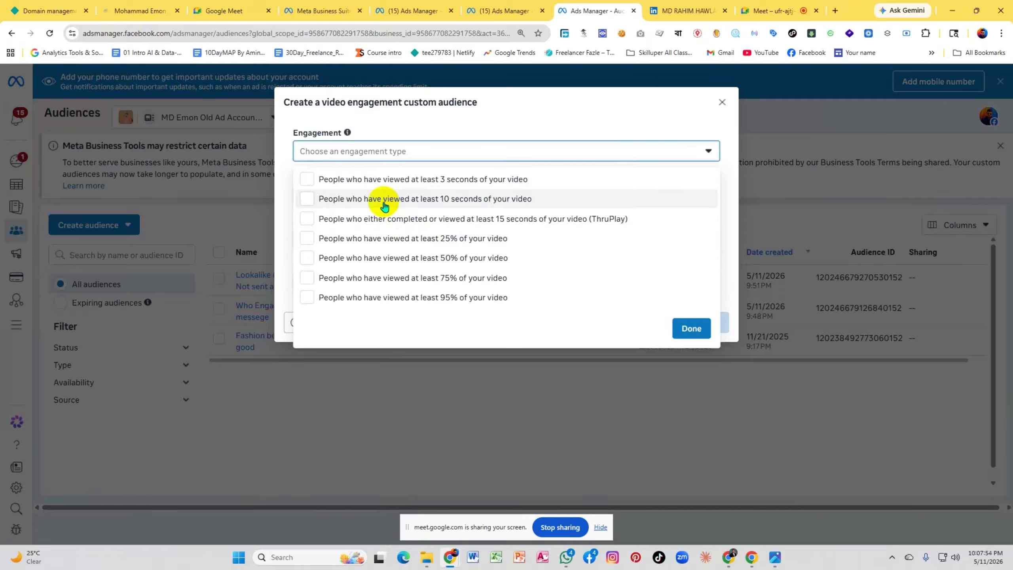
click(379, 180)
click(655, 125)
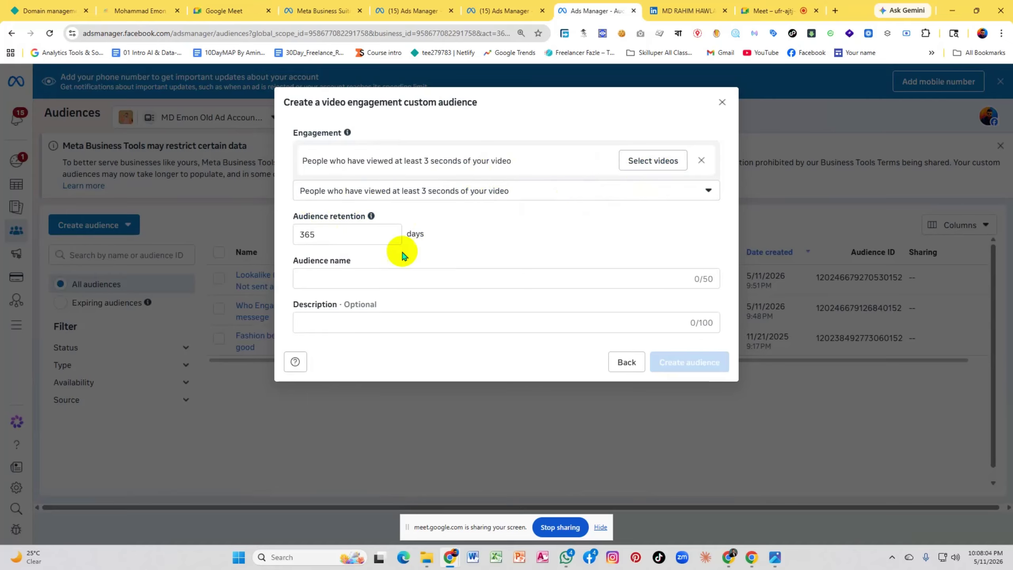
click(645, 168)
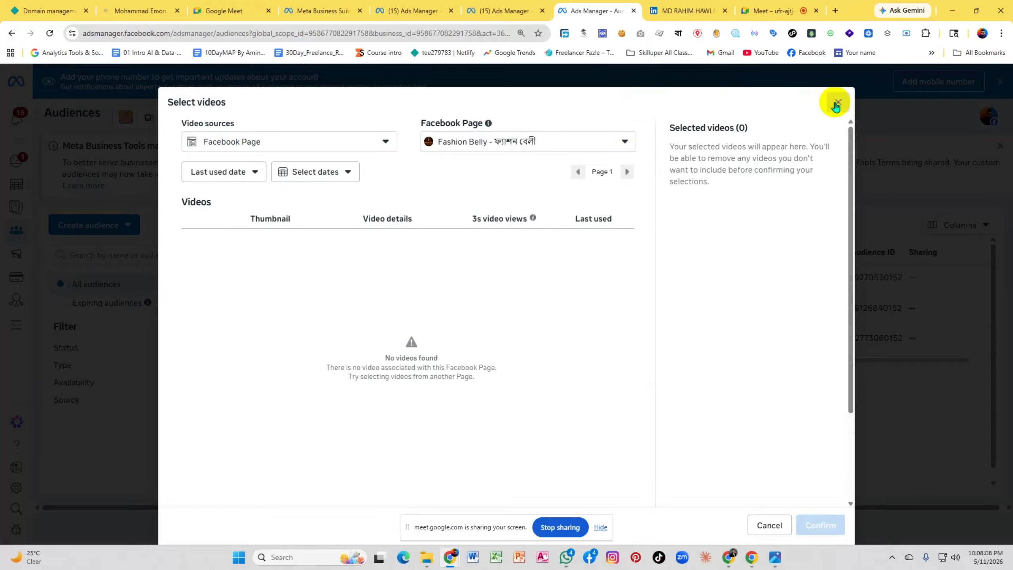
click(835, 105)
Review the other video engagement types and close the video engagement audience without creating it
click(543, 191)
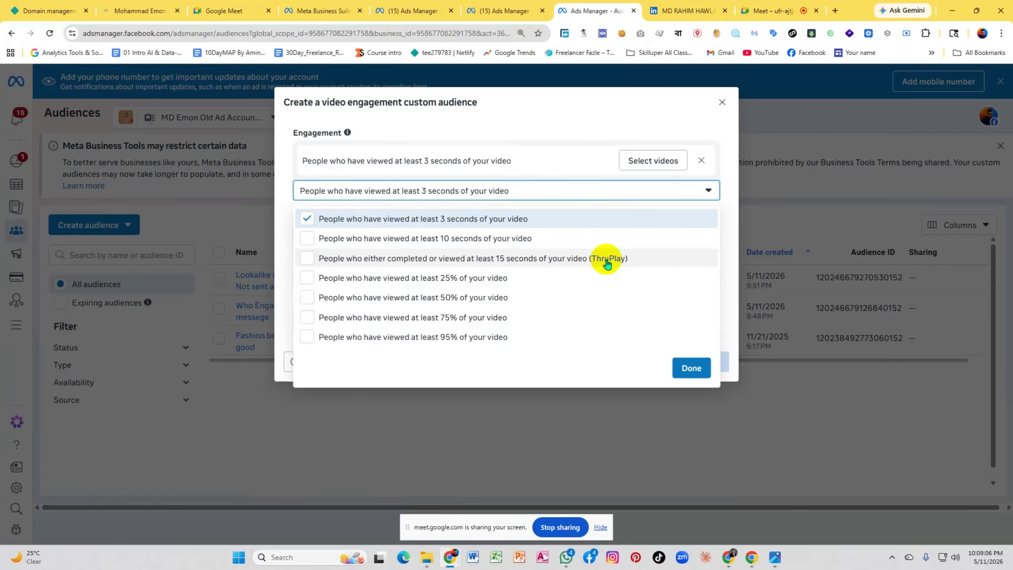
click(568, 135)
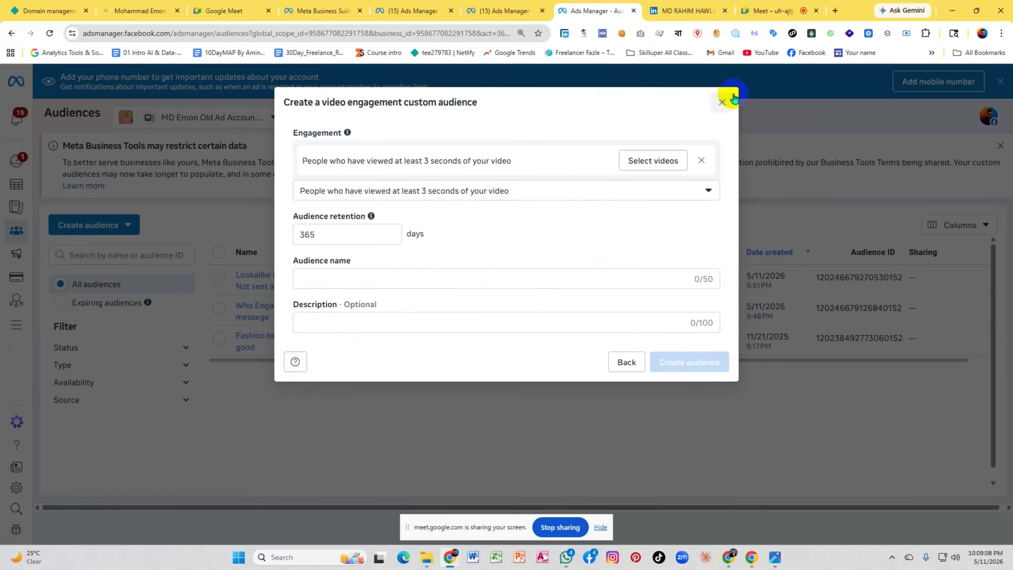
click(723, 102)
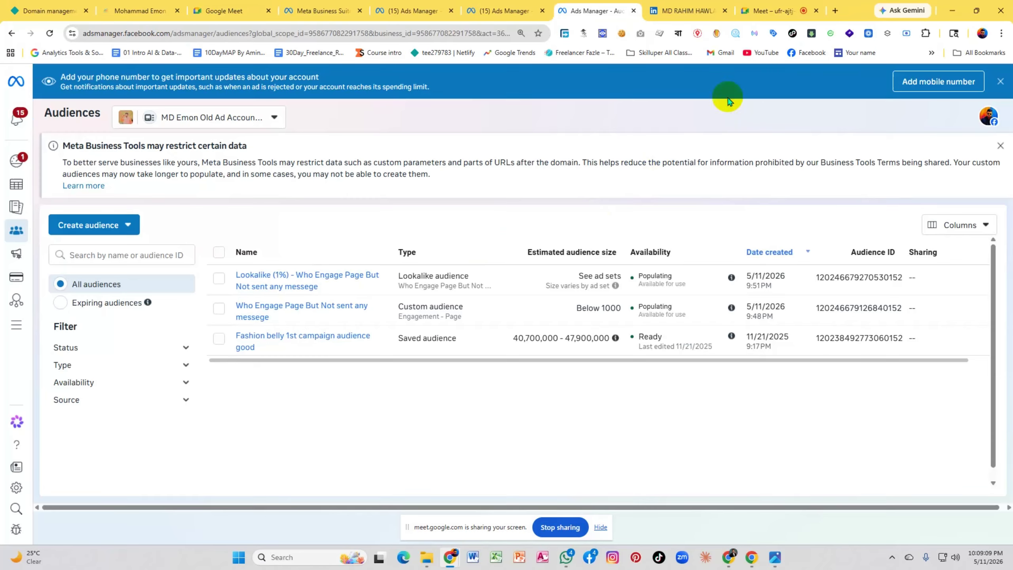
Start a new custom audience with Website as its source
click(86, 228)
click(113, 255)
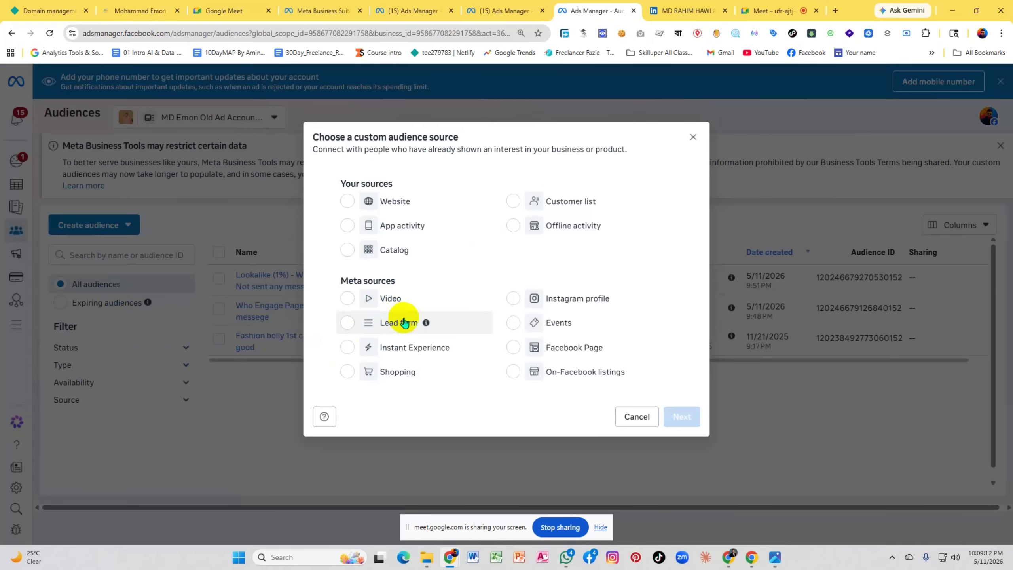
click(346, 203)
click(676, 418)
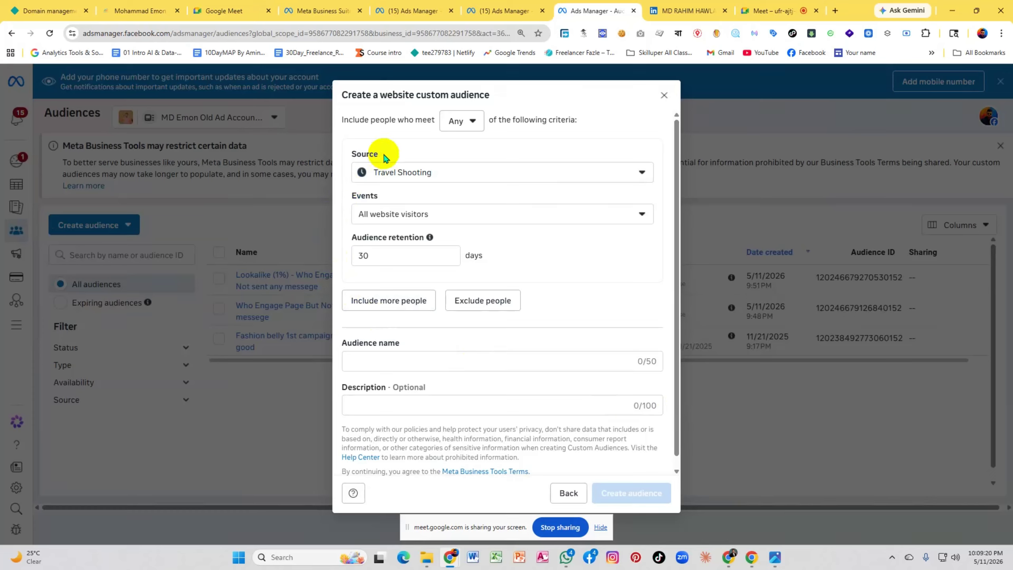
Look through the available website sources, keep Travel Shooting selected, and check its event options
click(420, 173)
scroll(459, 230, down, 5)
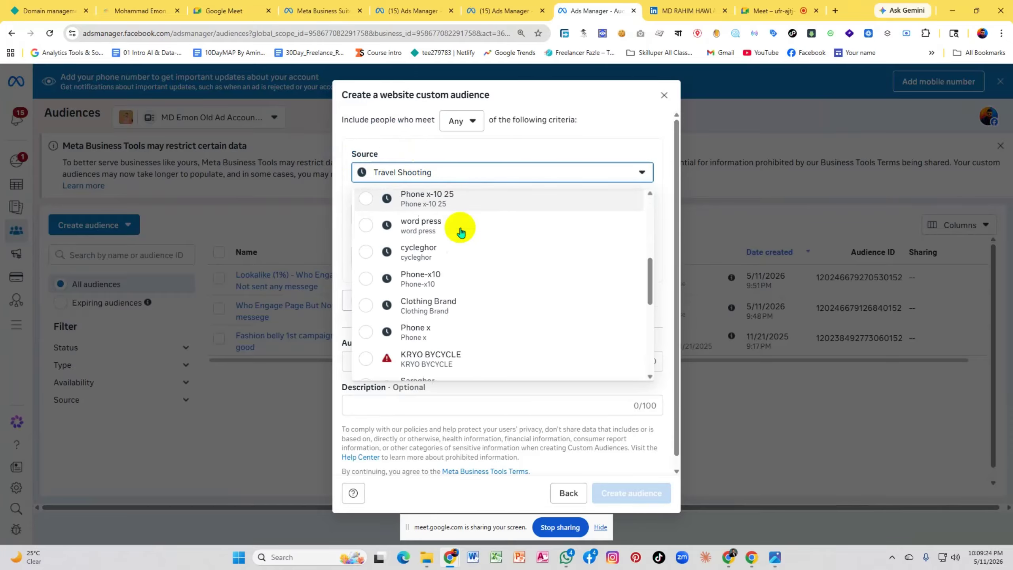
scroll(460, 232, down, 3)
scroll(461, 232, up, 10)
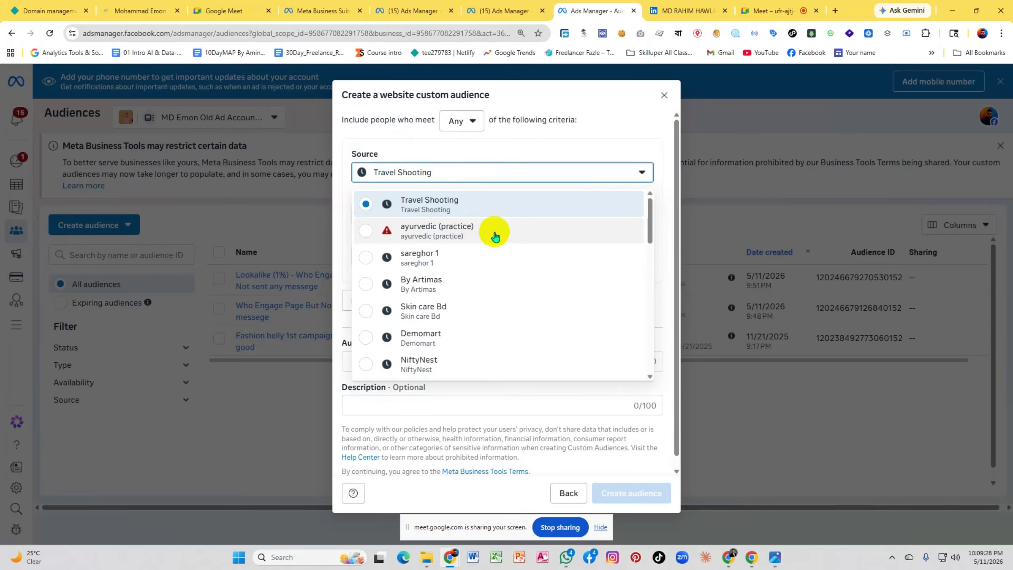
scroll(493, 234, down, 3)
scroll(478, 234, down, 10)
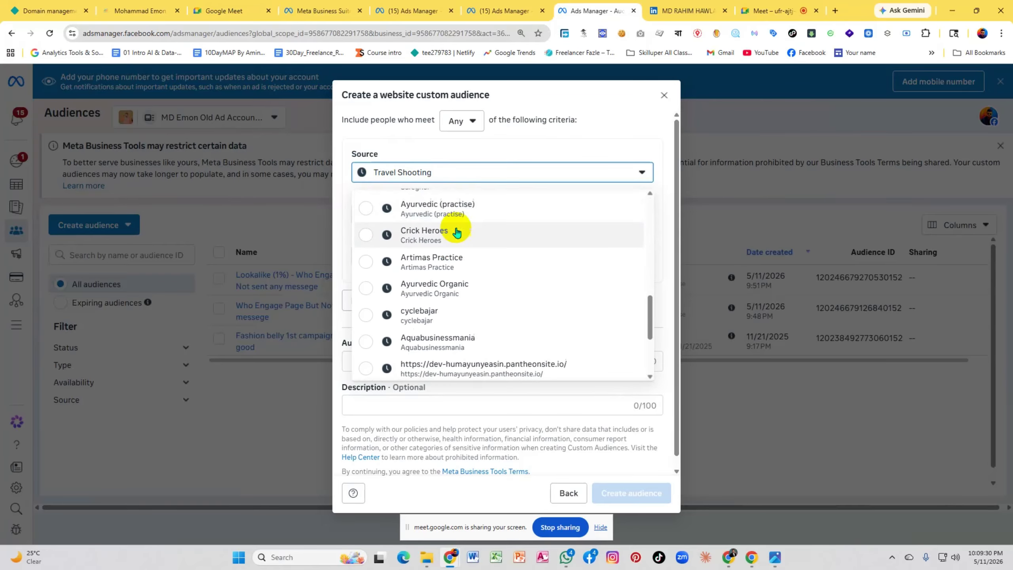
scroll(457, 232, up, 2)
scroll(456, 233, up, 8)
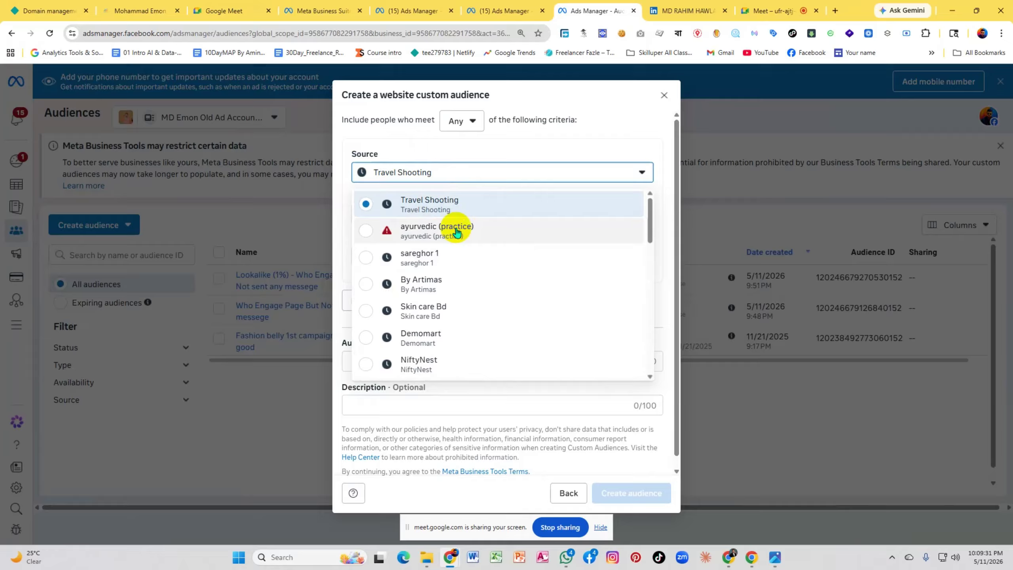
click(418, 203)
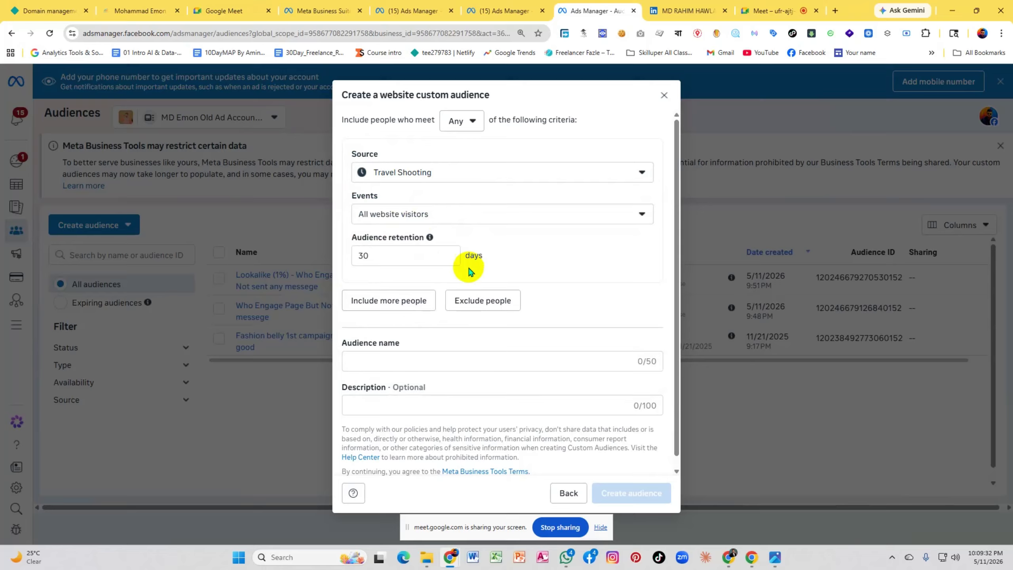
click(446, 218)
click(425, 176)
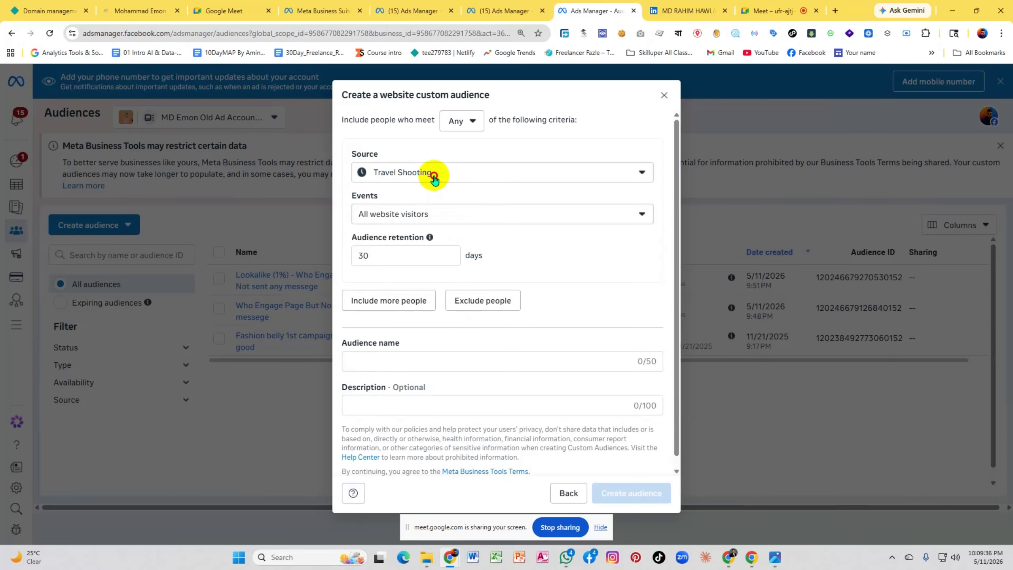
Set the website audience's source to By Artimas and review its event options, keeping All website visitors
click(425, 174)
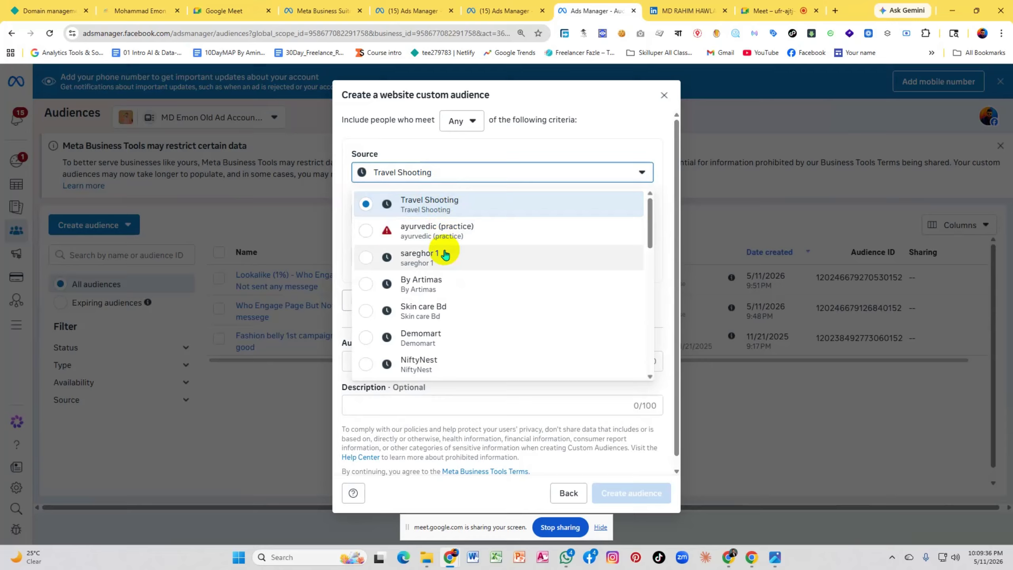
click(436, 282)
click(446, 218)
scroll(453, 342, down, 2)
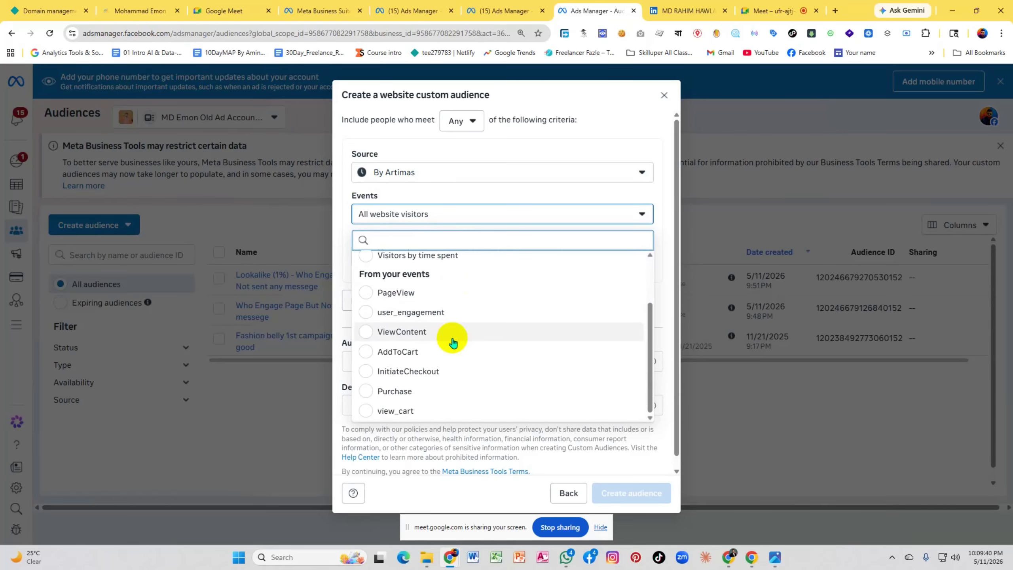
scroll(453, 342, up, 3)
click(465, 208)
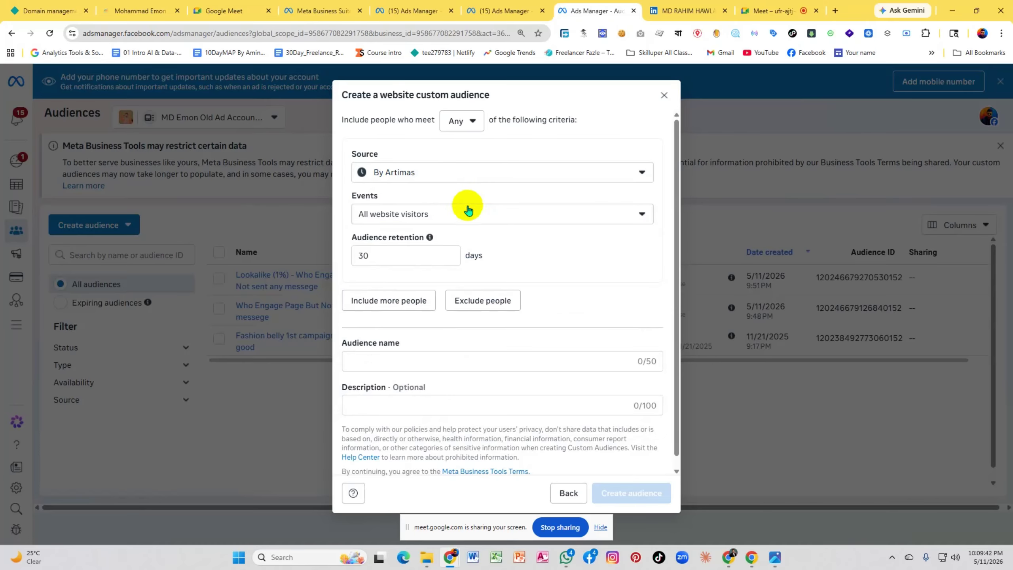
Set the website audience's source to Clothing Brand and display its event options
click(439, 179)
scroll(448, 325, down, 3)
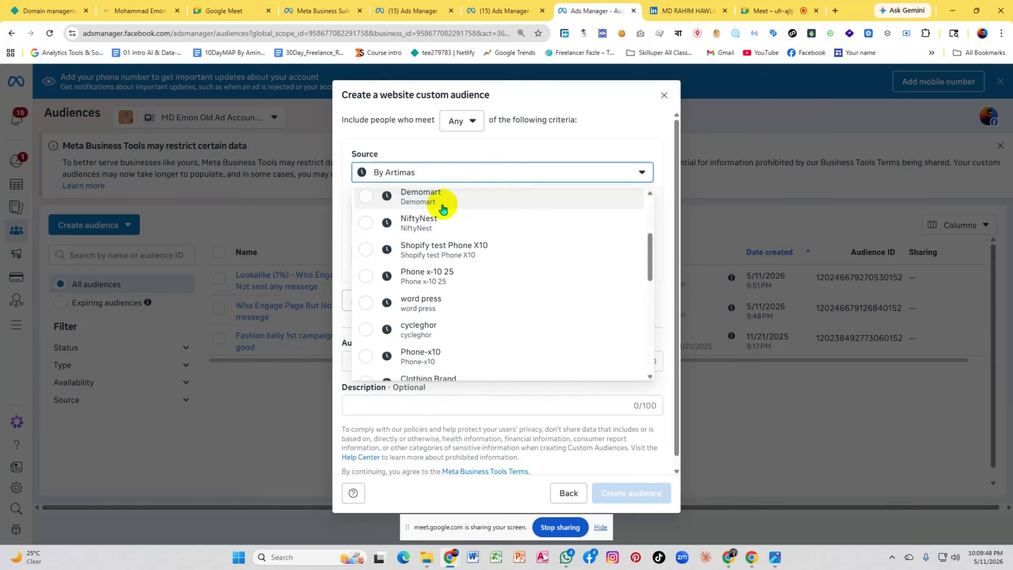
scroll(447, 271, down, 3)
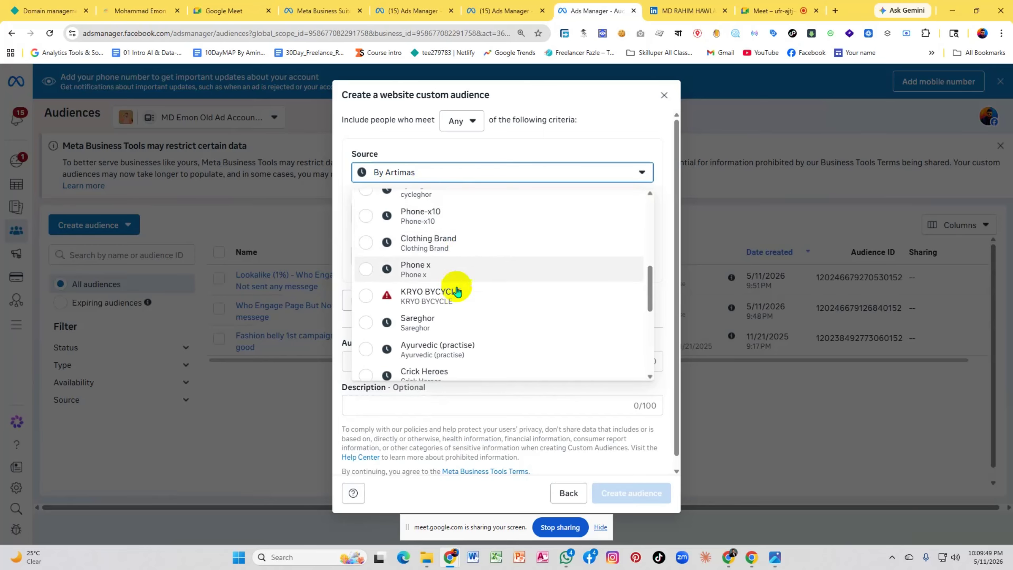
click(361, 249)
click(468, 217)
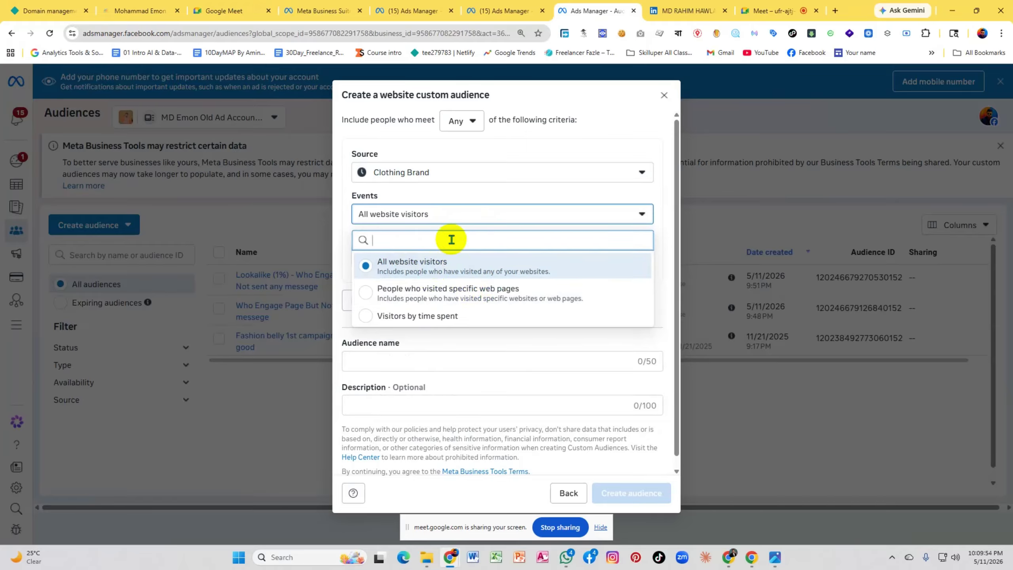
click(580, 216)
click(579, 217)
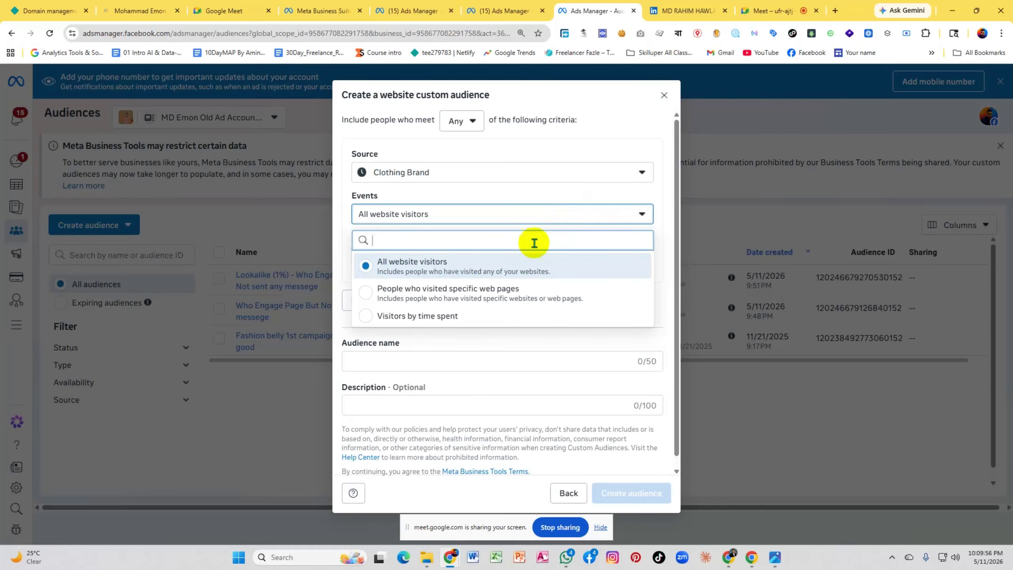
Set the website audience's source to Demomart and look through its event options, keeping All website visitors
click(446, 171)
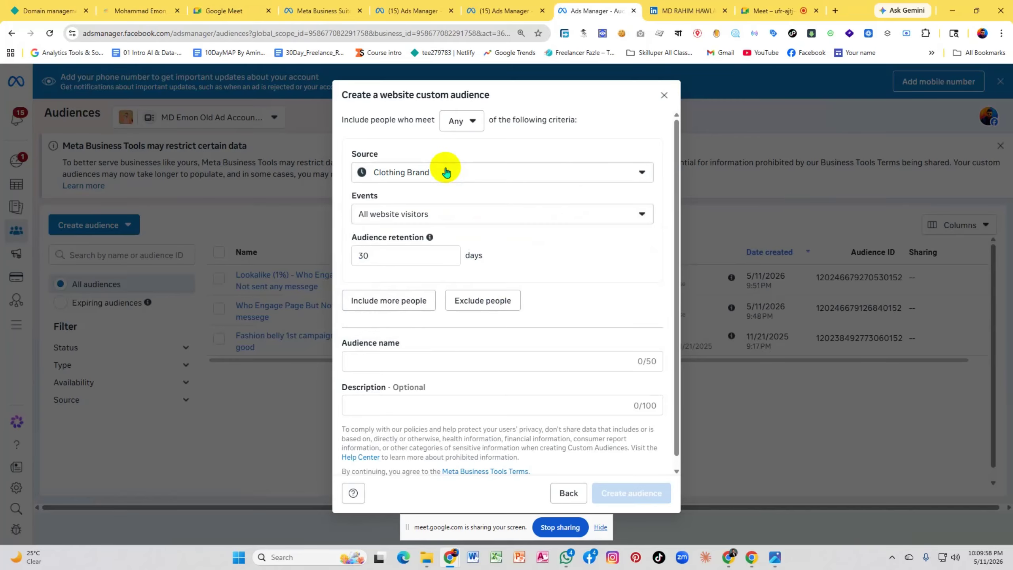
click(445, 171)
scroll(439, 266, up, 4)
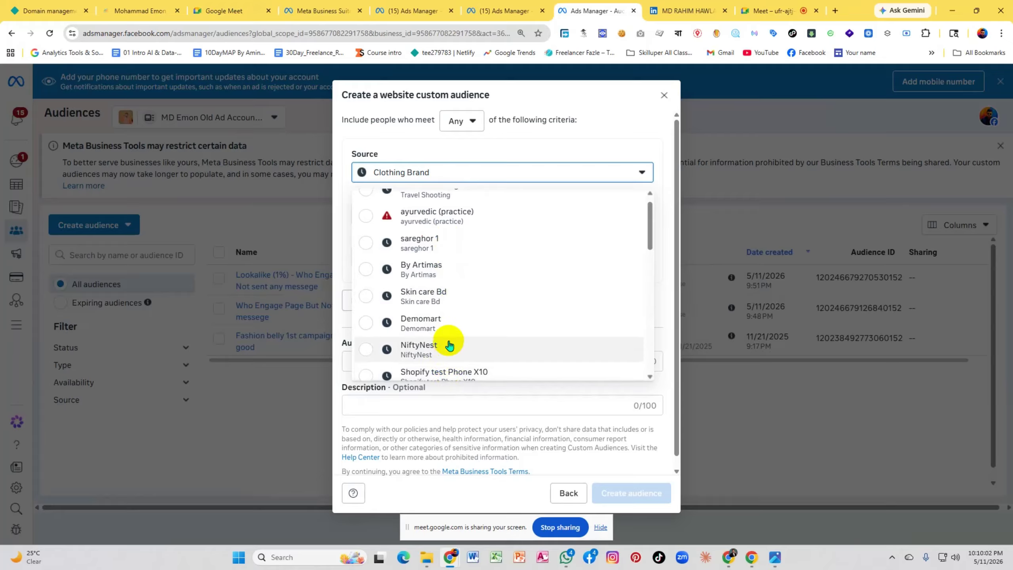
click(444, 325)
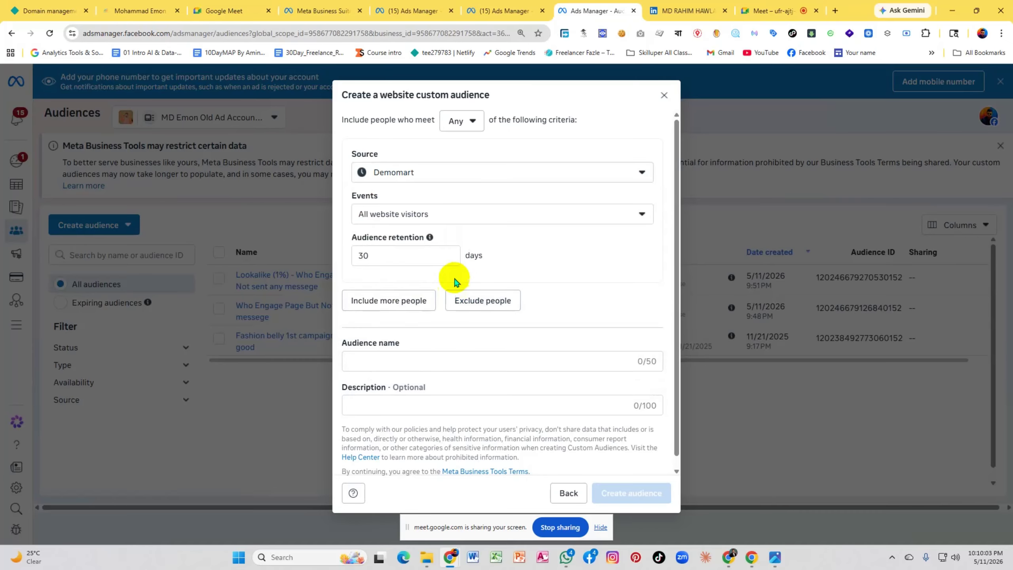
click(468, 215)
scroll(453, 334, down, 3)
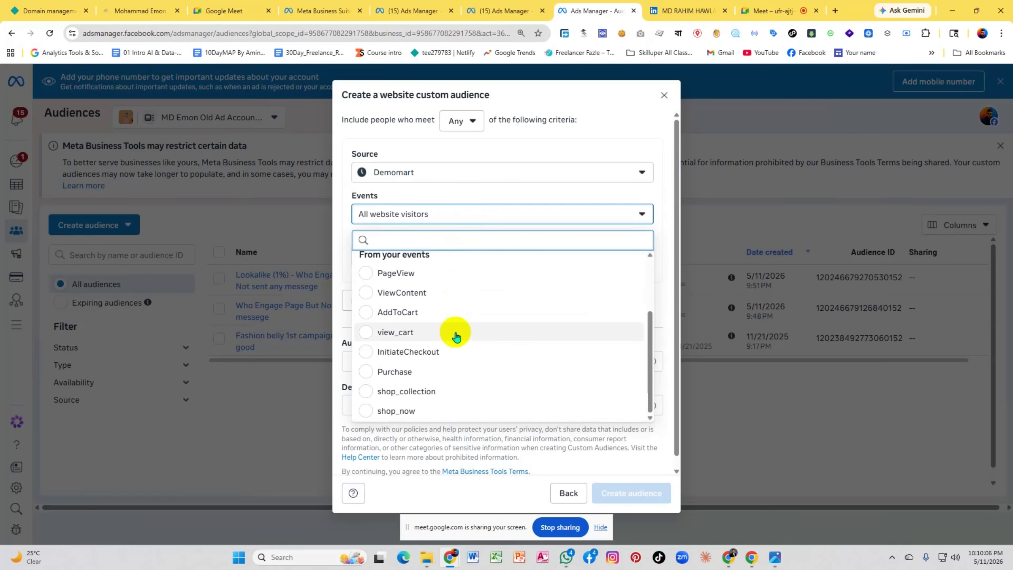
click(517, 193)
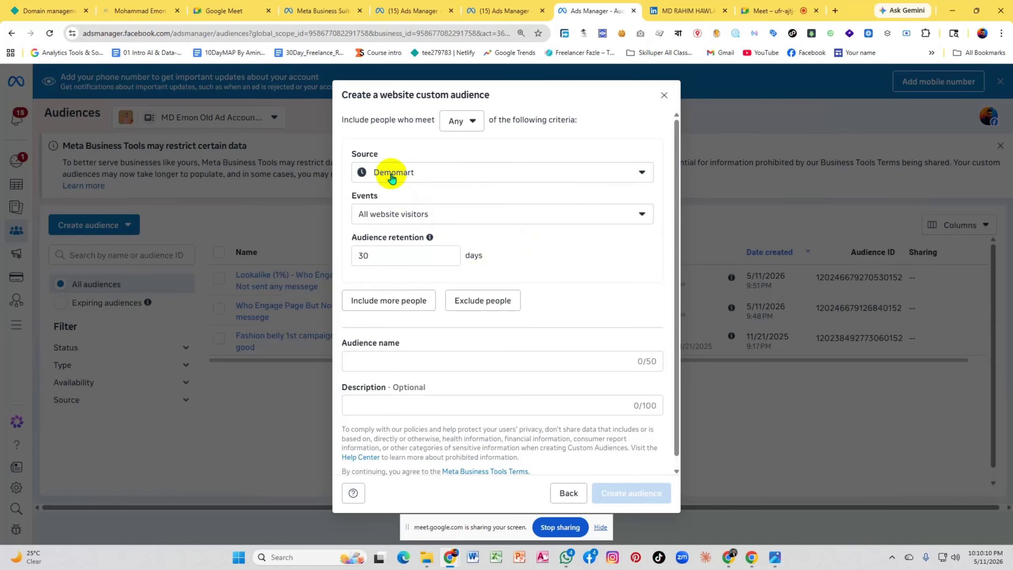
Check the source list, keep Demomart selected, and set the included audience's event to ViewContent
click(414, 175)
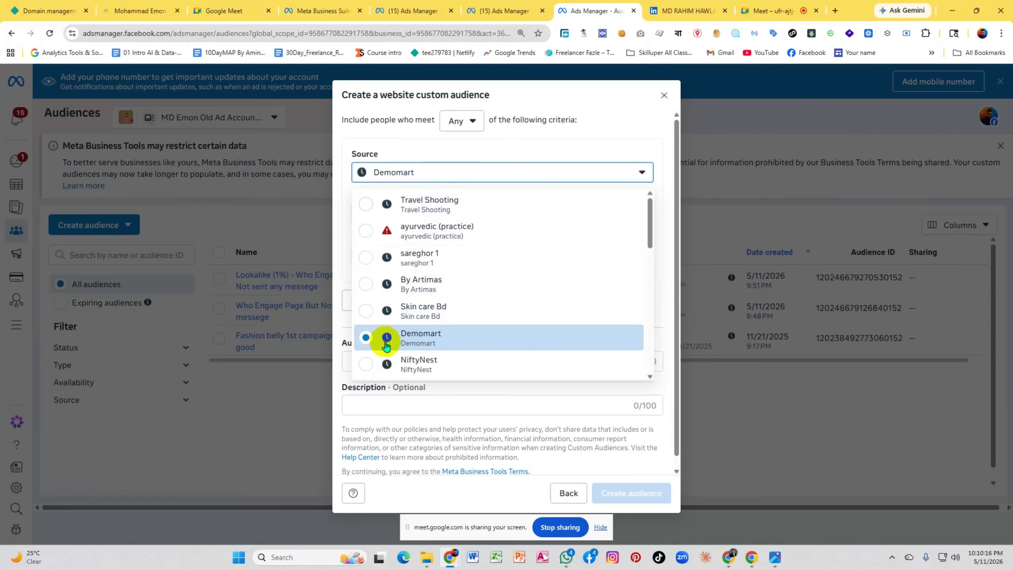
click(594, 147)
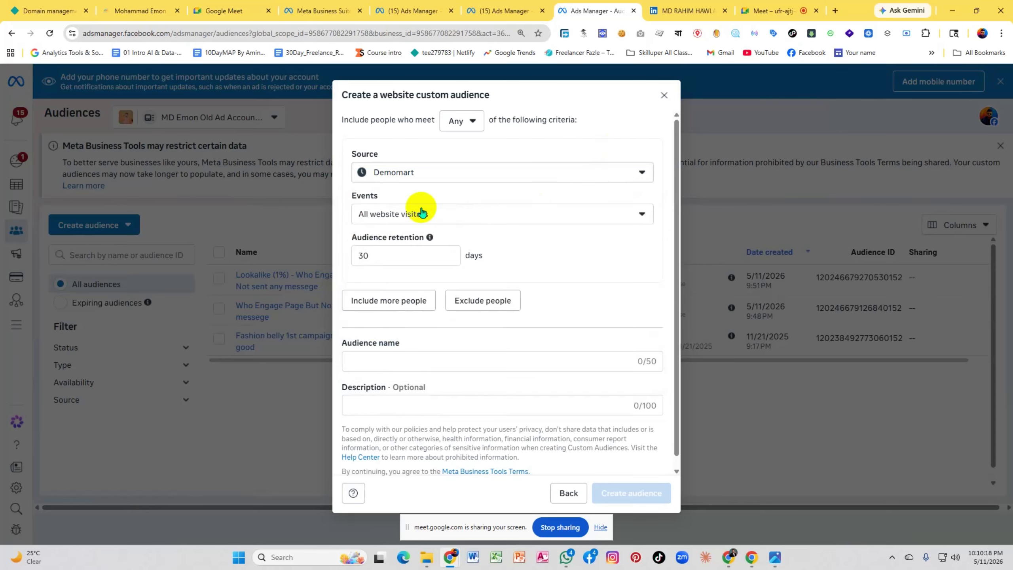
click(450, 220)
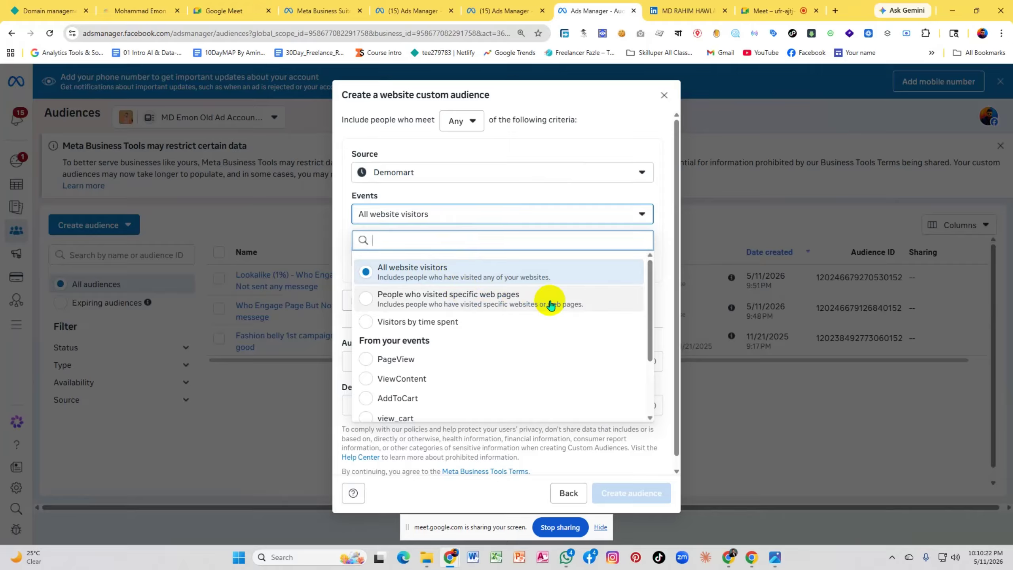
scroll(550, 304, down, 2)
scroll(551, 304, up, 2)
scroll(551, 303, down, 2)
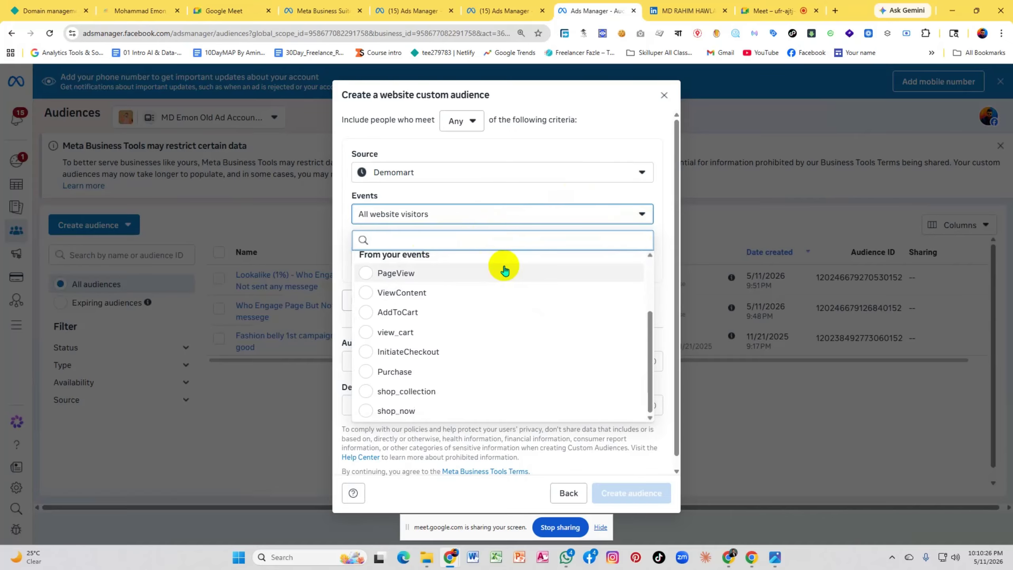
click(503, 296)
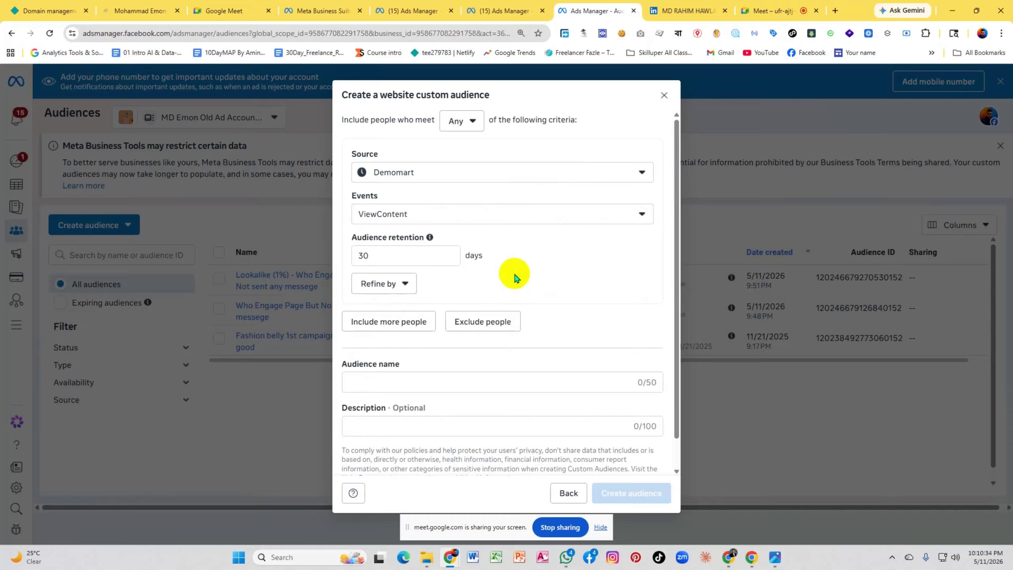
Try a URL/Parameter refinement on the ViewContent event, review its parameter choices, and remove the refinement
click(404, 285)
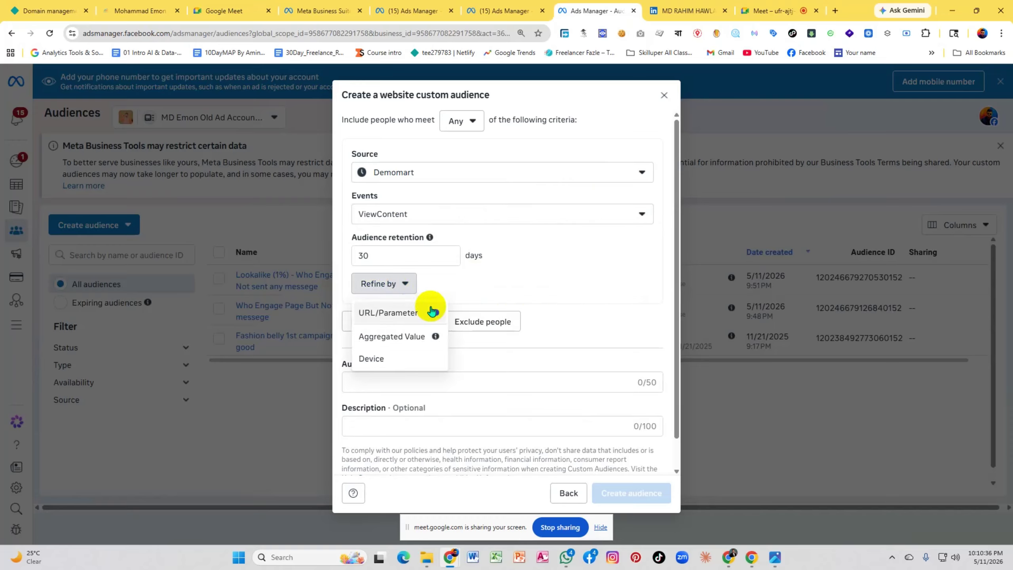
click(405, 315)
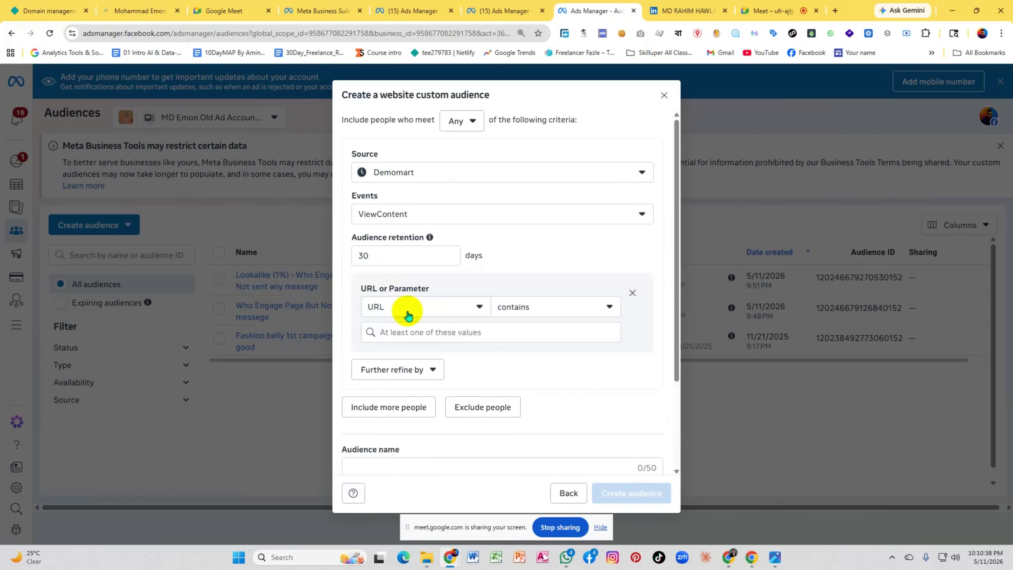
click(461, 313)
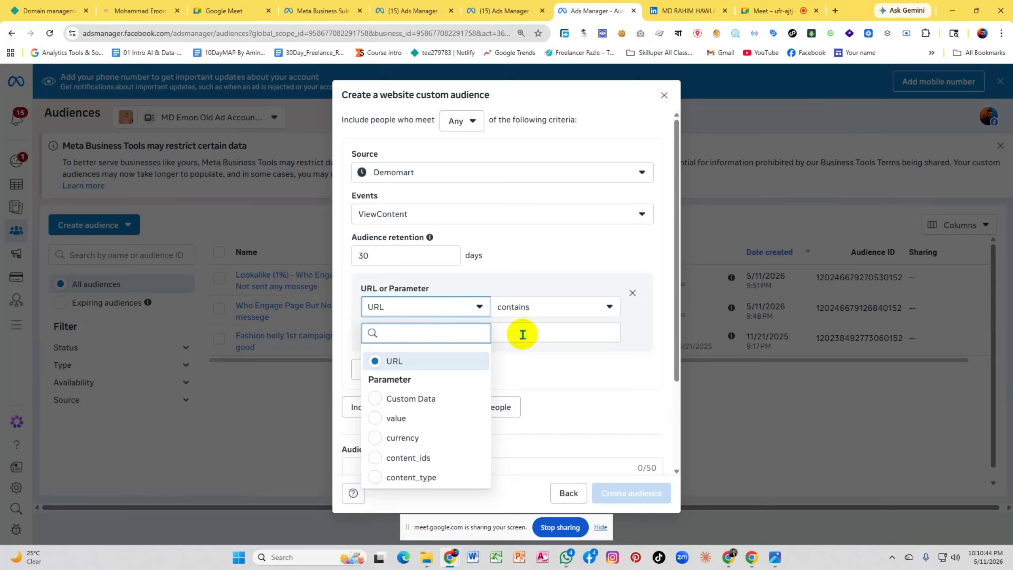
click(522, 334)
click(445, 307)
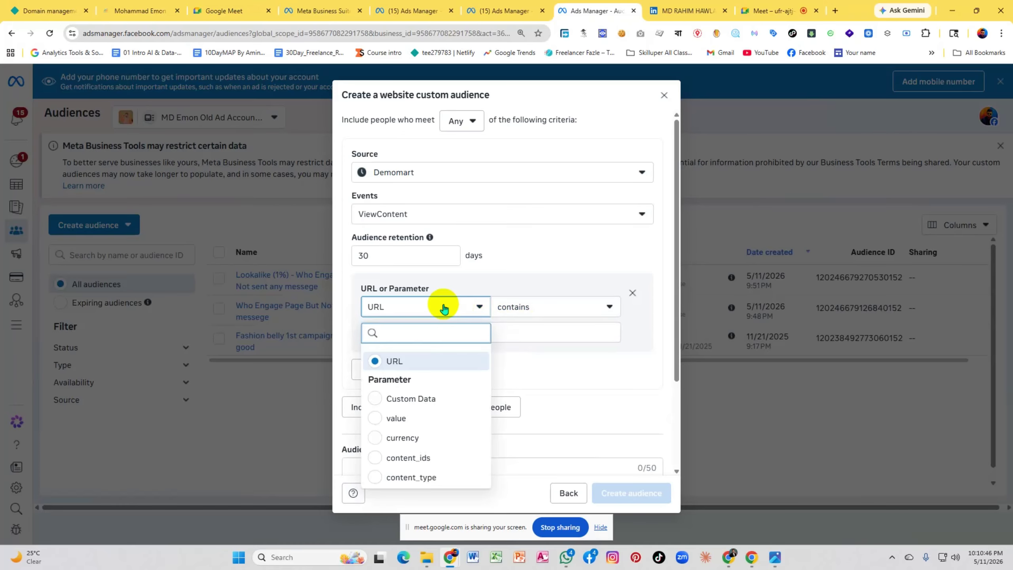
scroll(418, 397, down, 3)
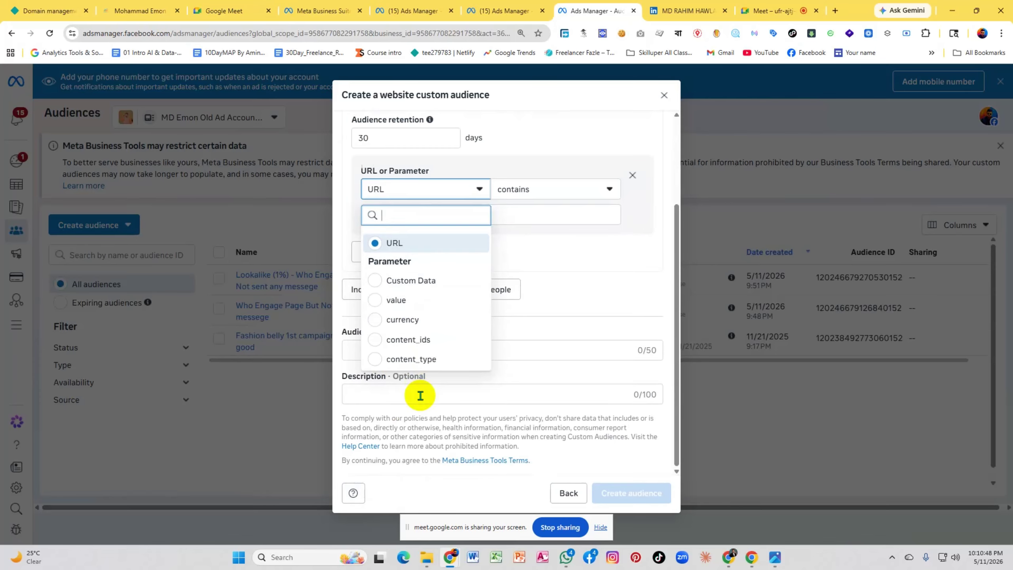
click(554, 233)
scroll(598, 196, up, 3)
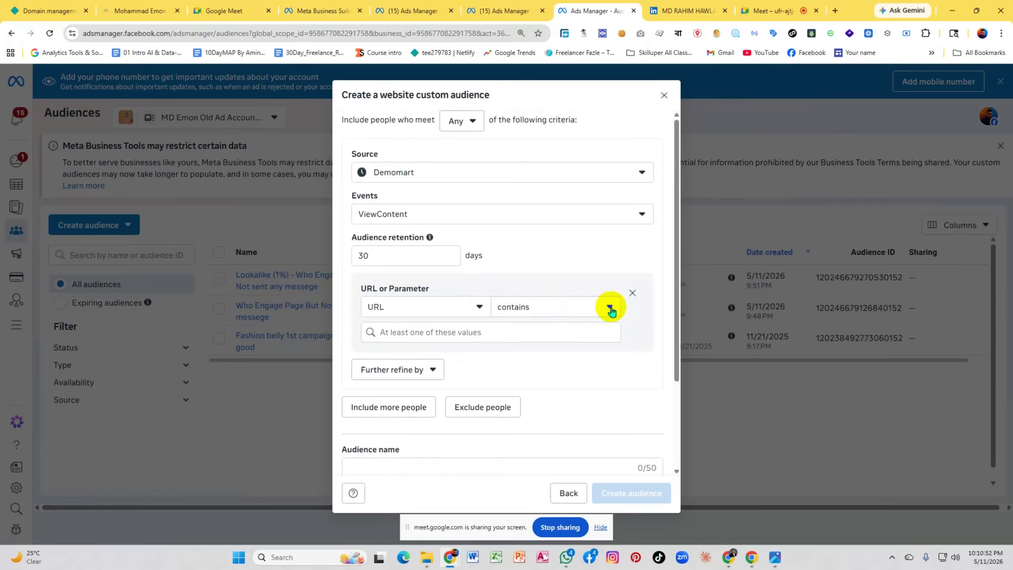
click(632, 292)
Refine the ViewContent event by aggregated value using Frequency, and review the comparison options, keeping greater than or equal to
click(384, 289)
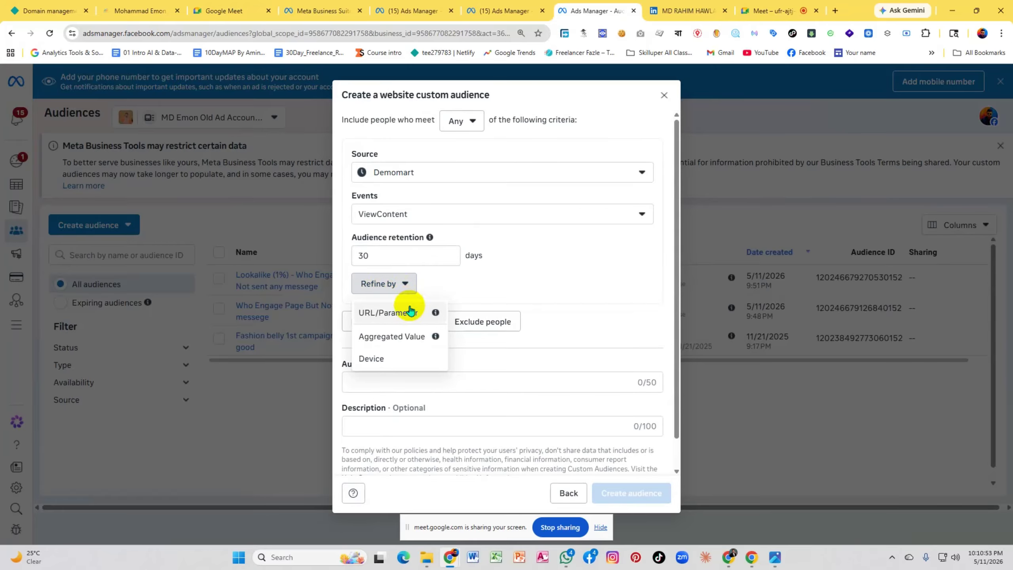
click(396, 334)
click(401, 311)
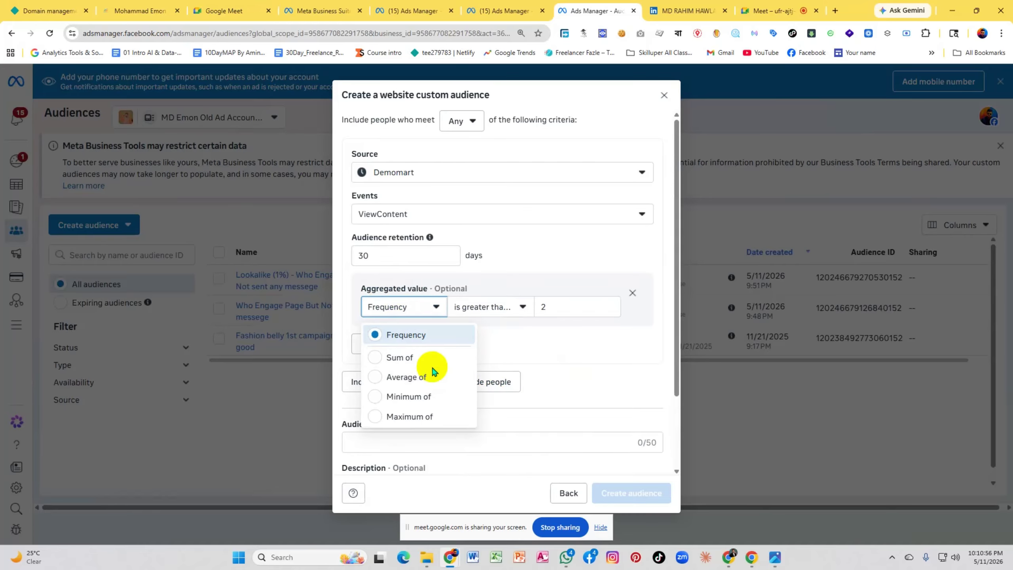
click(415, 355)
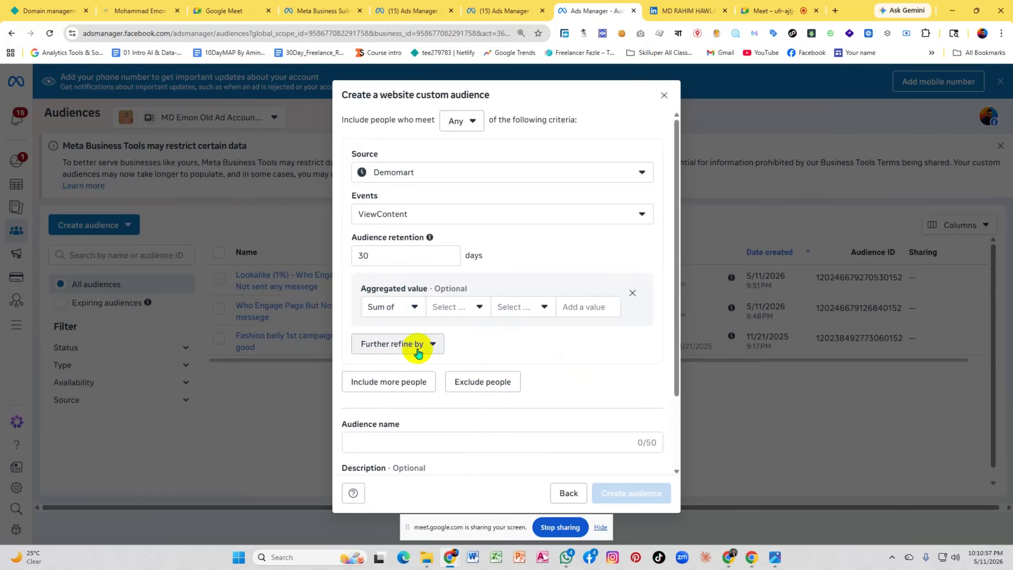
click(395, 305)
click(406, 334)
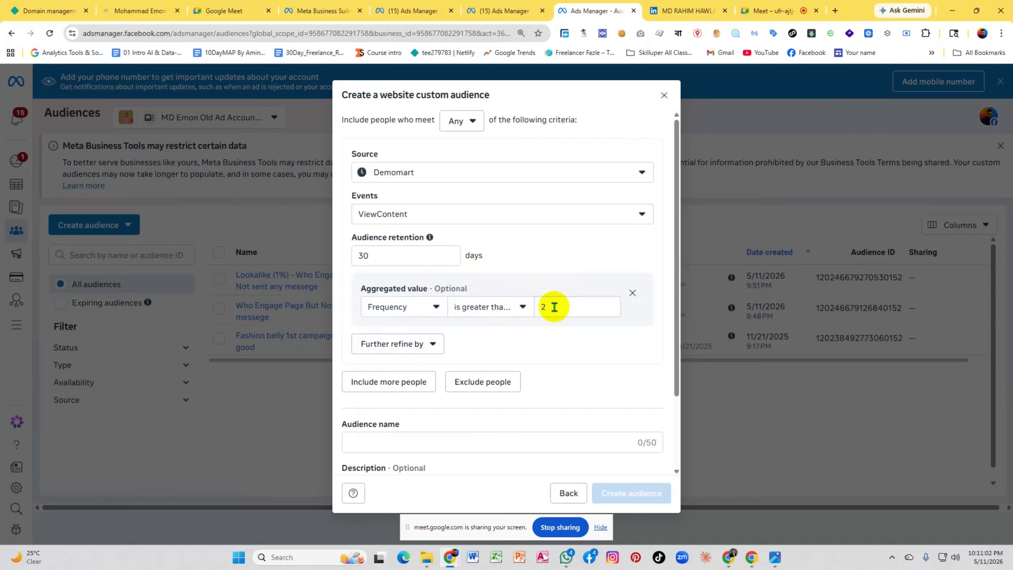
click(514, 307)
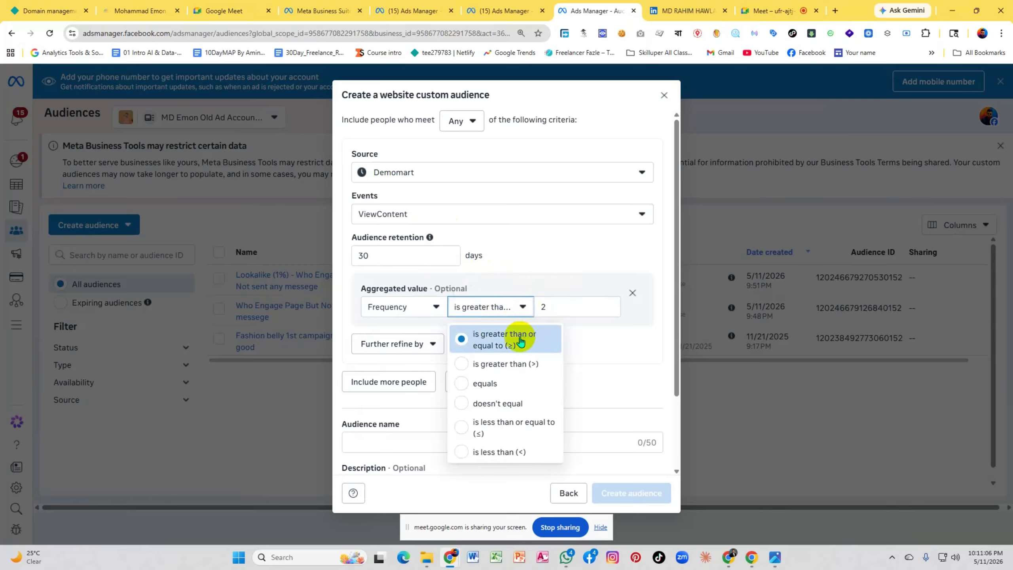
click(546, 260)
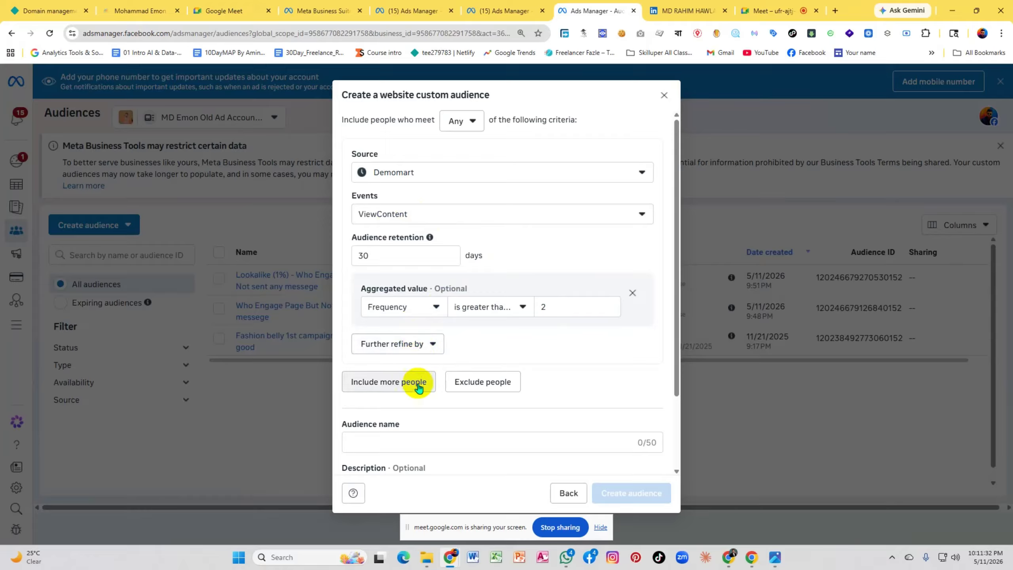
Add an exclusion for people from the Demomart source who triggered the Purchase event
click(478, 384)
scroll(491, 385, down, 3)
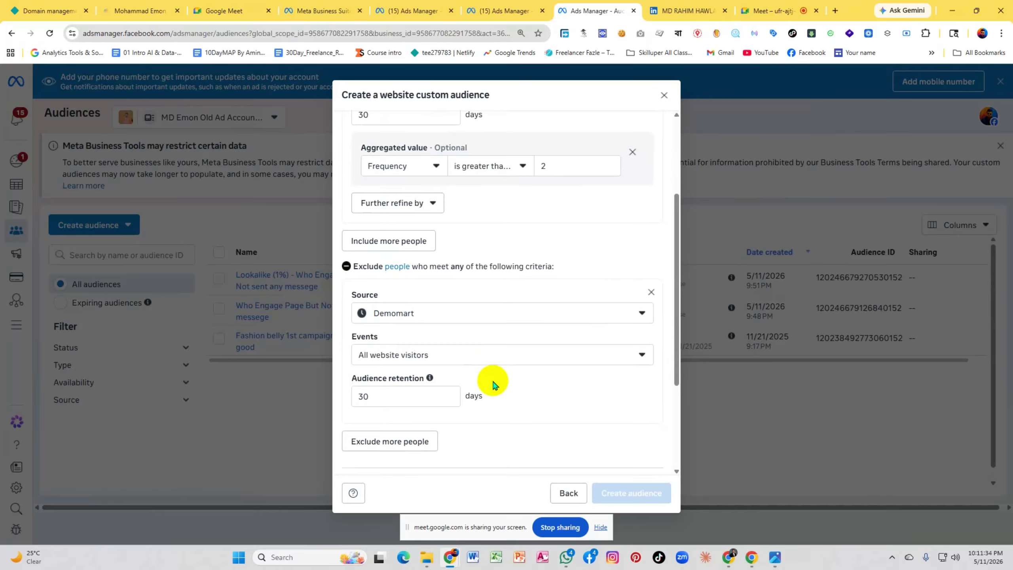
click(431, 351)
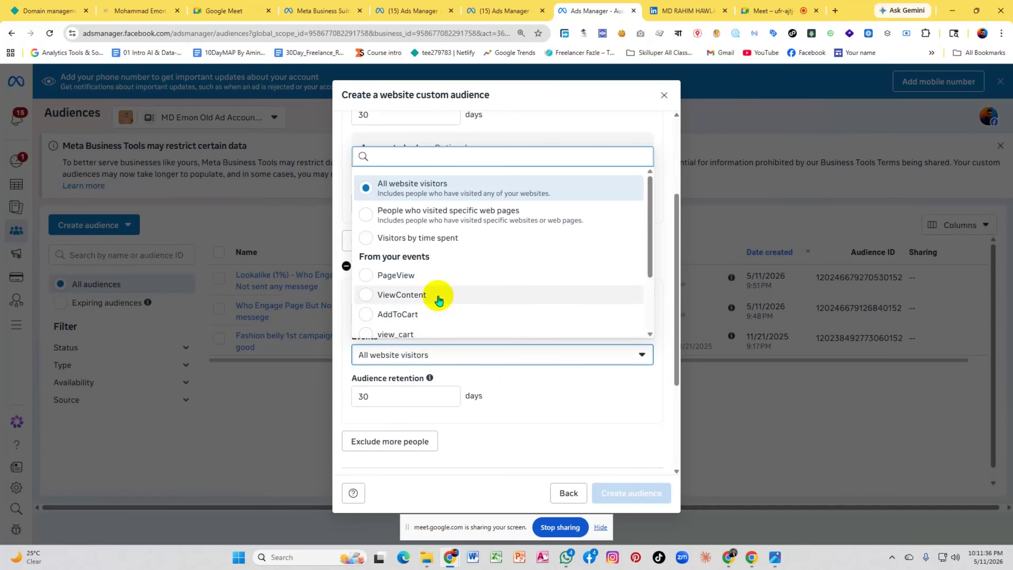
scroll(439, 283, down, 2)
click(427, 288)
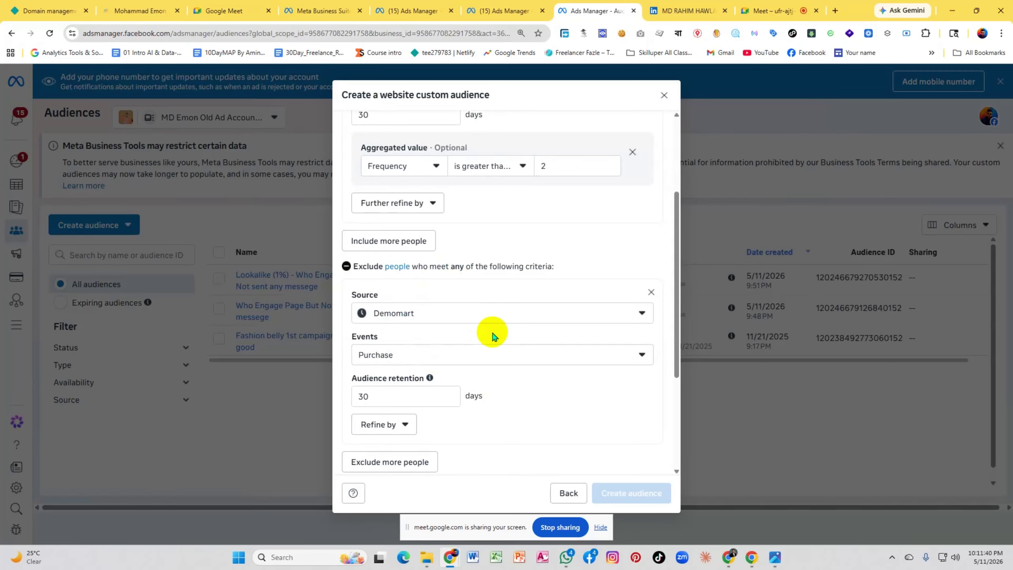
Compare the inclusion criteria for ViewContent with the exclusion criteria for Purchase in the website audience
scroll(493, 335, up, 3)
scroll(491, 334, down, 3)
scroll(437, 357, up, 3)
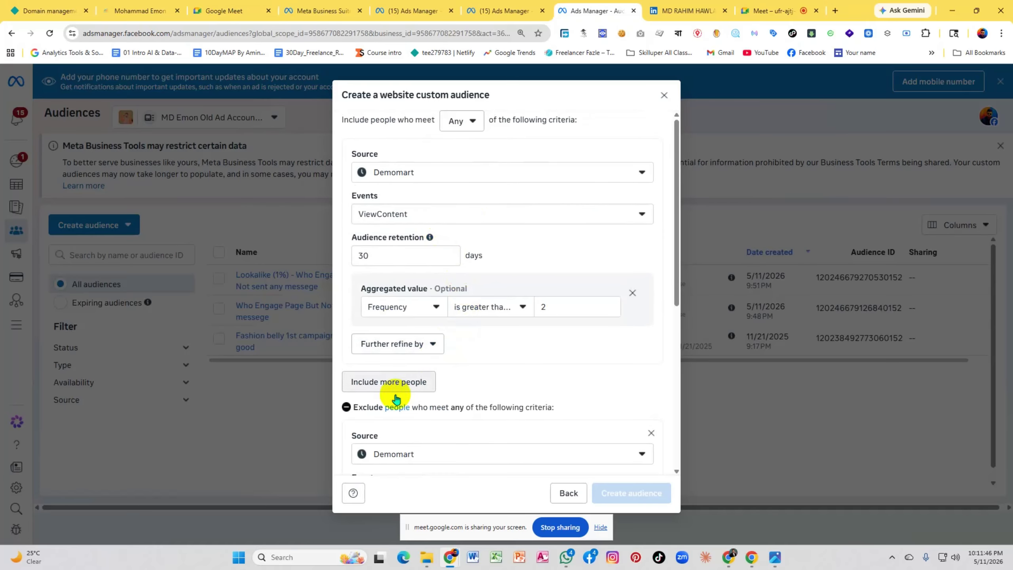
scroll(410, 383, down, 3)
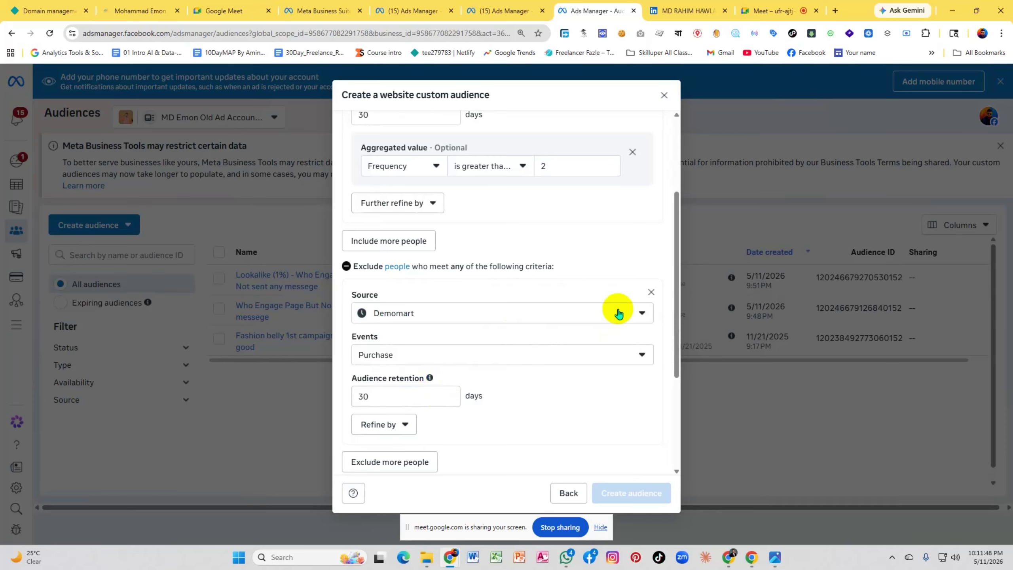
scroll(559, 324, up, 3)
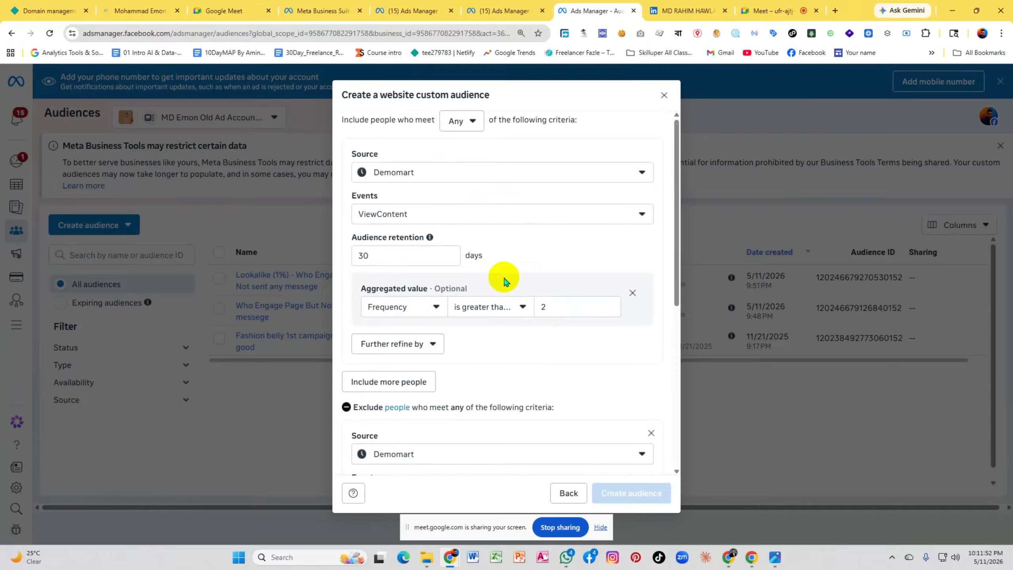
scroll(505, 278, down, 6)
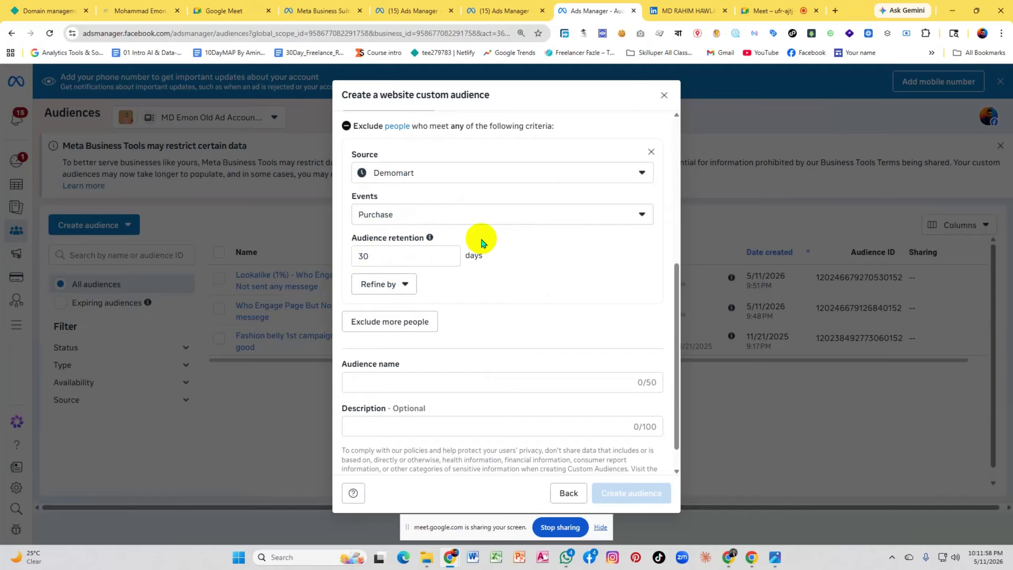
scroll(483, 242, up, 6)
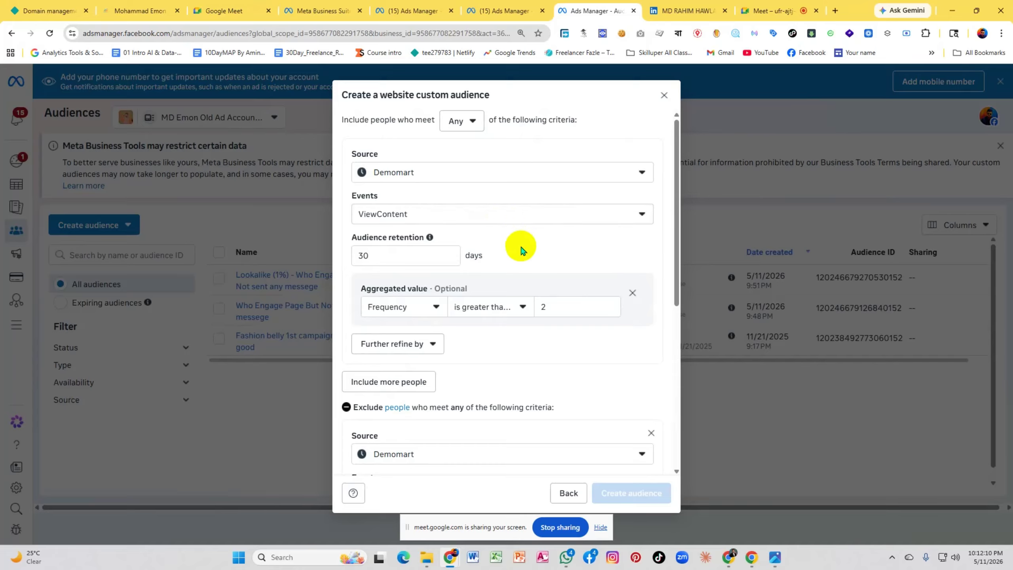
scroll(521, 249, down, 7)
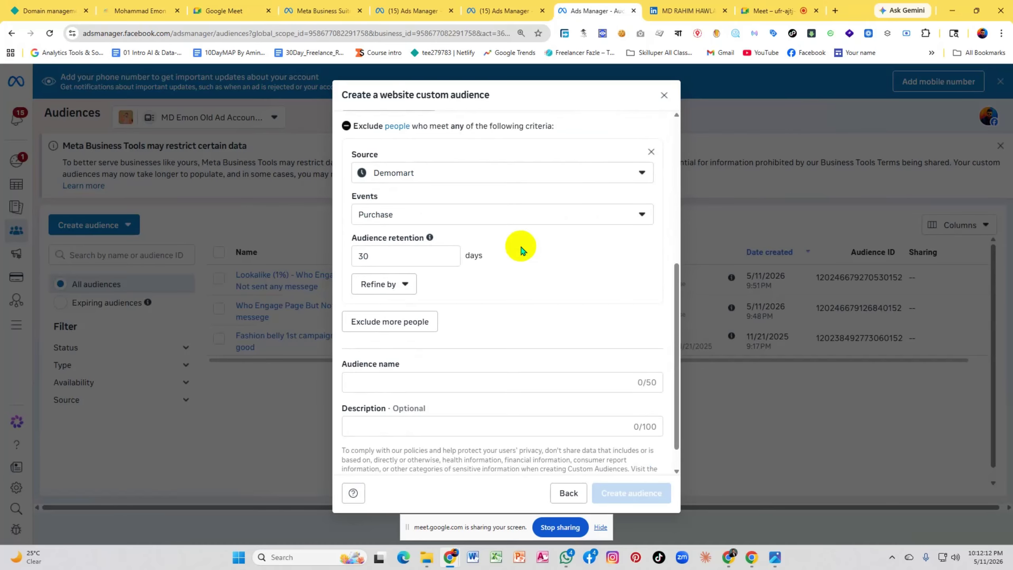
scroll(467, 226, up, 7)
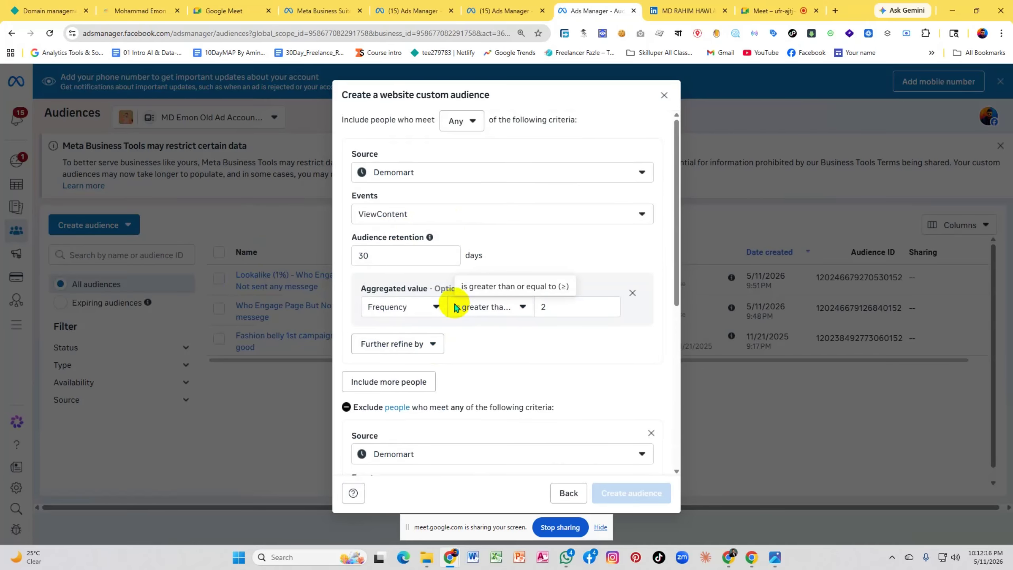
scroll(506, 378, down, 7)
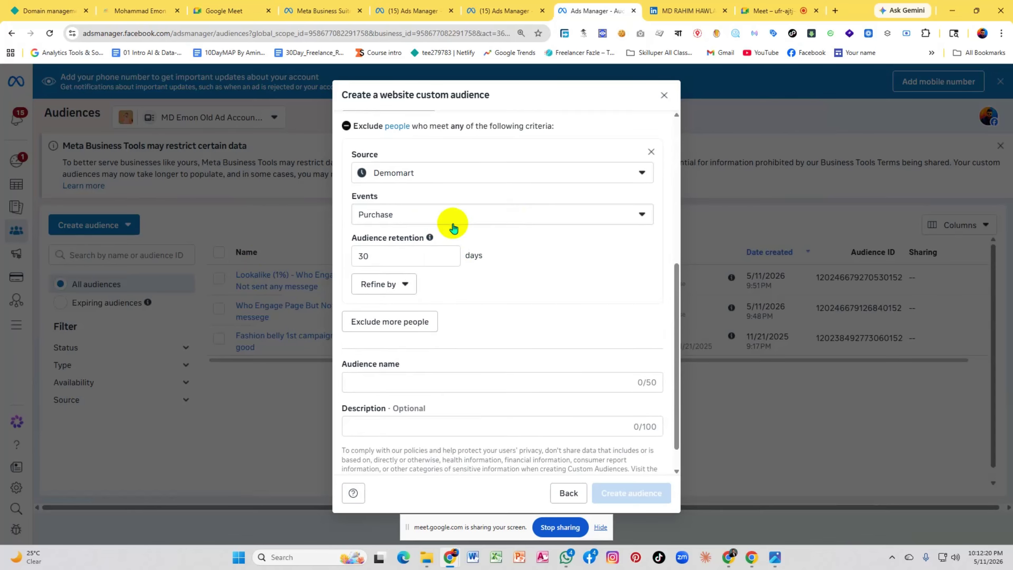
scroll(518, 227, up, 3)
scroll(522, 227, up, 3)
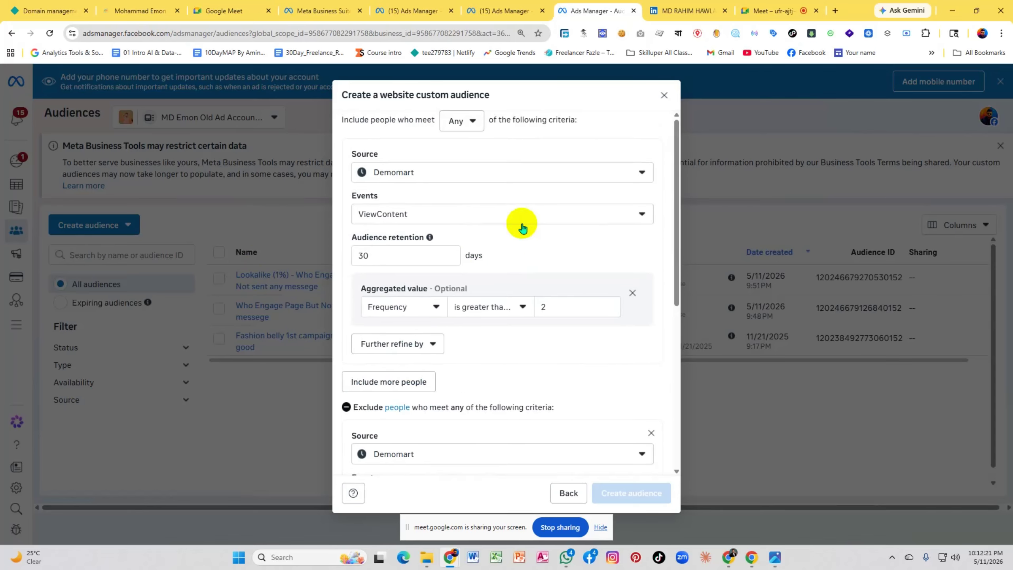
Try 3 as the ViewContent frequency threshold and set it back to 2
click(554, 305)
key(BackSpace)
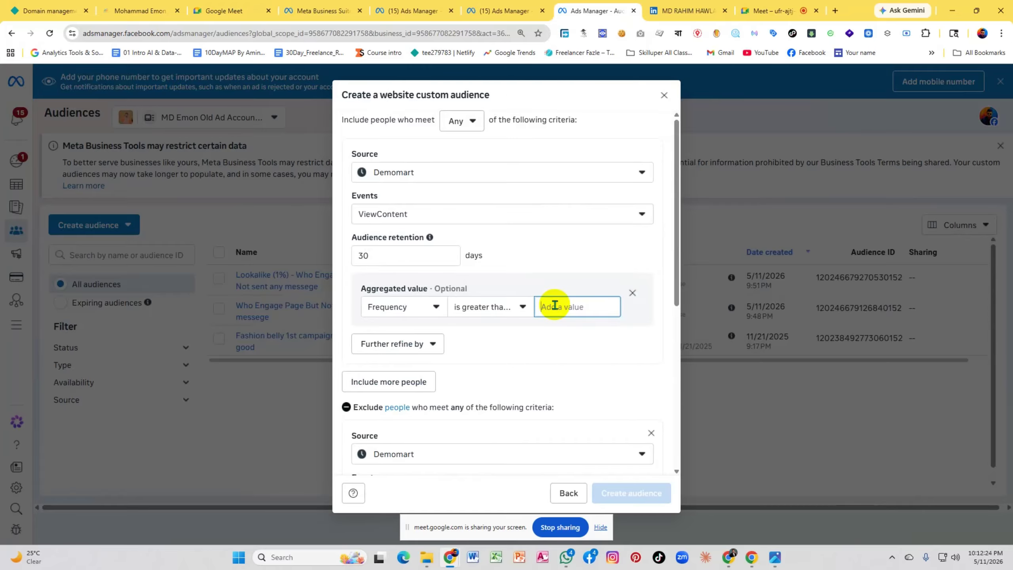
text(3)
key(BackSpace)
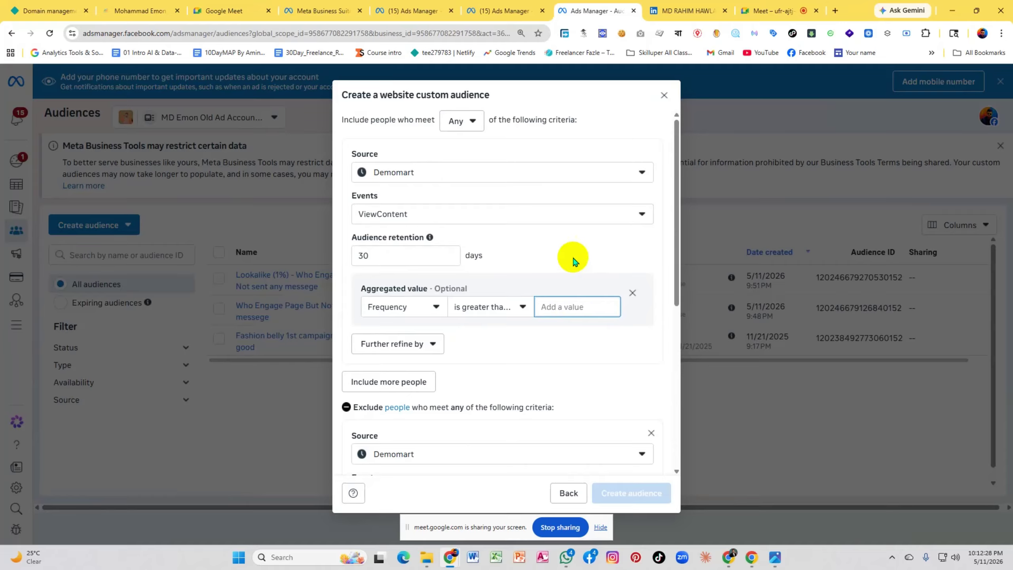
text(2)
click(554, 265)
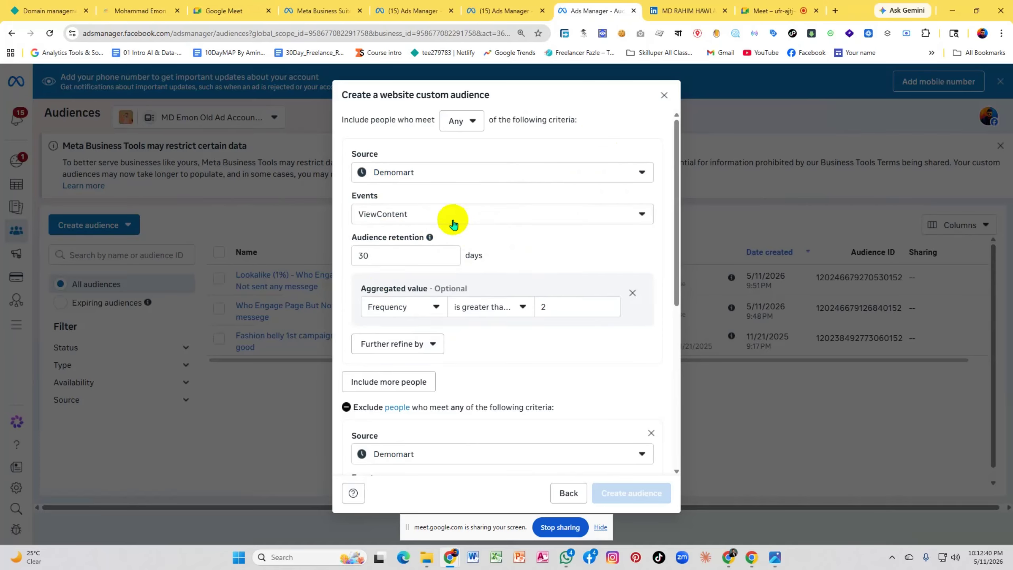
Check the ViewContent inclusion criteria against the Purchase exclusion criteria before naming the audience
scroll(424, 212, down, 3)
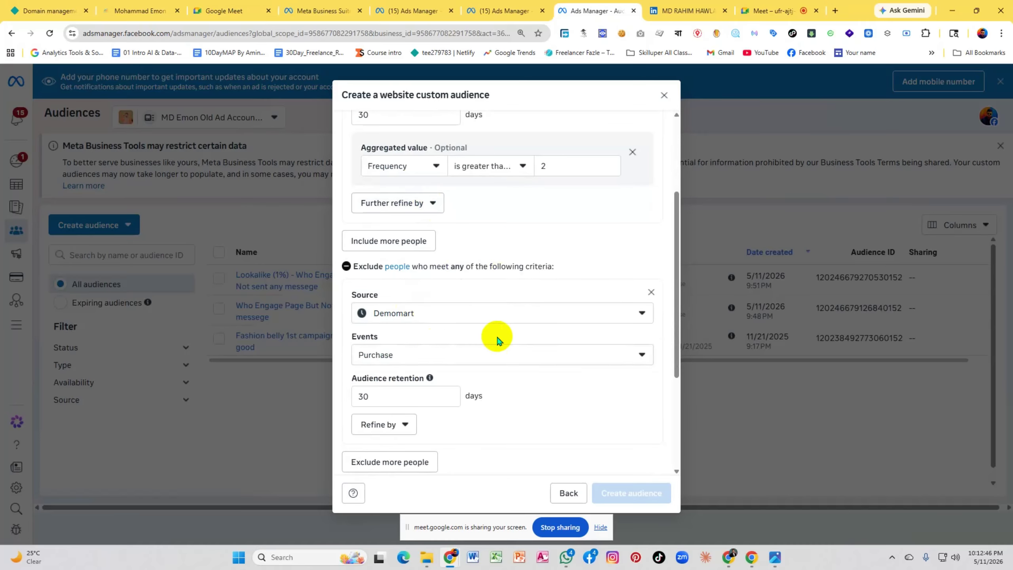
scroll(497, 339, up, 3)
scroll(550, 366, down, 3)
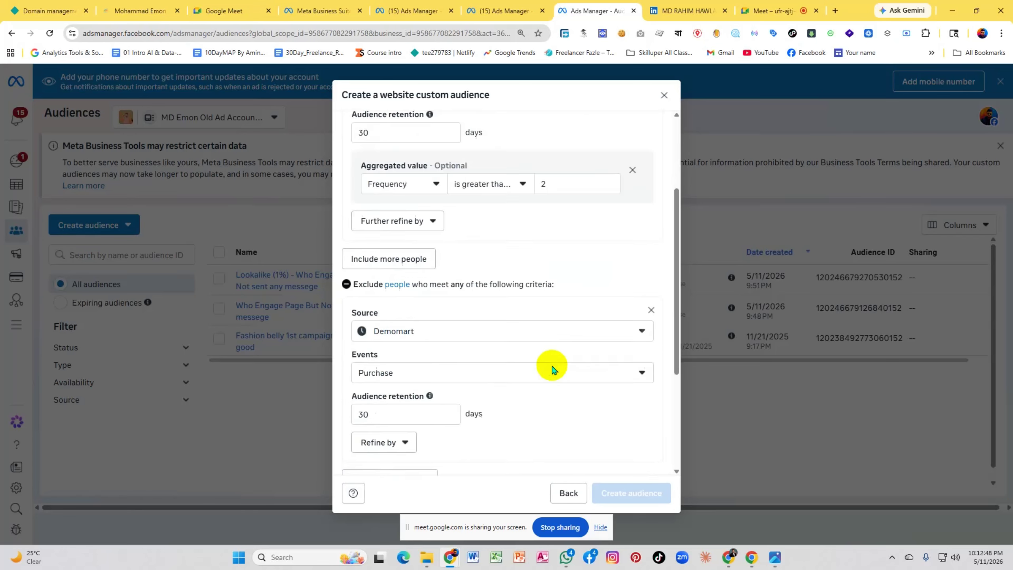
scroll(475, 343, up, 3)
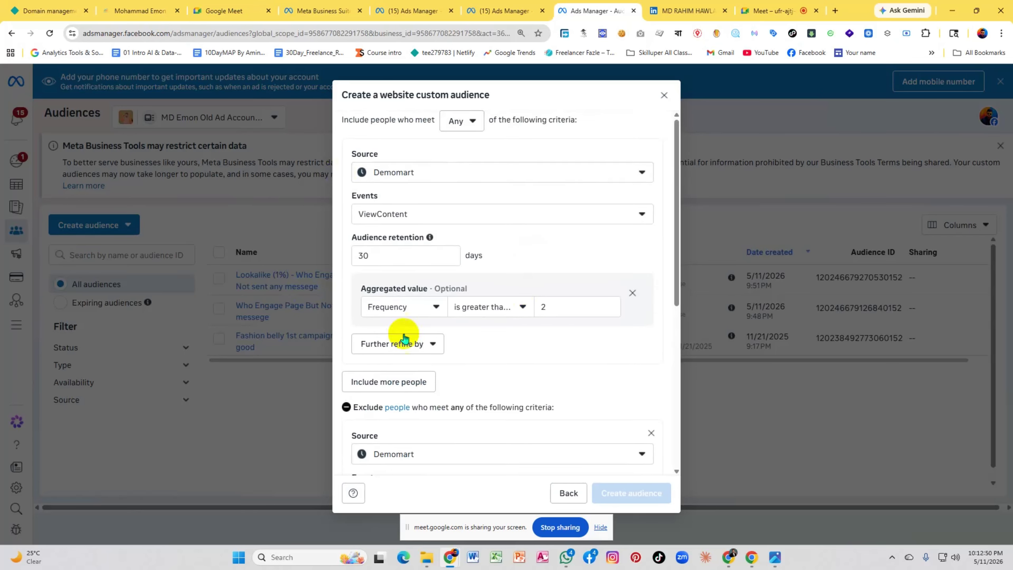
scroll(490, 295, down, 6)
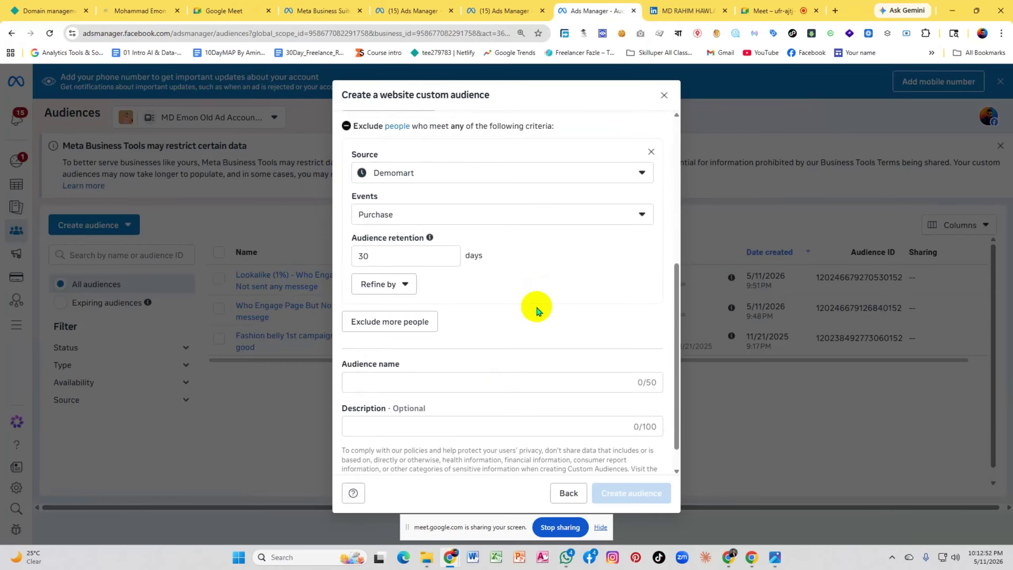
click(370, 381)
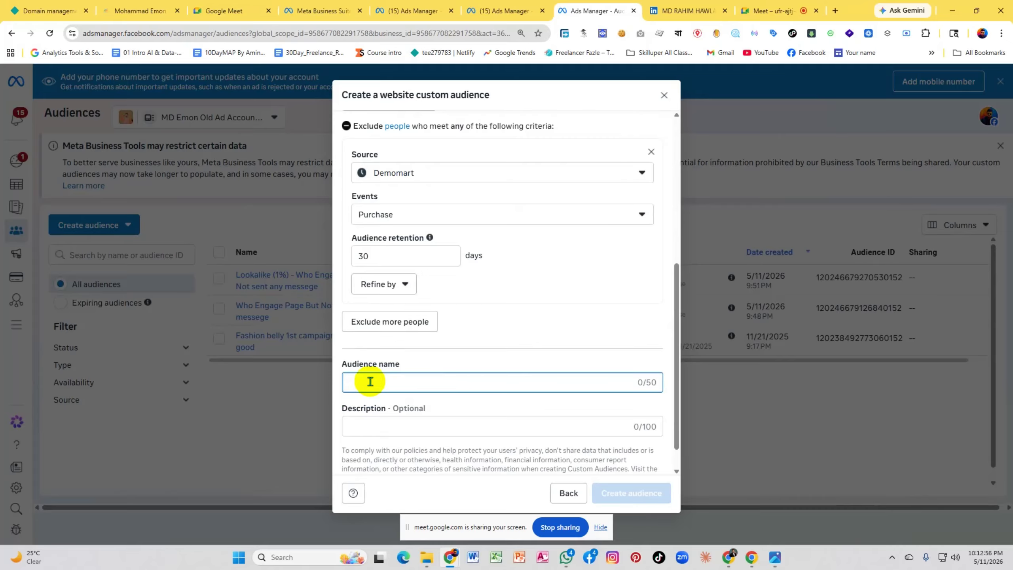
text(Who people )
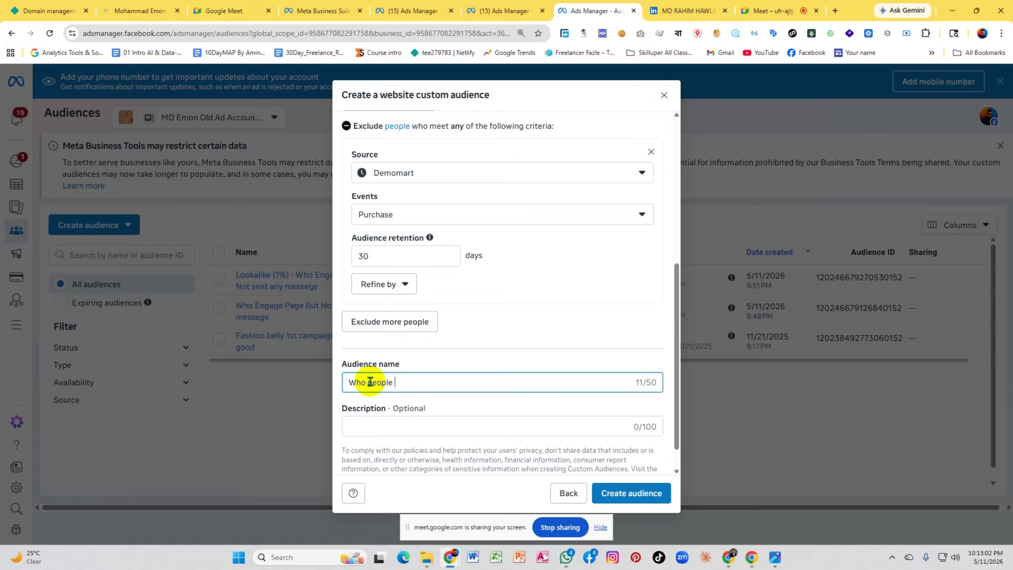
text(Vie)
key(BackSpace)
key(BackSpace)
key(BackSpace)
key(BackSpace)
key(BackSpace)
key(BackSpace)
key(BackSpace)
key(BackSpace)
key(BackSpace)
key(BackSpace)
key(BackSpace)
key(BackSpace)
key(BackSpace)
key(BackSpace)
key(BackSpace)
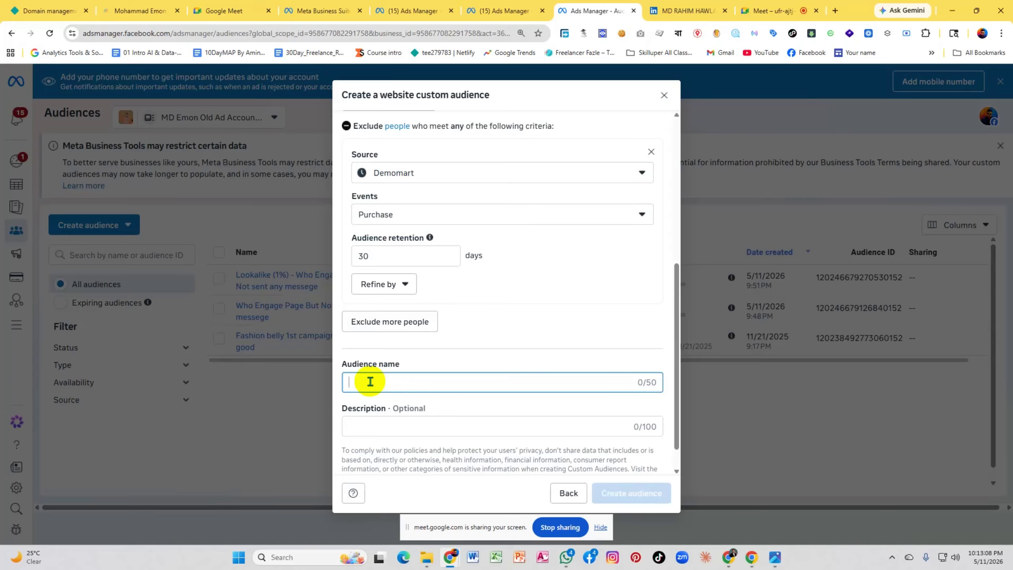
Name the website audience "VC but Not Purchase", create it, and return to the full audience list
text(VC but)
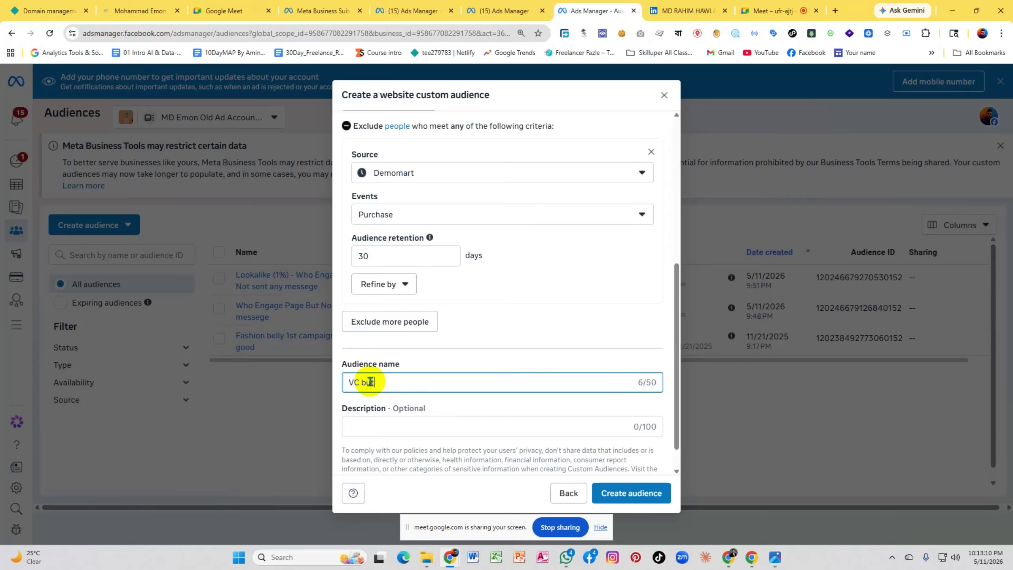
text( Not Purchase)
click(634, 494)
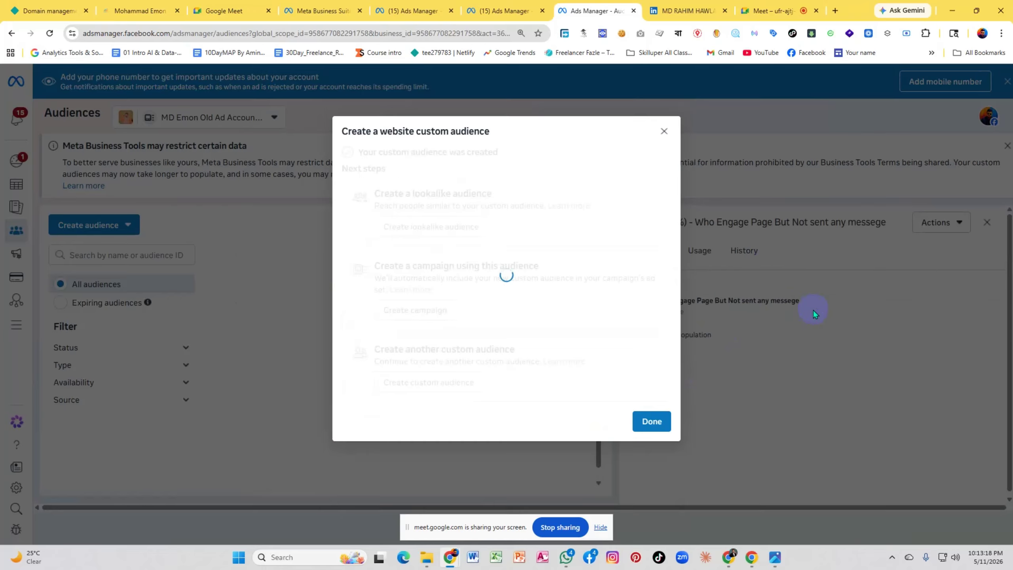
click(652, 421)
click(989, 219)
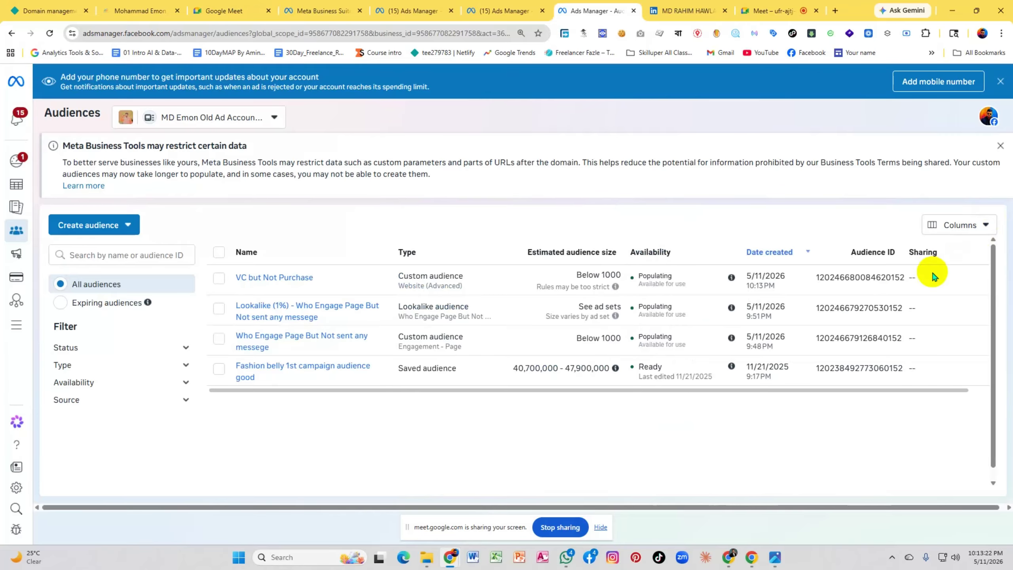
Review the rules in the VC but Not Purchase audience's summary and open the audience for editing
click(239, 276)
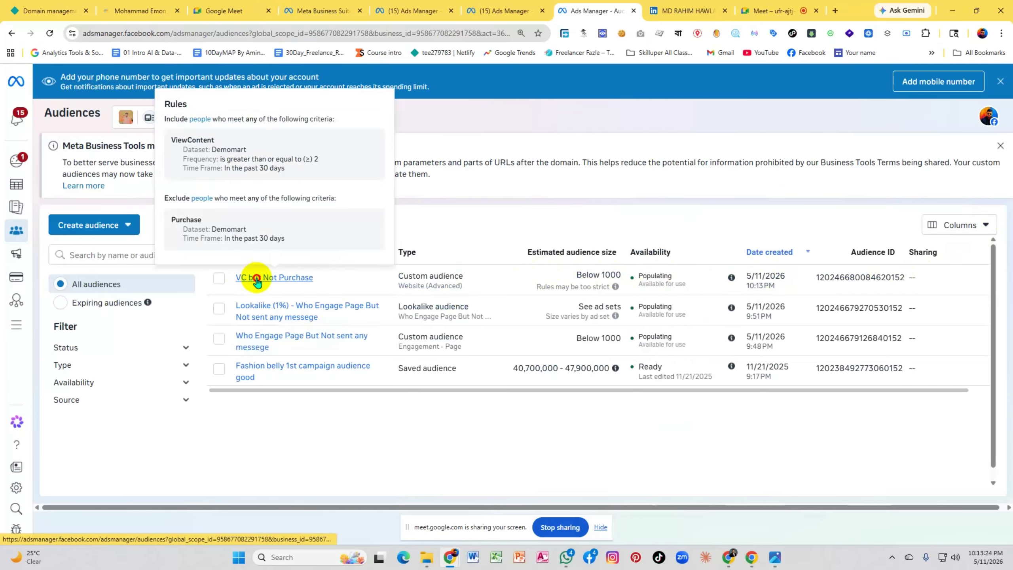
scroll(746, 294, down, 2)
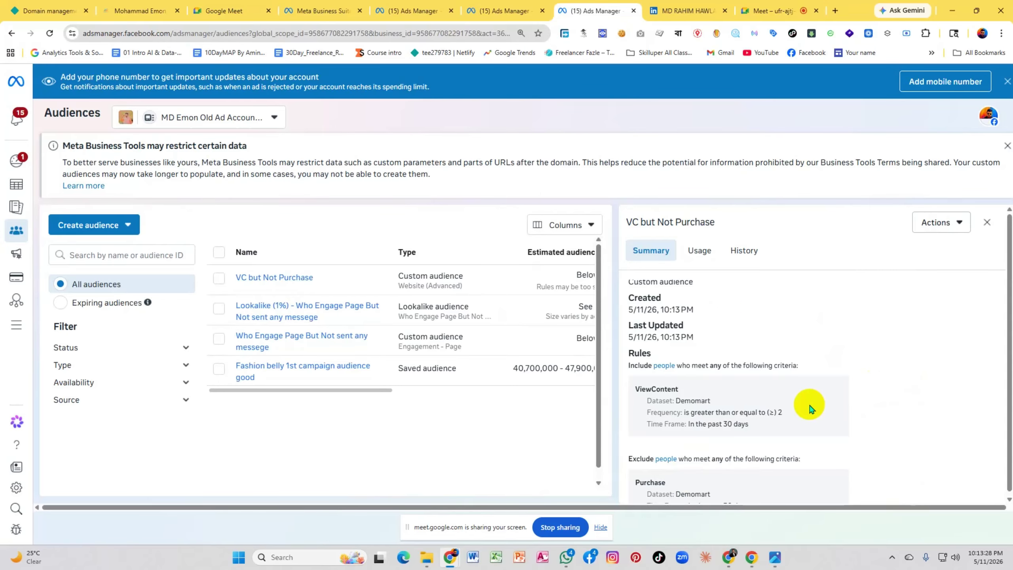
click(955, 223)
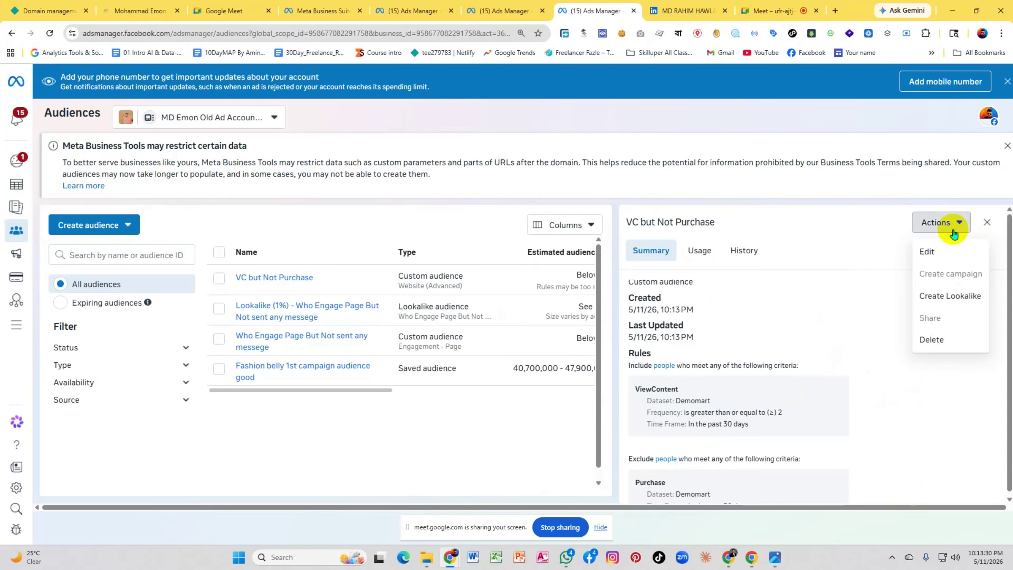
click(924, 249)
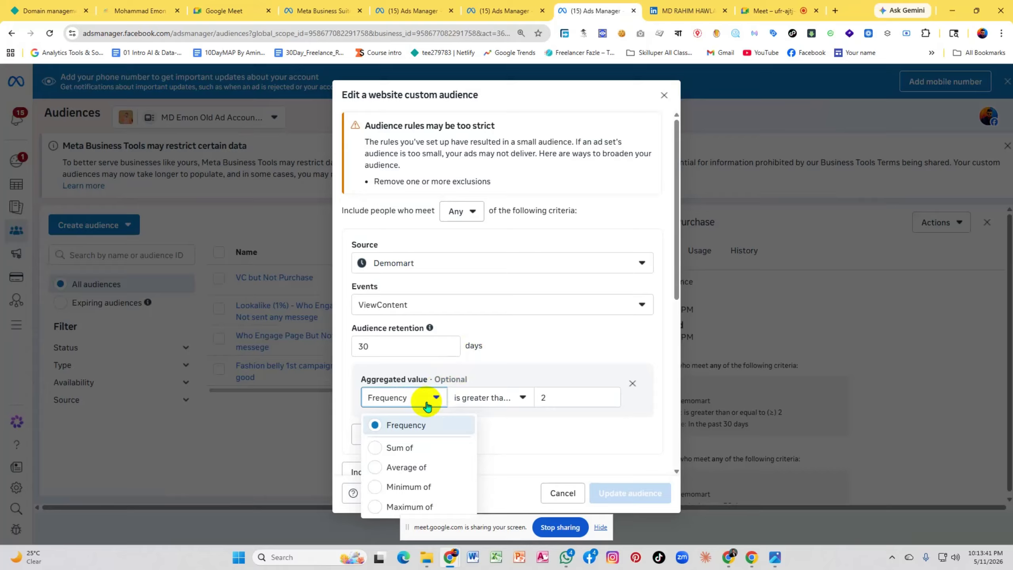
Try Sum of as the ViewContent aggregated value, and leave the audience editor and details without updating
click(413, 445)
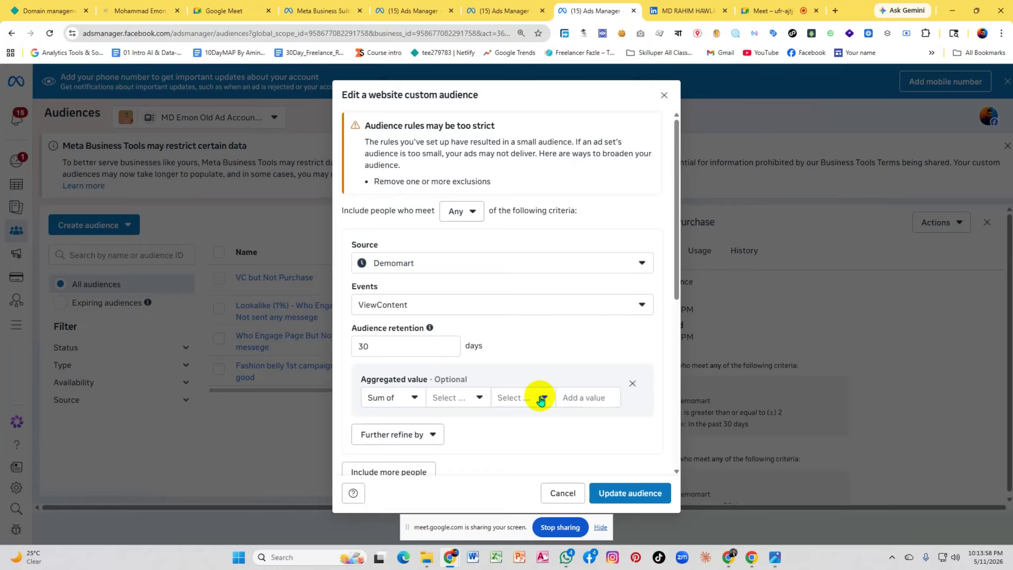
click(583, 400)
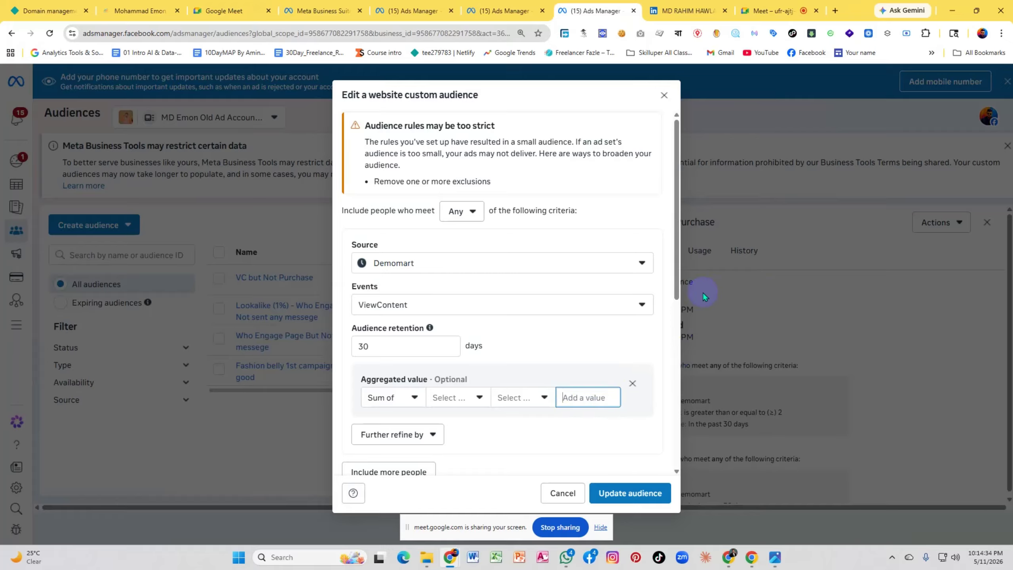
click(441, 263)
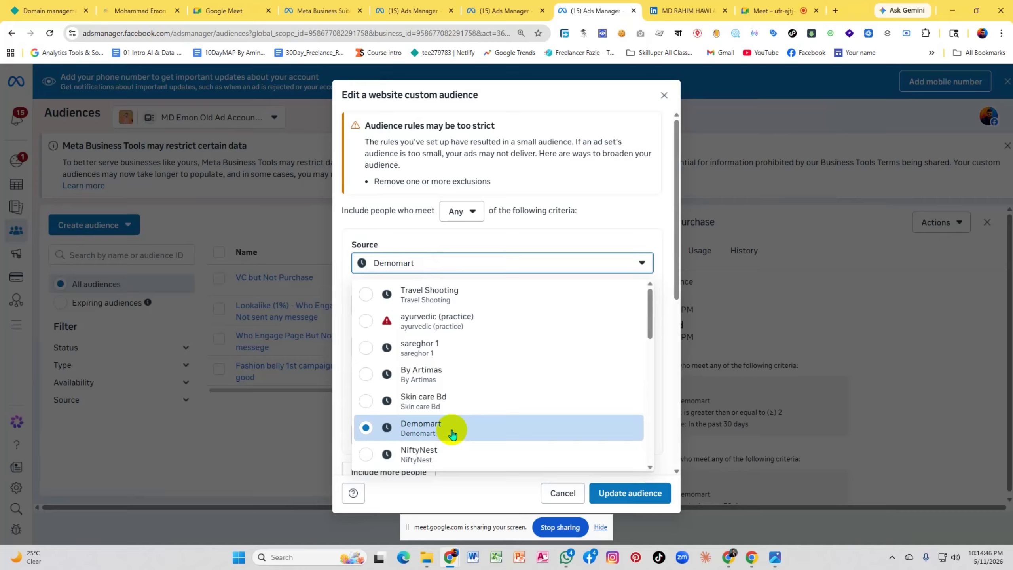
click(606, 217)
click(592, 398)
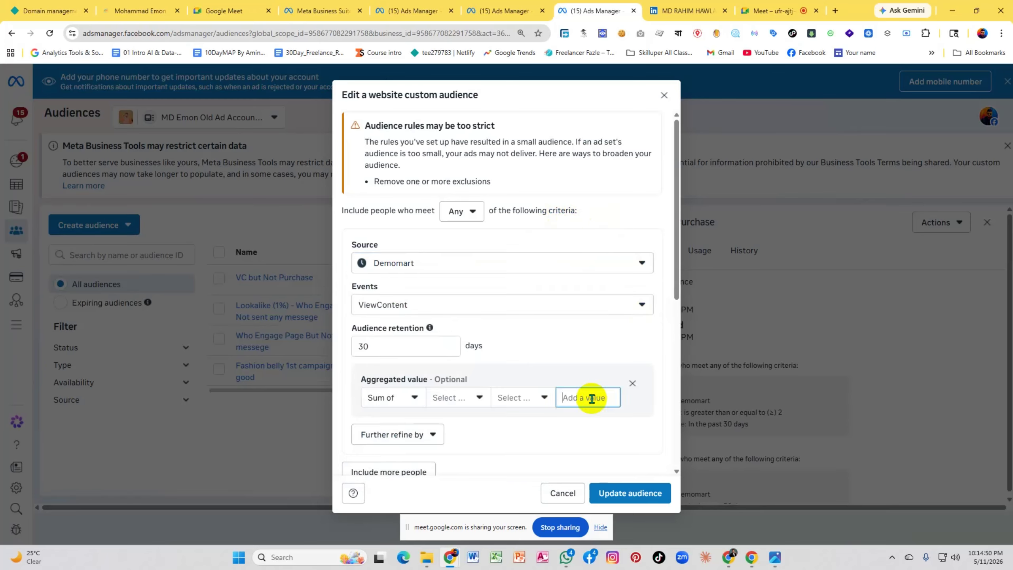
click(468, 269)
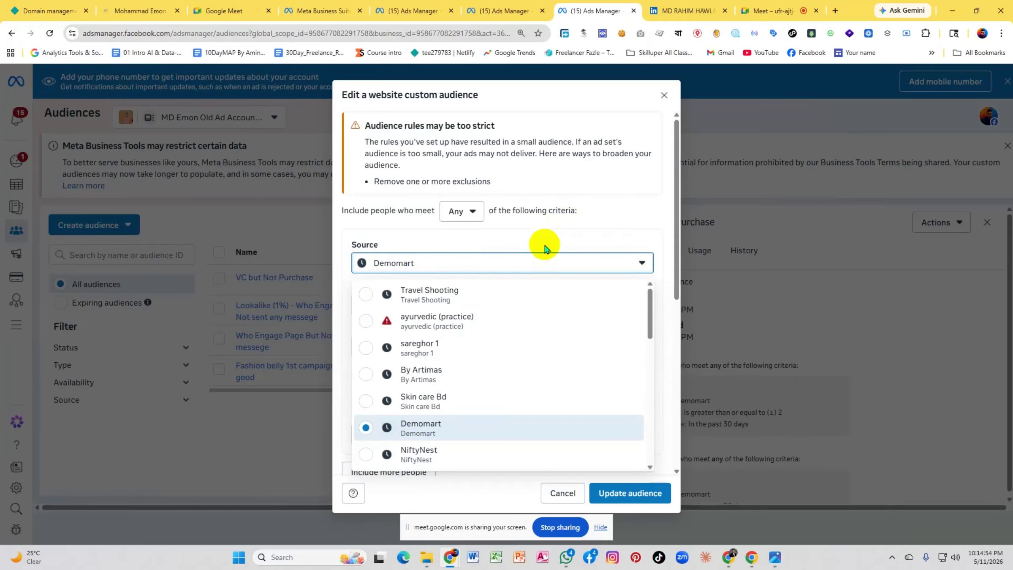
click(608, 225)
click(594, 398)
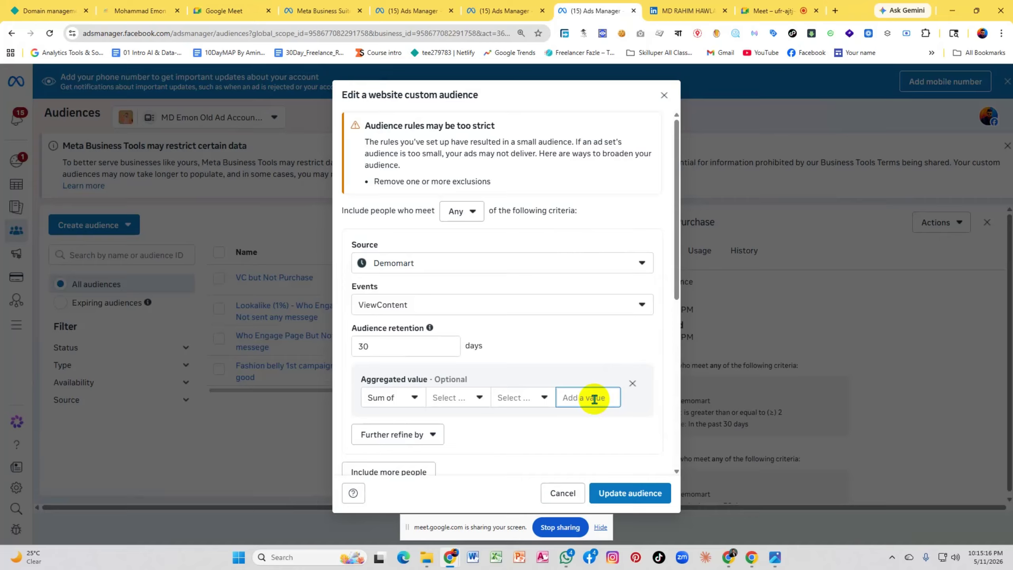
scroll(507, 385, down, 5)
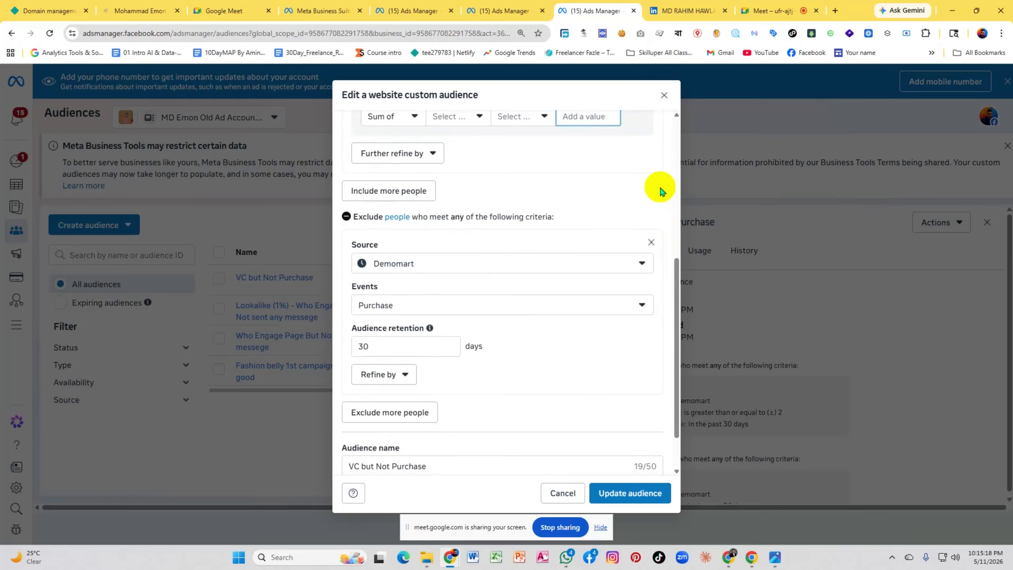
click(664, 95)
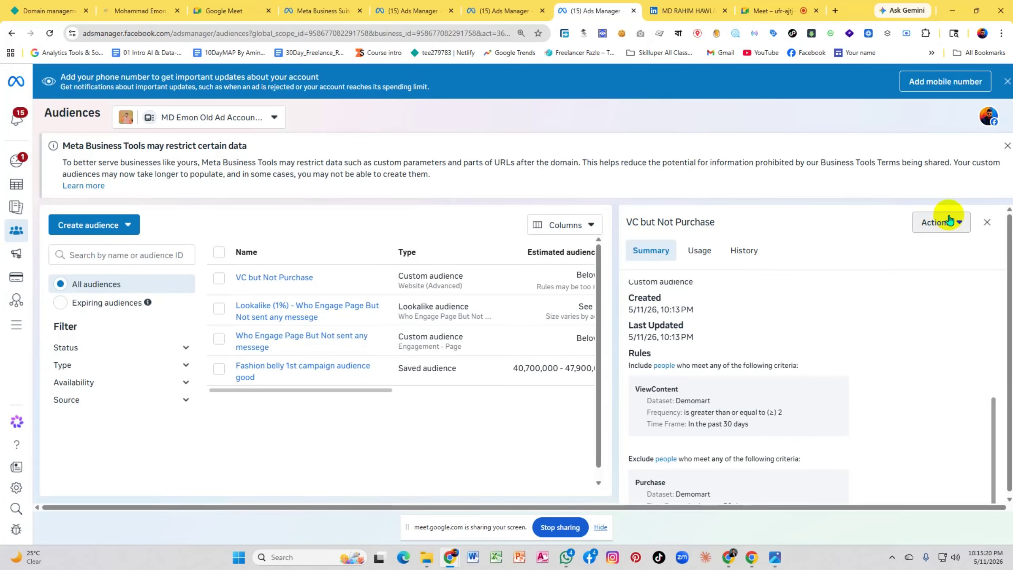
click(987, 222)
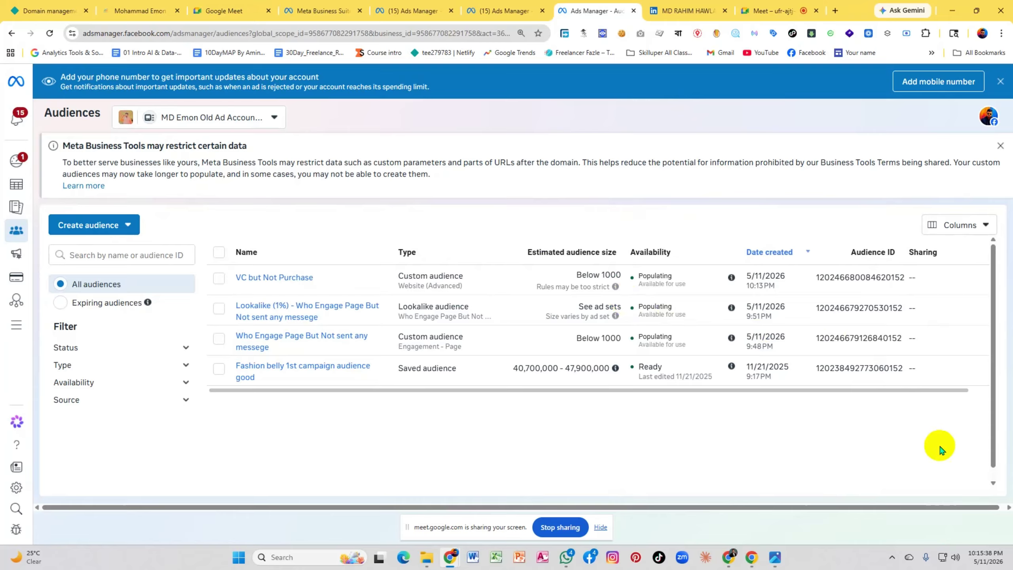
click(771, 12)
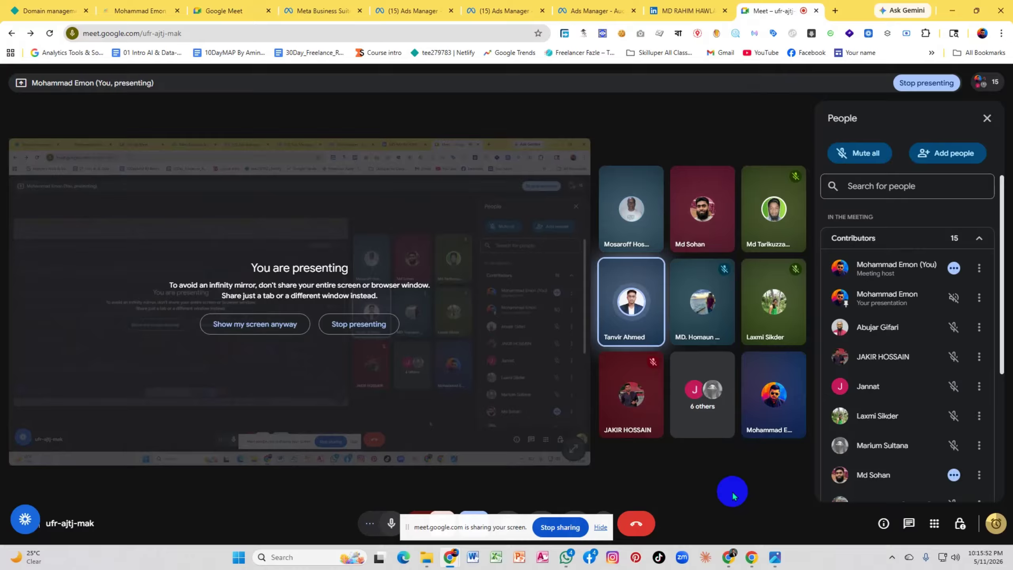
click(329, 6)
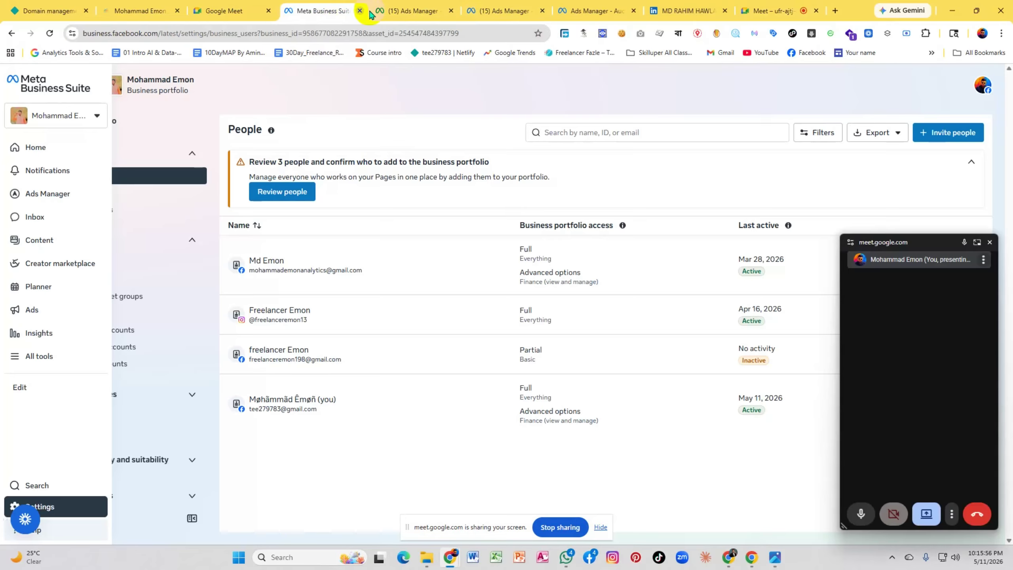
click(409, 12)
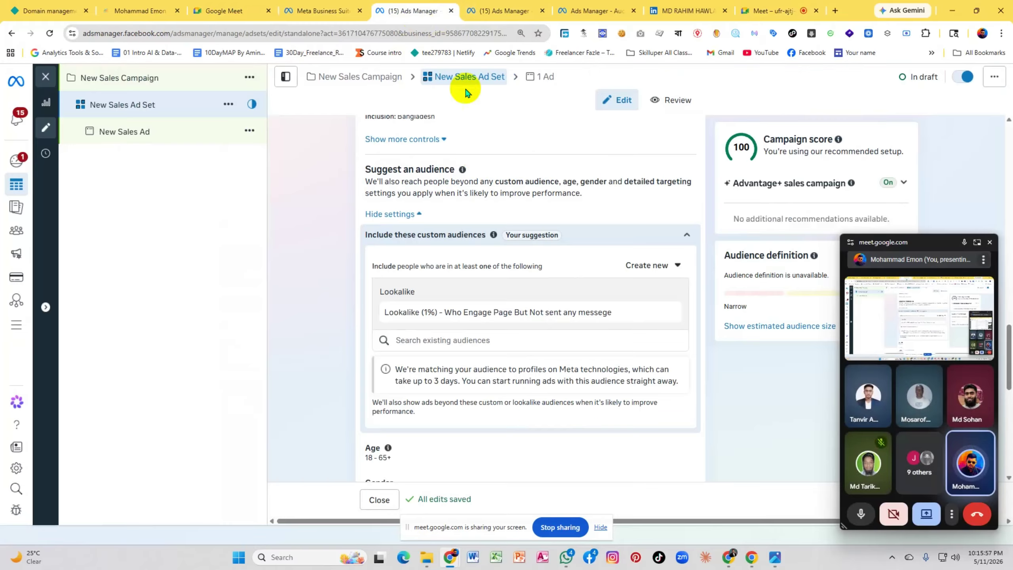
click(834, 11)
click(931, 52)
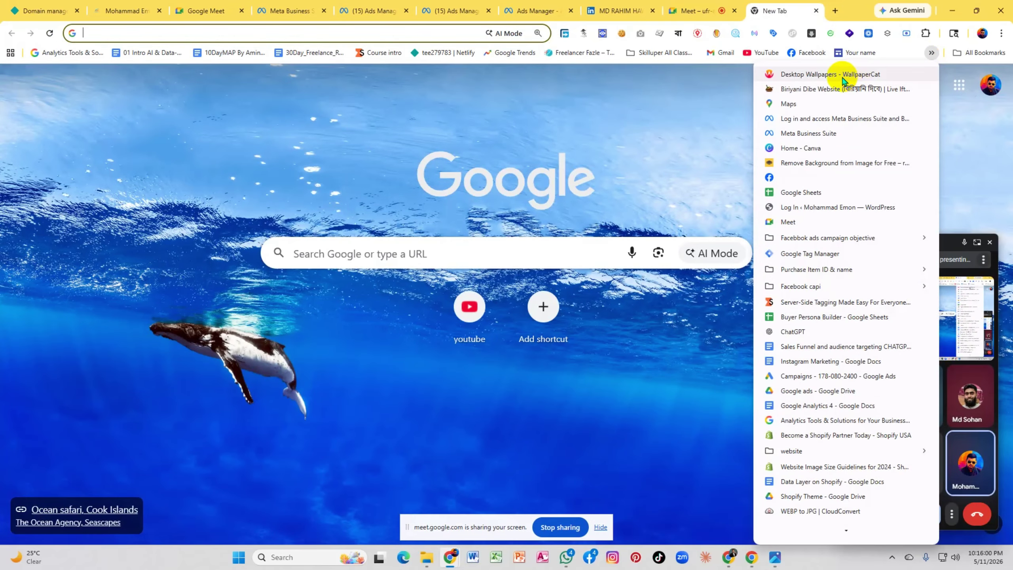
click(534, 11)
click(534, 11)
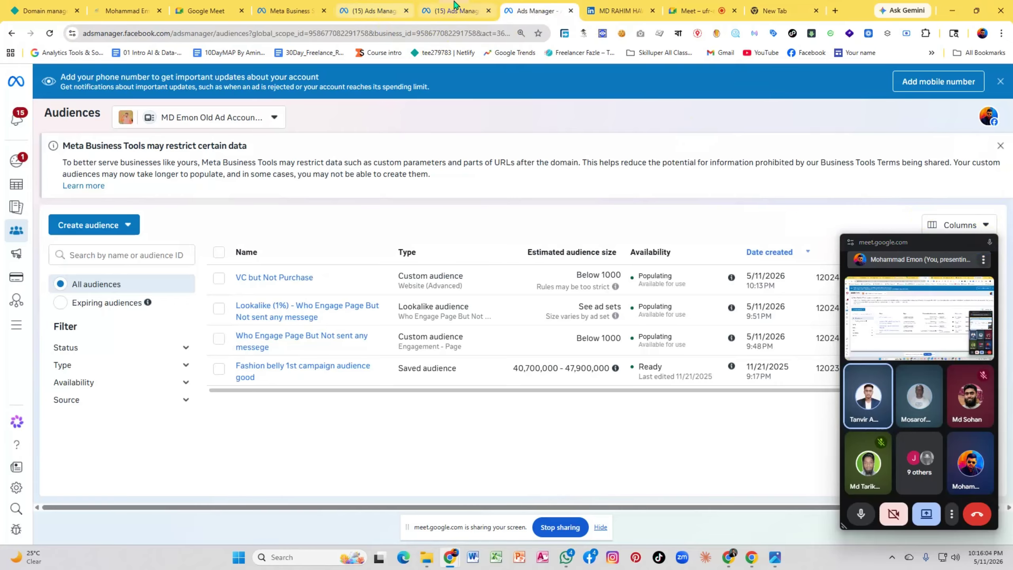
click(455, 8)
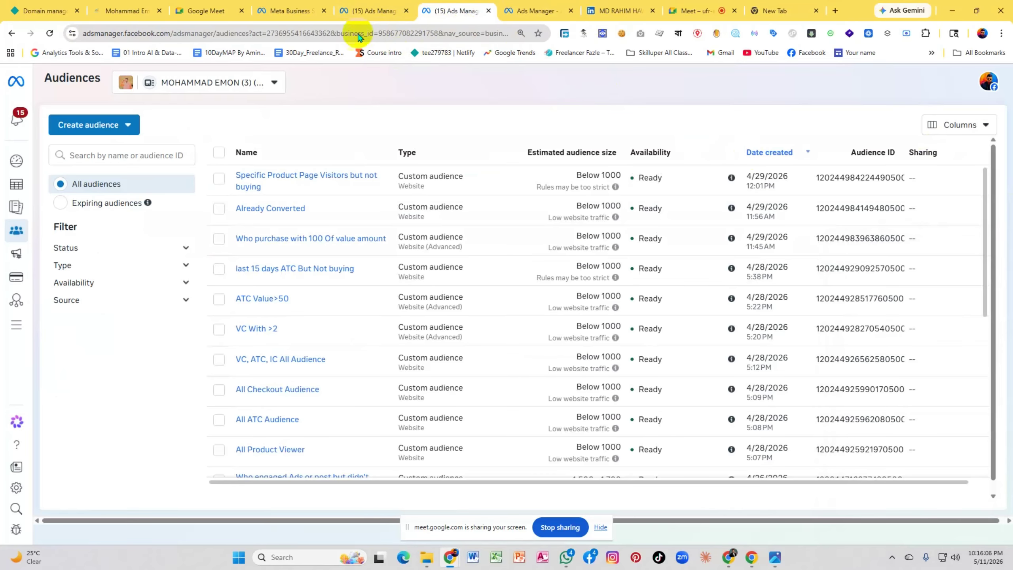
click(294, 12)
Go back to the draft New Sales Campaign and open its New Sales Ad for editing
click(355, 13)
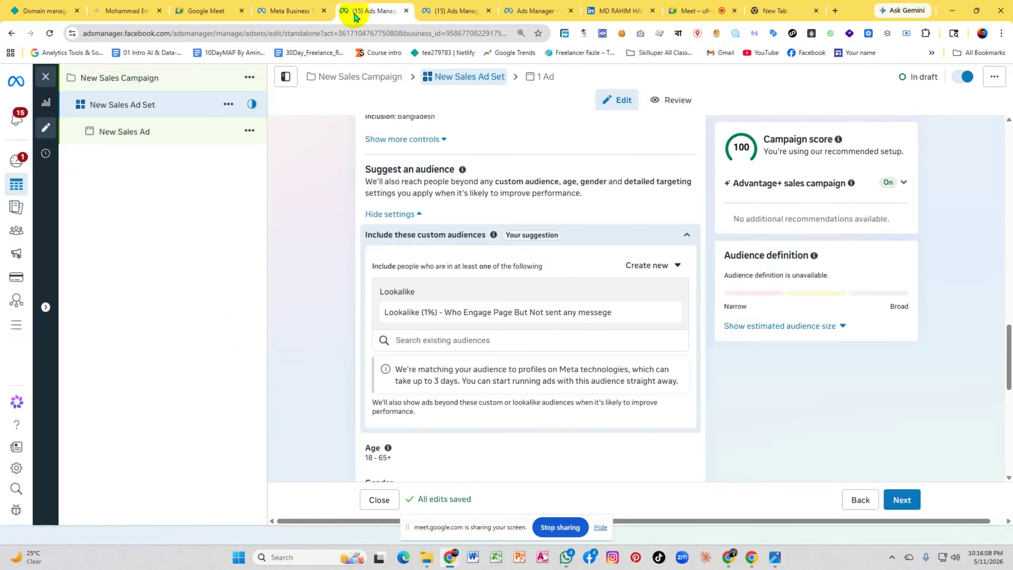
scroll(510, 287, up, 6)
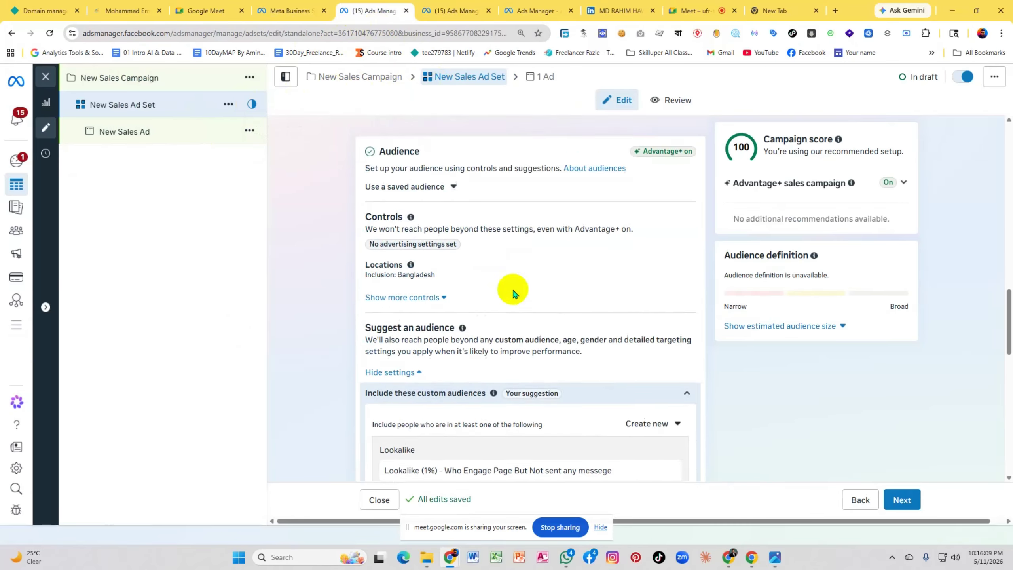
click(176, 125)
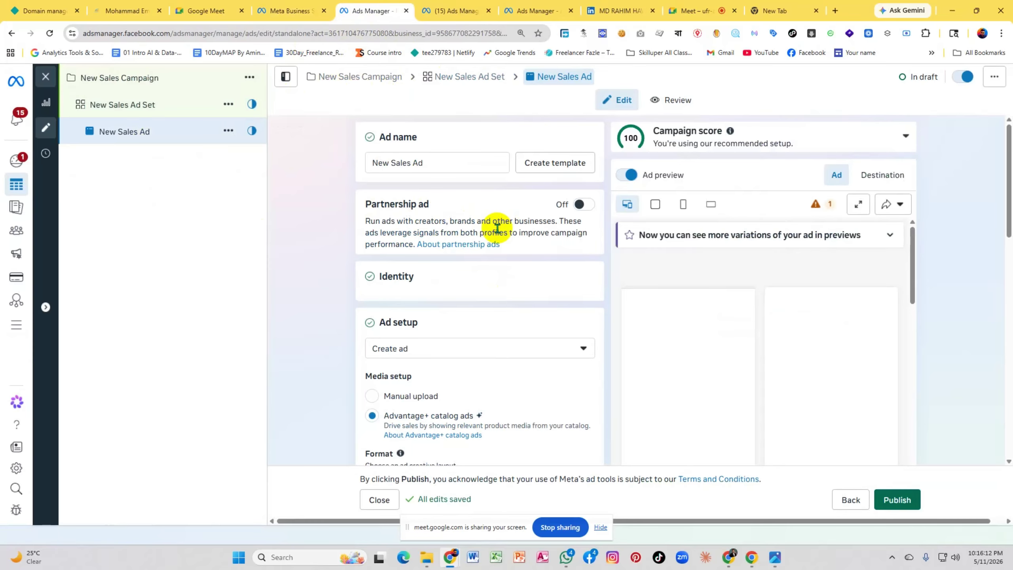
Switch the ad's media setup to Manual upload, choose the Single image or video format, and dismiss the format selection notice
scroll(524, 285, down, 3)
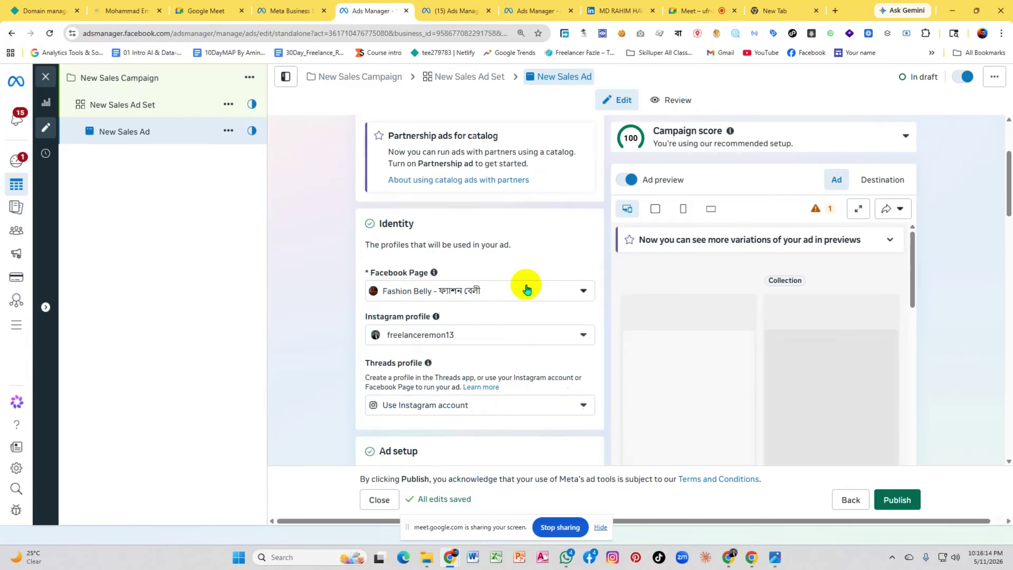
scroll(526, 289, down, 5)
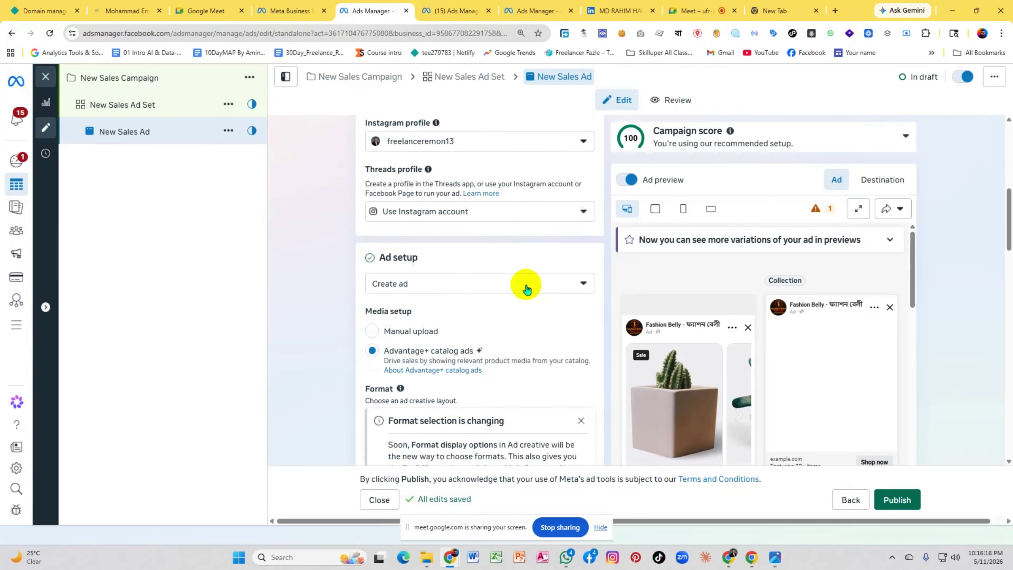
scroll(526, 287, down, 2)
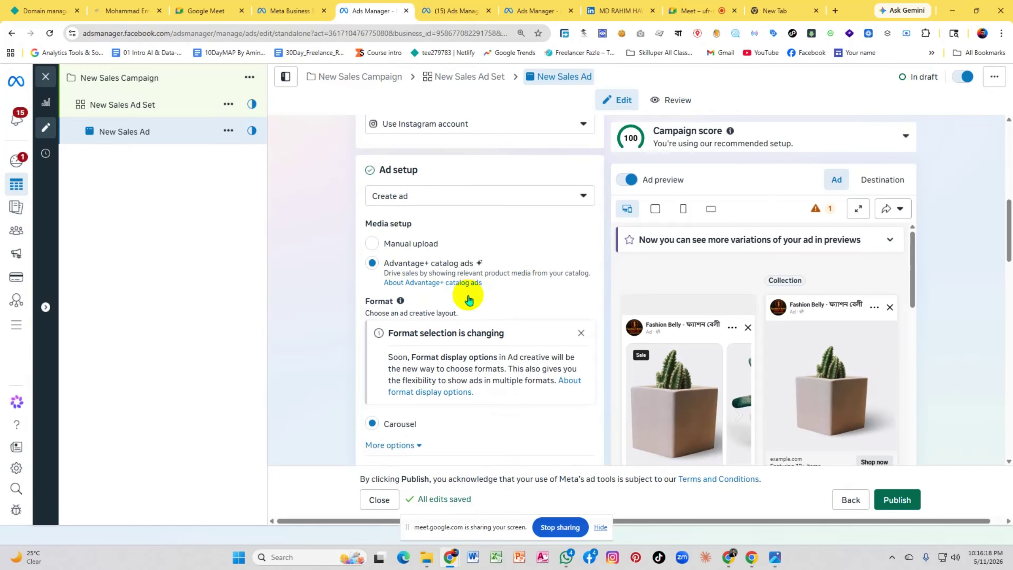
scroll(486, 319, down, 3)
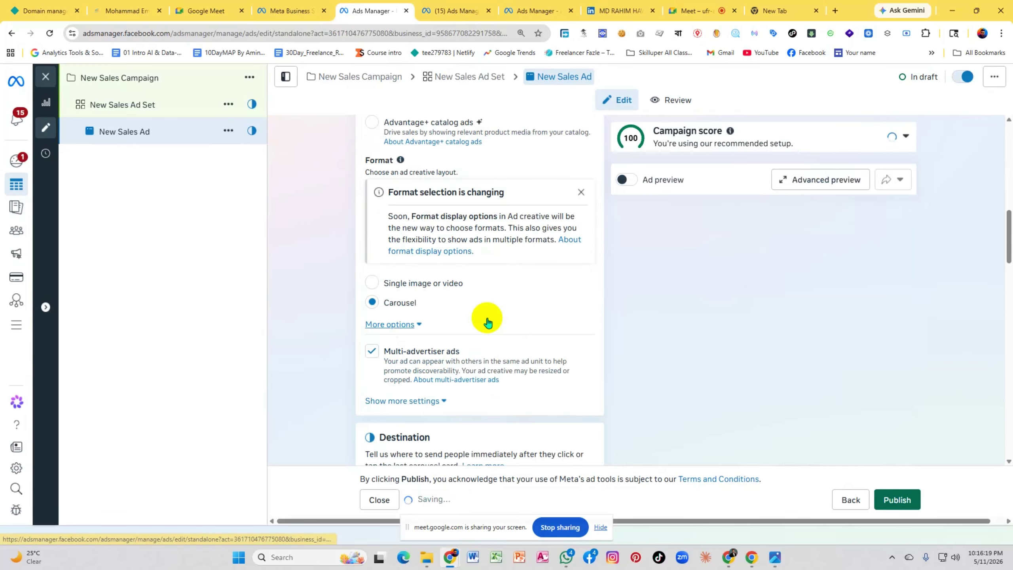
click(372, 283)
click(581, 192)
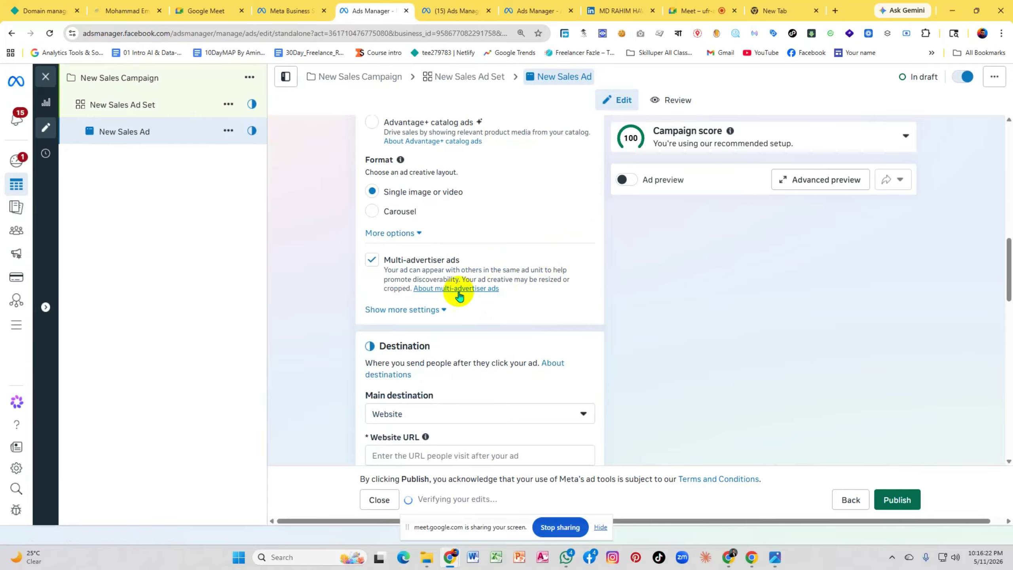
Look over the ad's Destination settings and start setting up a video creative under Ad creative
scroll(457, 293, down, 3)
click(450, 316)
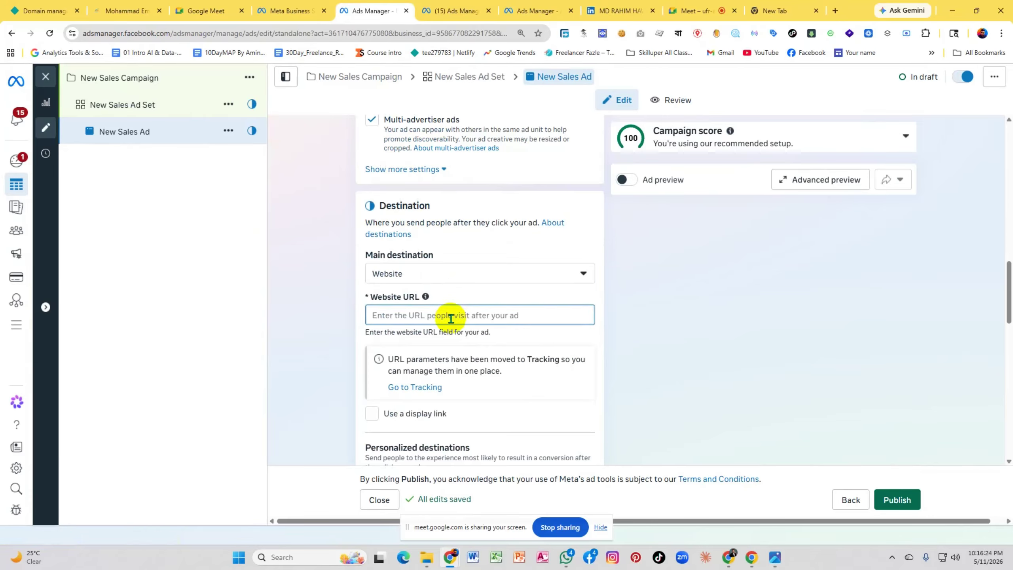
scroll(450, 318, up, 6)
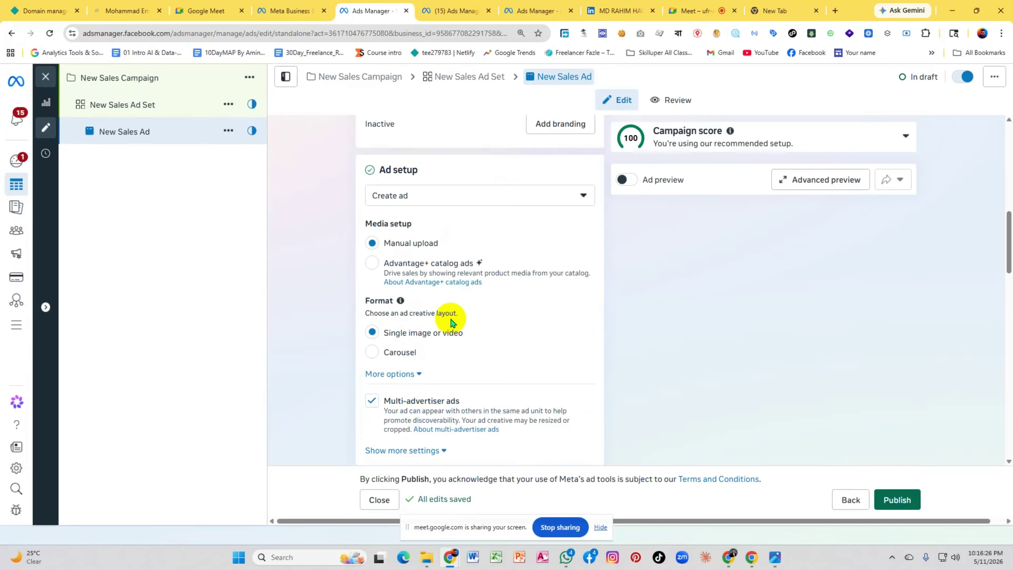
scroll(452, 322, down, 12)
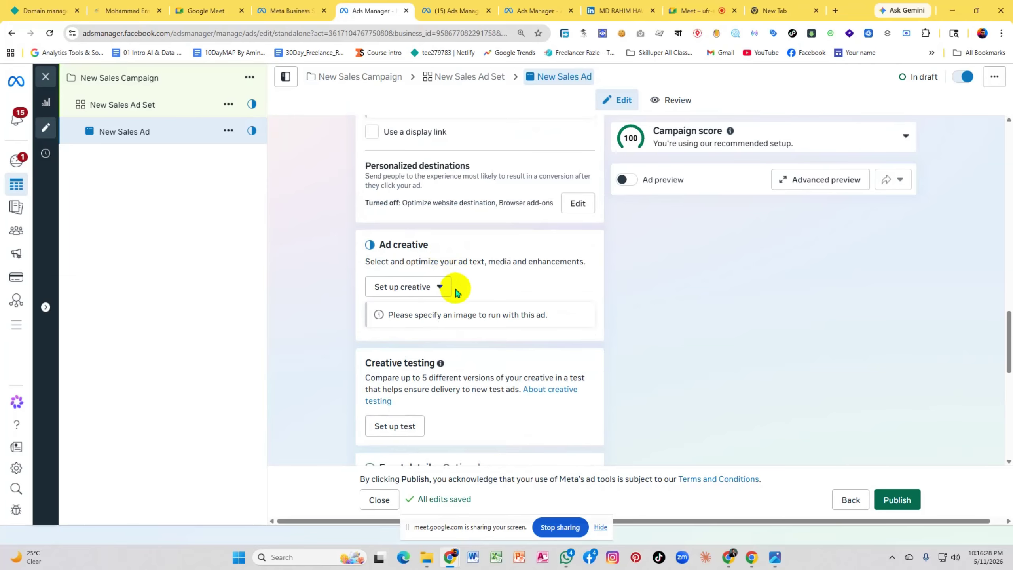
click(448, 287)
click(419, 335)
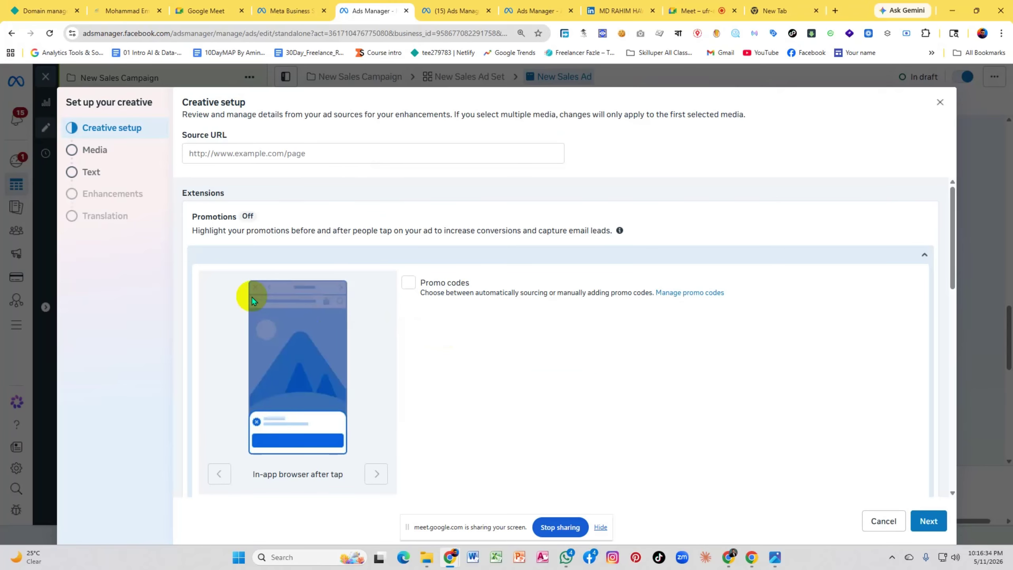
Examine the Source URL and extension options in the creative setup, including the catalogs available for Products
click(285, 156)
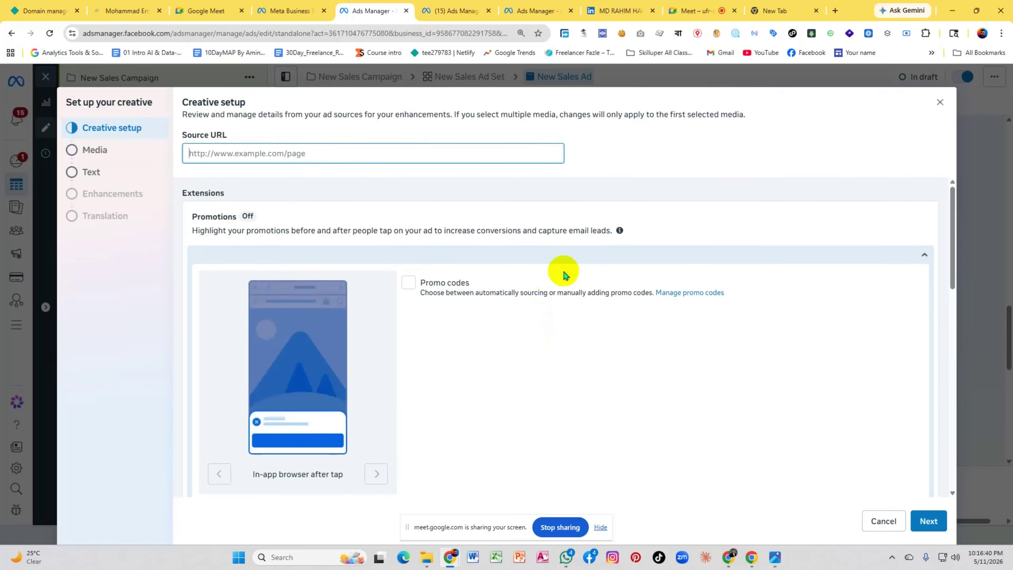
scroll(793, 275, down, 5)
scroll(793, 275, down, 3)
scroll(793, 275, down, 1)
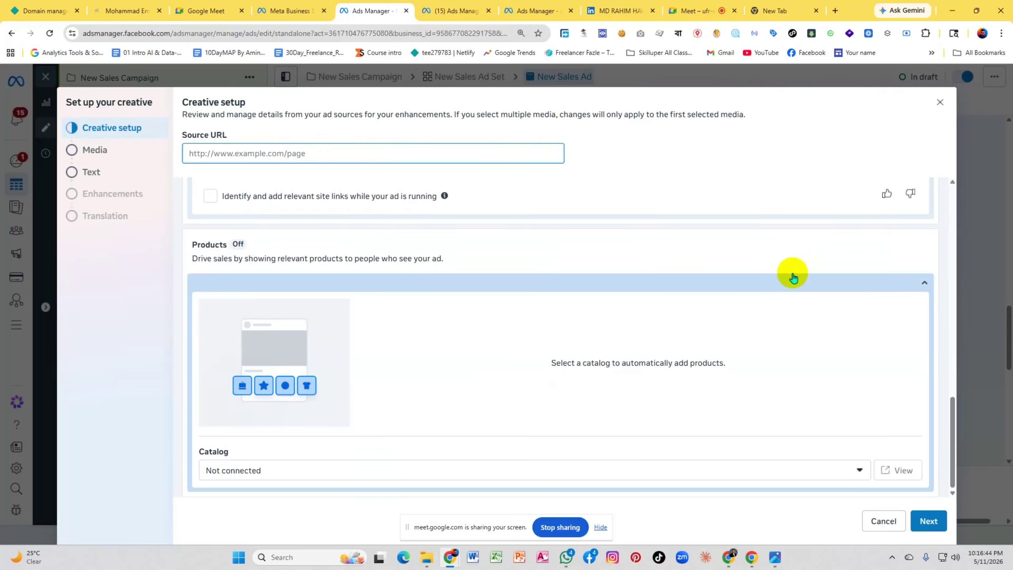
scroll(793, 279, up, 4)
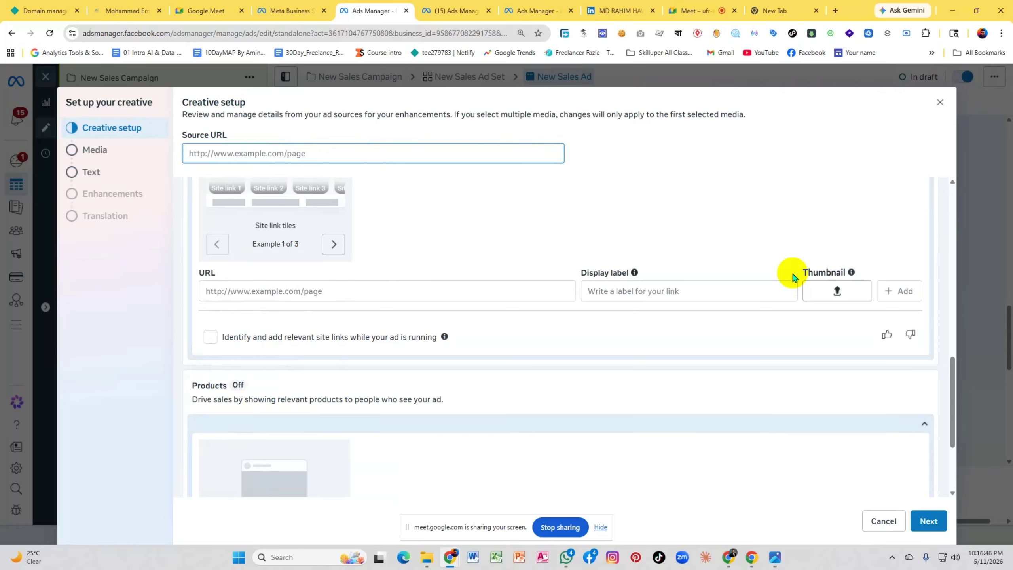
scroll(793, 275, down, 4)
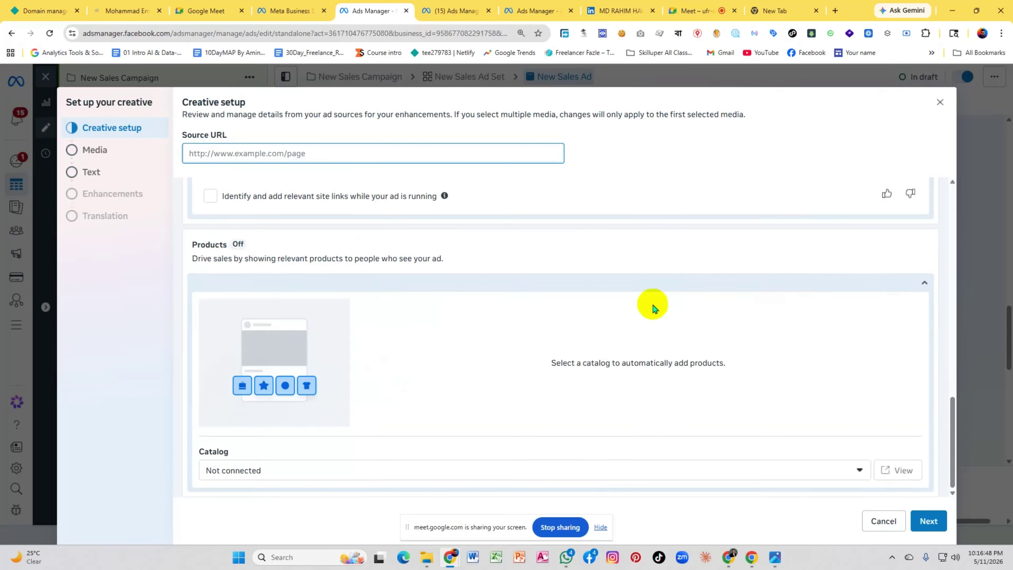
click(249, 470)
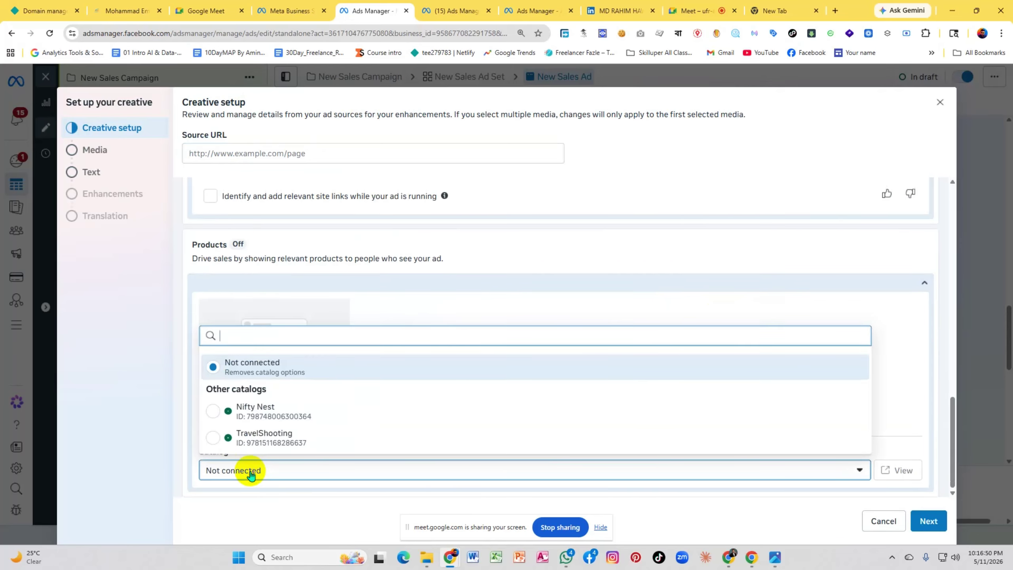
click(911, 402)
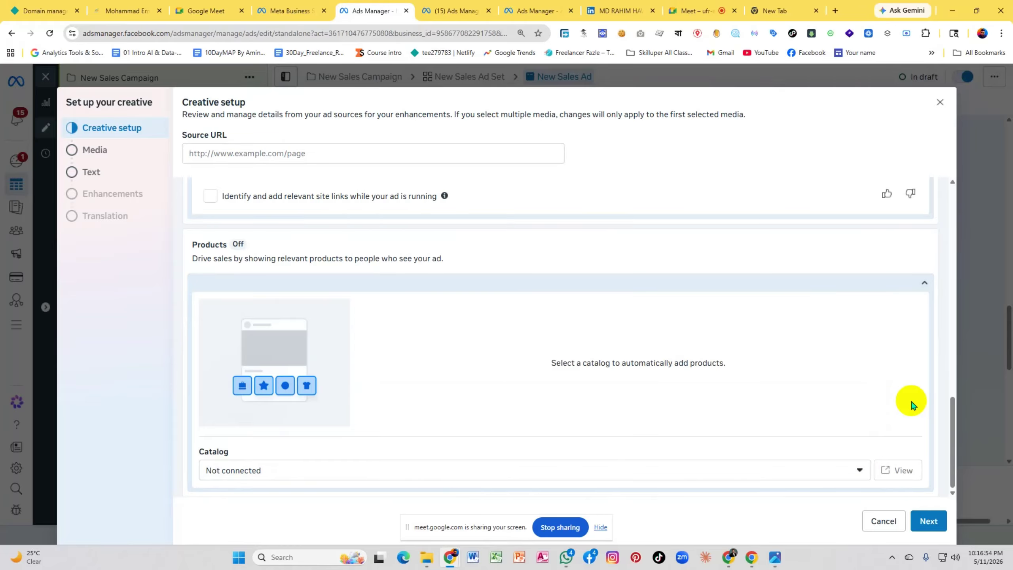
Review the Site links, Products and Promotions extensions once more without changing them
scroll(418, 303, up, 6)
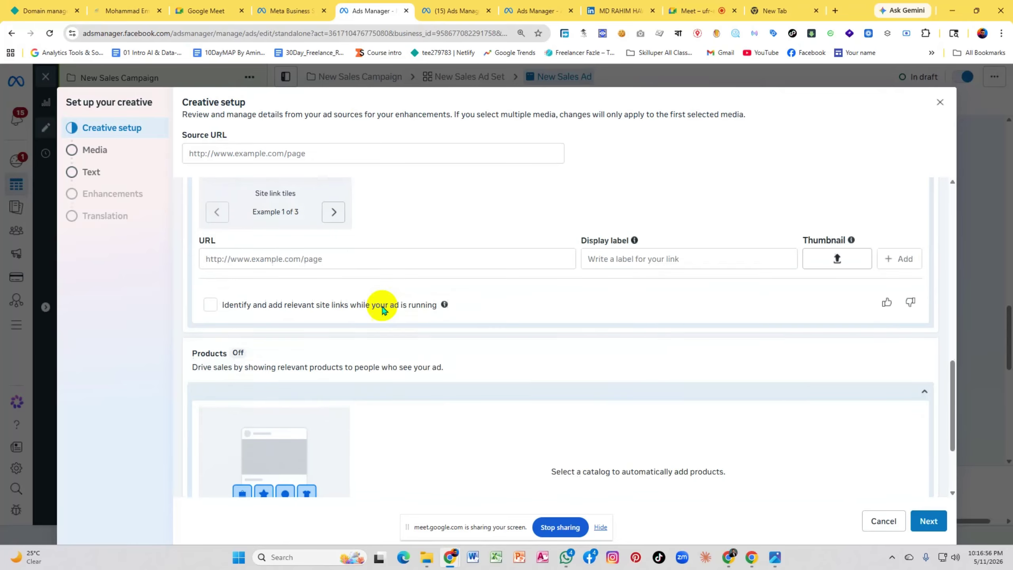
scroll(383, 307, up, 6)
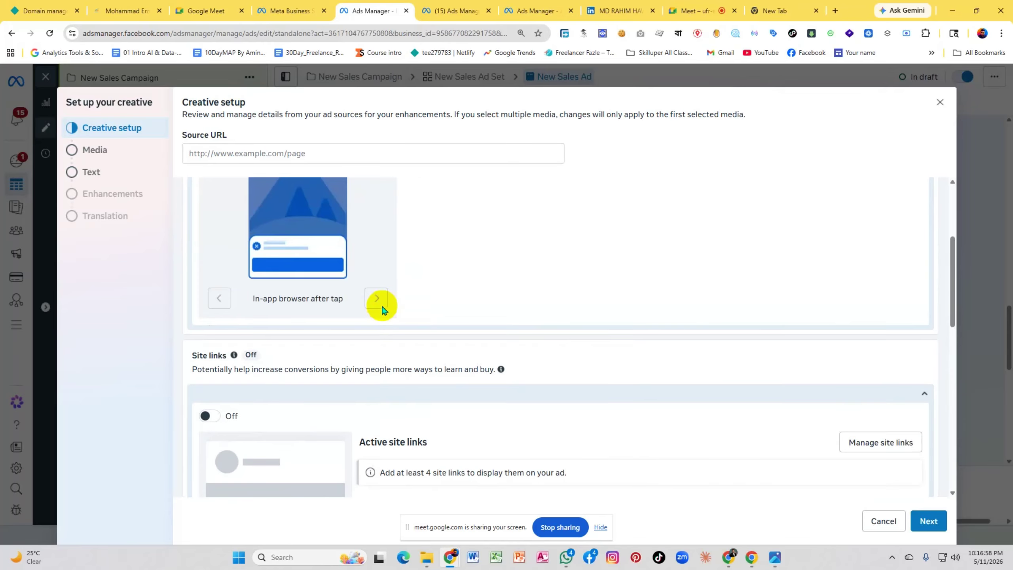
scroll(382, 305, down, 6)
scroll(382, 305, down, 6)
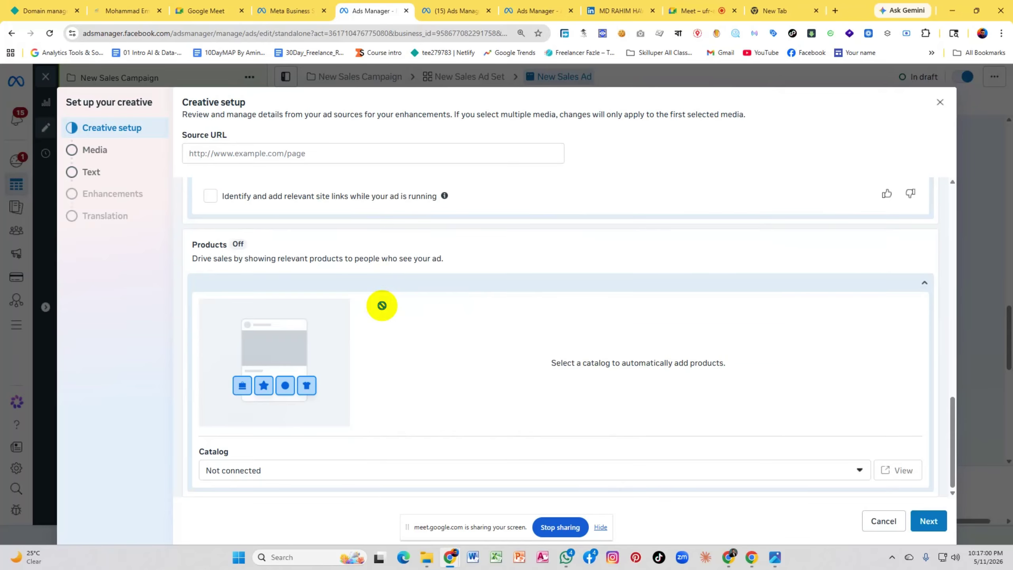
scroll(383, 306, up, 6)
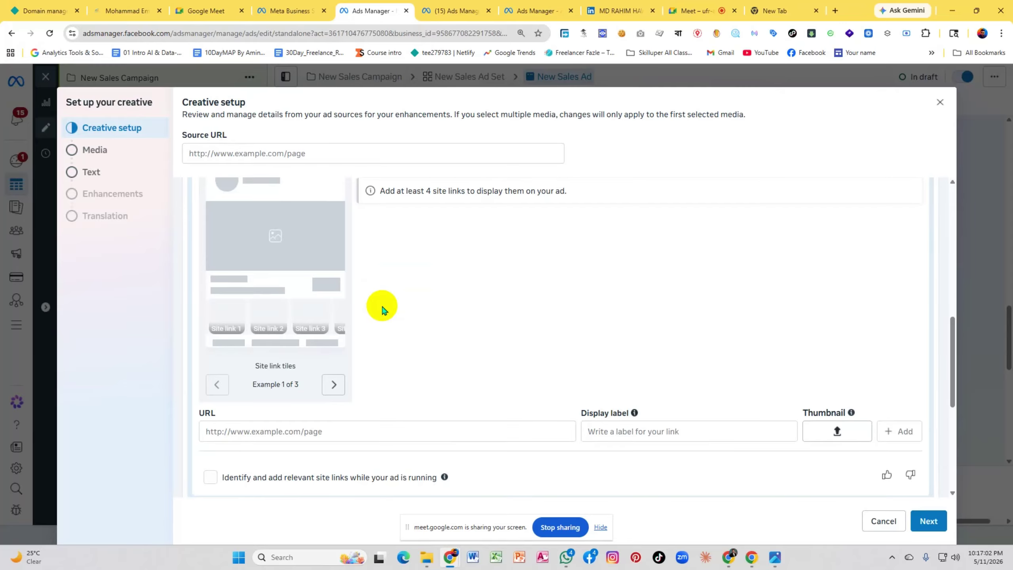
scroll(382, 310, up, 6)
scroll(383, 310, down, 3)
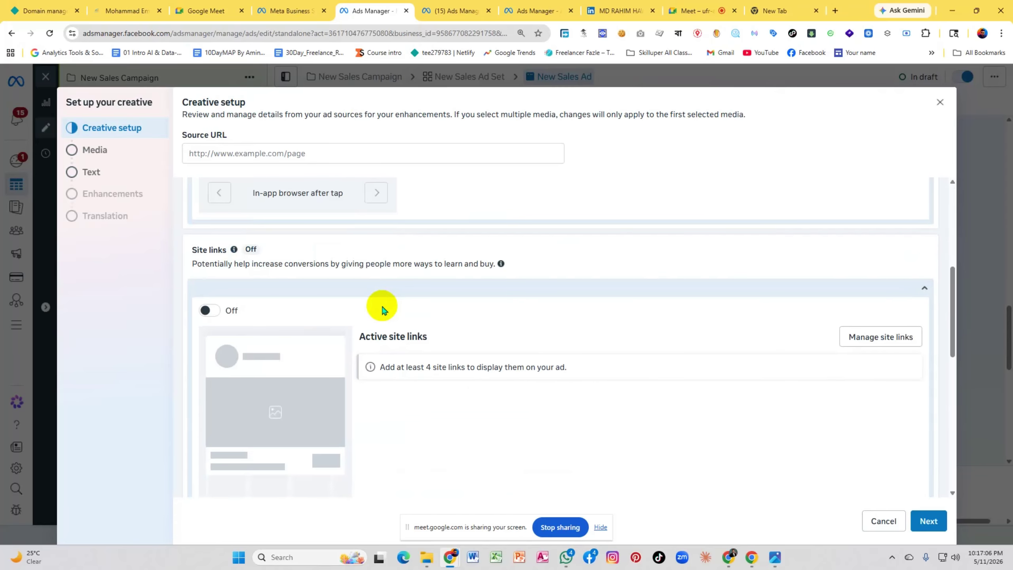
scroll(383, 310, up, 5)
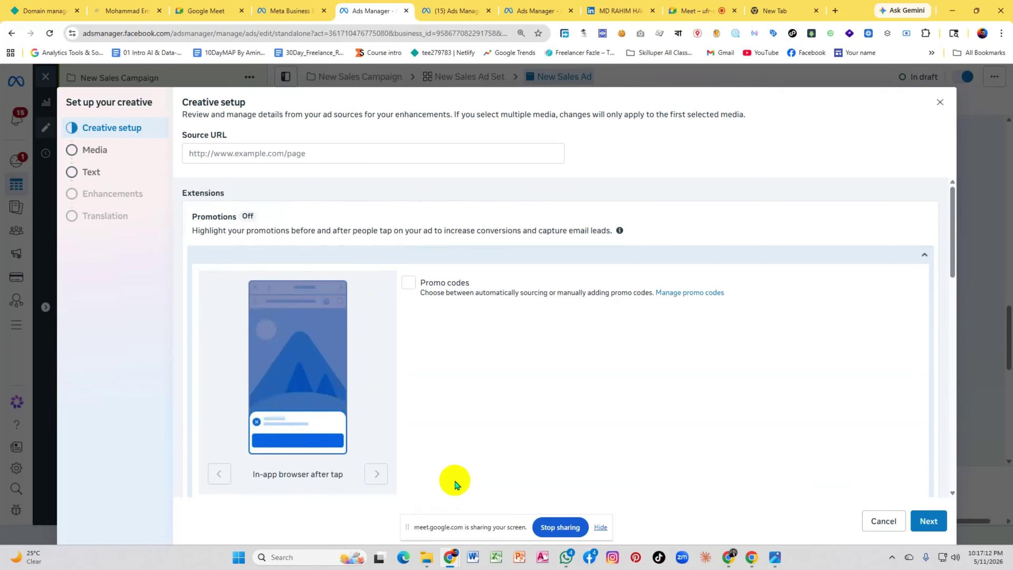
Proceed to the media selection and add the 720 × 1280 video ending the first row of the Fashion Belly page videos
click(922, 523)
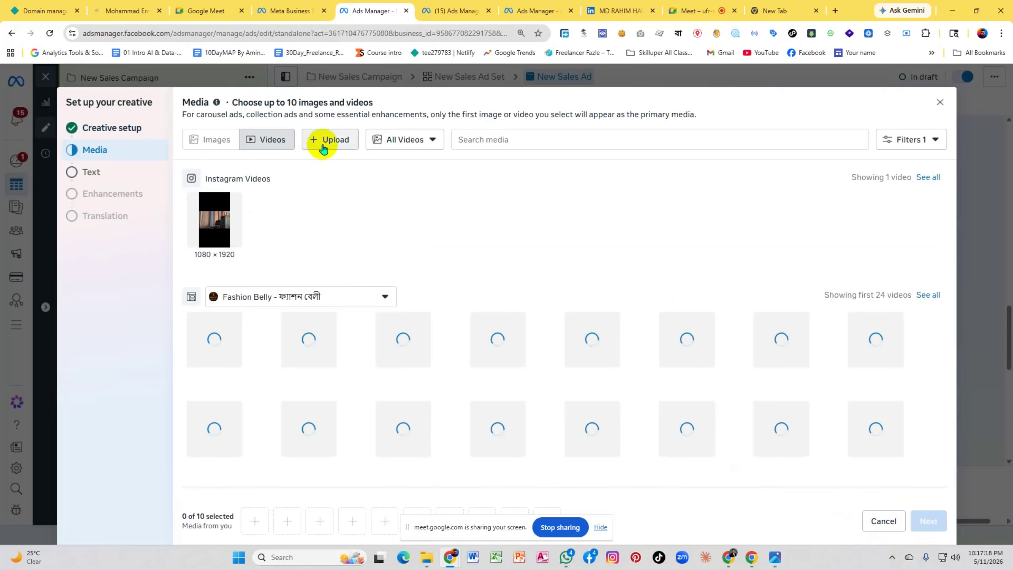
scroll(350, 267, down, 3)
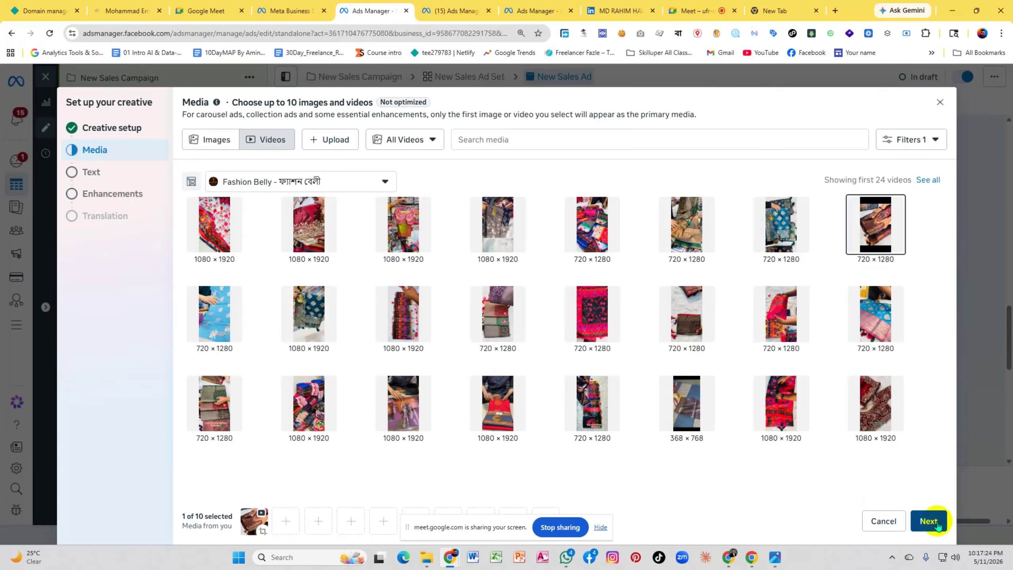
click(928, 521)
Enter "Thanks" as both primary text and headline, and "kjkjh" as the description
click(246, 157)
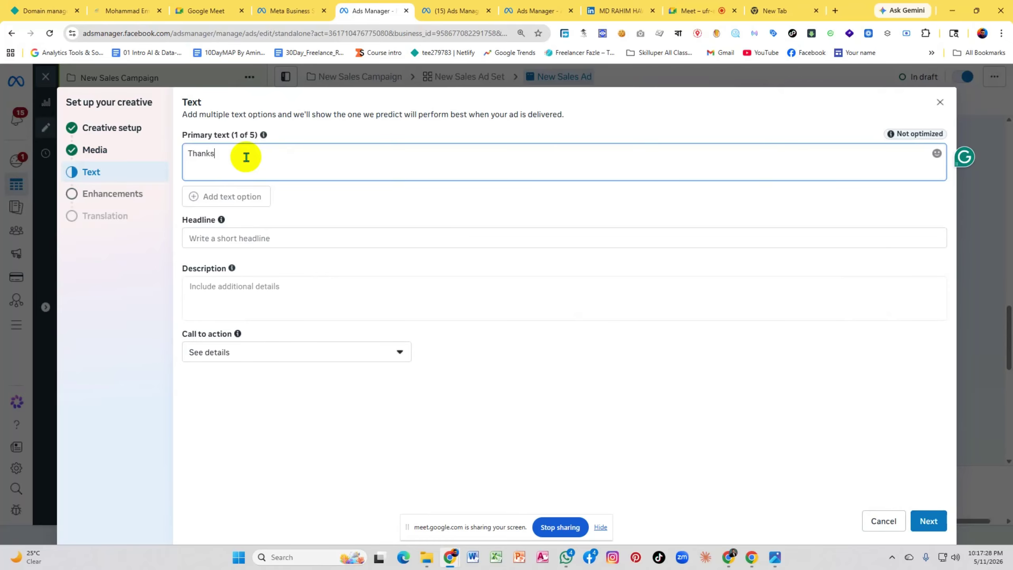
click(266, 239)
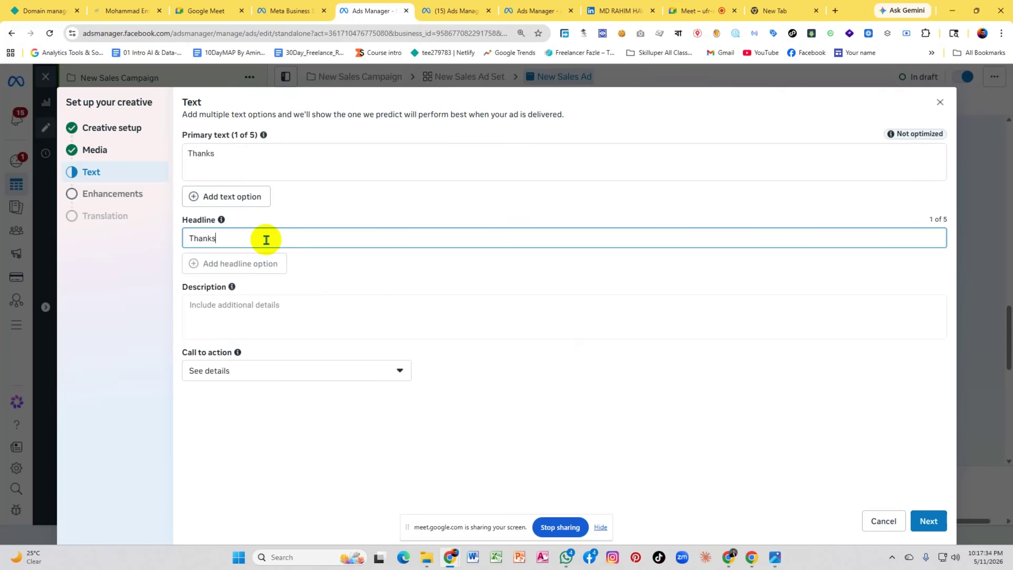
click(257, 306)
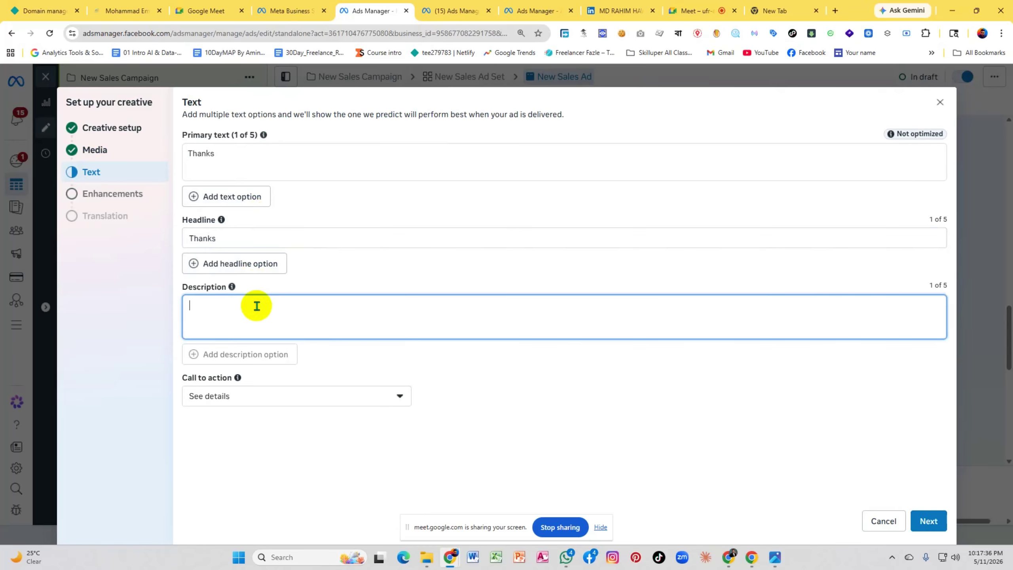
Set the call to action to Order now and finish the creative setup, keeping the default Advantage+ enhancements
click(380, 400)
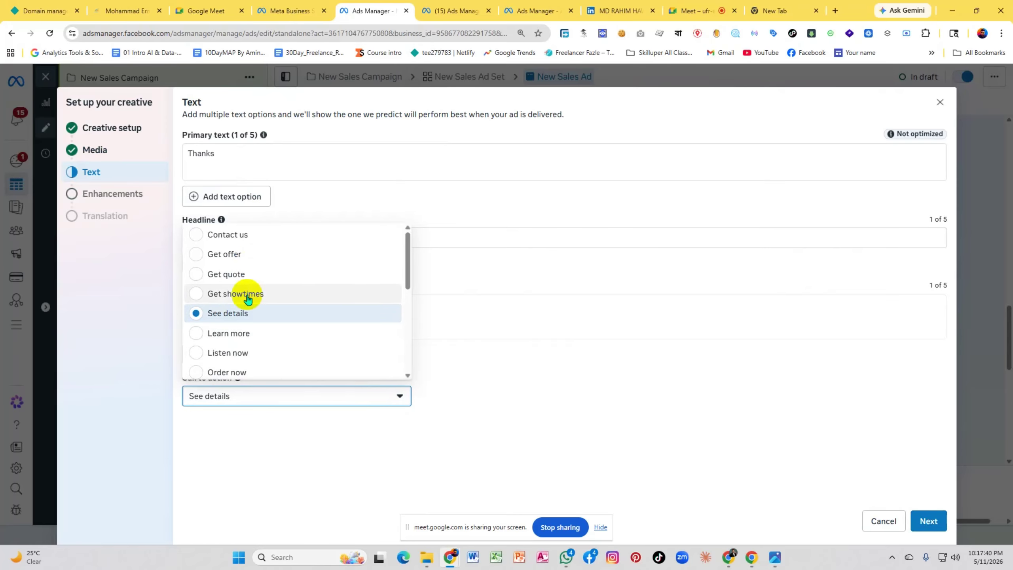
scroll(247, 327, down, 3)
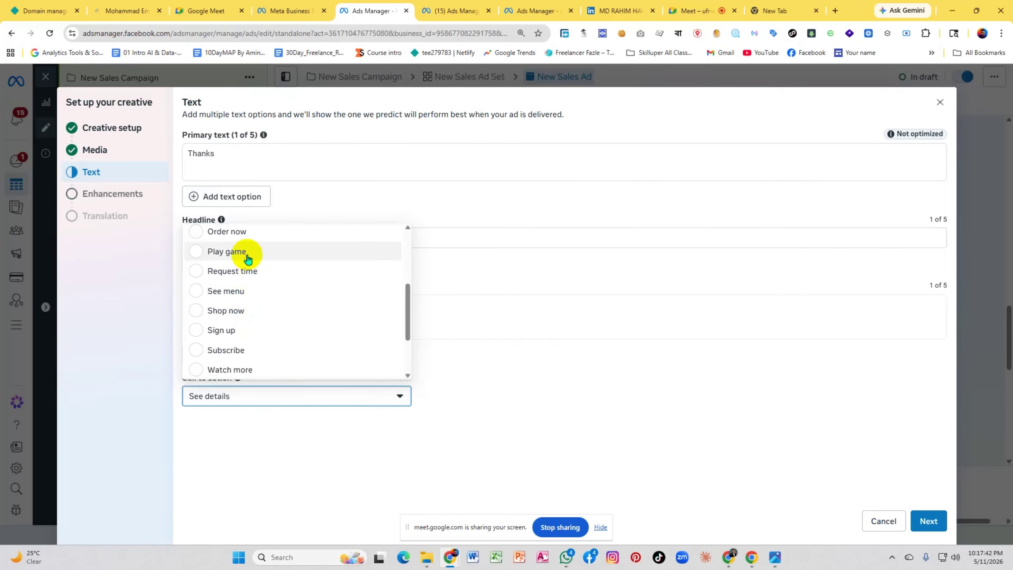
click(239, 232)
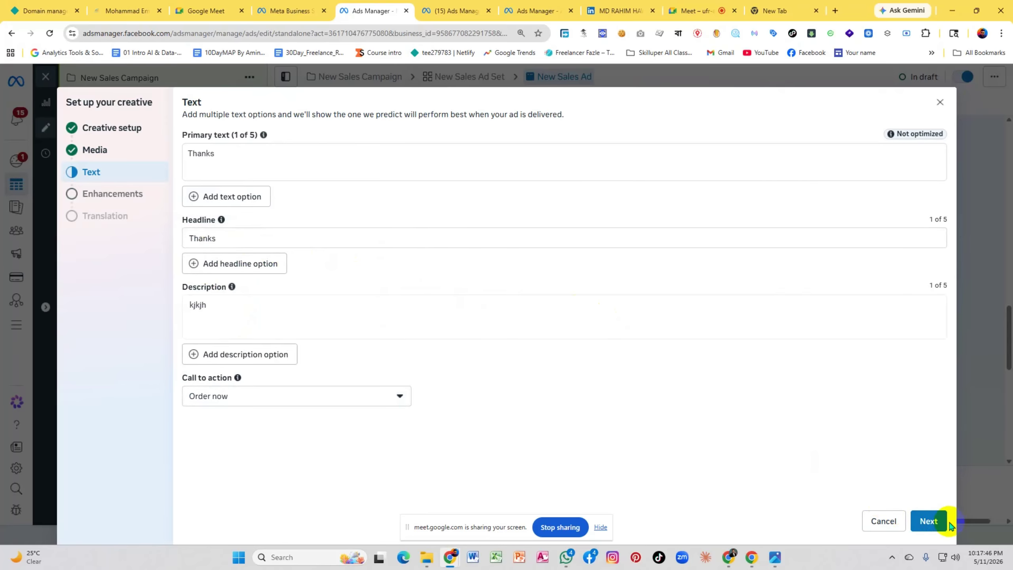
click(928, 521)
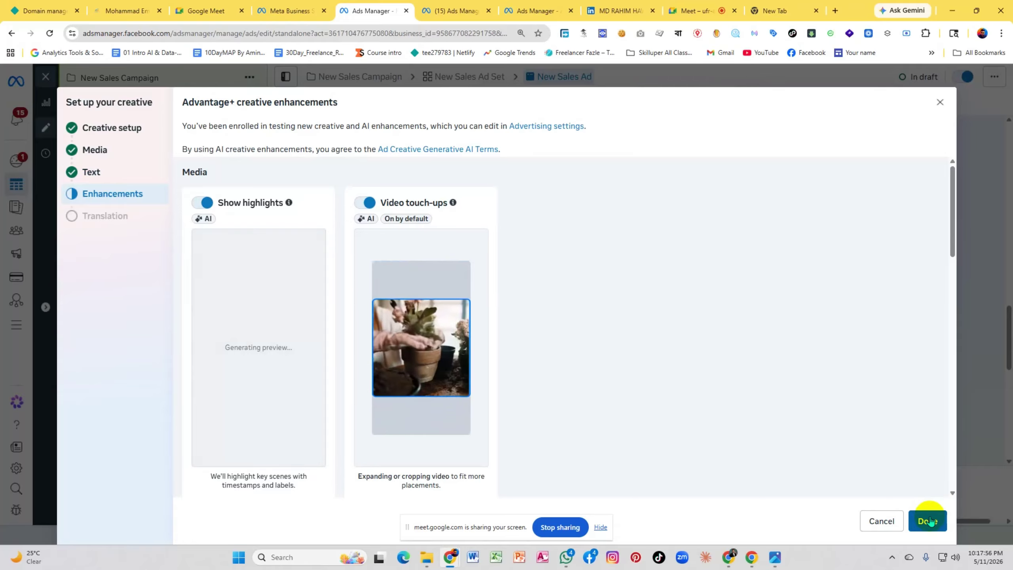
click(928, 520)
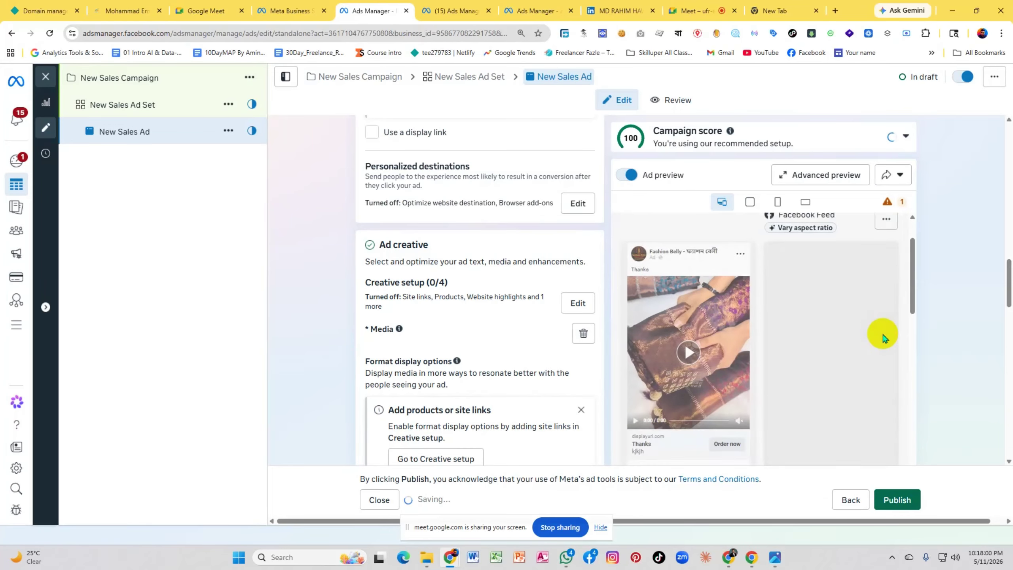
Look through the ad previews and open the Advanced preview showing all placements
scroll(882, 335, down, 2)
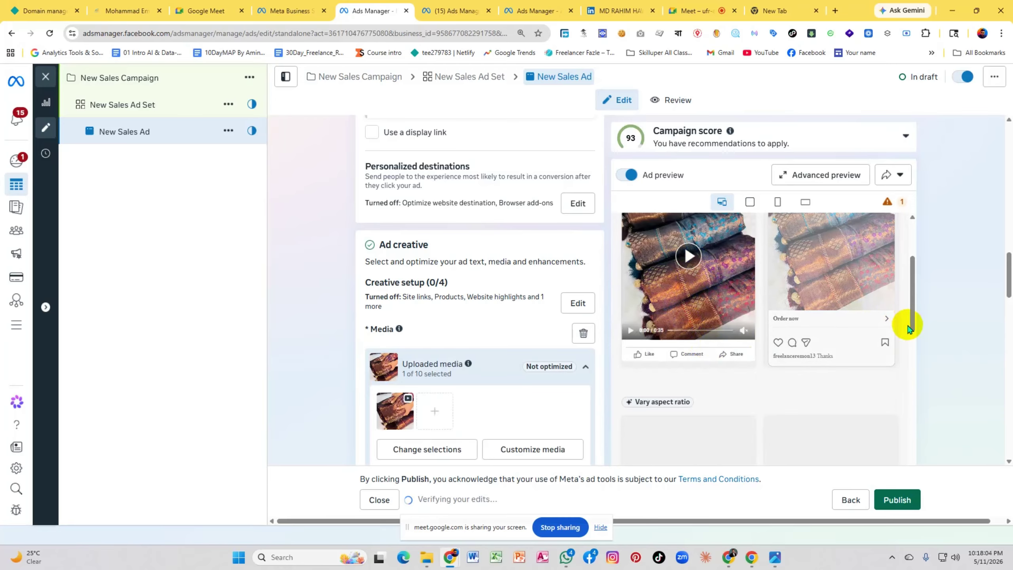
drag(1007, 283, 1007, 296)
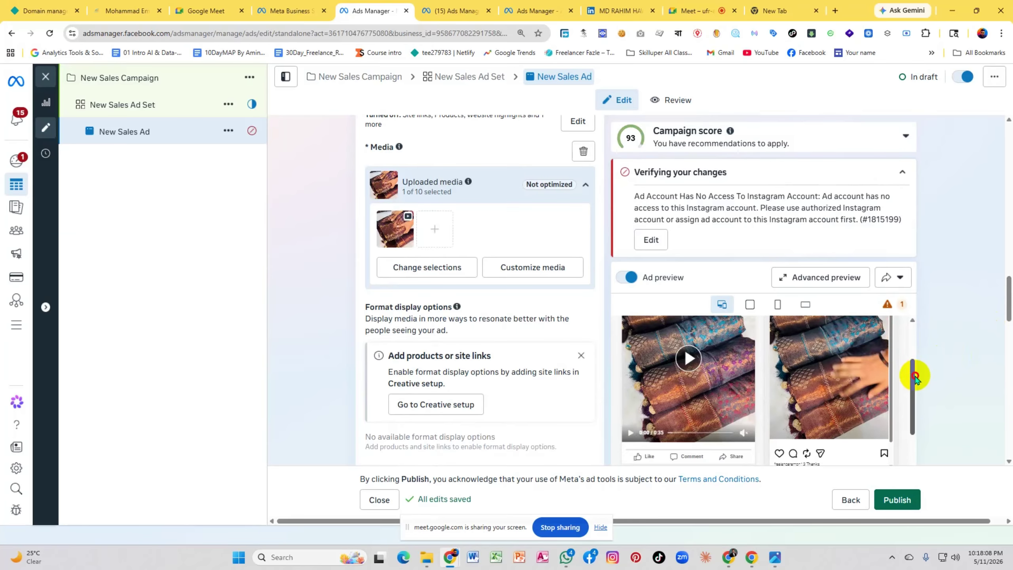
mouse_move(914, 374)
mouse_down()
mouse_move(914, 384)
mouse_move(911, 364)
mouse_up()
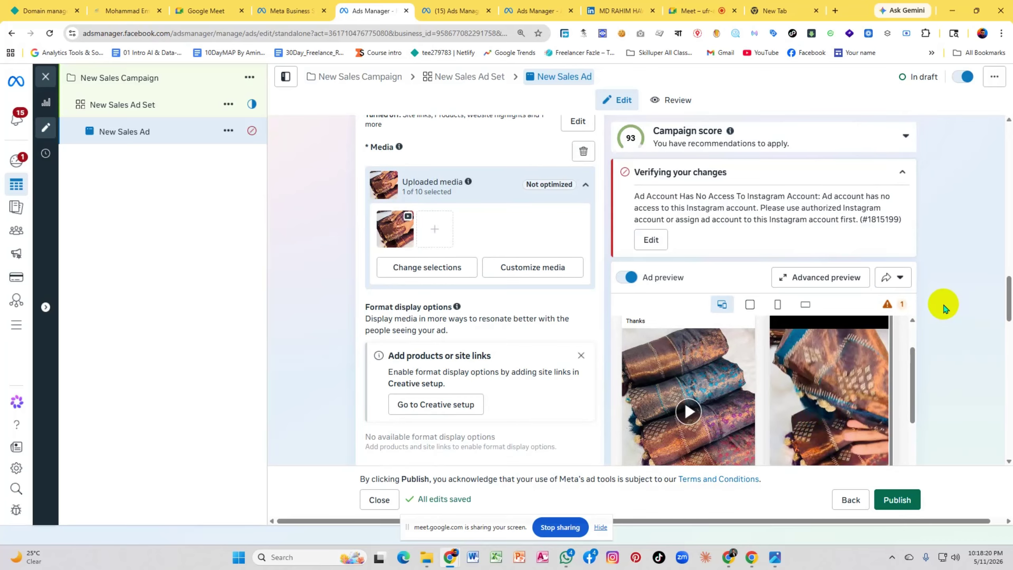
click(812, 280)
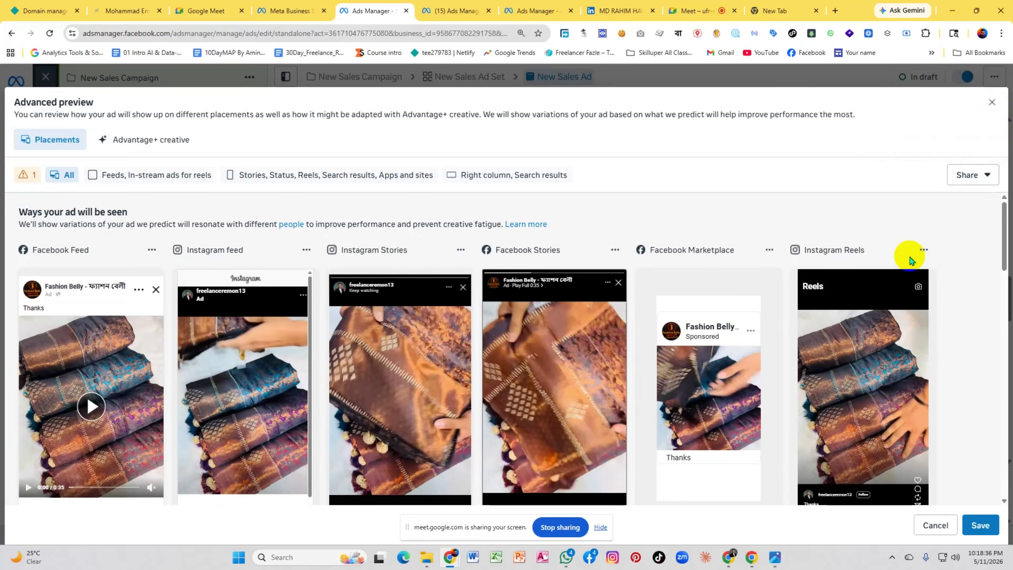
Look over the placement previews, close the Advanced preview and review the ad's destination and identity settings
scroll(913, 263, down, 3)
scroll(929, 294, up, 3)
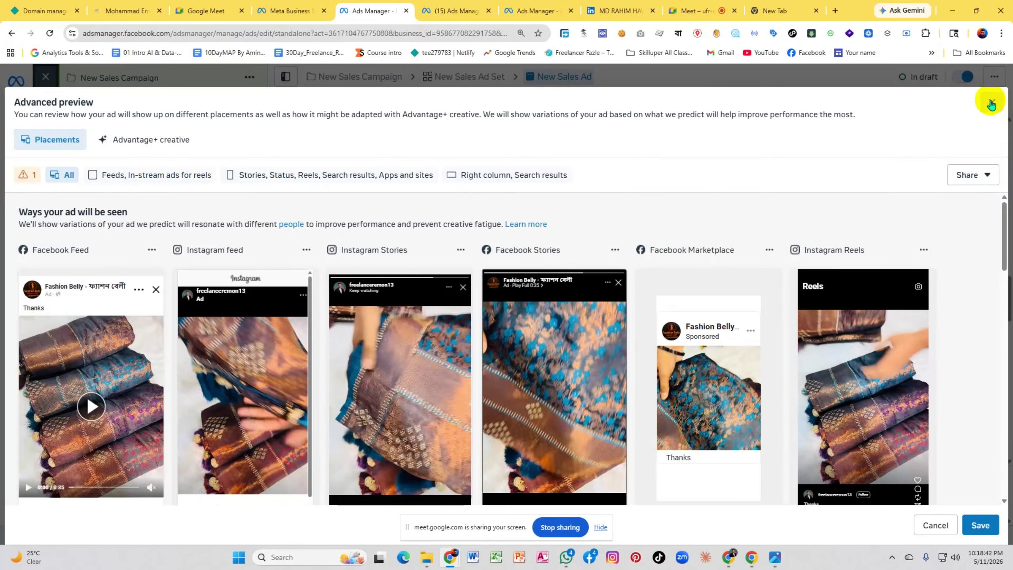
click(990, 103)
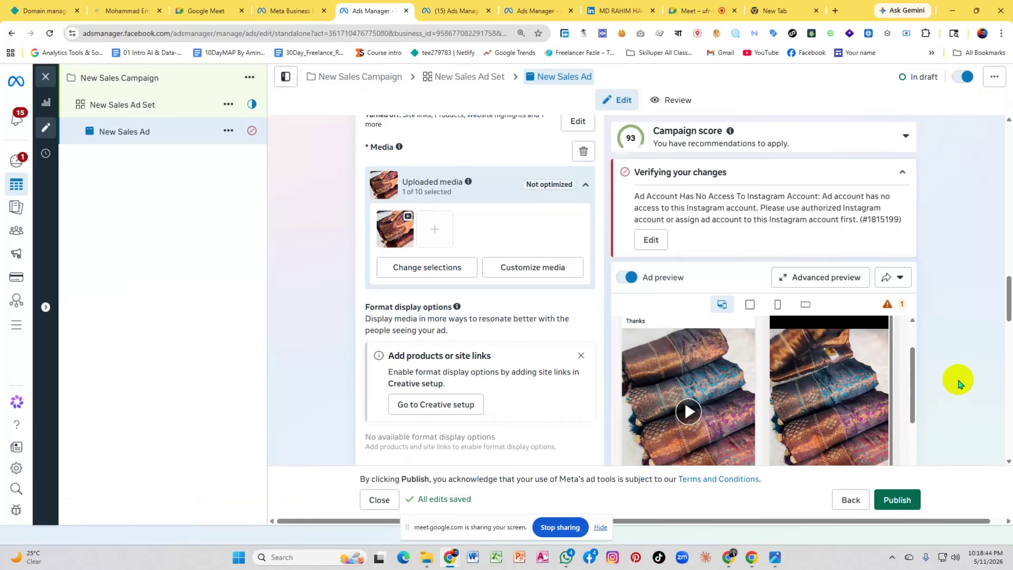
scroll(957, 384, up, 10)
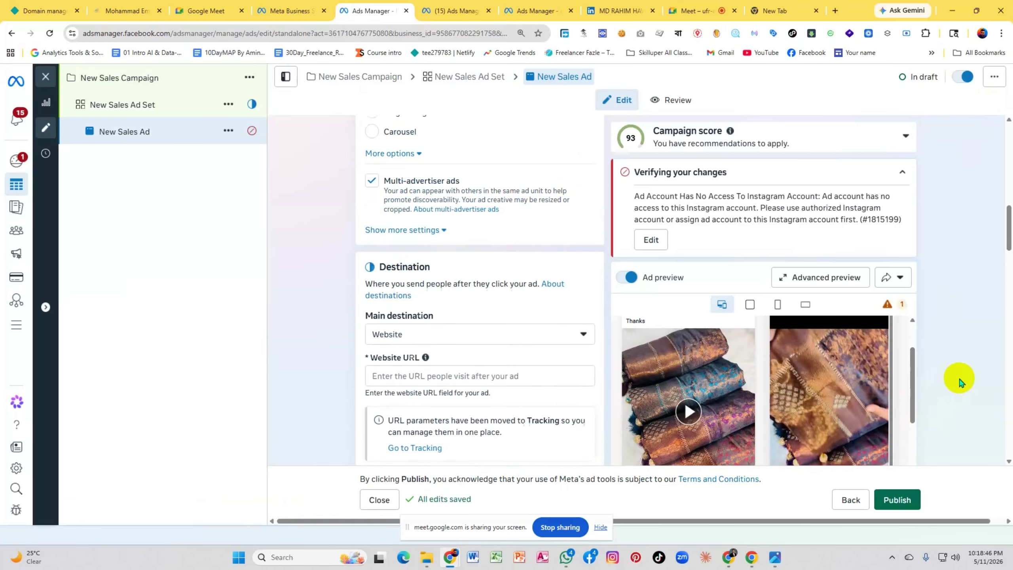
scroll(959, 381, up, 10)
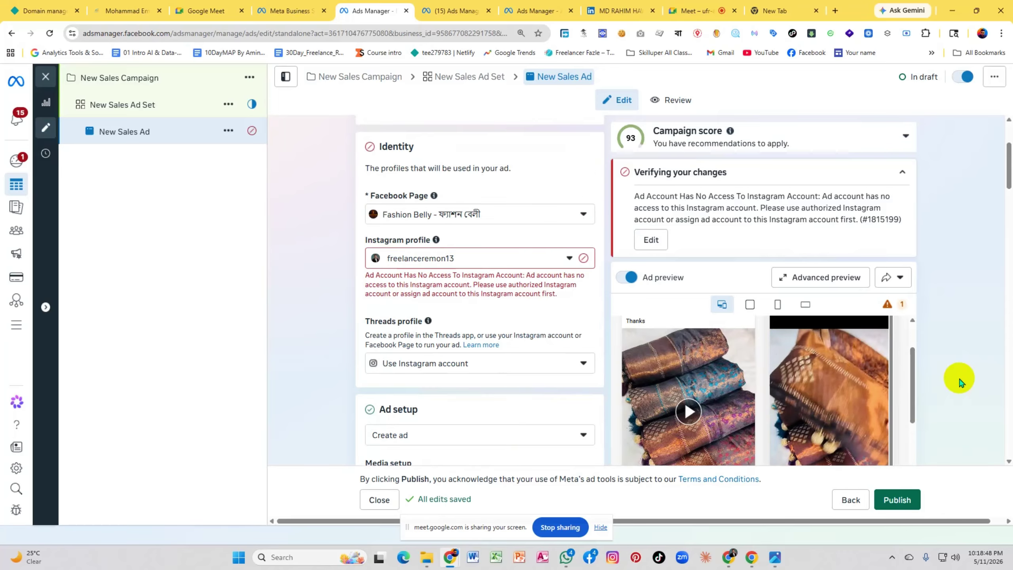
scroll(959, 381, up, 3)
Add the second, third and last videos of the Fashion Belly page's second row to the ad media and finish the creative setup
scroll(959, 381, down, 15)
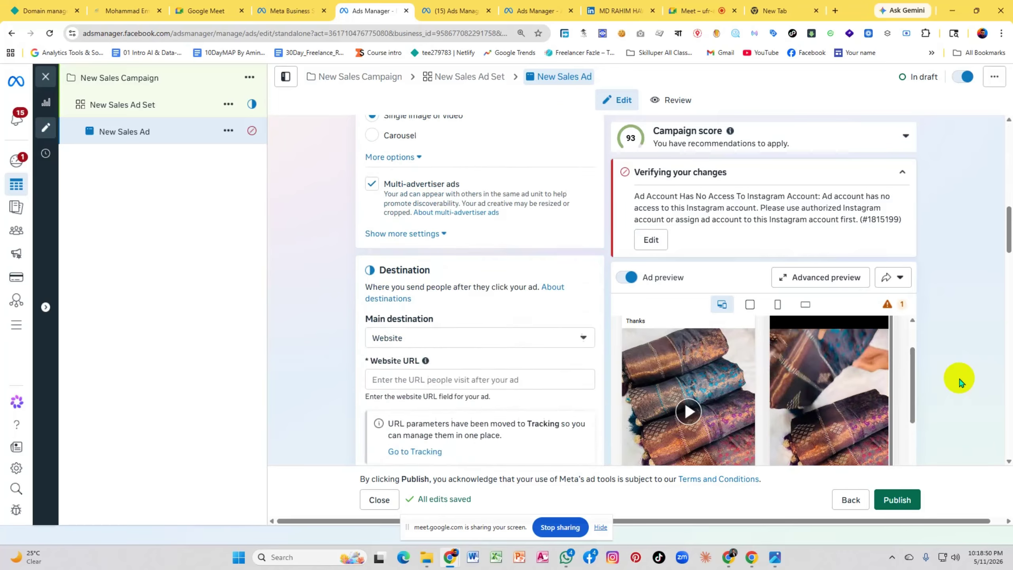
scroll(537, 327, down, 7)
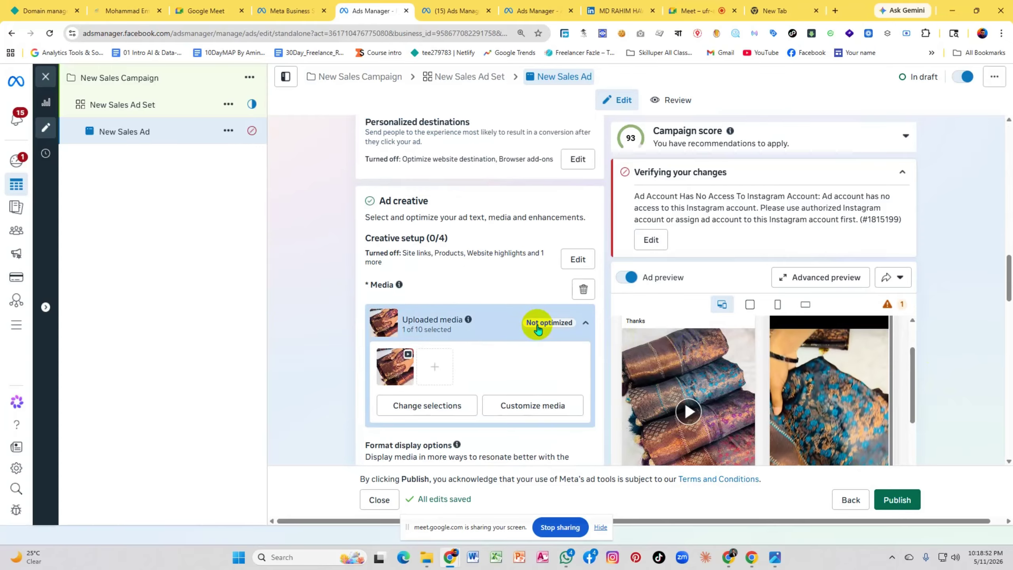
click(444, 384)
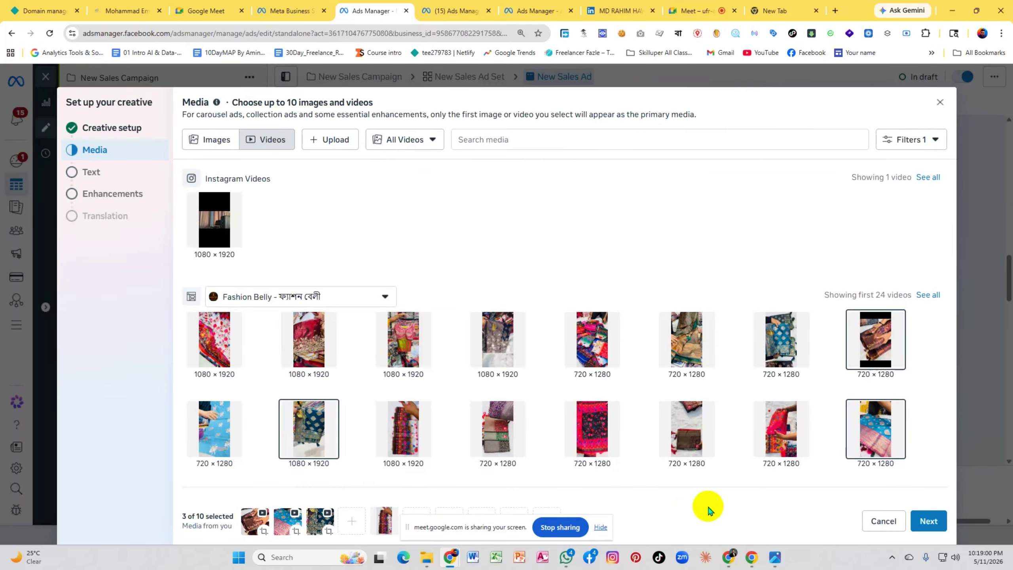
click(928, 523)
click(927, 521)
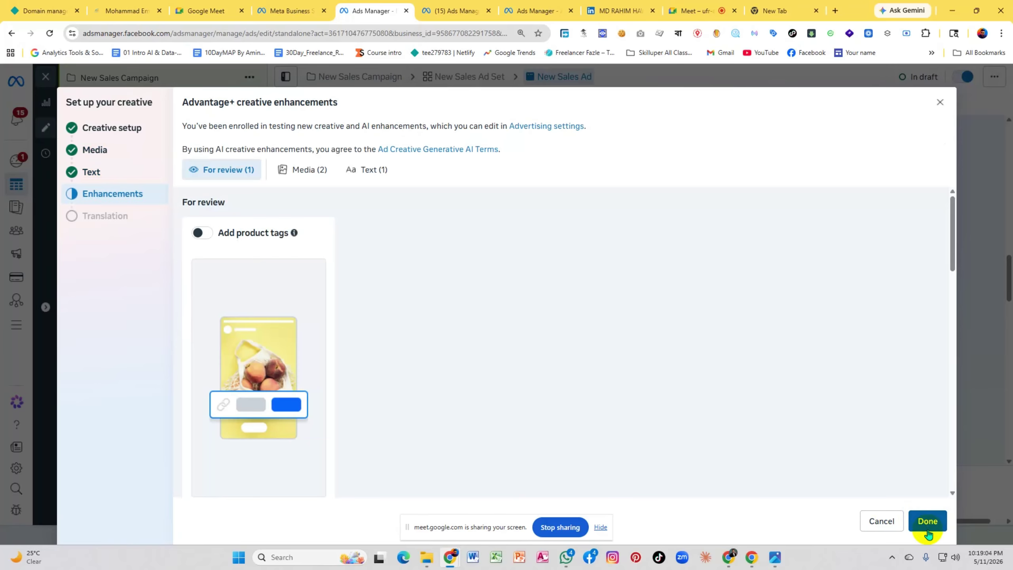
click(927, 522)
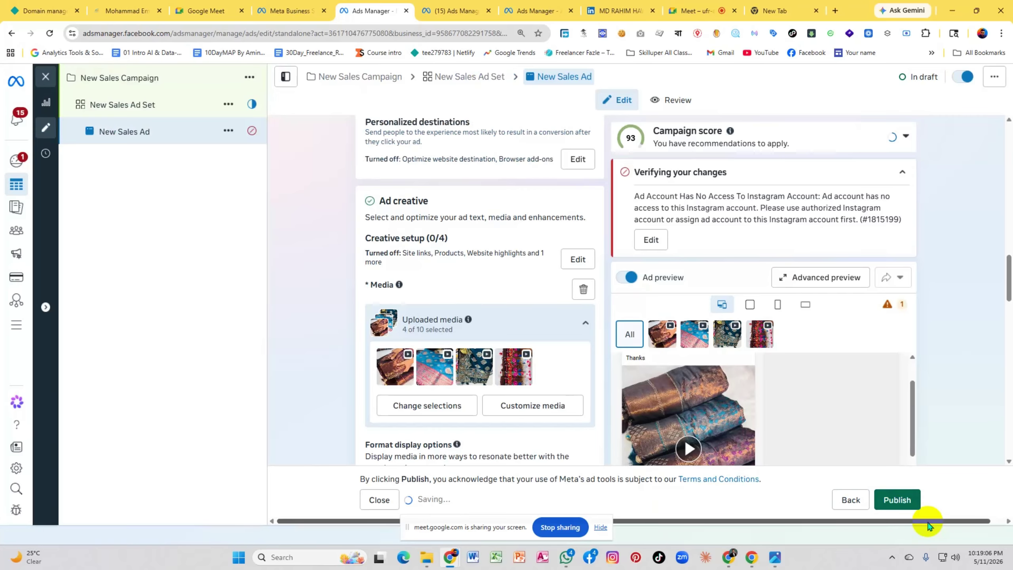
Check the ad text settings and preview the ad with the first and third selected videos
scroll(963, 279, down, 5)
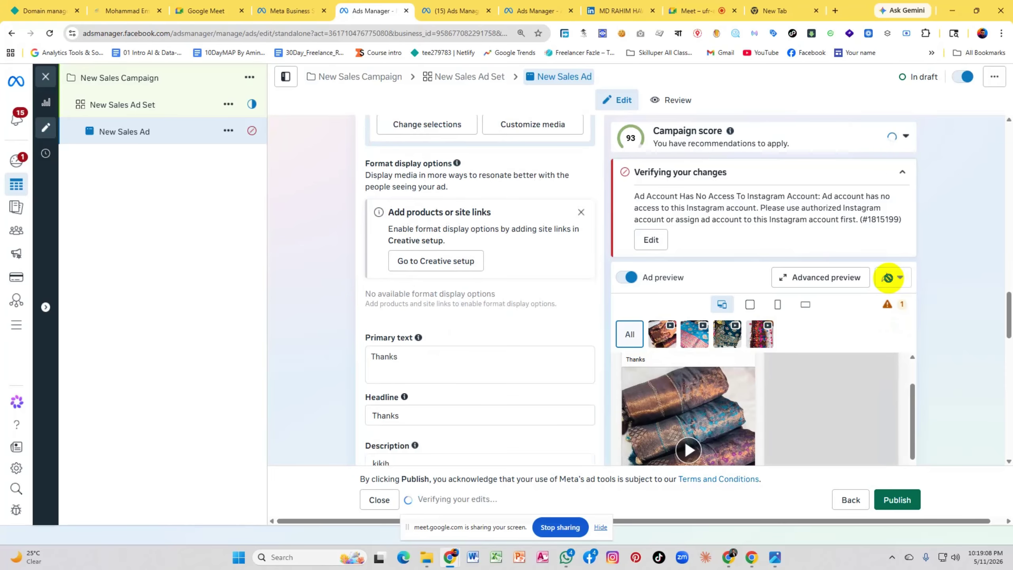
scroll(888, 278, down, 5)
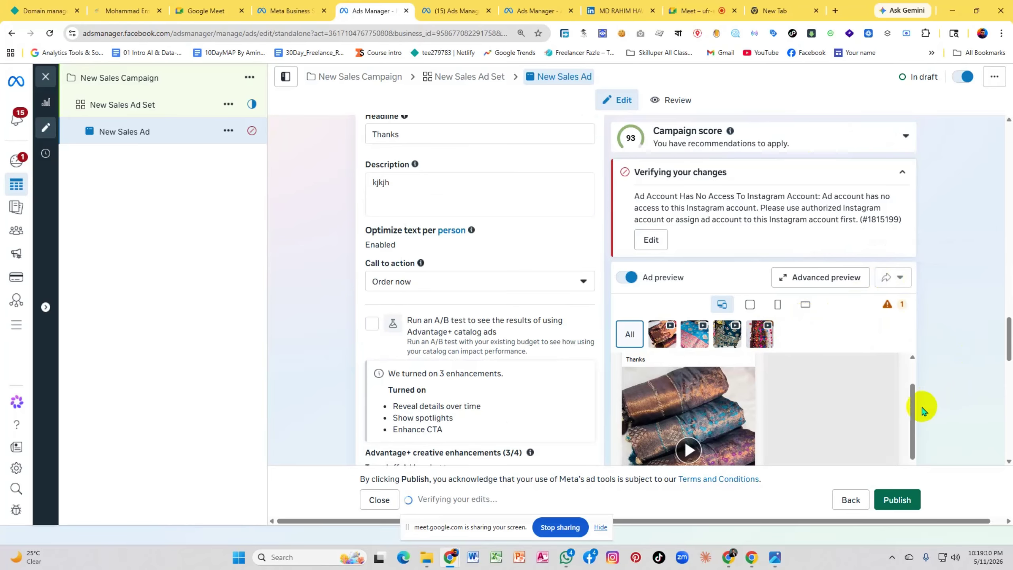
click(668, 337)
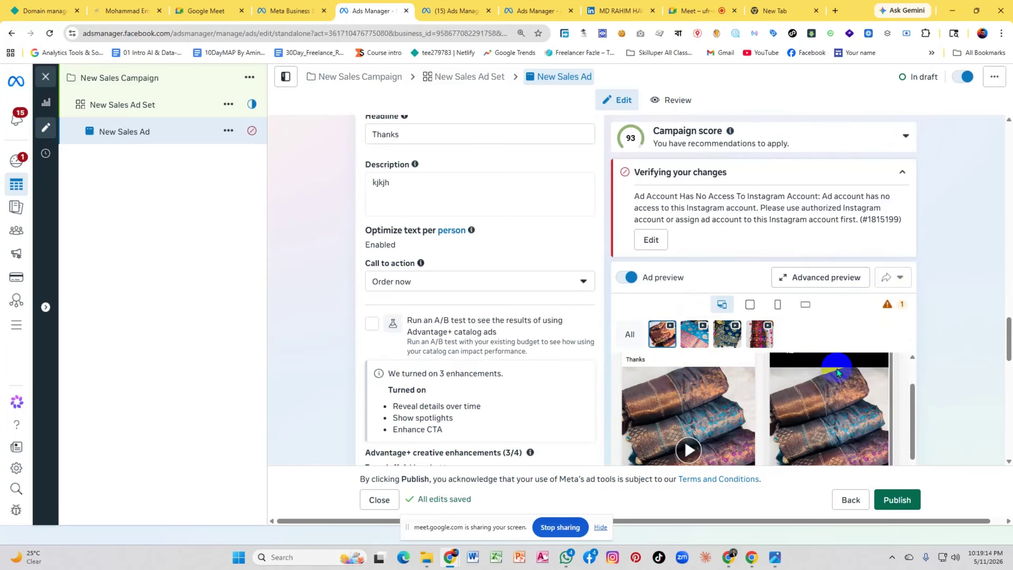
click(729, 336)
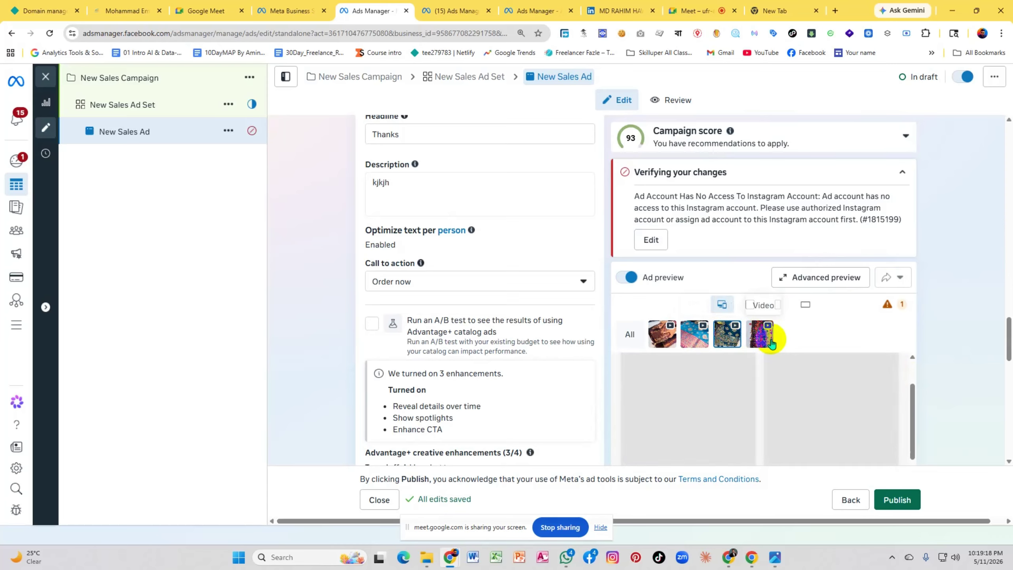
Examine how the selected videos appear across all placements in the Advanced preview, then close it and check the event and tracking settings
drag(1006, 339, 1006, 364)
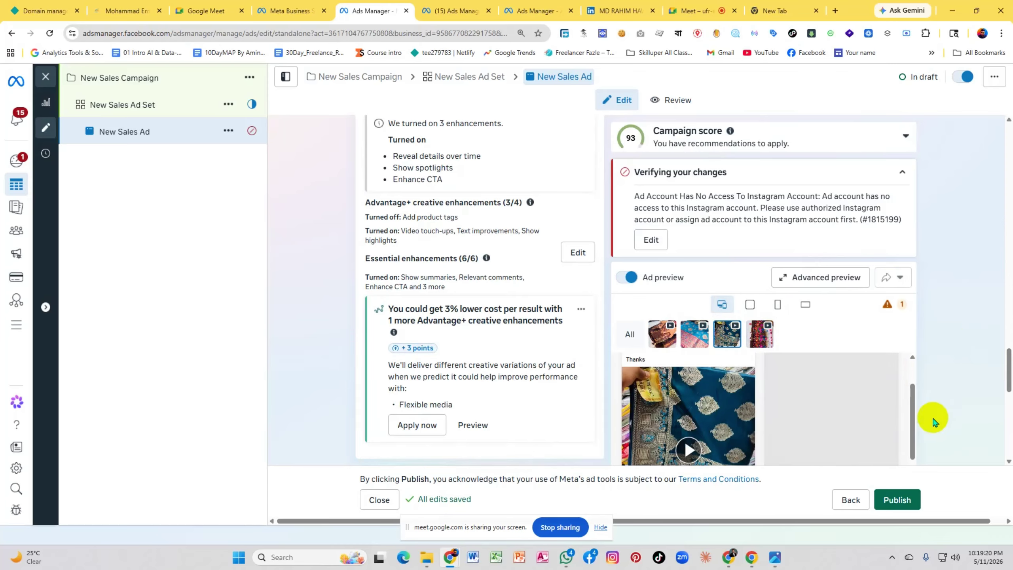
scroll(911, 403, down, 10)
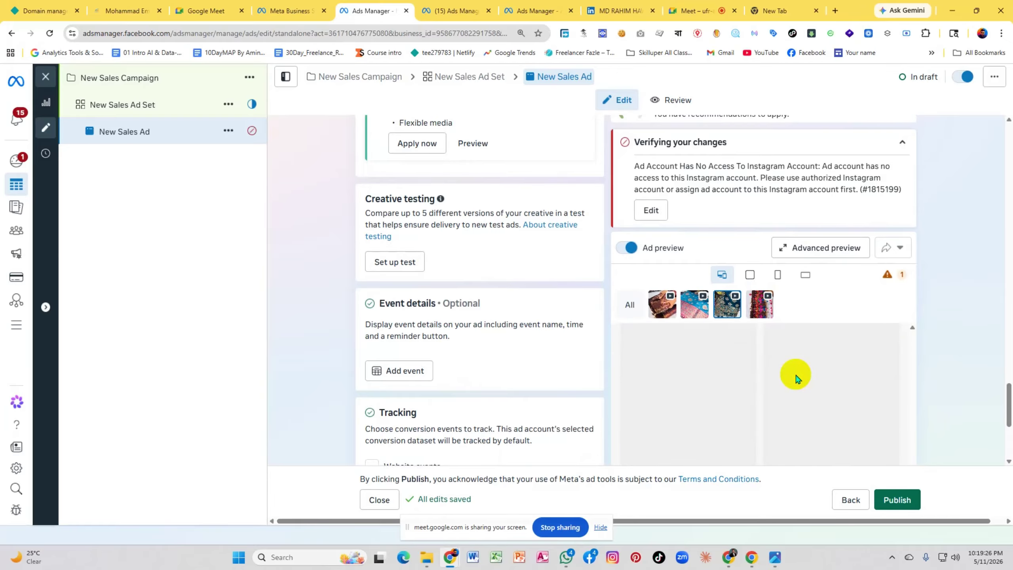
click(827, 249)
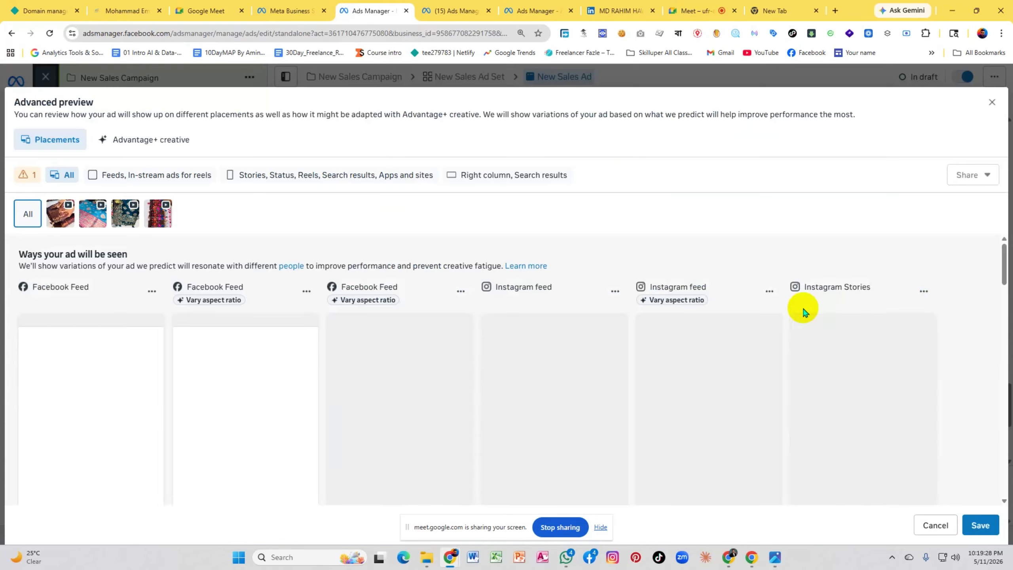
scroll(930, 270, down, 4)
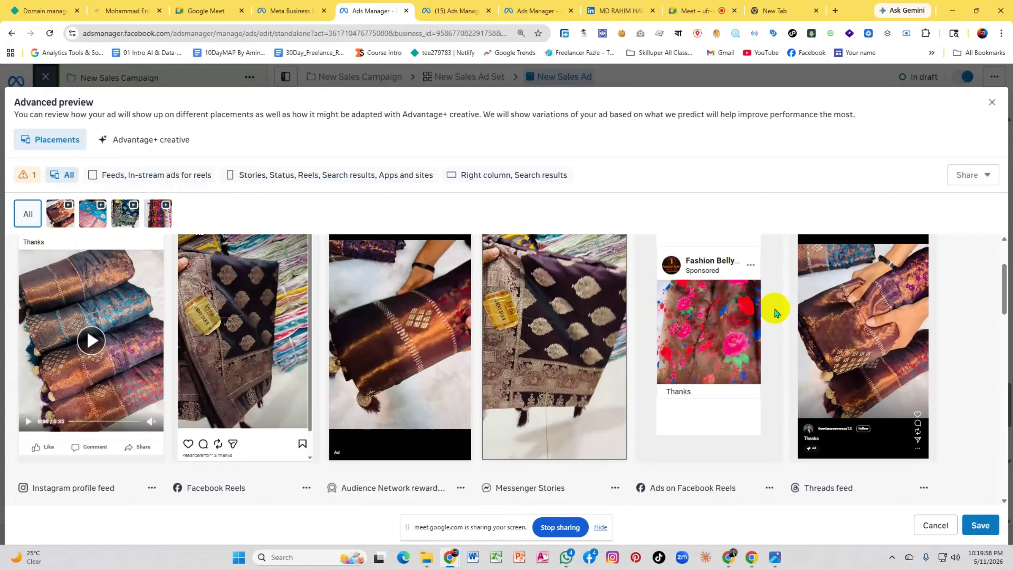
mouse_move(159, 360)
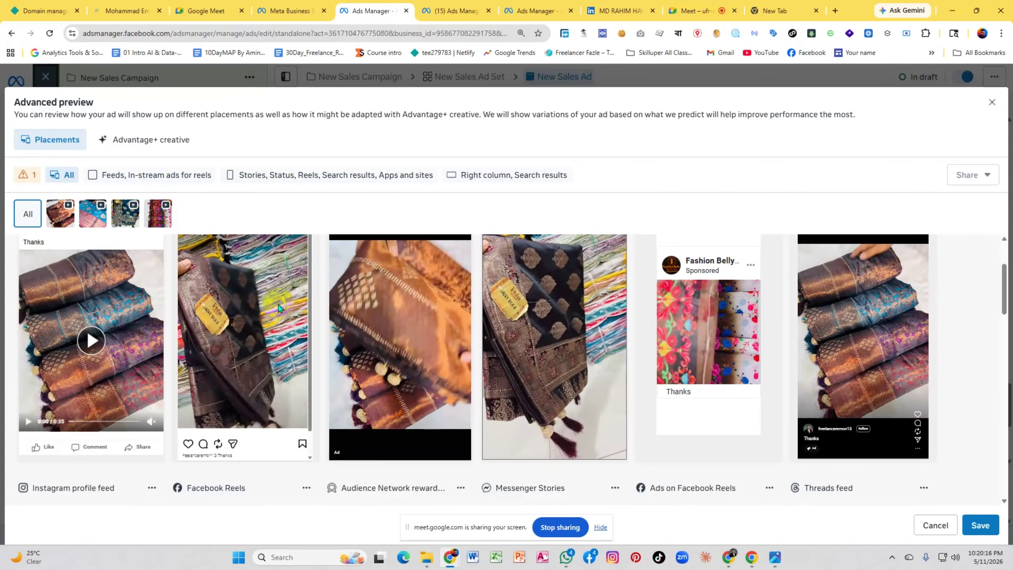
click(278, 304)
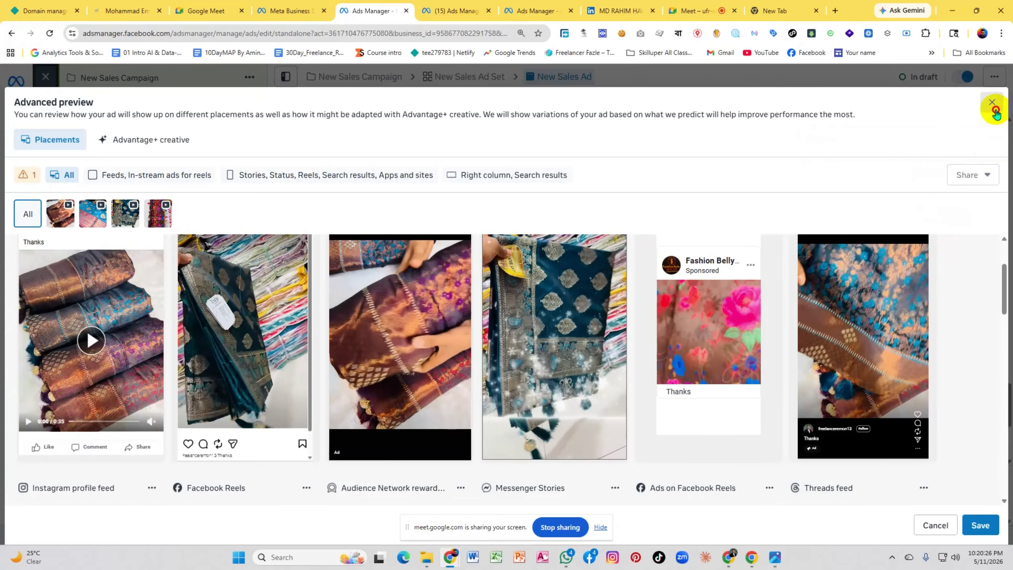
click(992, 103)
scroll(985, 250, up, 5)
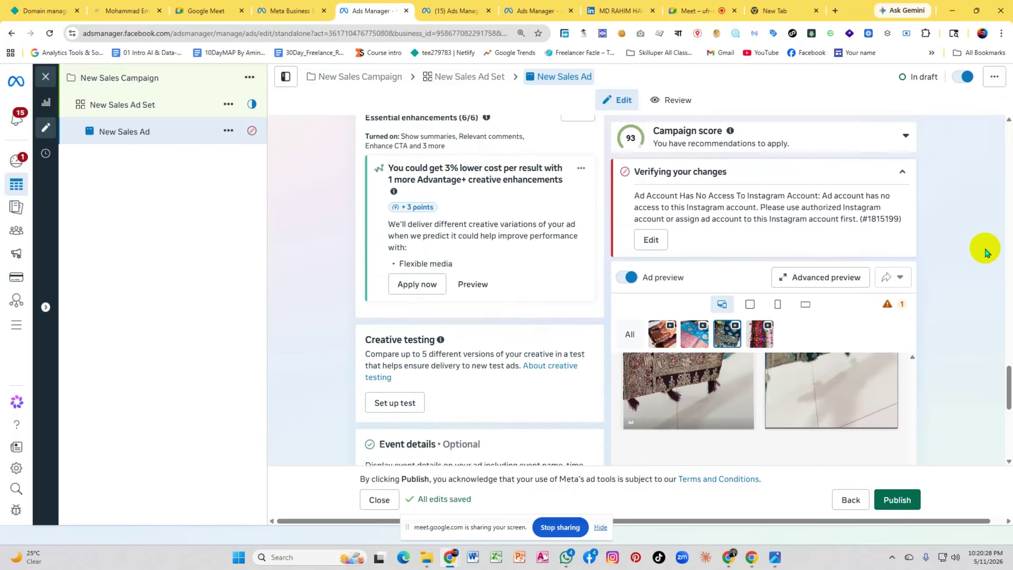
scroll(986, 249, down, 7)
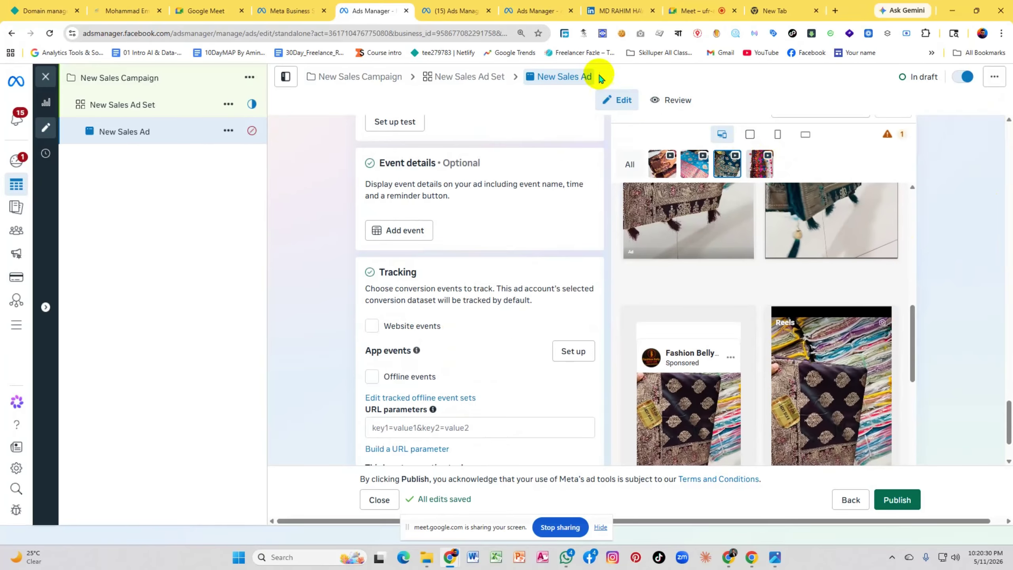
Switch to the Google Meet call and look through its list of contributors
click(684, 9)
click(748, 391)
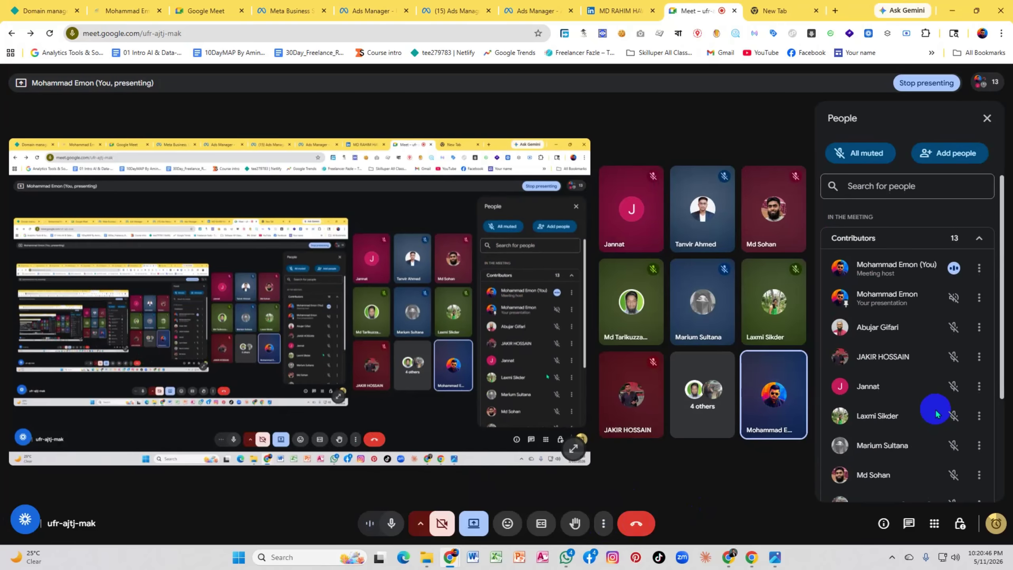
scroll(935, 413, down, 4)
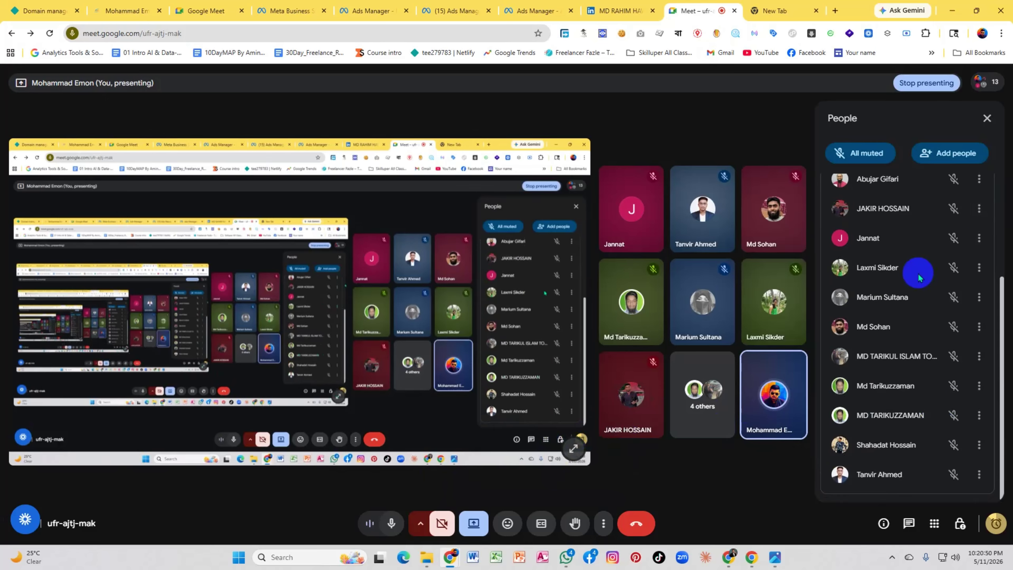
scroll(918, 275, up, 4)
scroll(918, 275, down, 4)
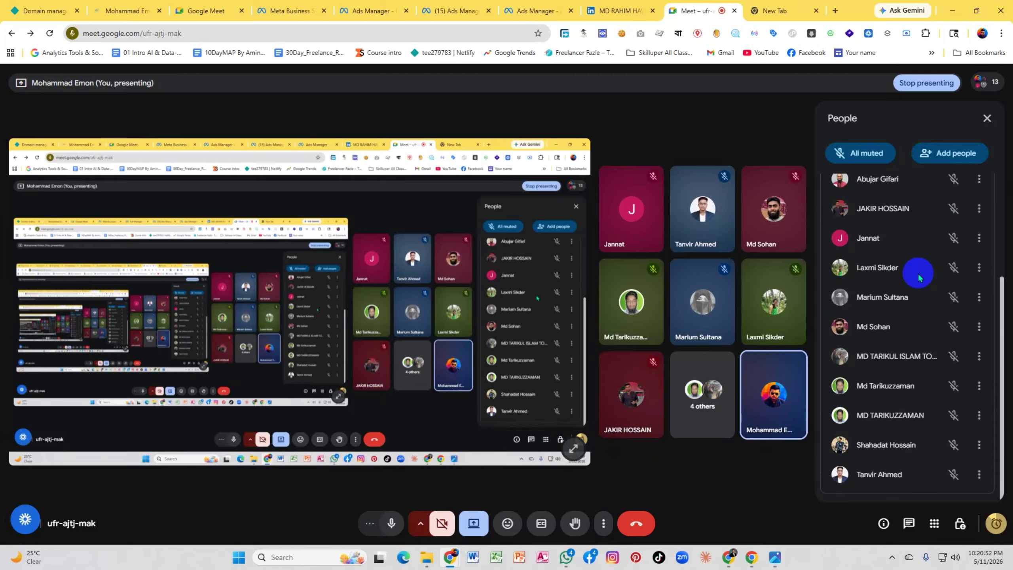